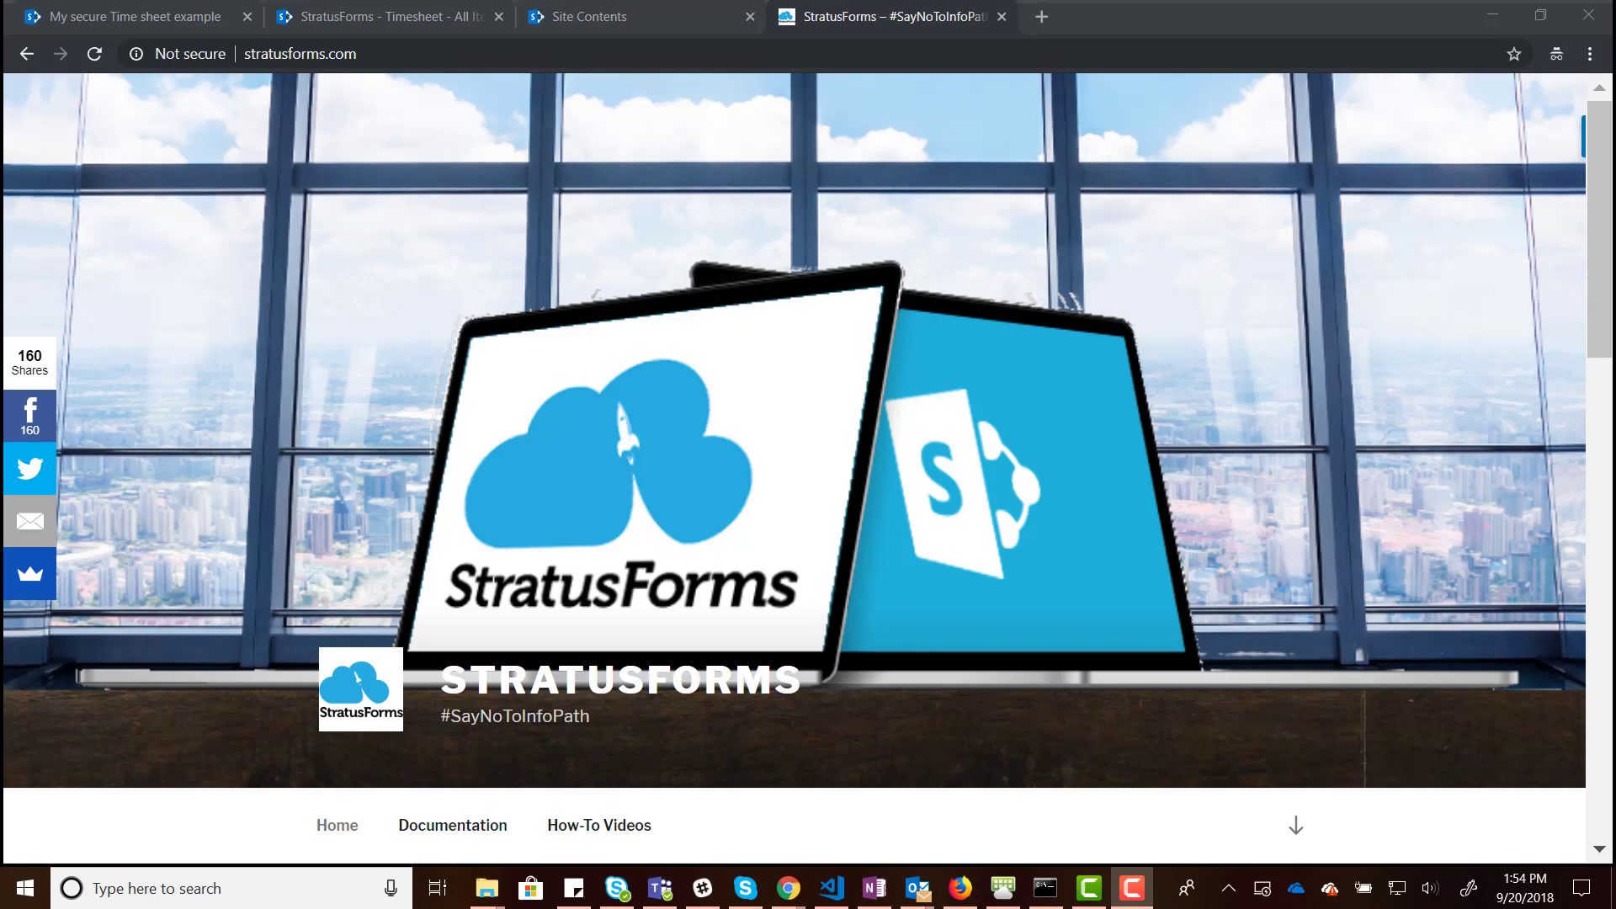
- Bring up the 'My secure Time sheet example' page with its Timesheet Entry form
{"action": "left_click", "coordinate": [154, 17]}
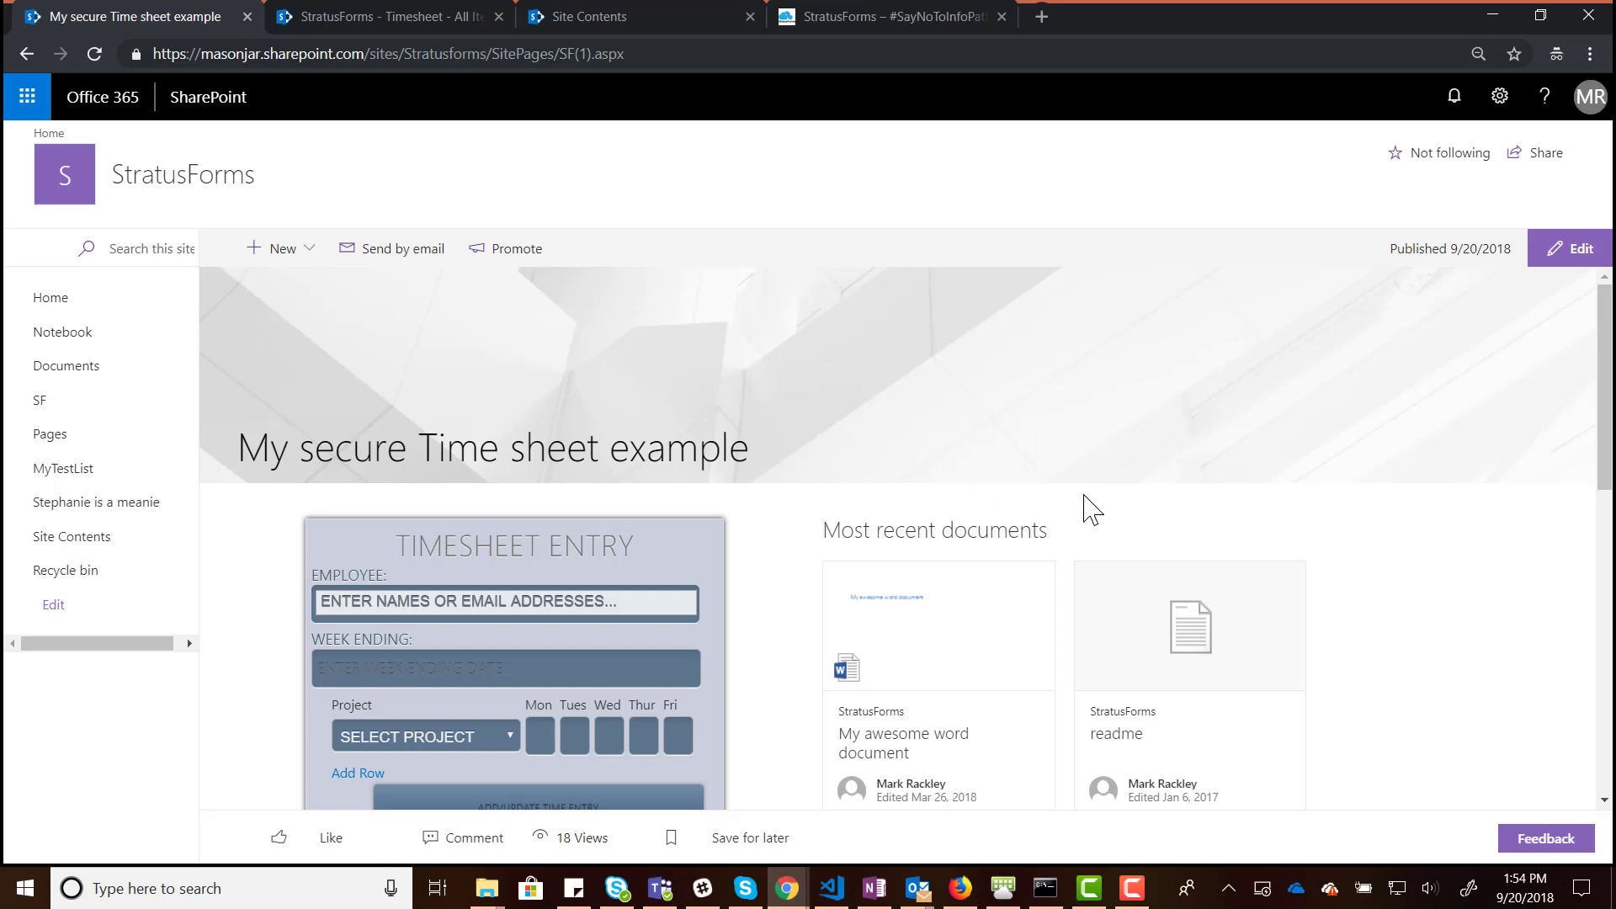
{"action": "scroll", "coordinate": [1084, 510], "scroll_direction": "down", "scroll_amount": 2}
{"action": "scroll", "coordinate": [539, 471], "scroll_direction": "up", "scroll_amount": 1}
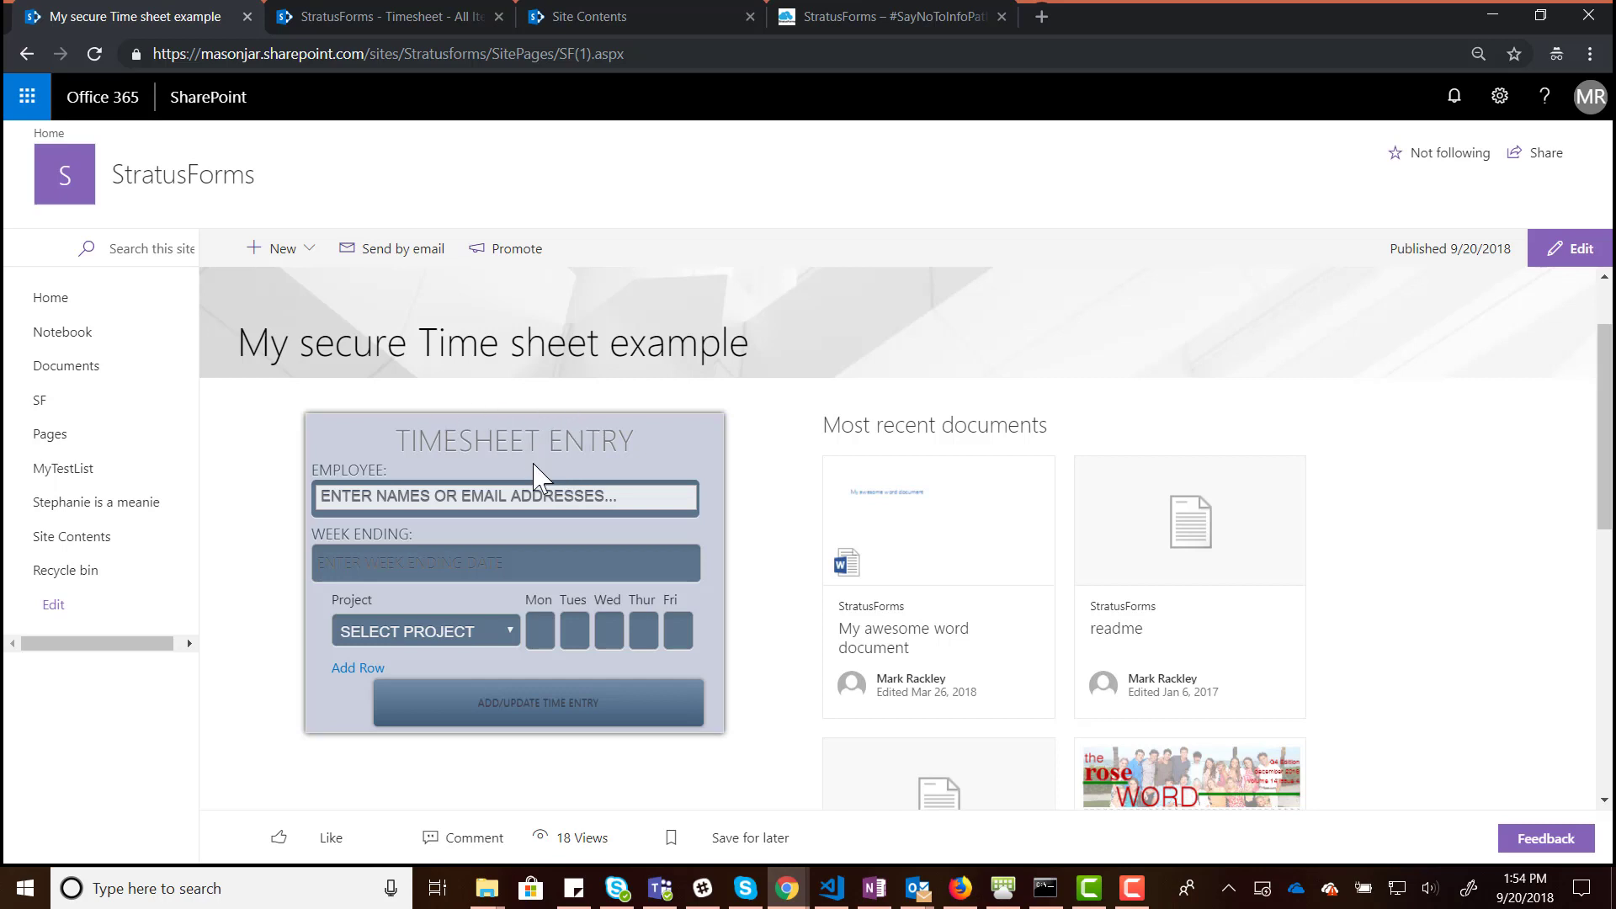
{"action": "left_click", "coordinate": [537, 486]}
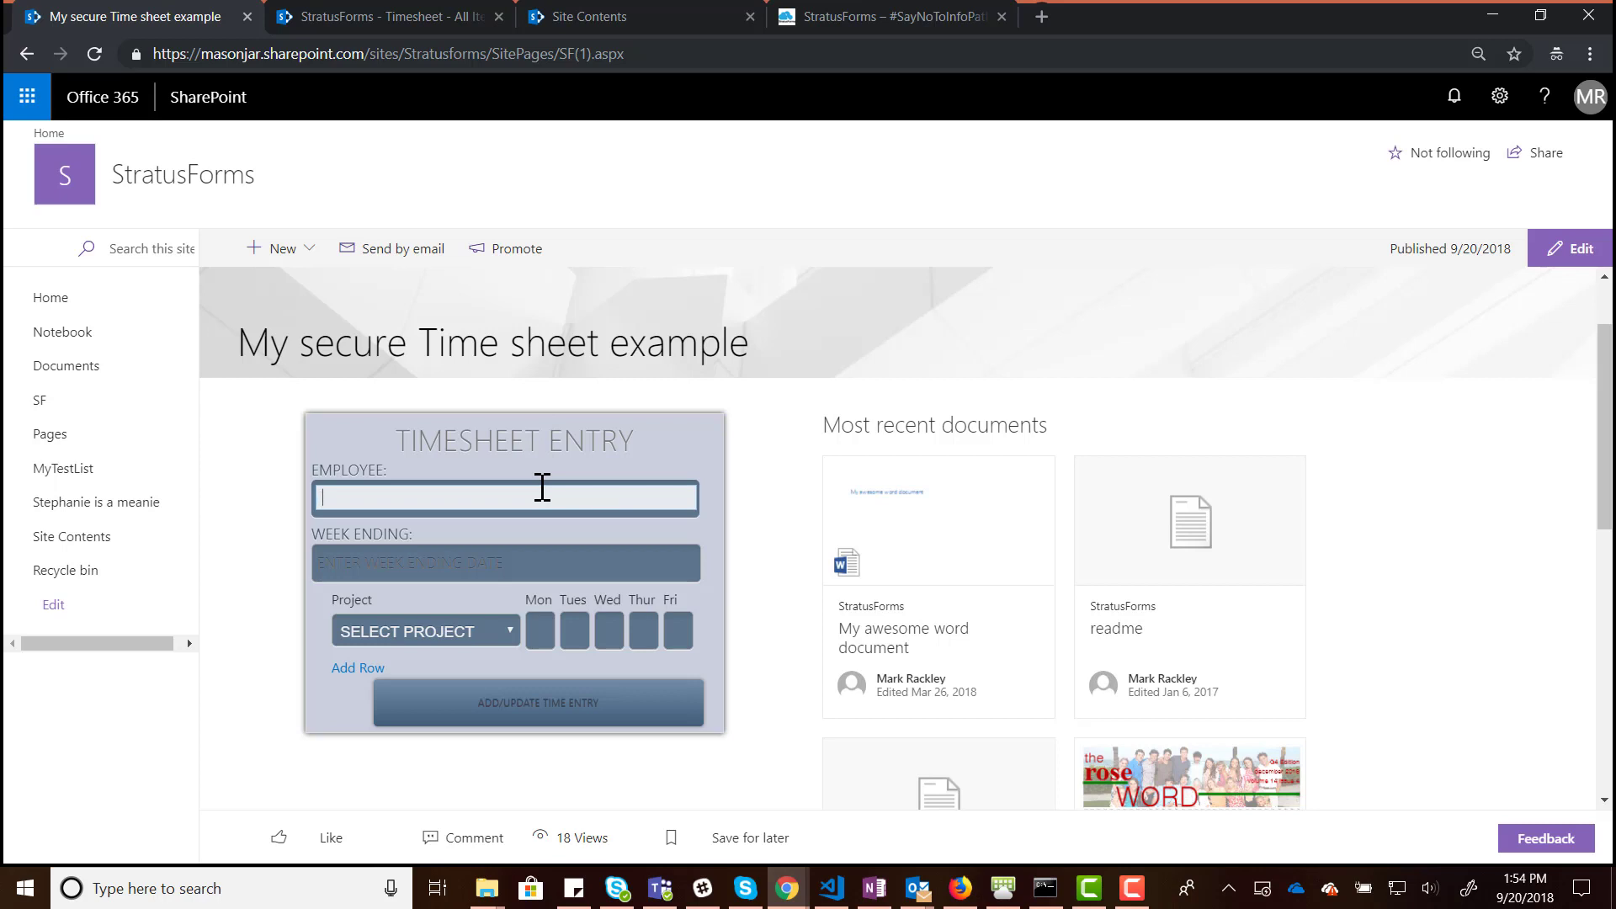
- Pick the employee, set week ending 09/14/2018, and log Project A at 3 hours Monday and Tuesday
{"action": "type", "text": "mark"}
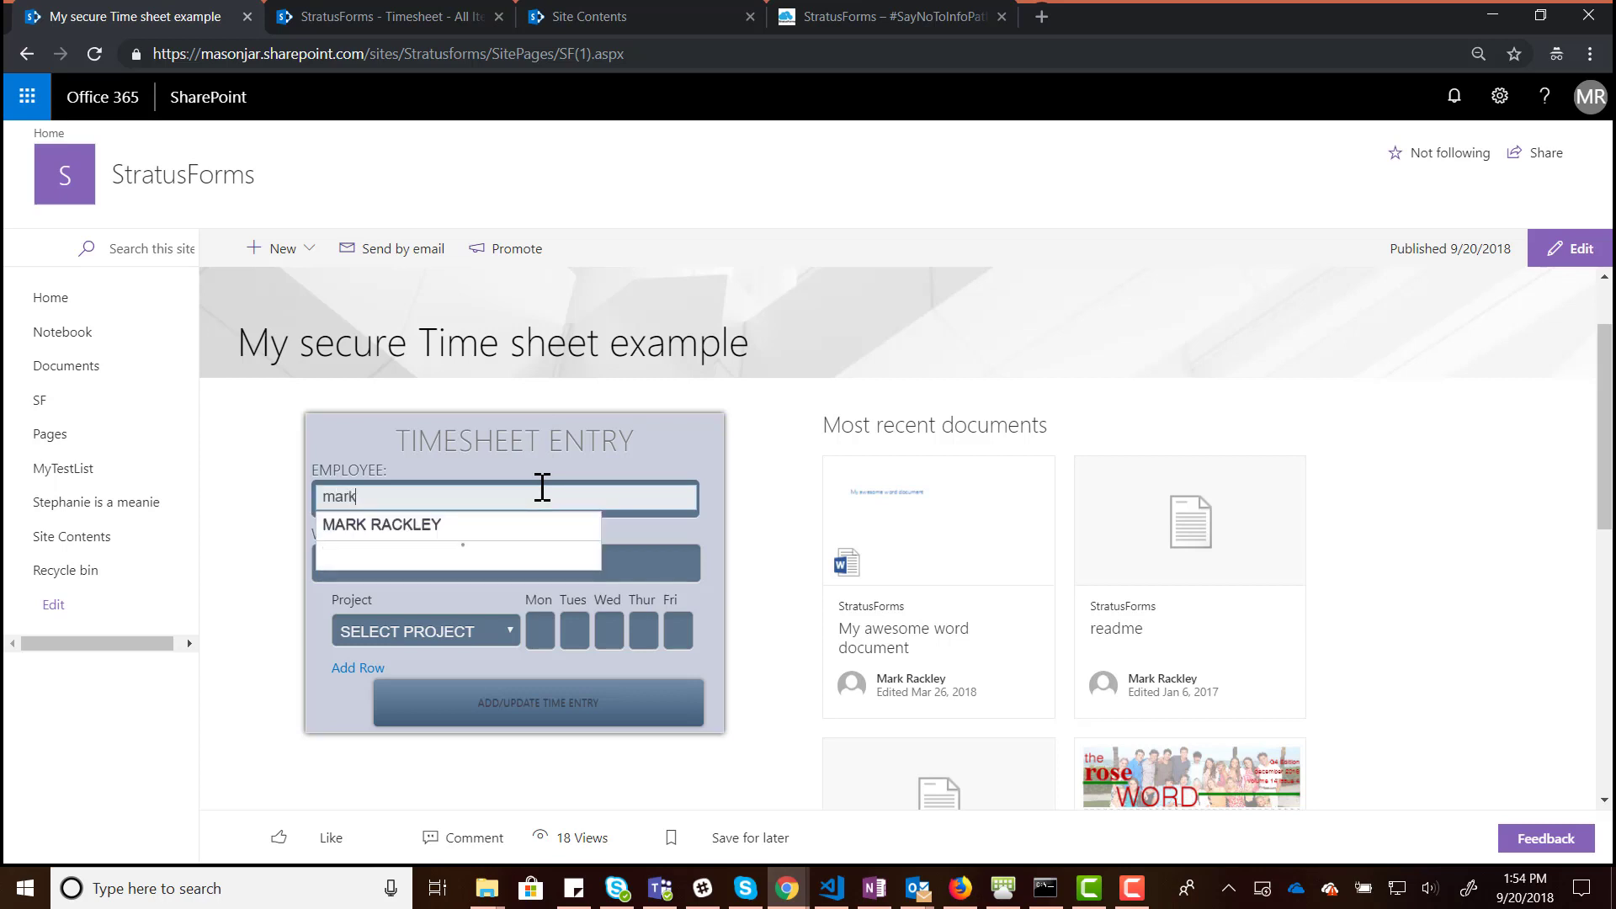
{"action": "left_click", "coordinate": [434, 525]}
{"action": "left_click", "coordinate": [451, 566]}
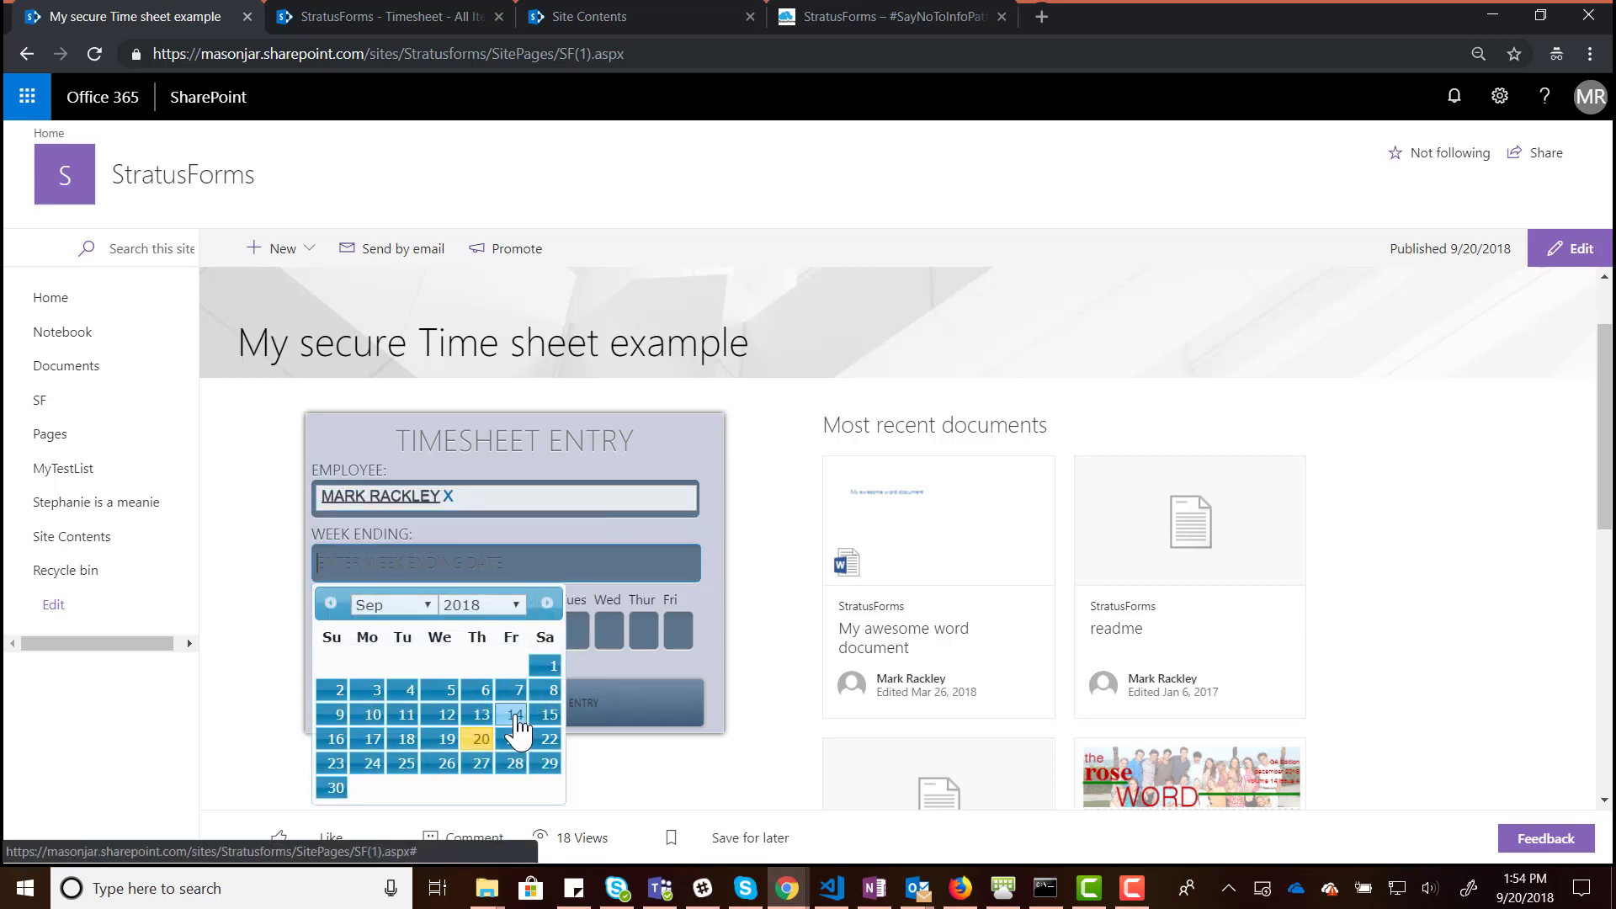
{"action": "left_click", "coordinate": [516, 714]}
{"action": "left_click", "coordinate": [439, 633]}
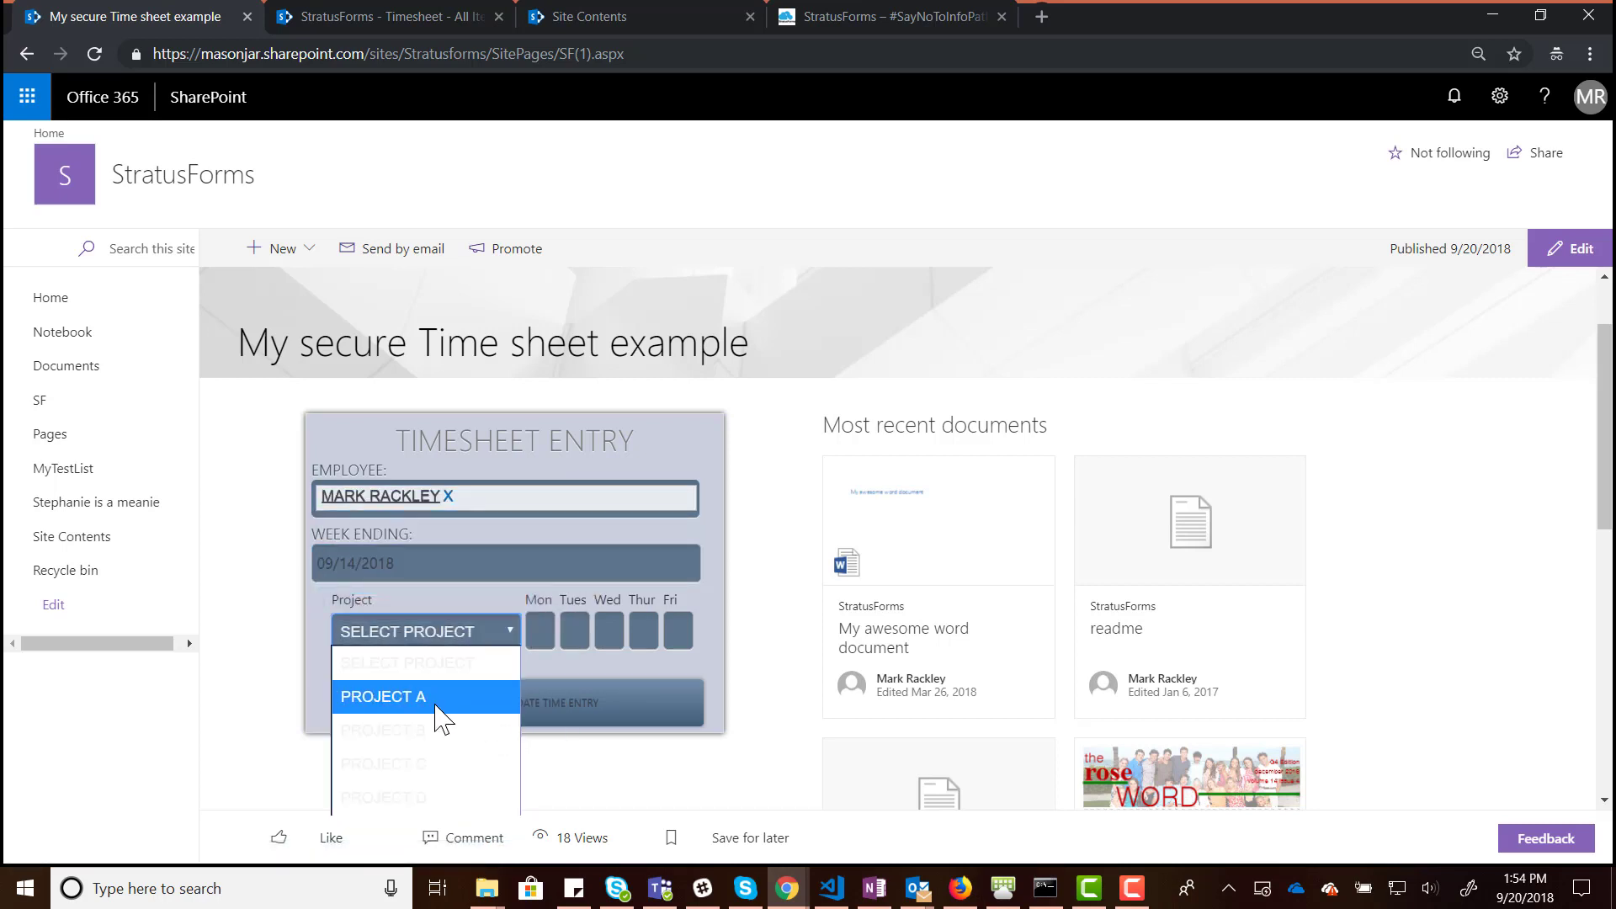
{"action": "left_click", "coordinate": [441, 713]}
{"action": "left_click", "coordinate": [548, 631]}
{"action": "type", "text": "3"}
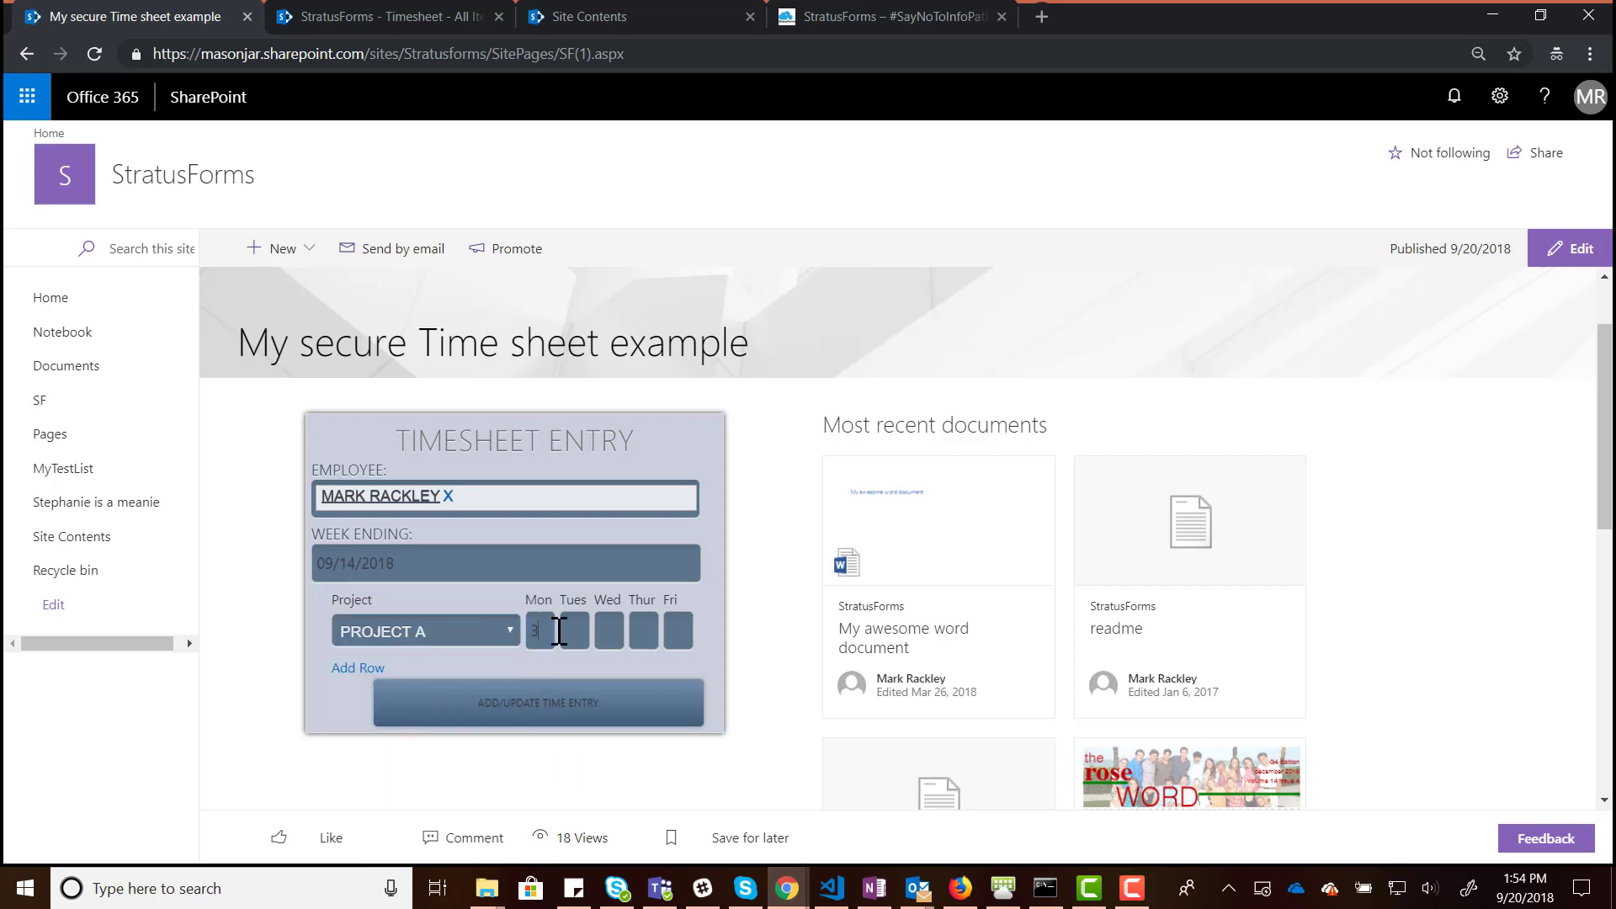
{"action": "key", "text": "Tab"}
{"action": "type", "text": "3"}
- Add a Project C row with 2 hours Tuesday and 4 Wednesday, then save the entry
{"action": "left_click", "coordinate": [372, 670]}
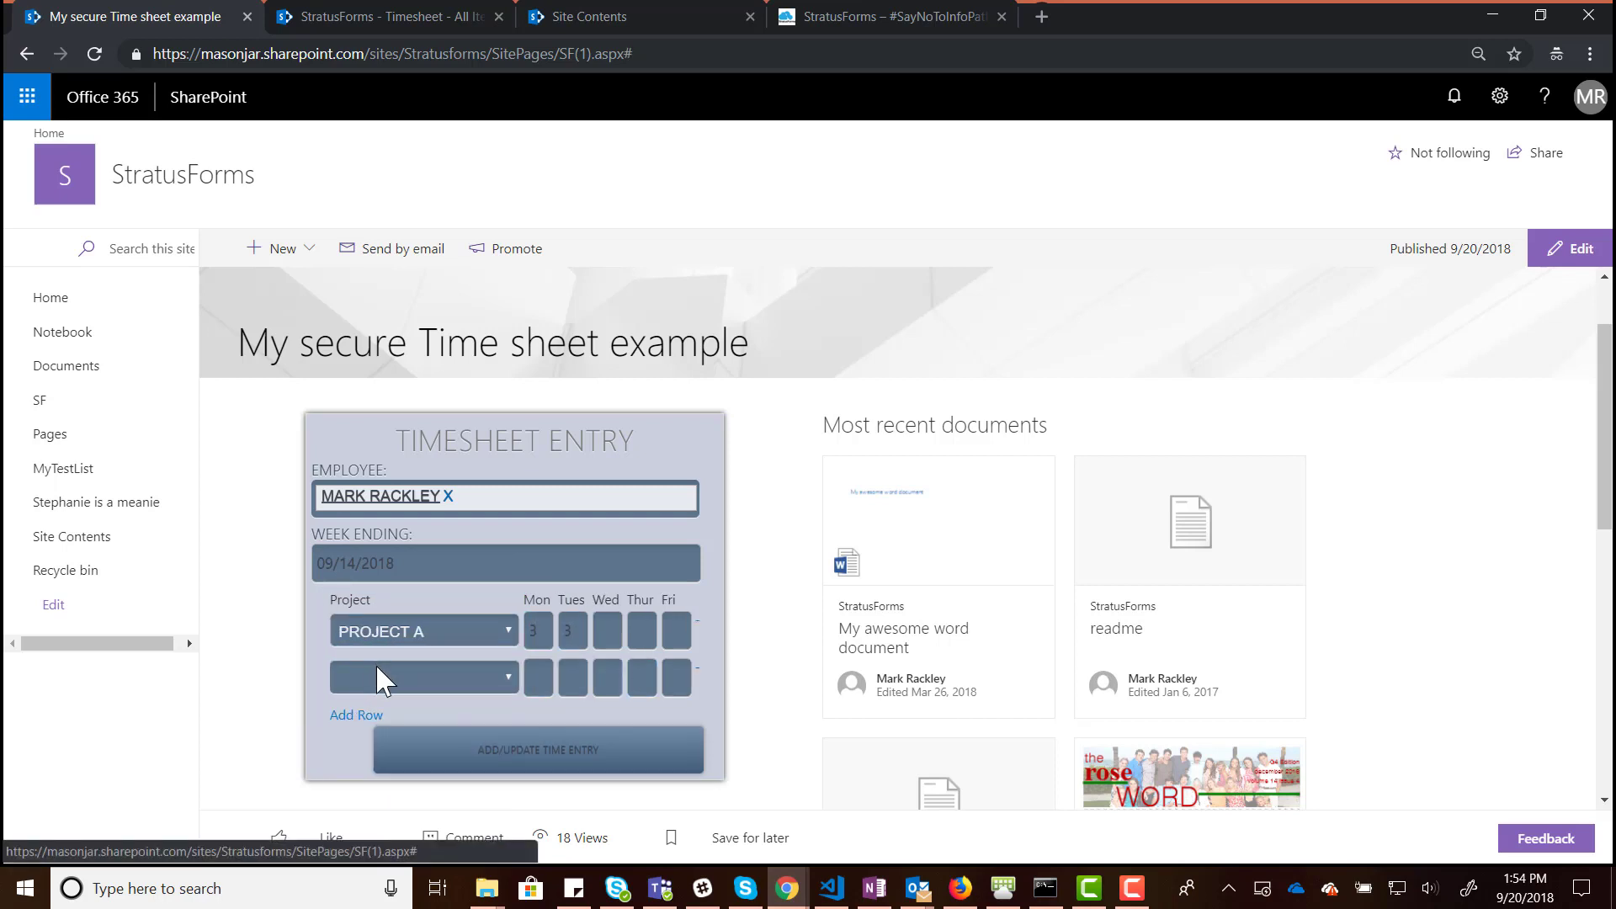
{"action": "scroll", "coordinate": [440, 667], "scroll_direction": "down", "scroll_amount": 1}
{"action": "left_click", "coordinate": [437, 571]}
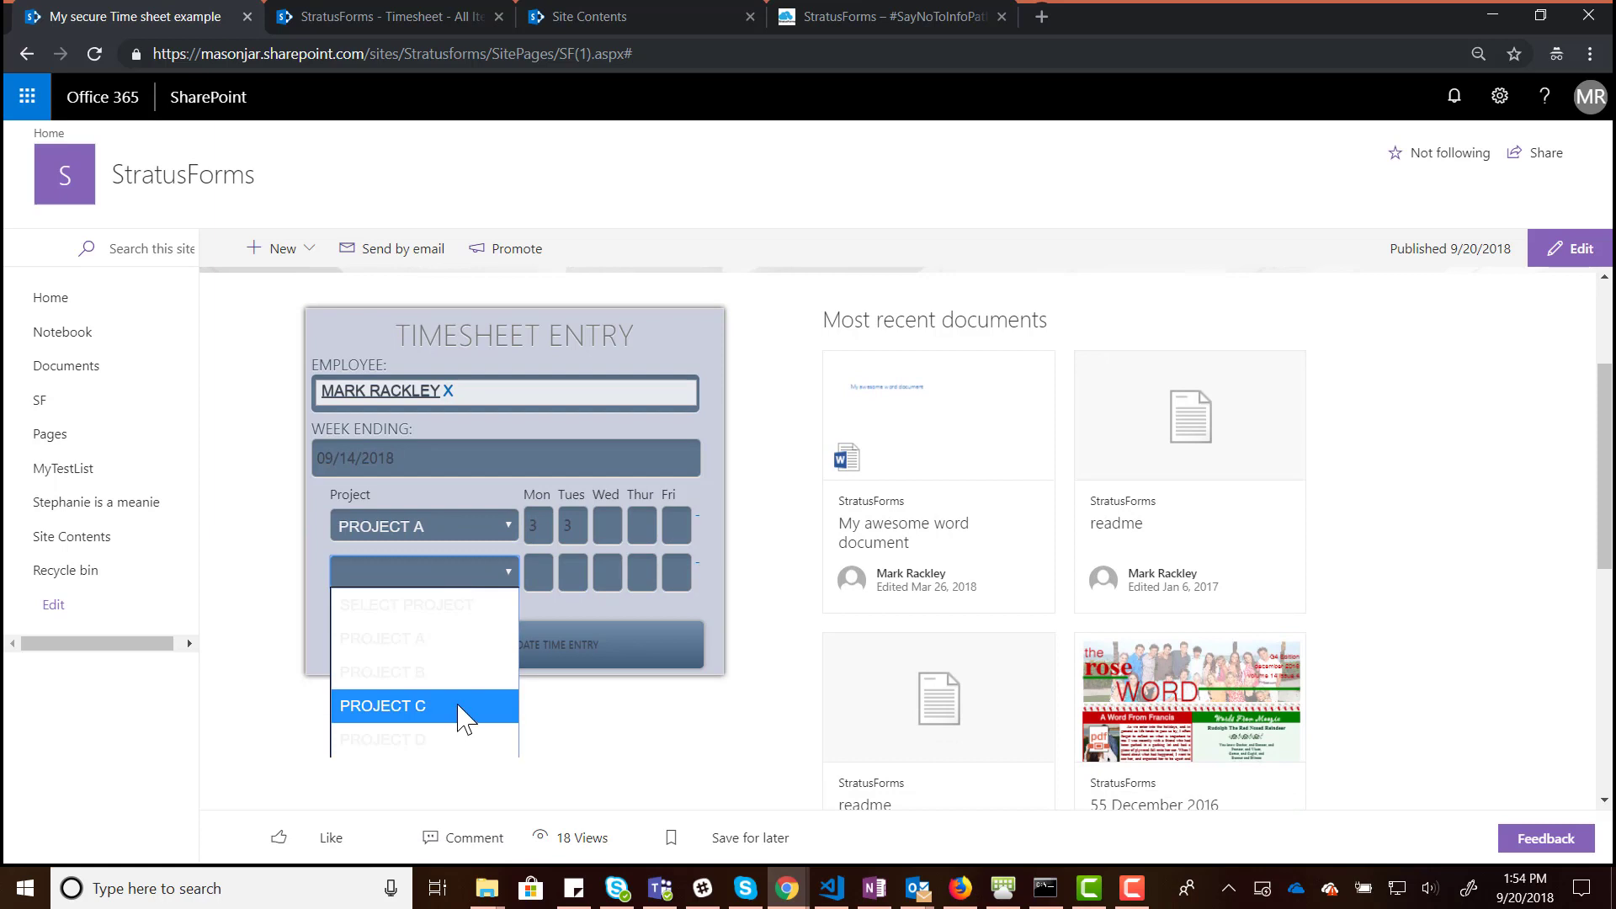
{"action": "left_click", "coordinate": [458, 709]}
{"action": "left_click", "coordinate": [580, 574]}
{"action": "type", "text": "2"}
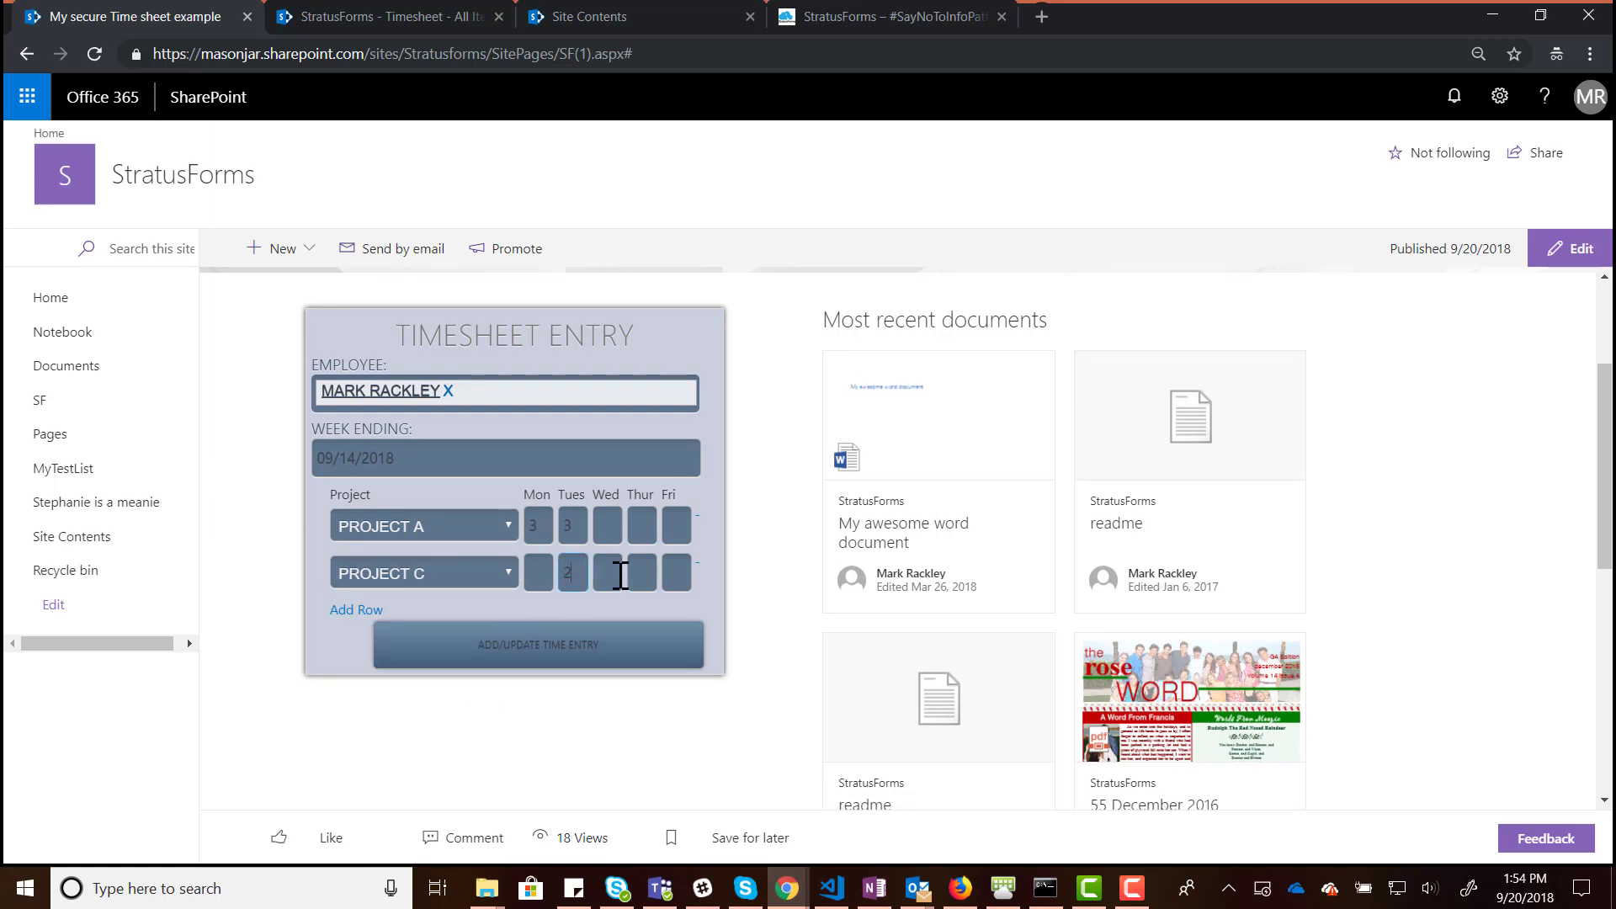
{"action": "left_click", "coordinate": [608, 572]}
{"action": "type", "text": "4"}
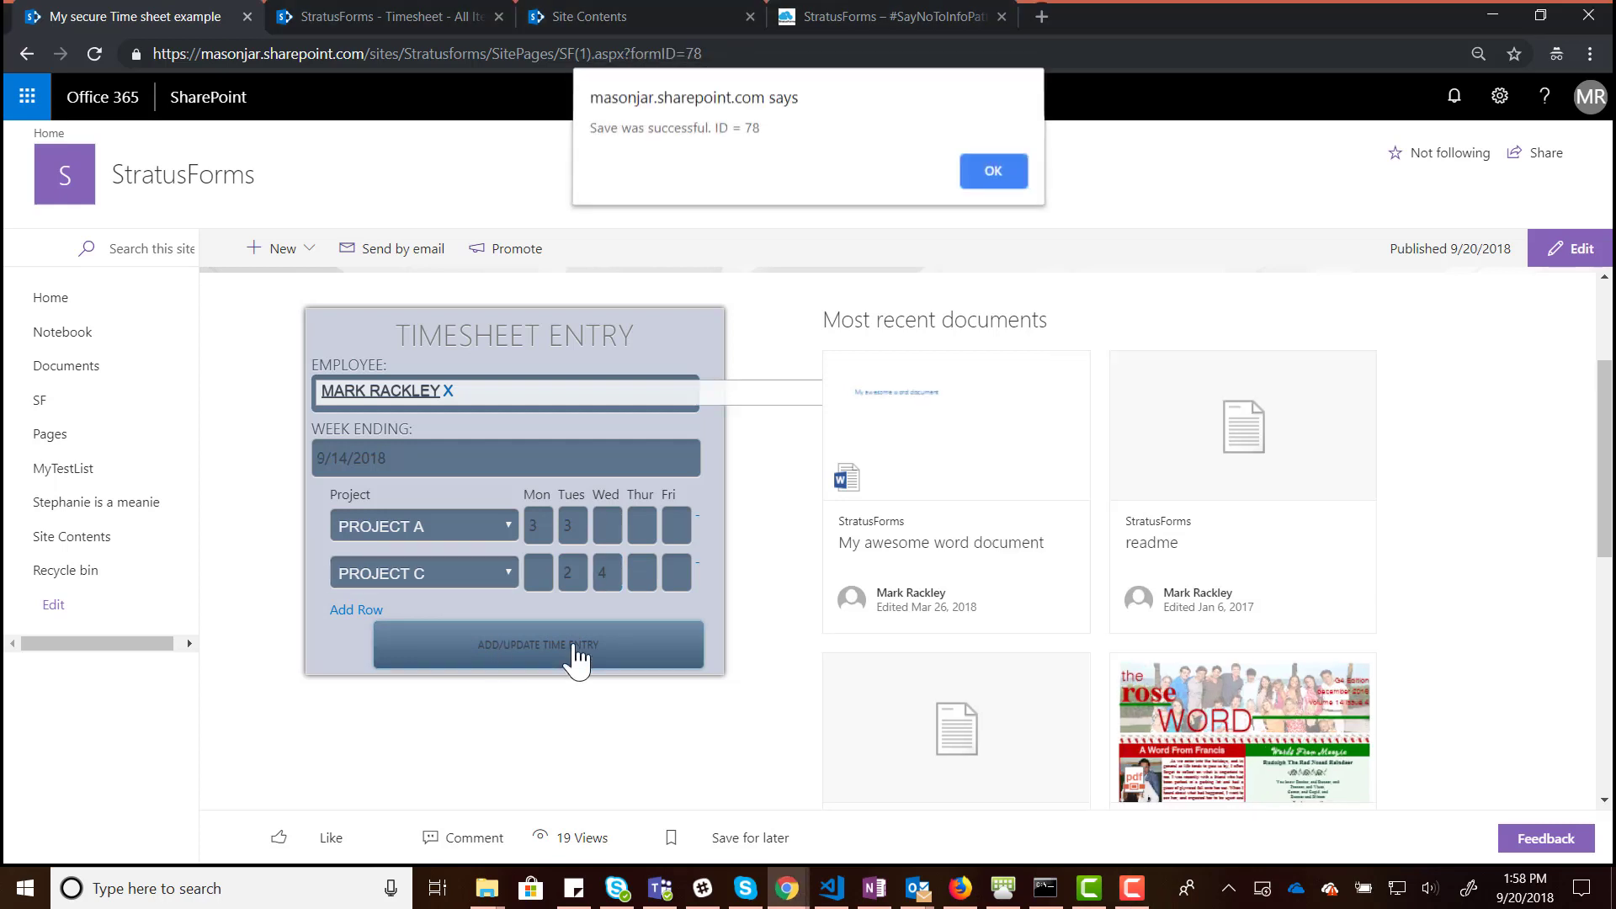
{"action": "left_click", "coordinate": [994, 174]}
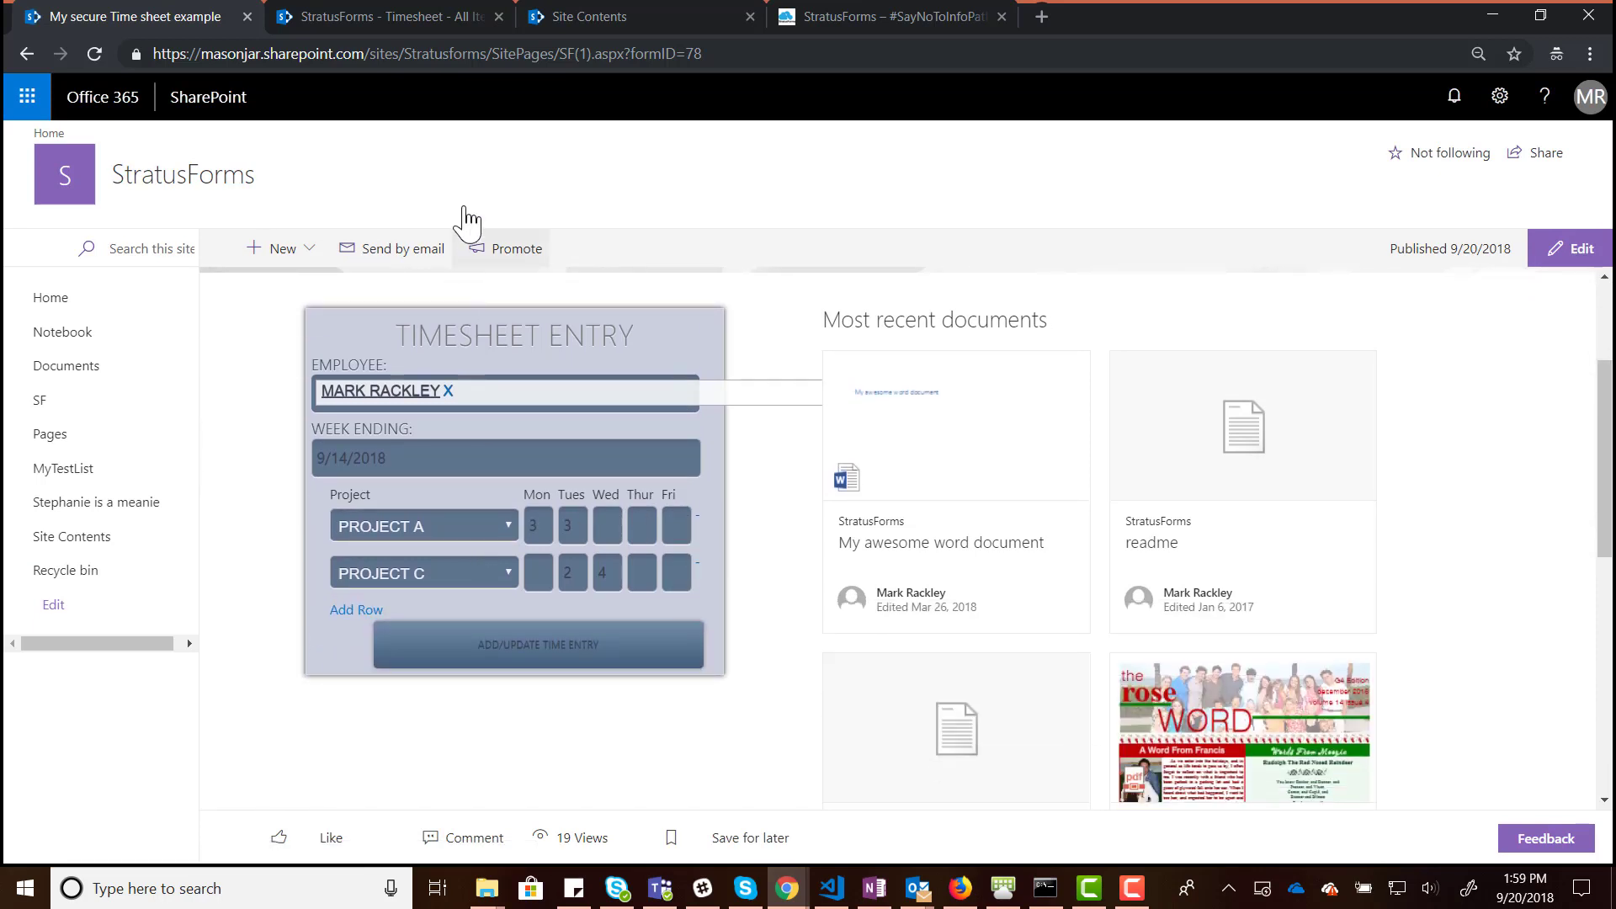
{"action": "left_click", "coordinate": [393, 19]}
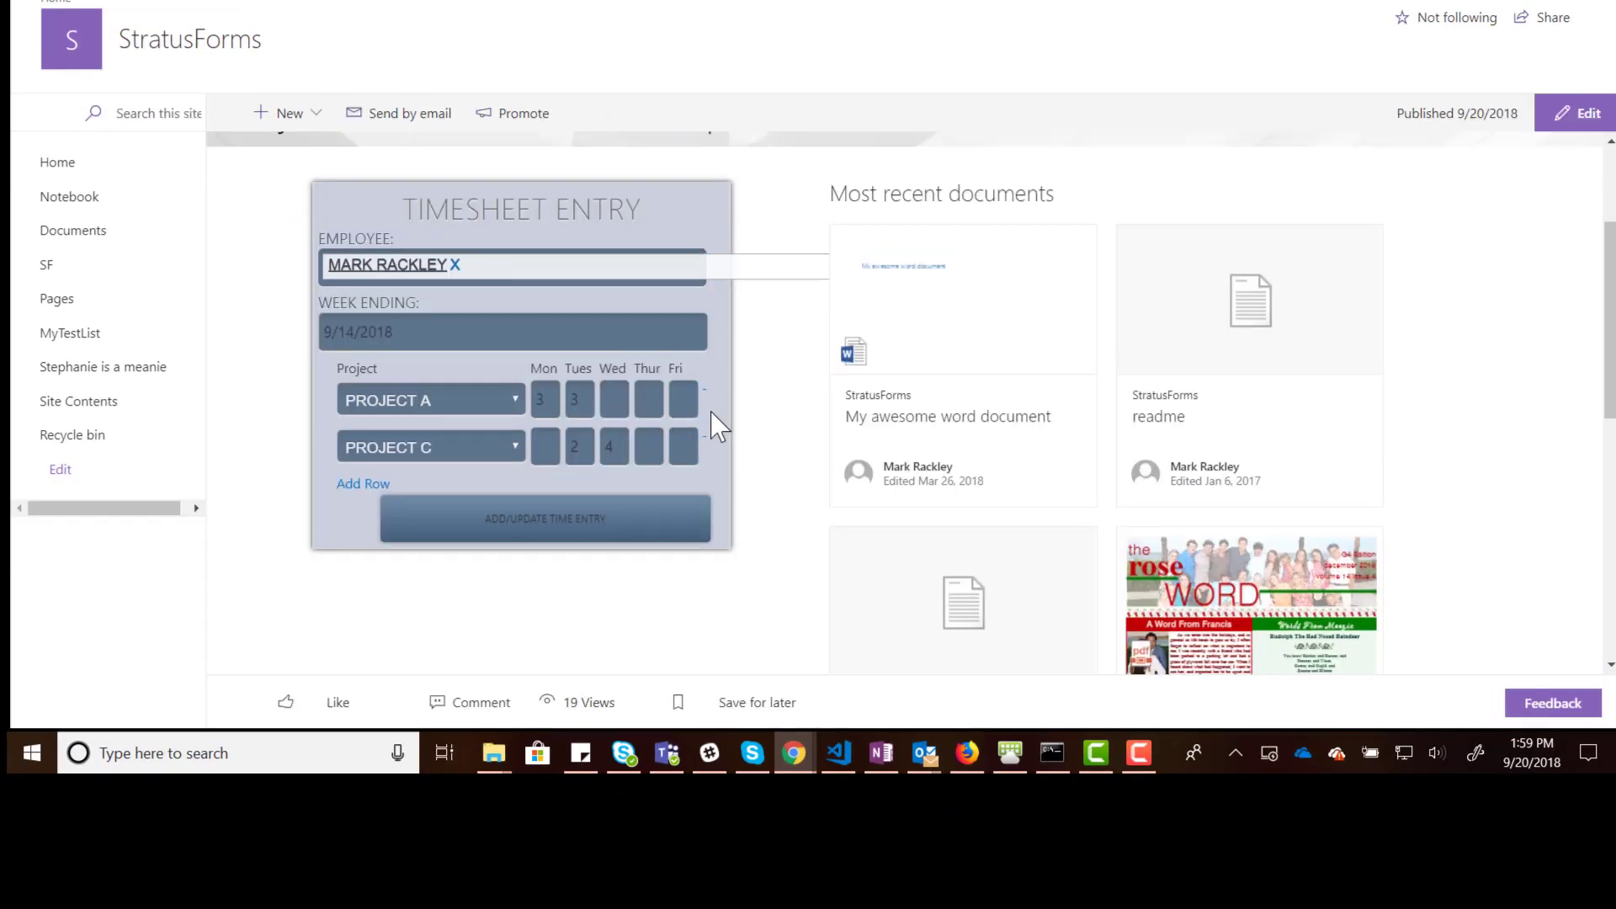
{"action": "scroll", "coordinate": [711, 430], "scroll_direction": "up", "scroll_amount": 2}
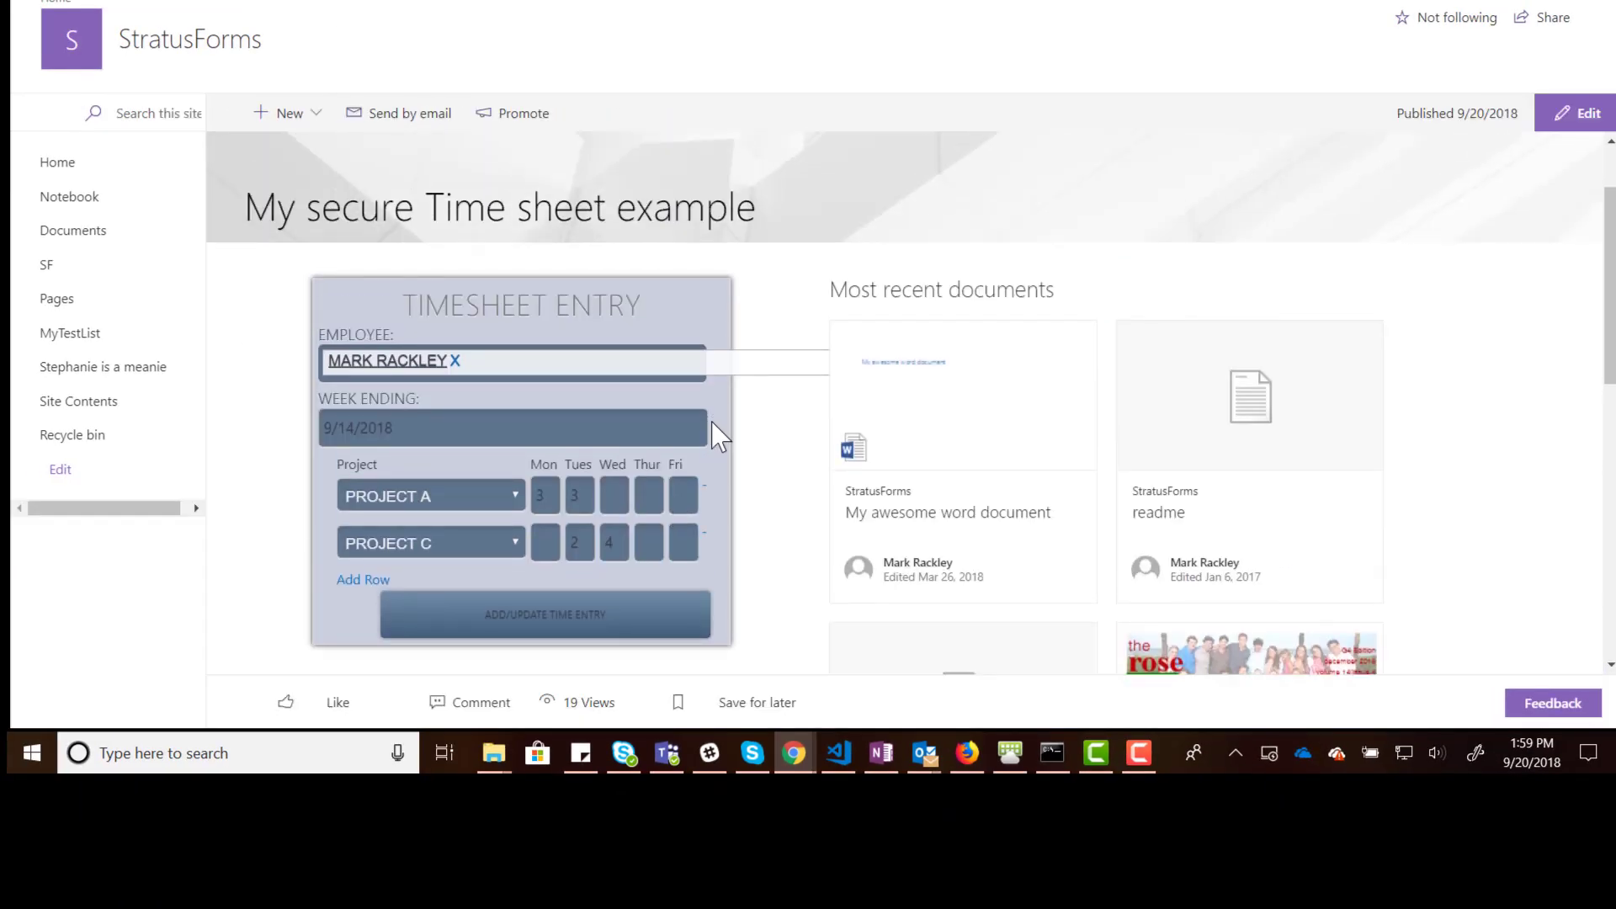
- In the timesheet web part, enable CryptoJS encryption with a key and Encrypt Entire Form, then apply
{"action": "left_click", "coordinate": [1589, 127]}
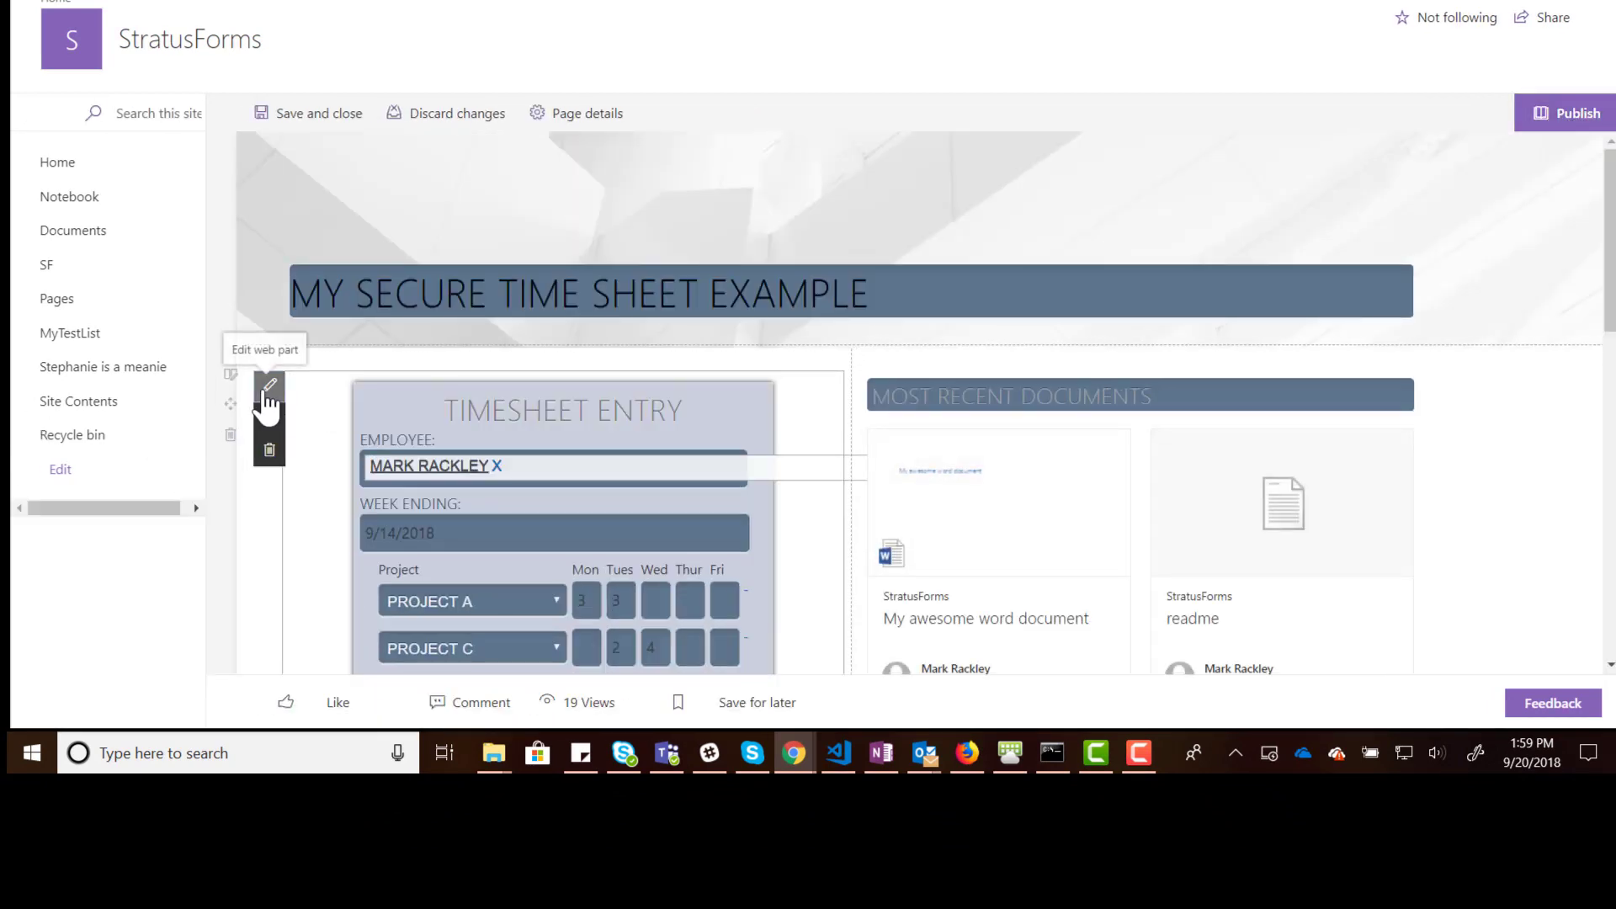
{"action": "left_click", "coordinate": [269, 386]}
{"action": "scroll", "coordinate": [1489, 425], "scroll_direction": "down", "scroll_amount": 1}
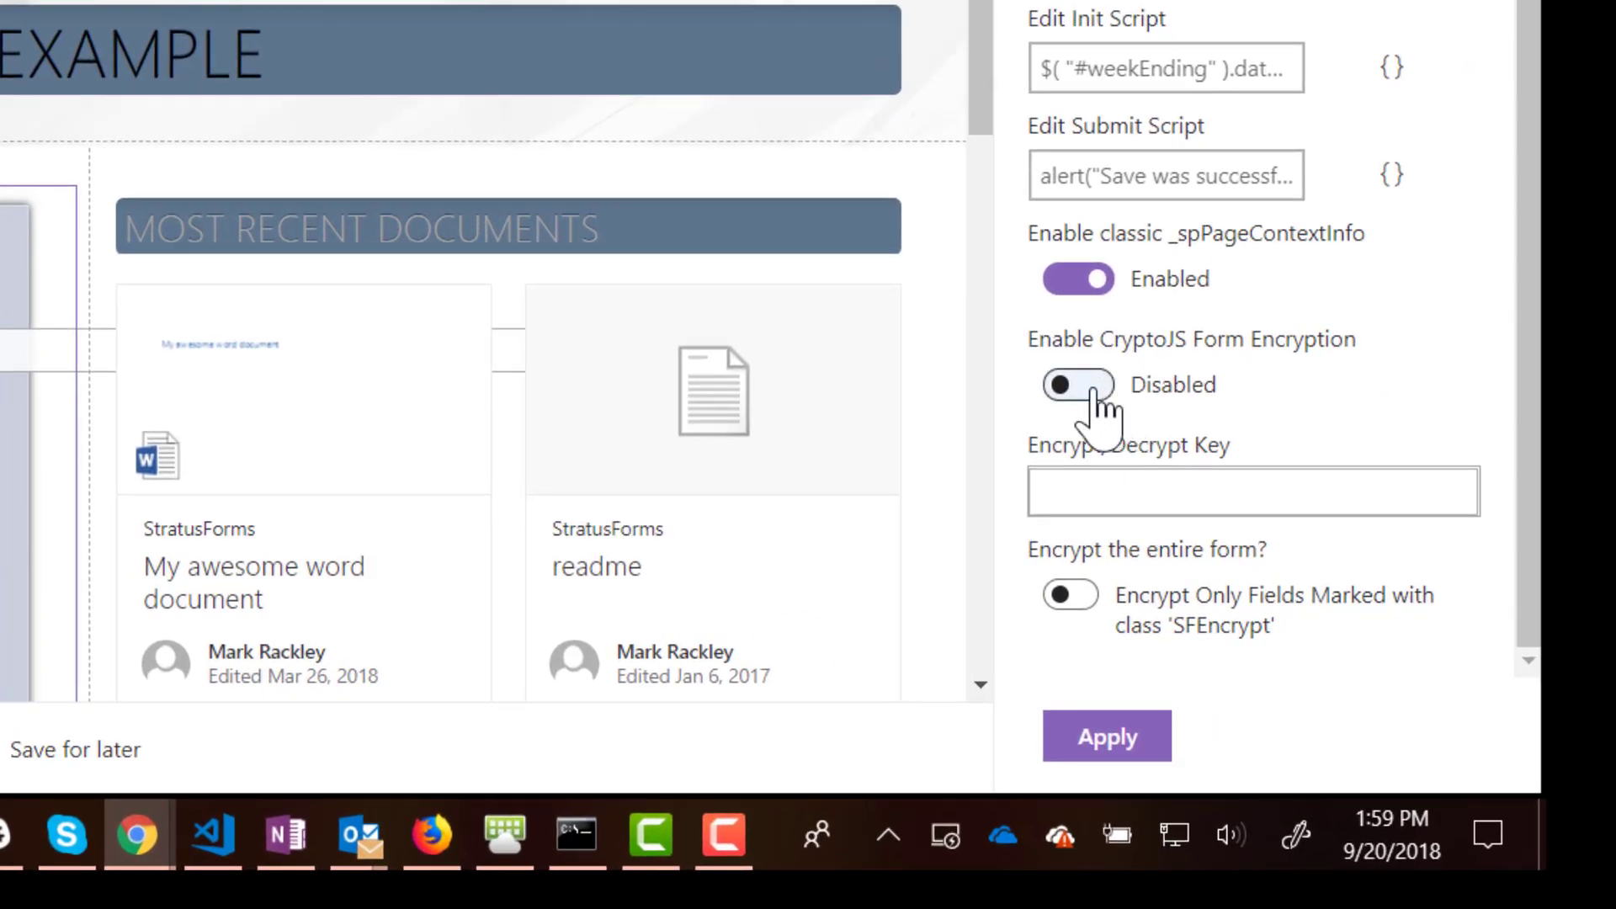
{"action": "left_click", "coordinate": [1093, 387]}
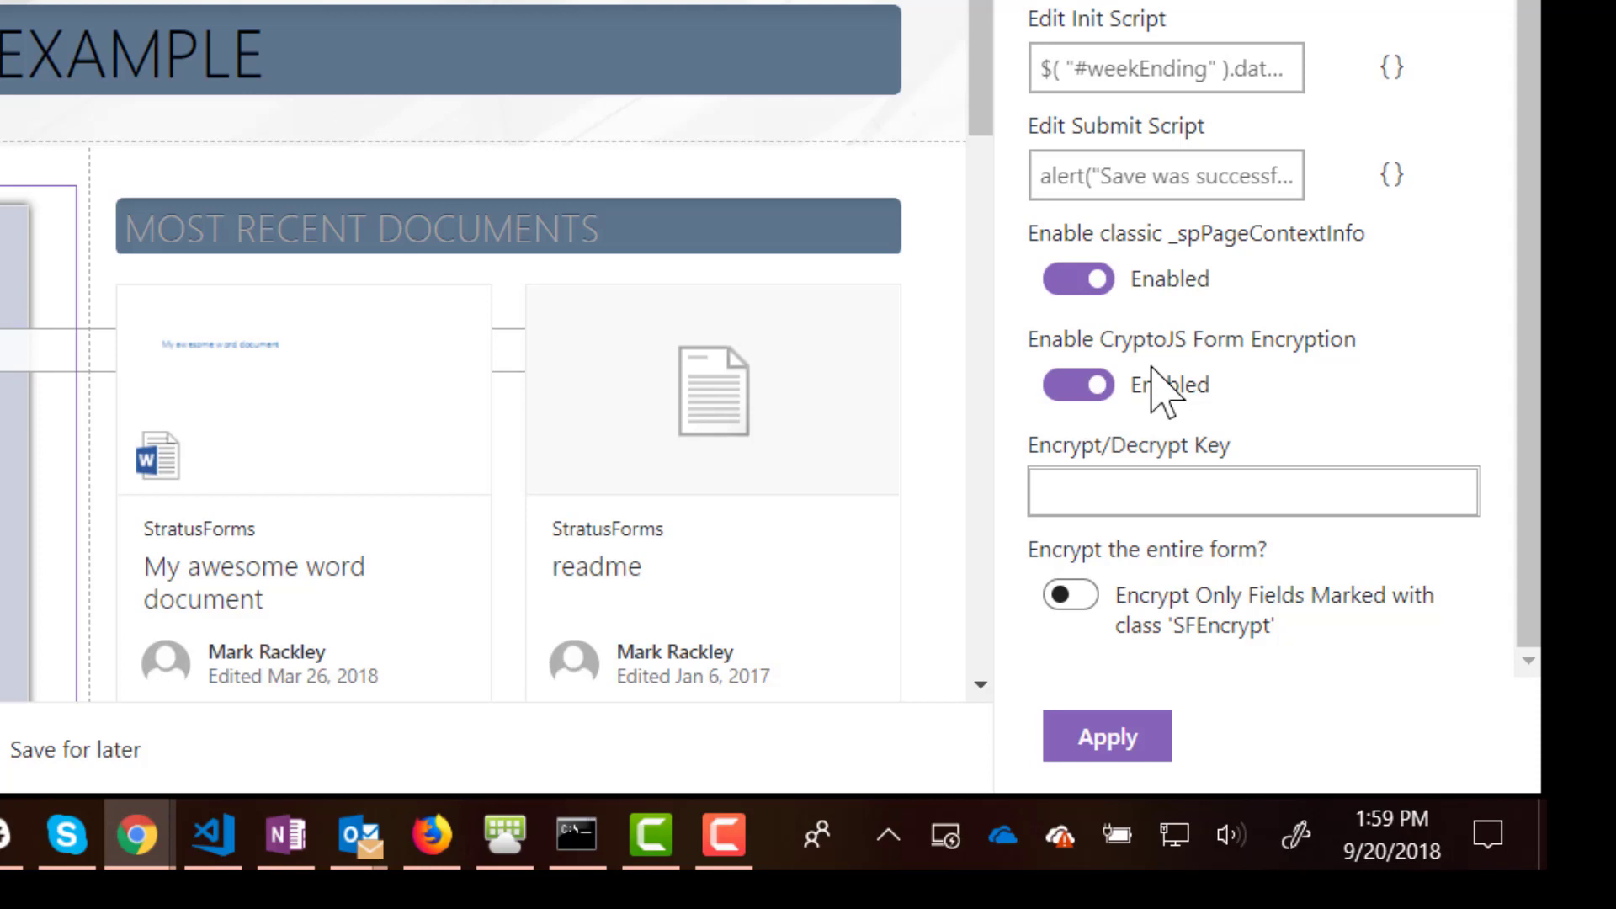
{"action": "left_click", "coordinate": [1195, 493]}
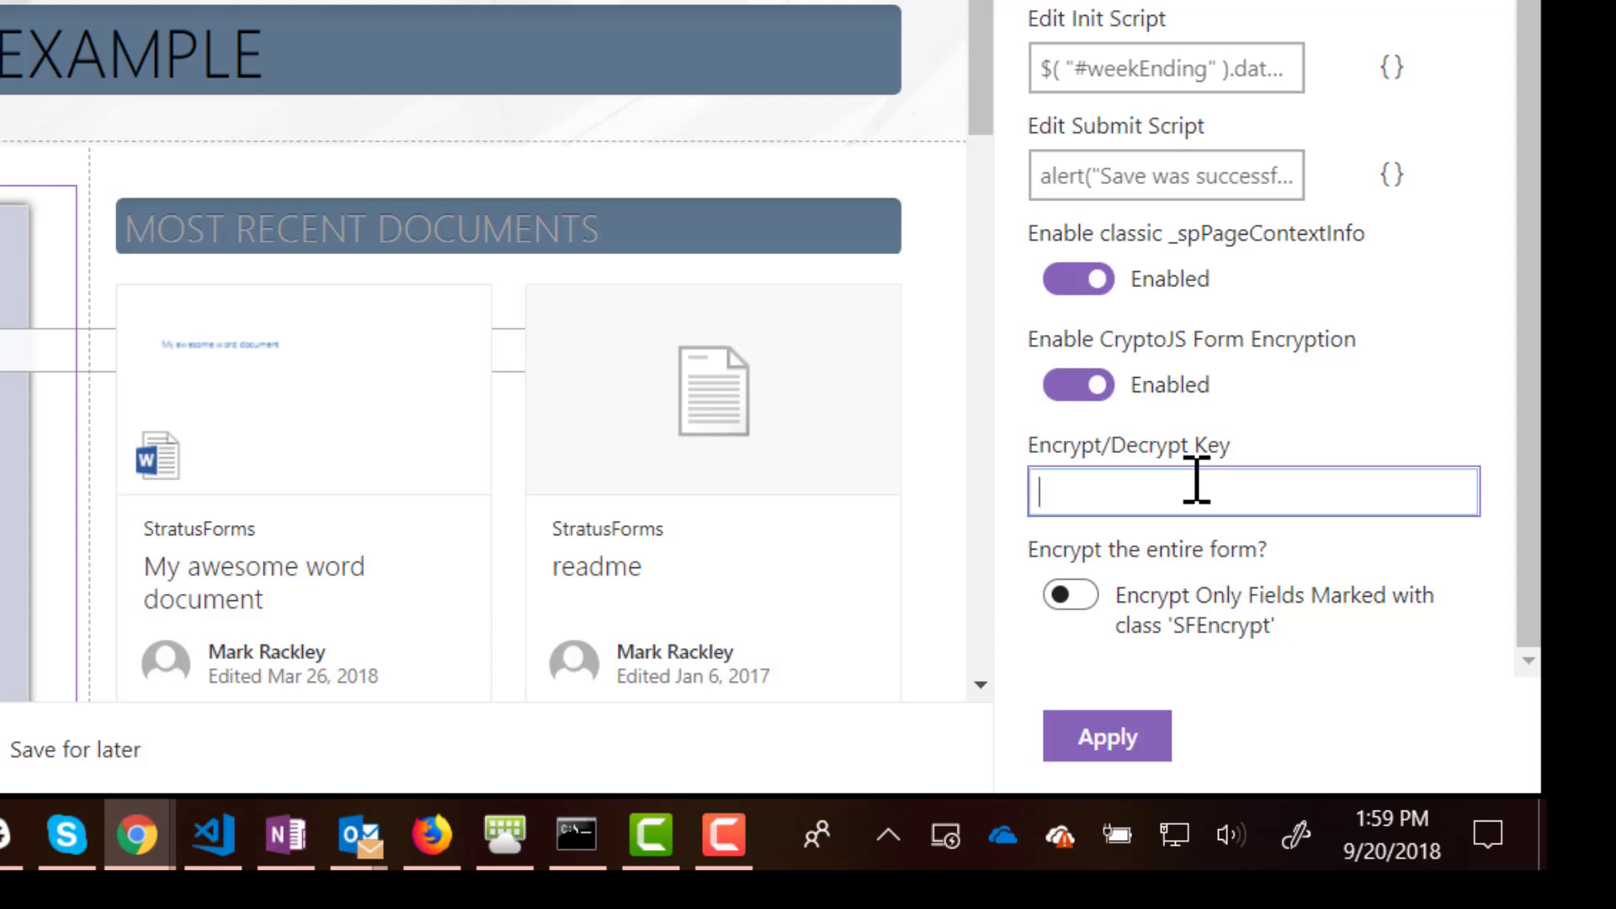
{"action": "type", "text": "MyKey"}
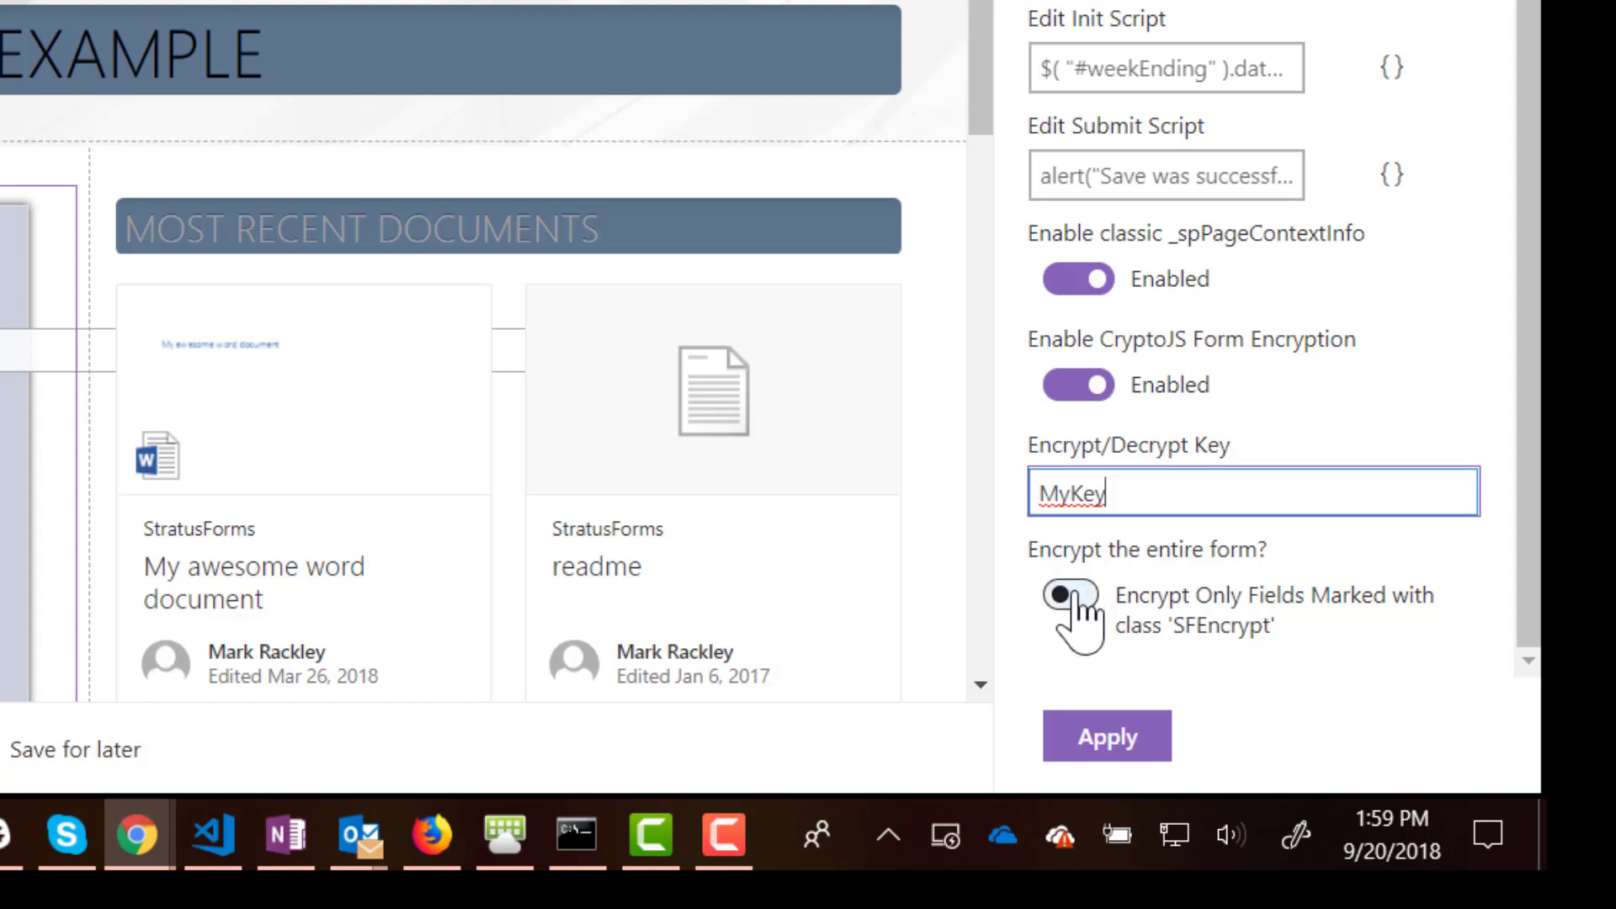
{"action": "left_click", "coordinate": [1075, 594]}
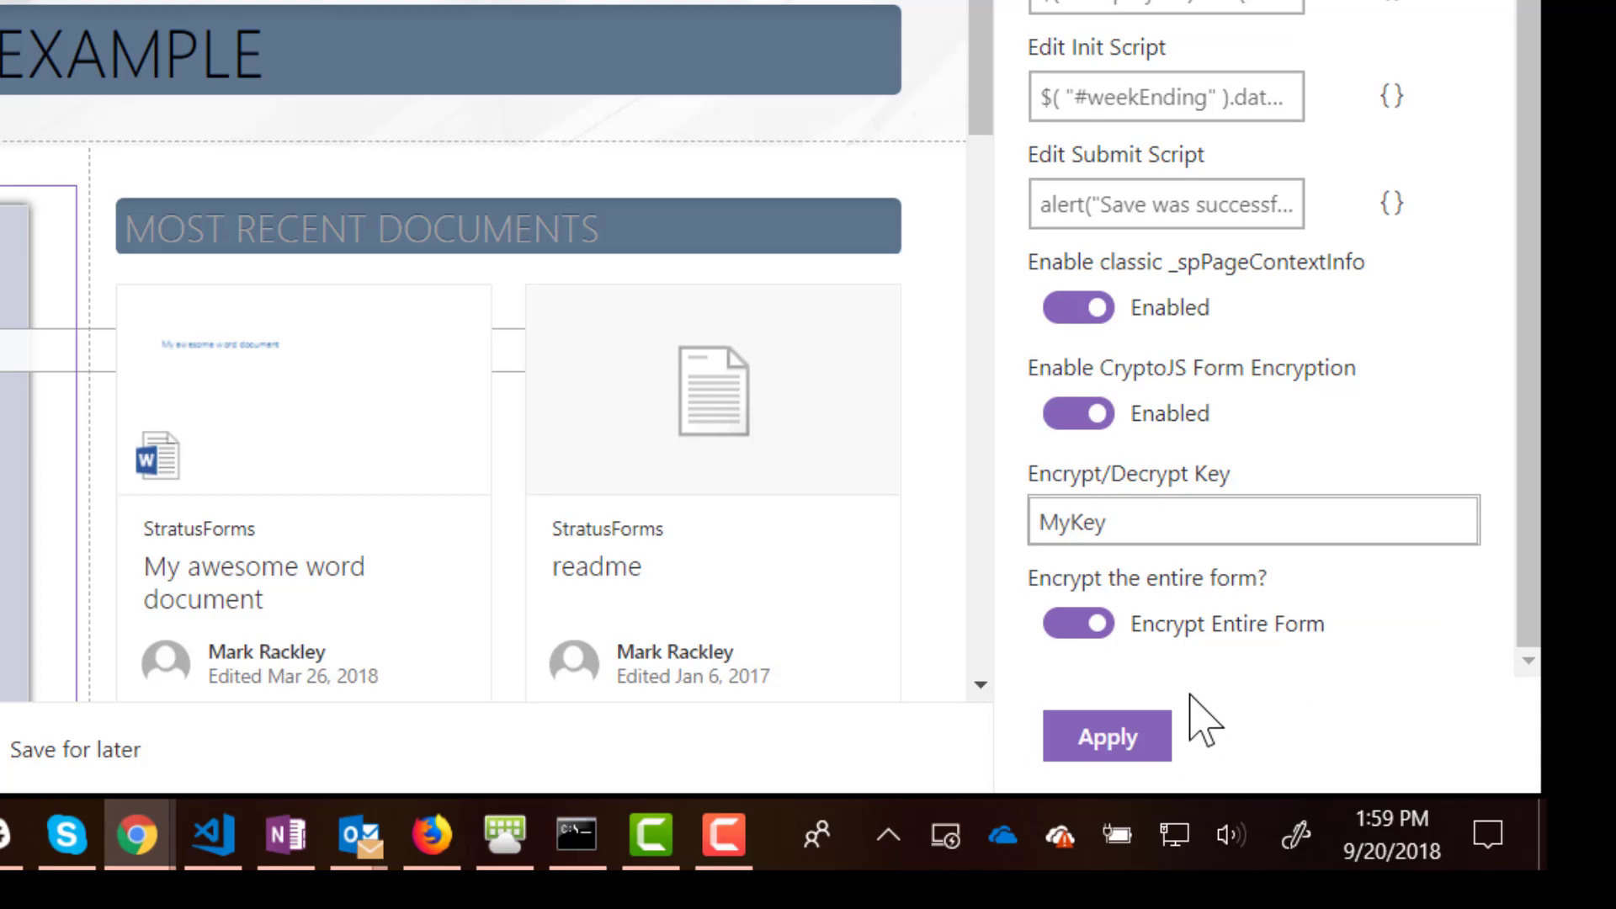
{"action": "left_click", "coordinate": [1130, 745]}
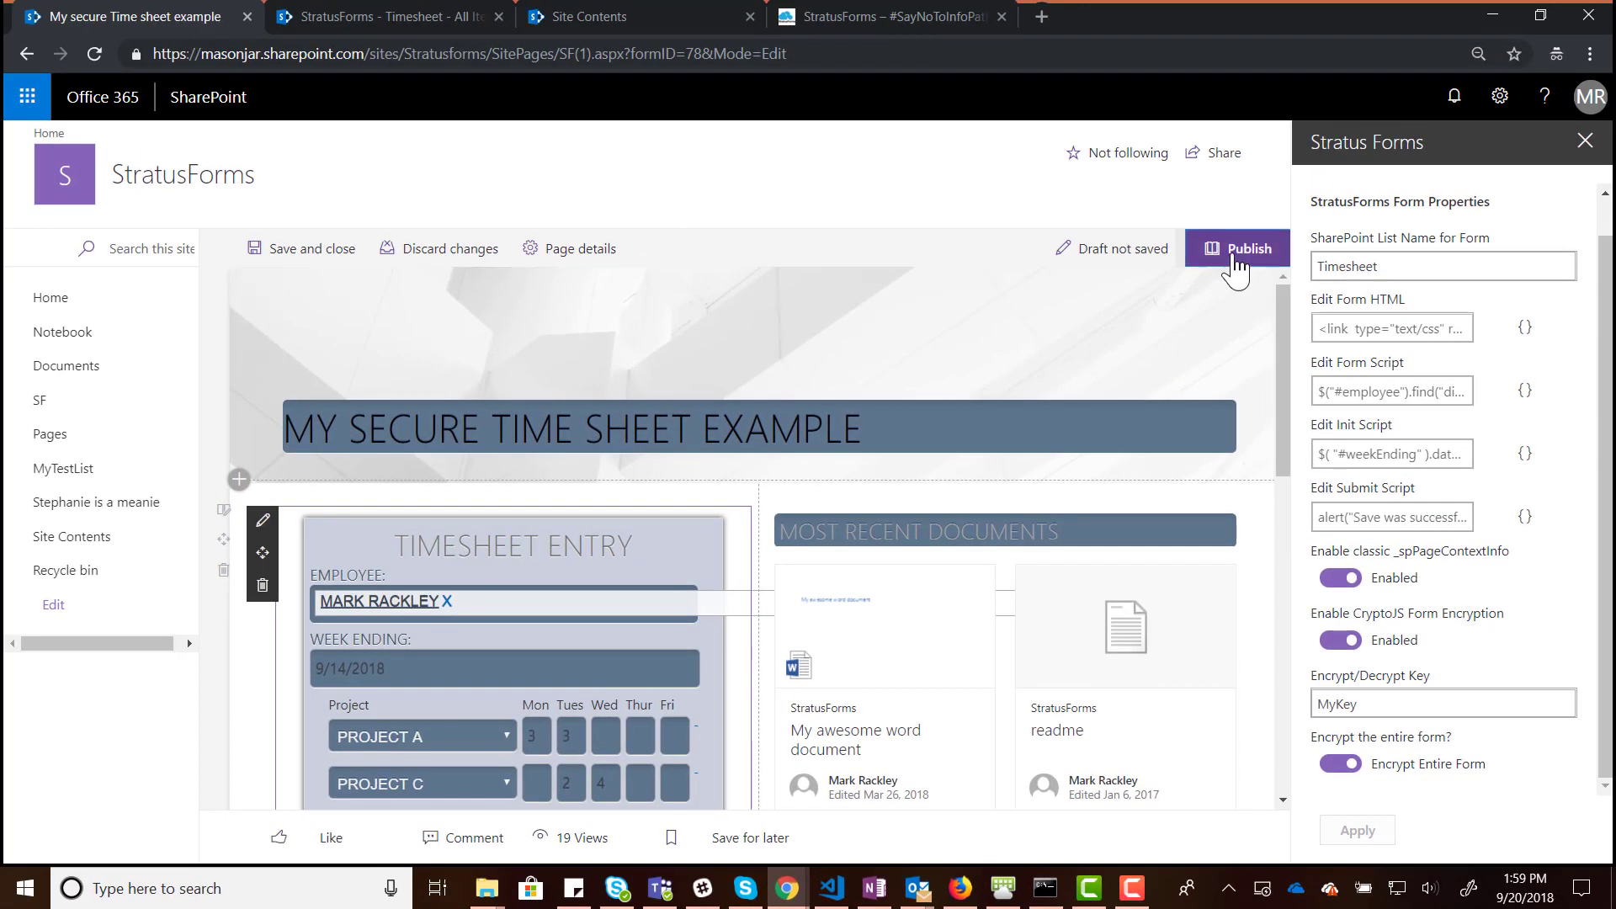
- Publish the page, resubmit the timesheet entry, and switch to the Timesheet list
{"action": "left_click", "coordinate": [1235, 258]}
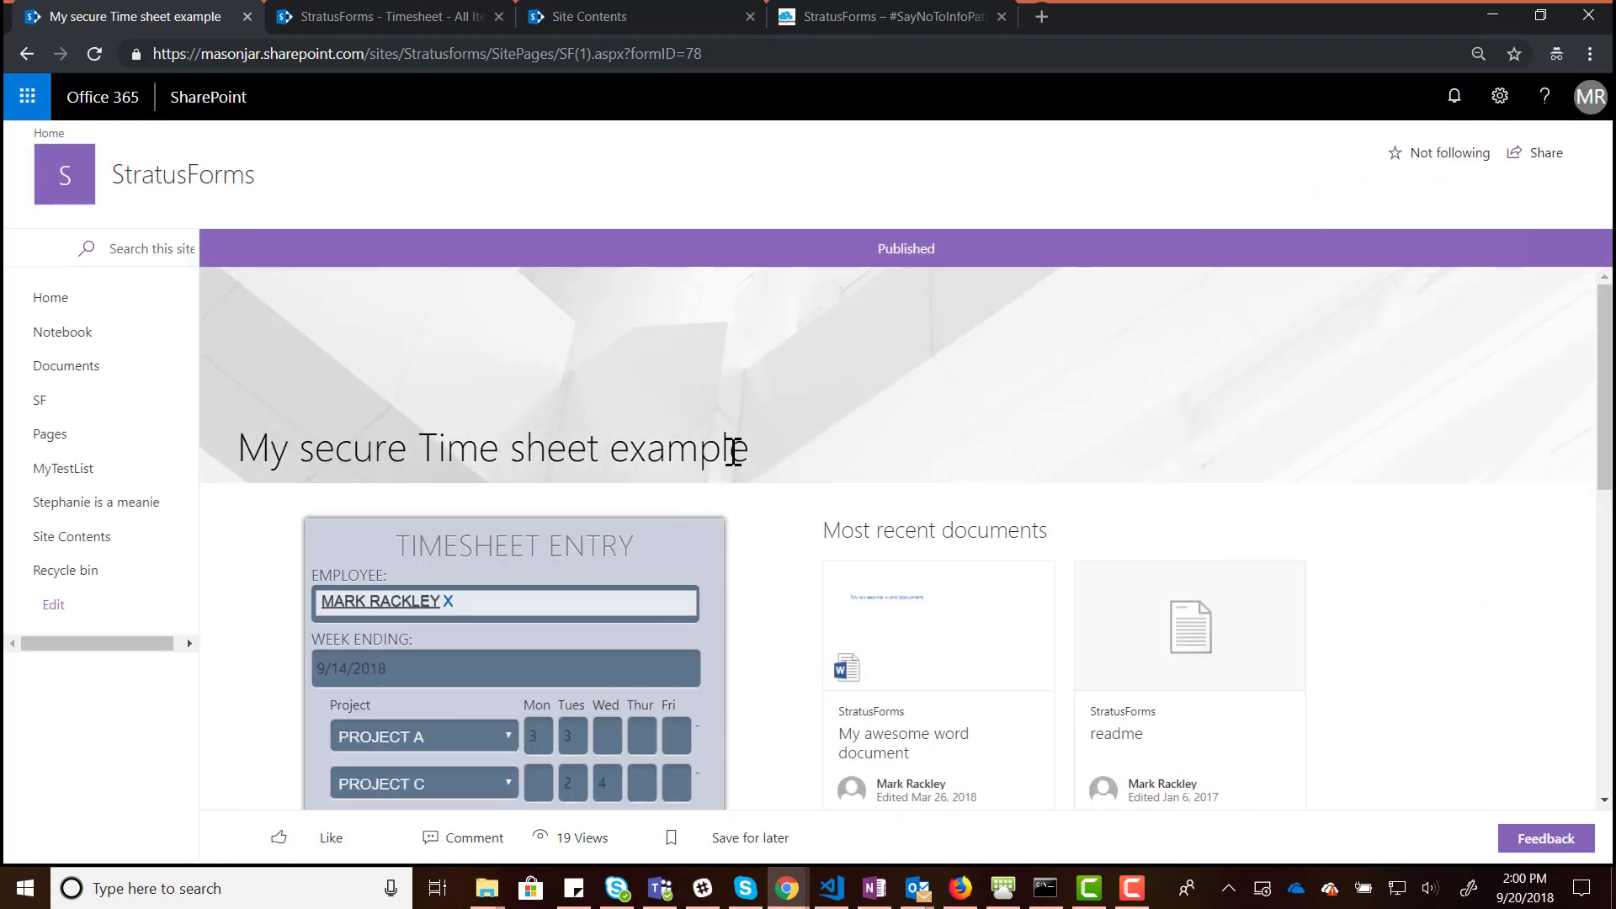
{"action": "scroll", "coordinate": [739, 480], "scroll_direction": "down", "scroll_amount": 5}
{"action": "scroll", "coordinate": [715, 564], "scroll_direction": "down", "scroll_amount": 2}
{"action": "scroll", "coordinate": [589, 570], "scroll_direction": "up", "scroll_amount": 3}
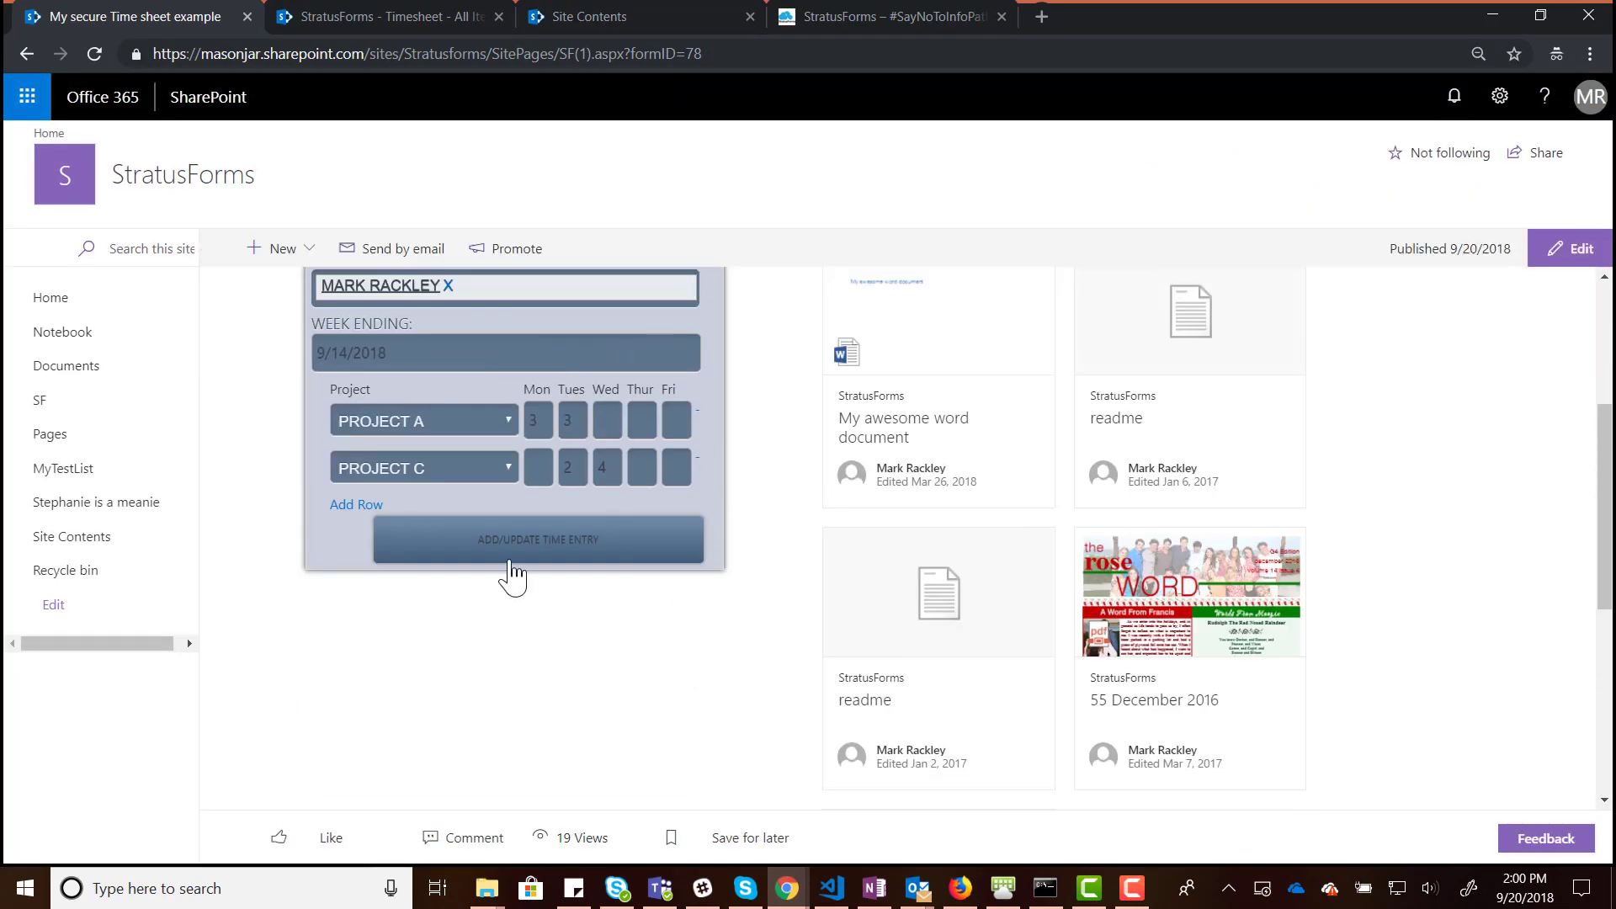
{"action": "left_click", "coordinate": [532, 543]}
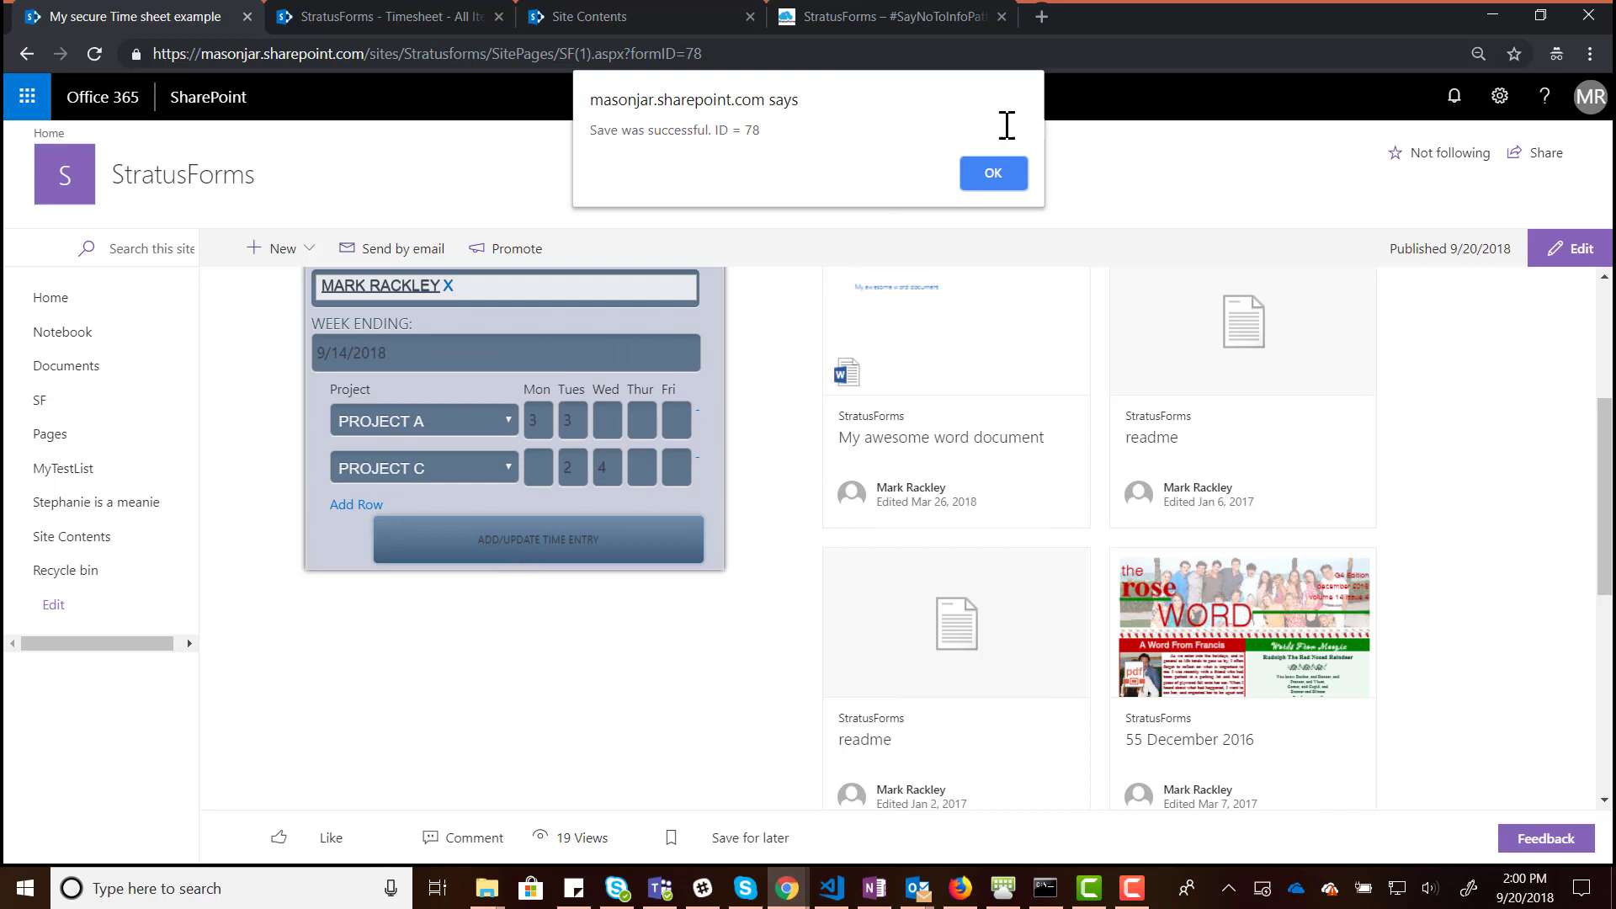
{"action": "left_click", "coordinate": [989, 172]}
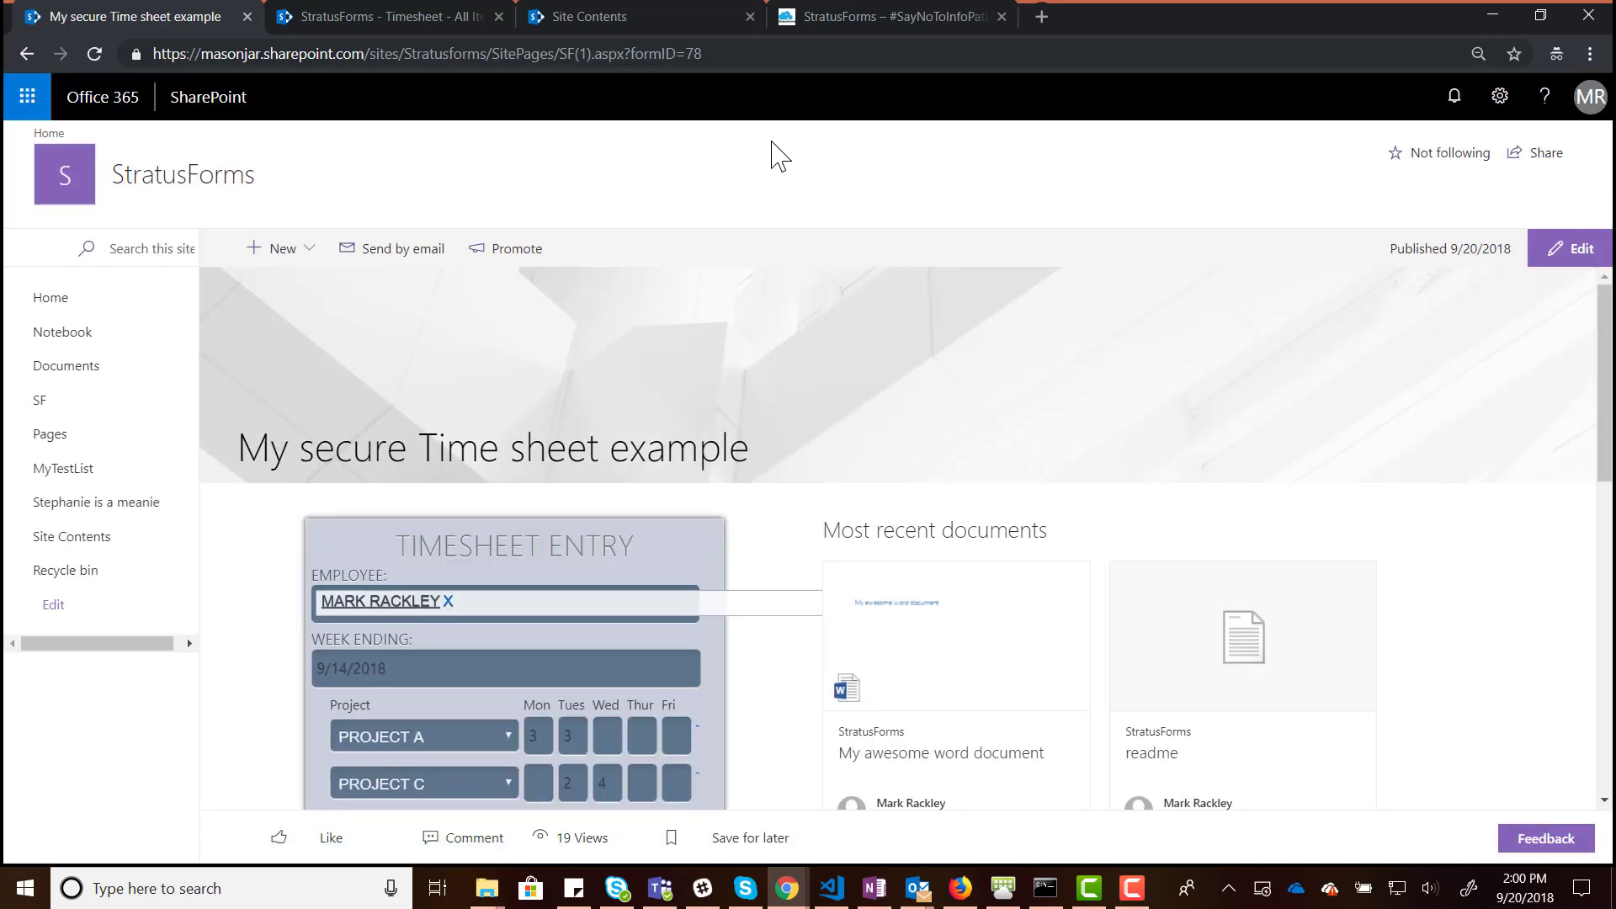
{"action": "left_click", "coordinate": [370, 21]}
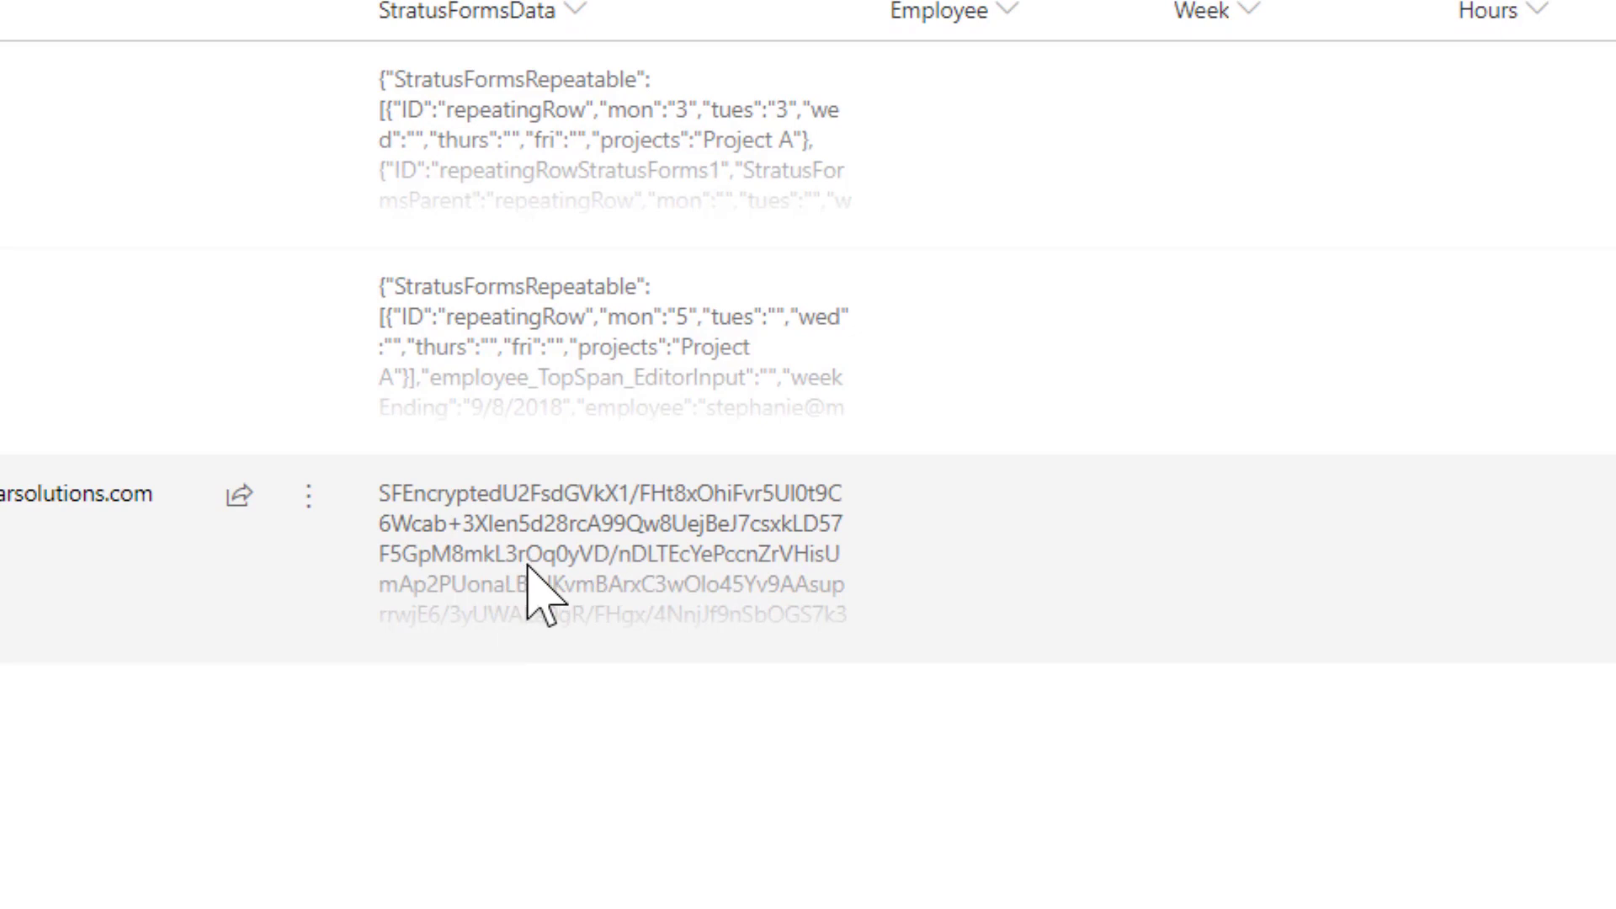
- Return to the time sheet form page, then go to the site's Site Contents
{"action": "key", "text": "ctrl+shift+Tab"}
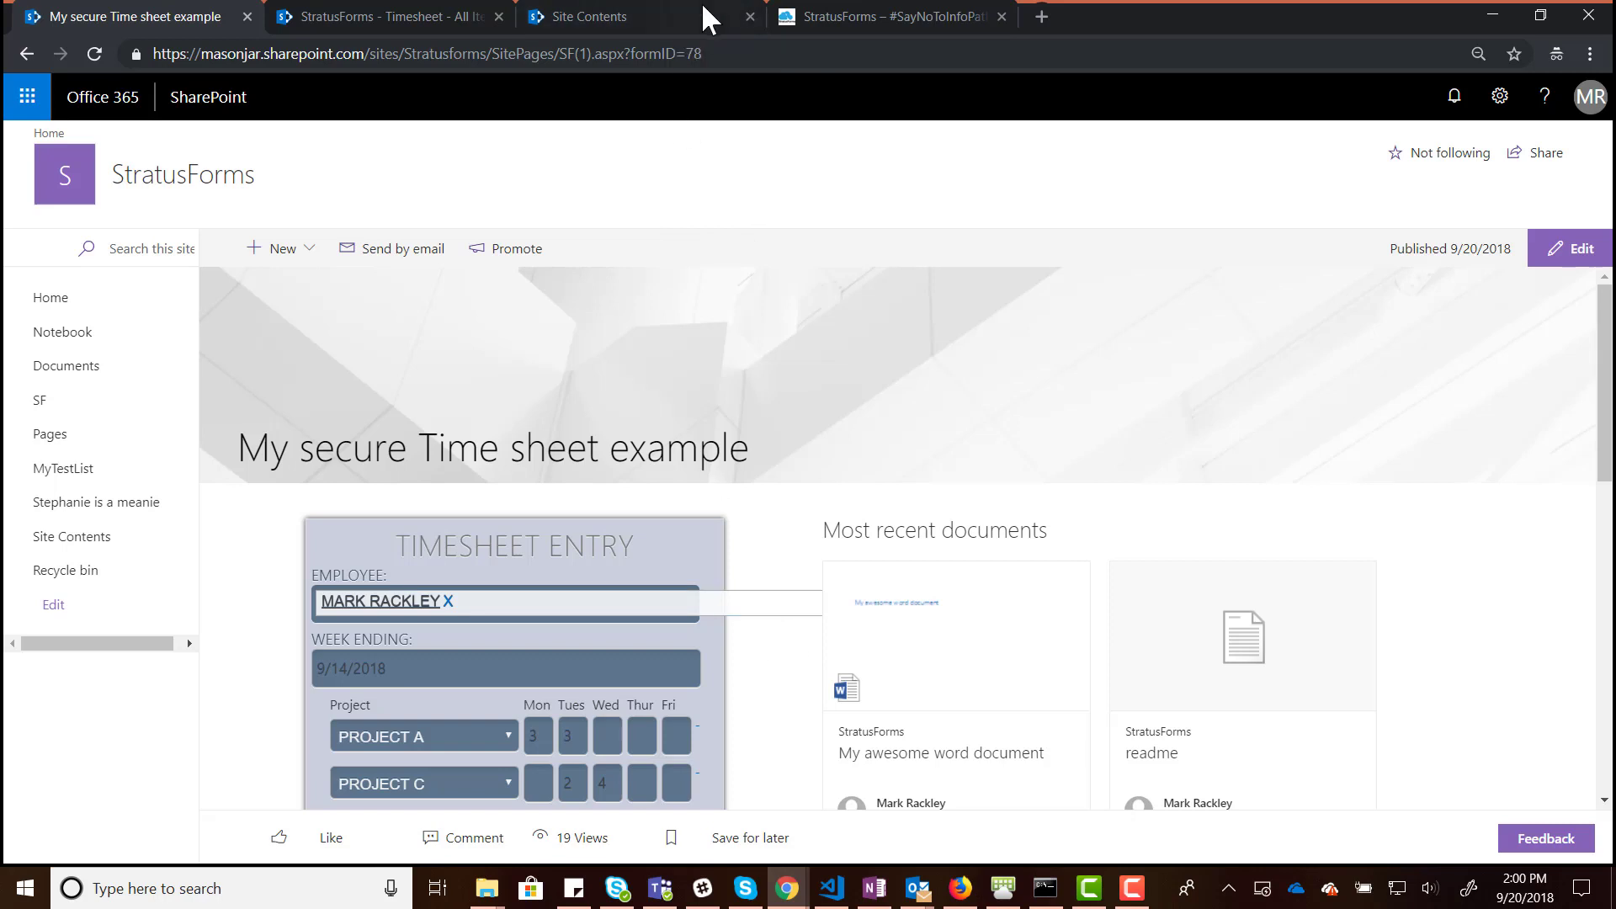
{"action": "left_click", "coordinate": [686, 20]}
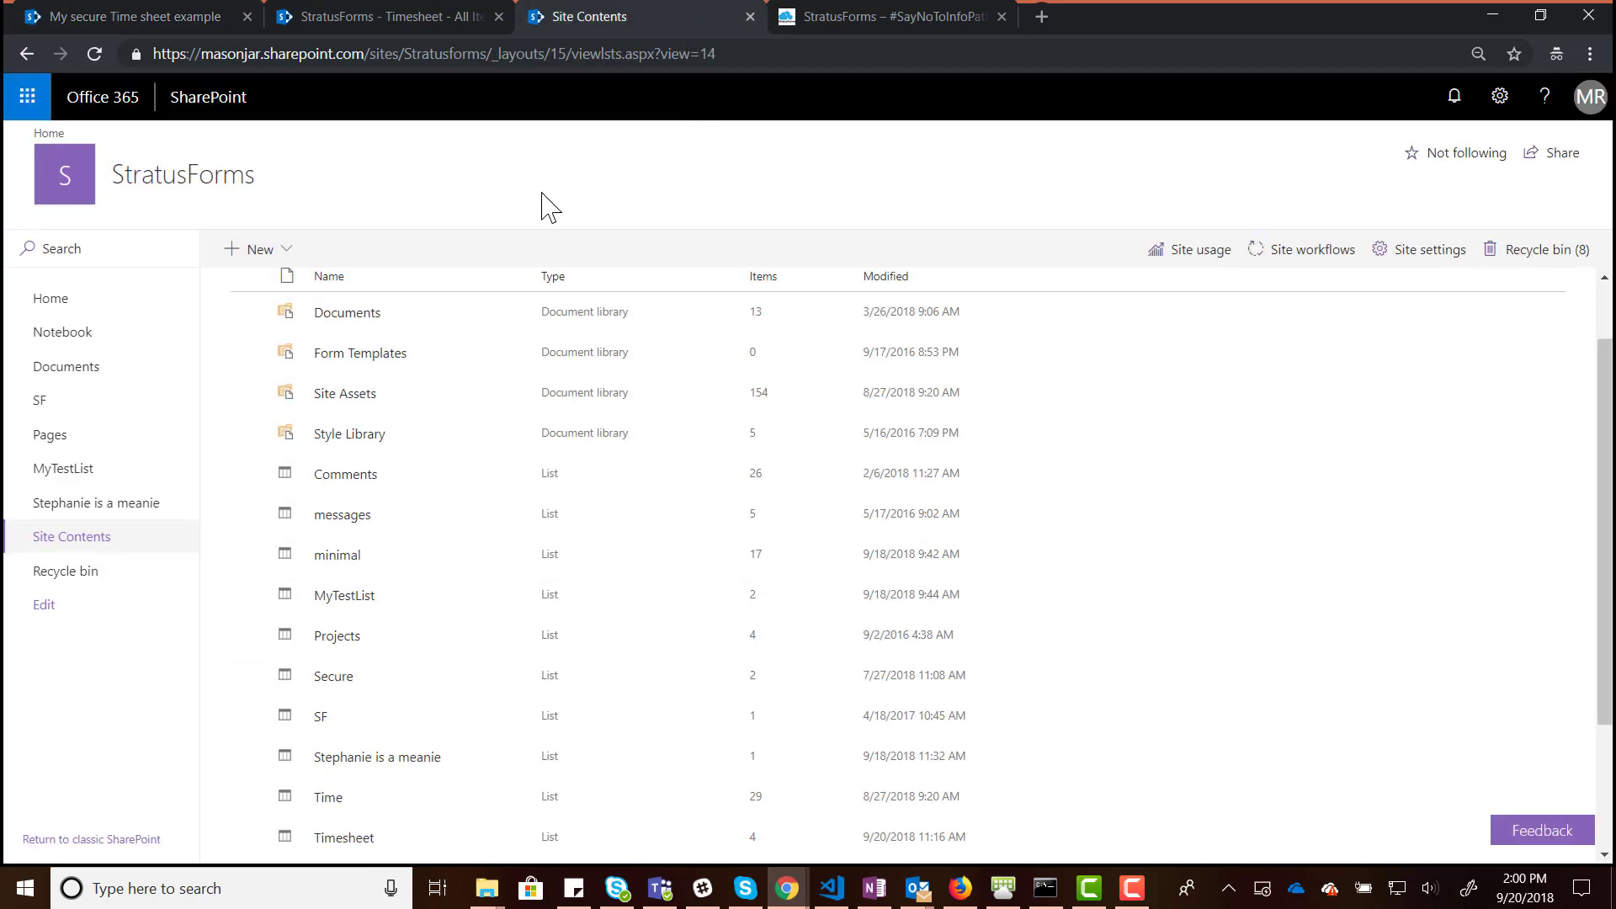
- Open the Site Pages library and look over its new page choices
{"action": "scroll", "coordinate": [345, 538], "scroll_direction": "down", "scroll_amount": 3}
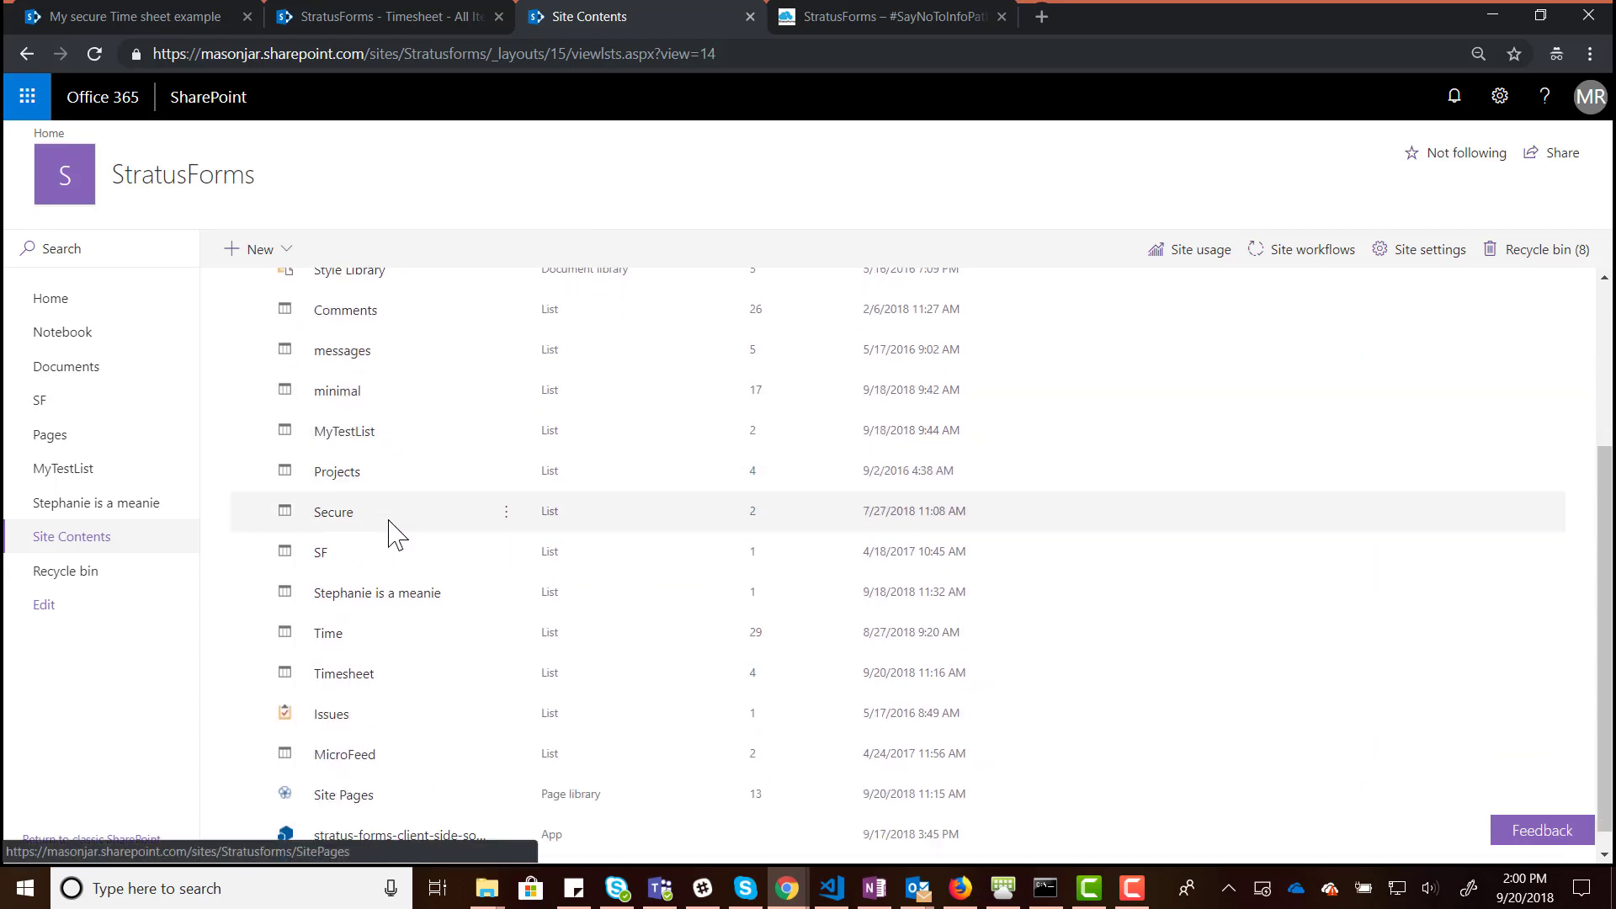
{"action": "left_click", "coordinate": [354, 775]}
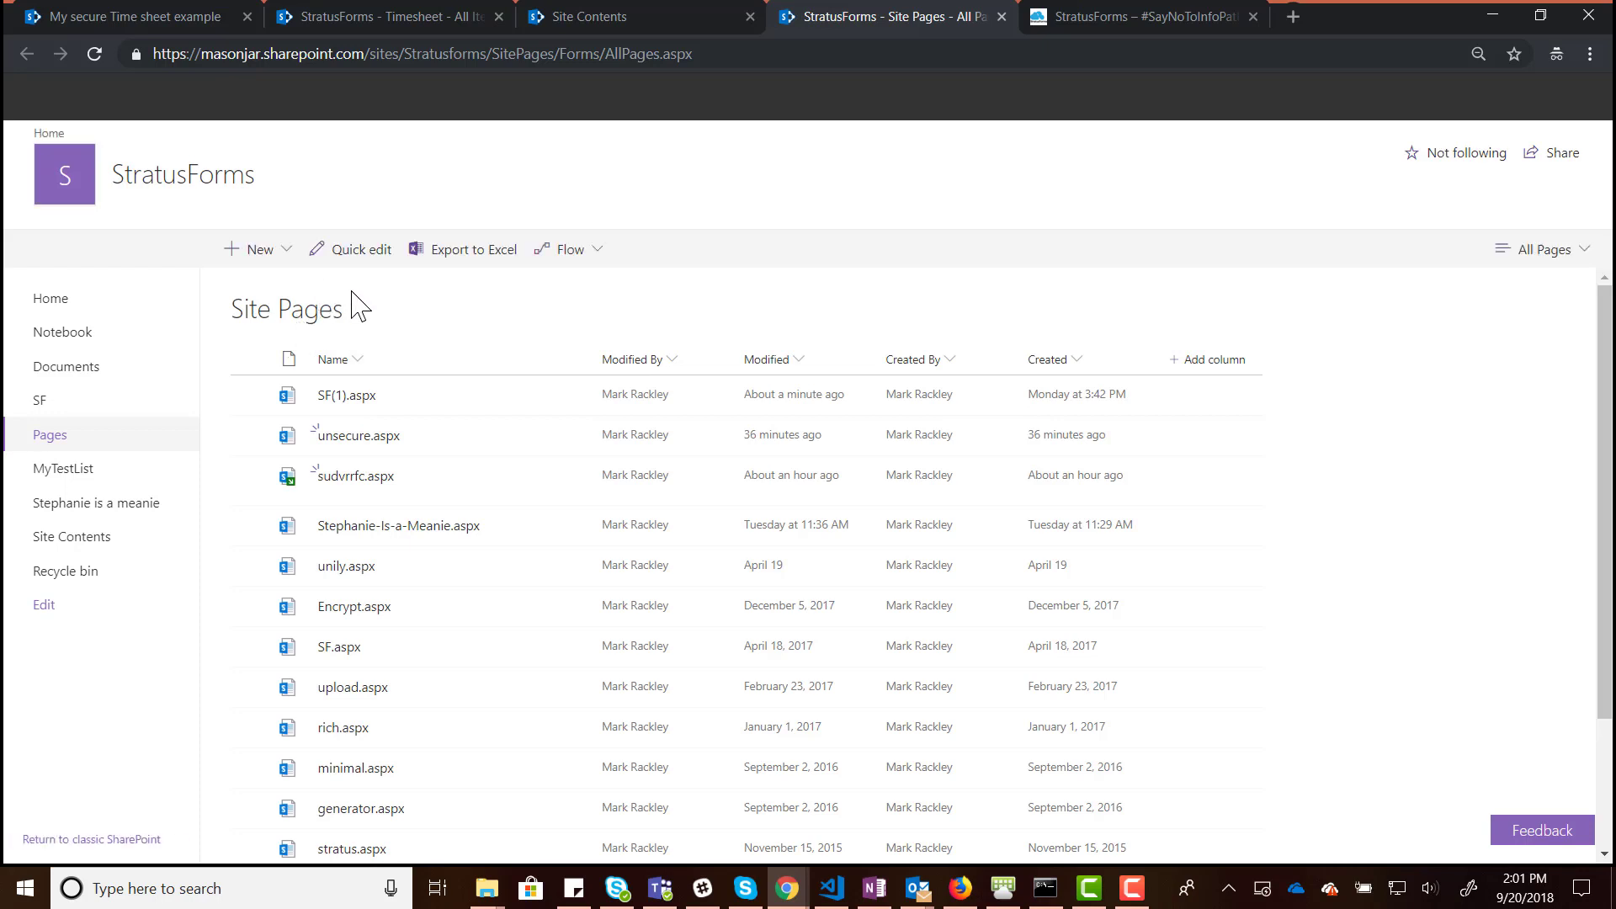
{"action": "left_click", "coordinate": [291, 254]}
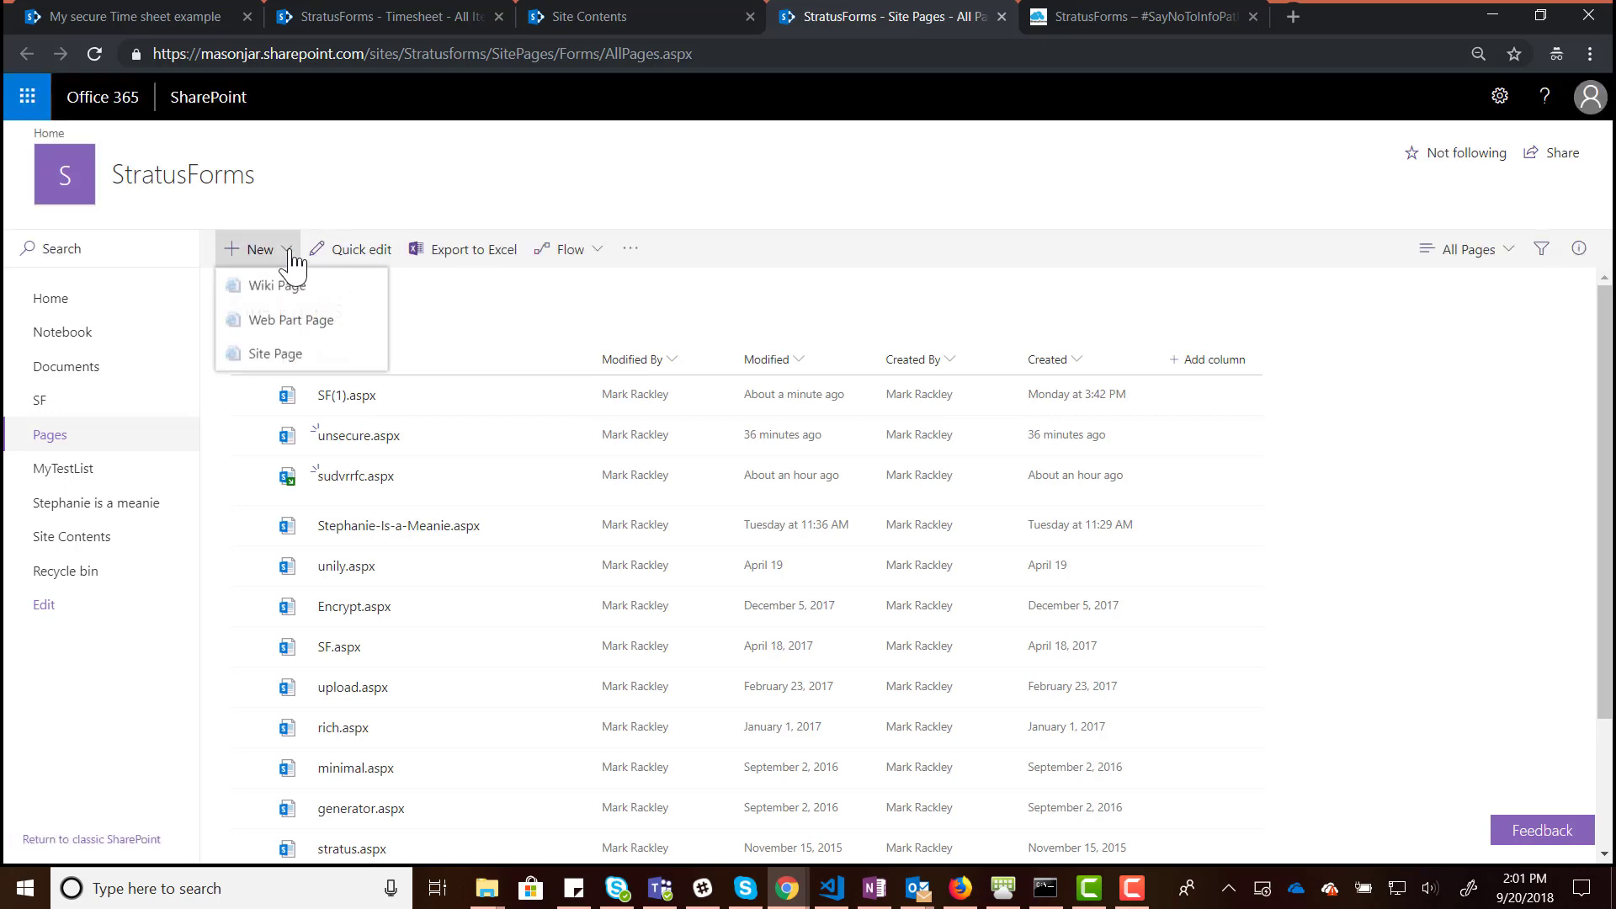
{"action": "left_click", "coordinate": [284, 330]}
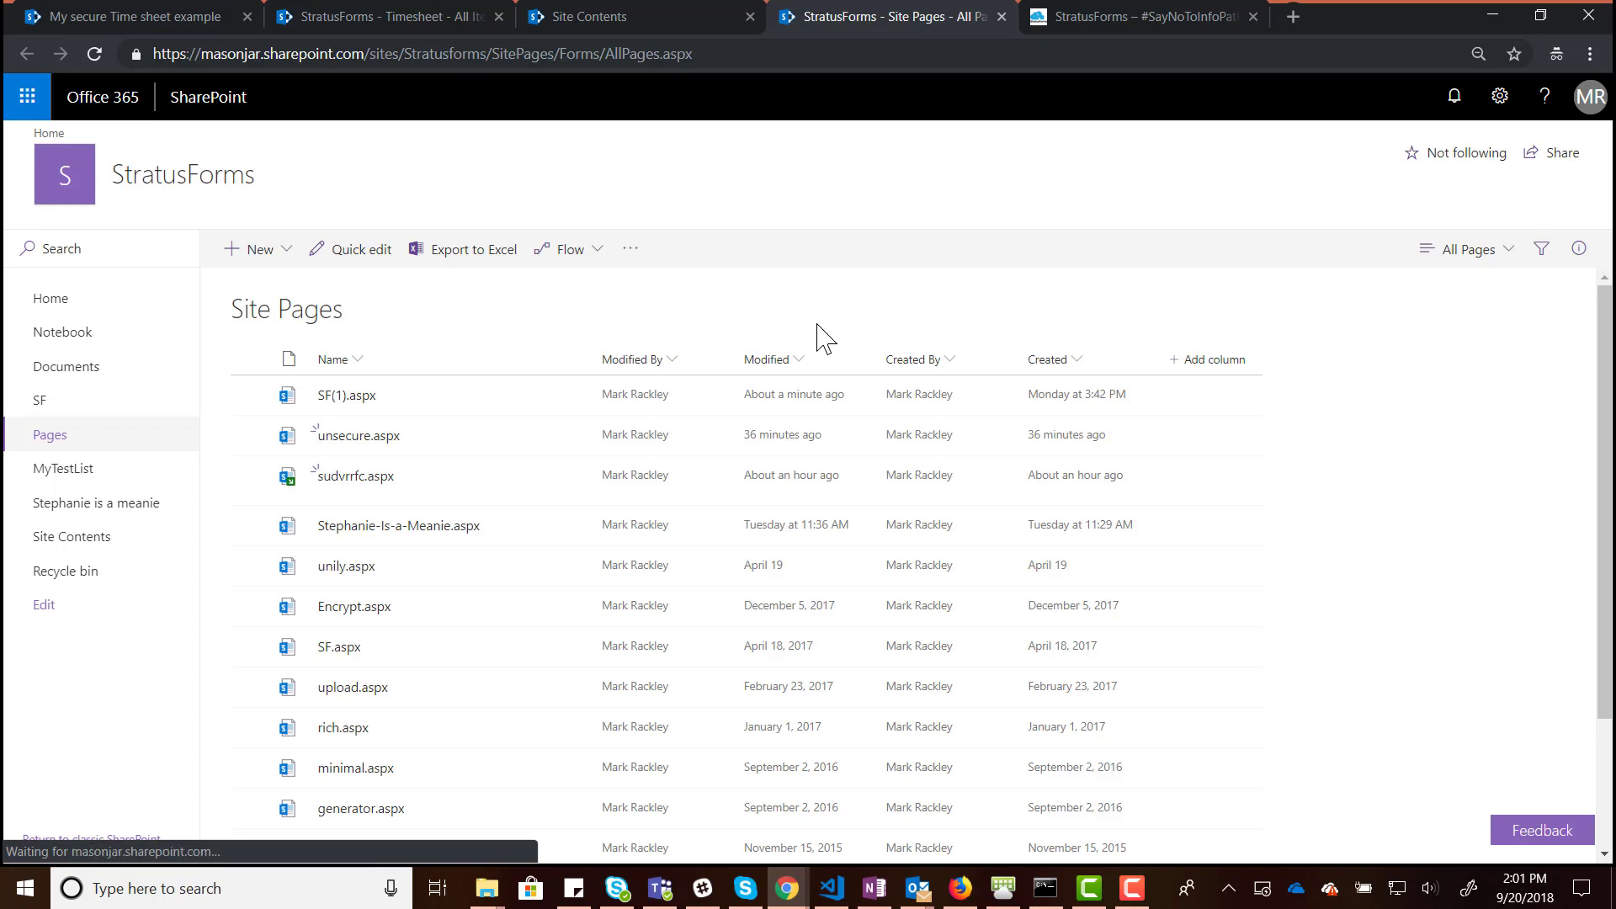
- Create web part page 'unsecure' in Site Pages, with overwrite allowed
{"action": "left_click", "coordinate": [758, 307]}
{"action": "type", "text": "u"}
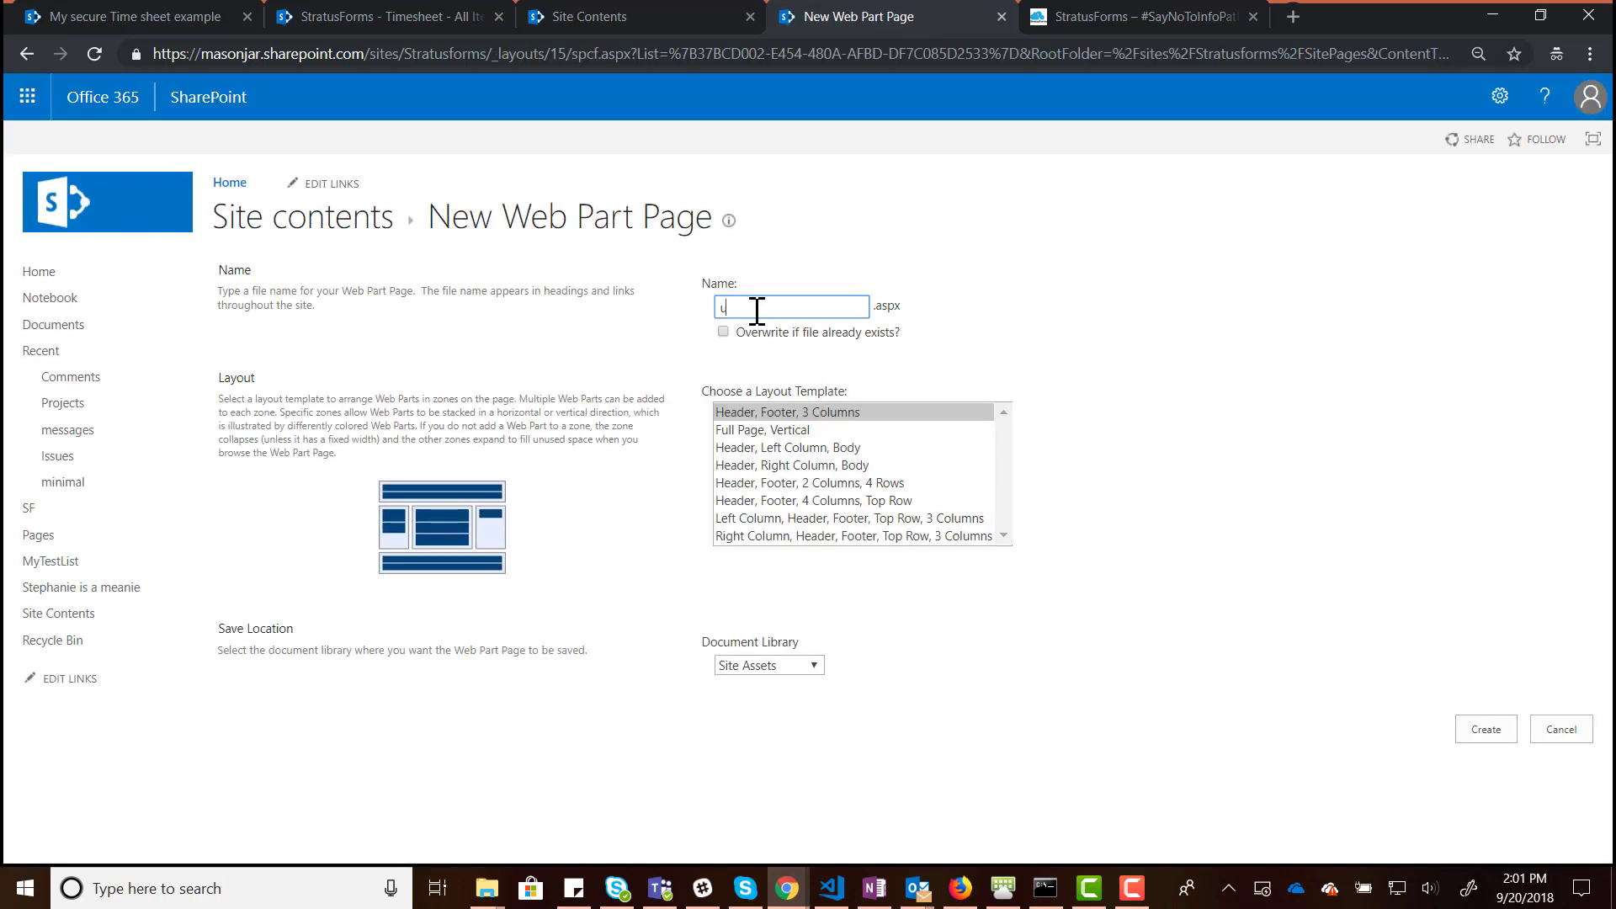
{"action": "type", "text": "nsecure"}
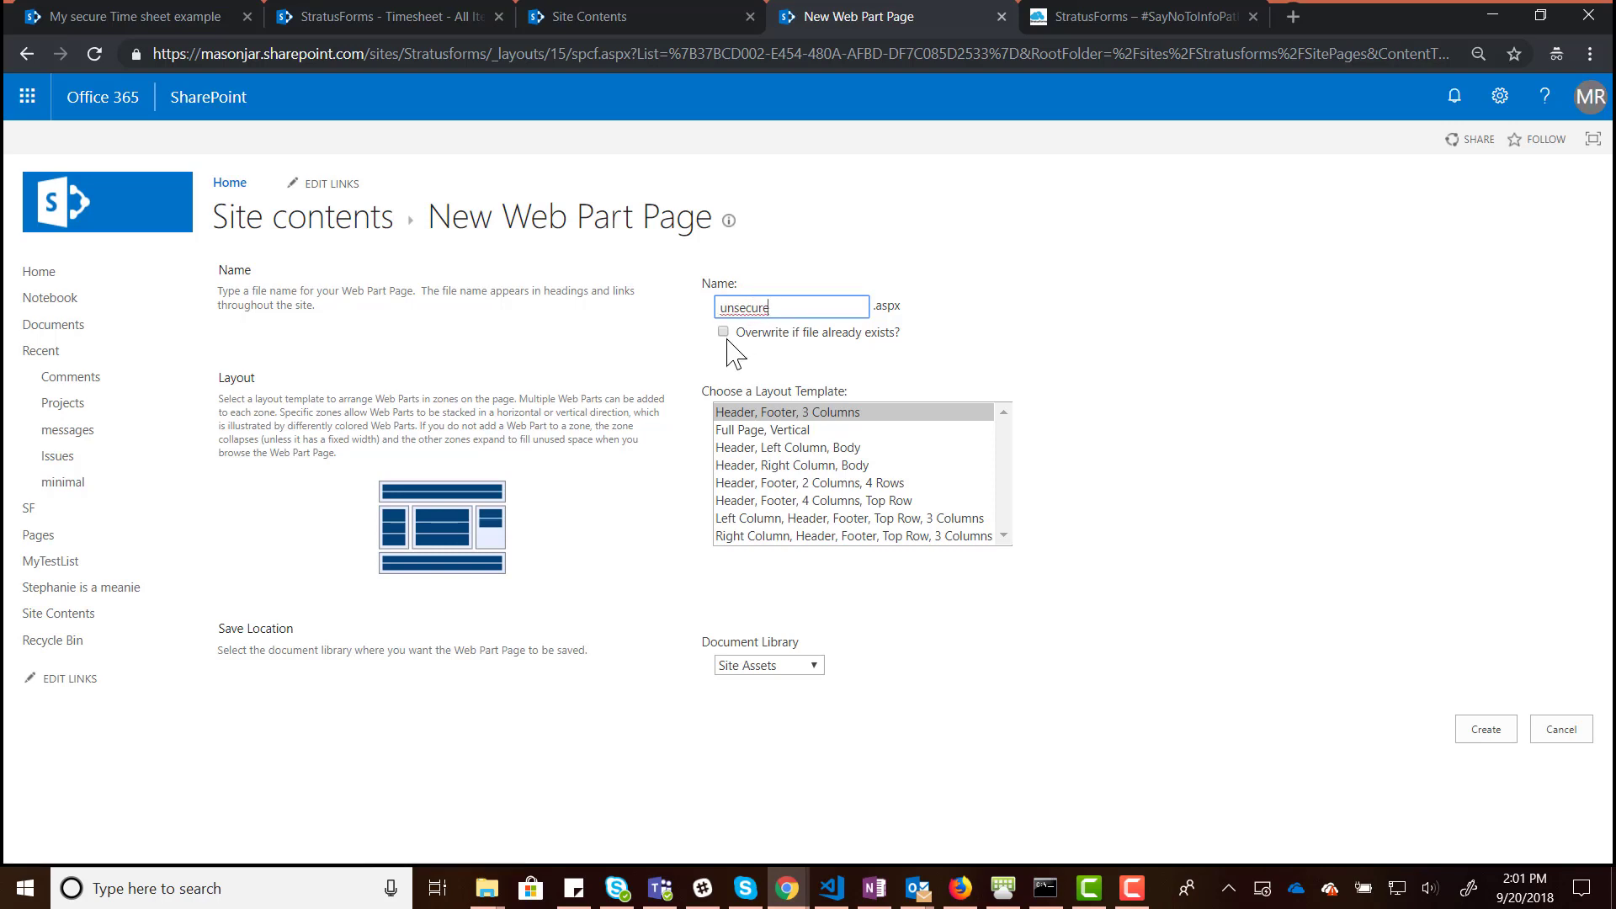
{"action": "left_click", "coordinate": [728, 340]}
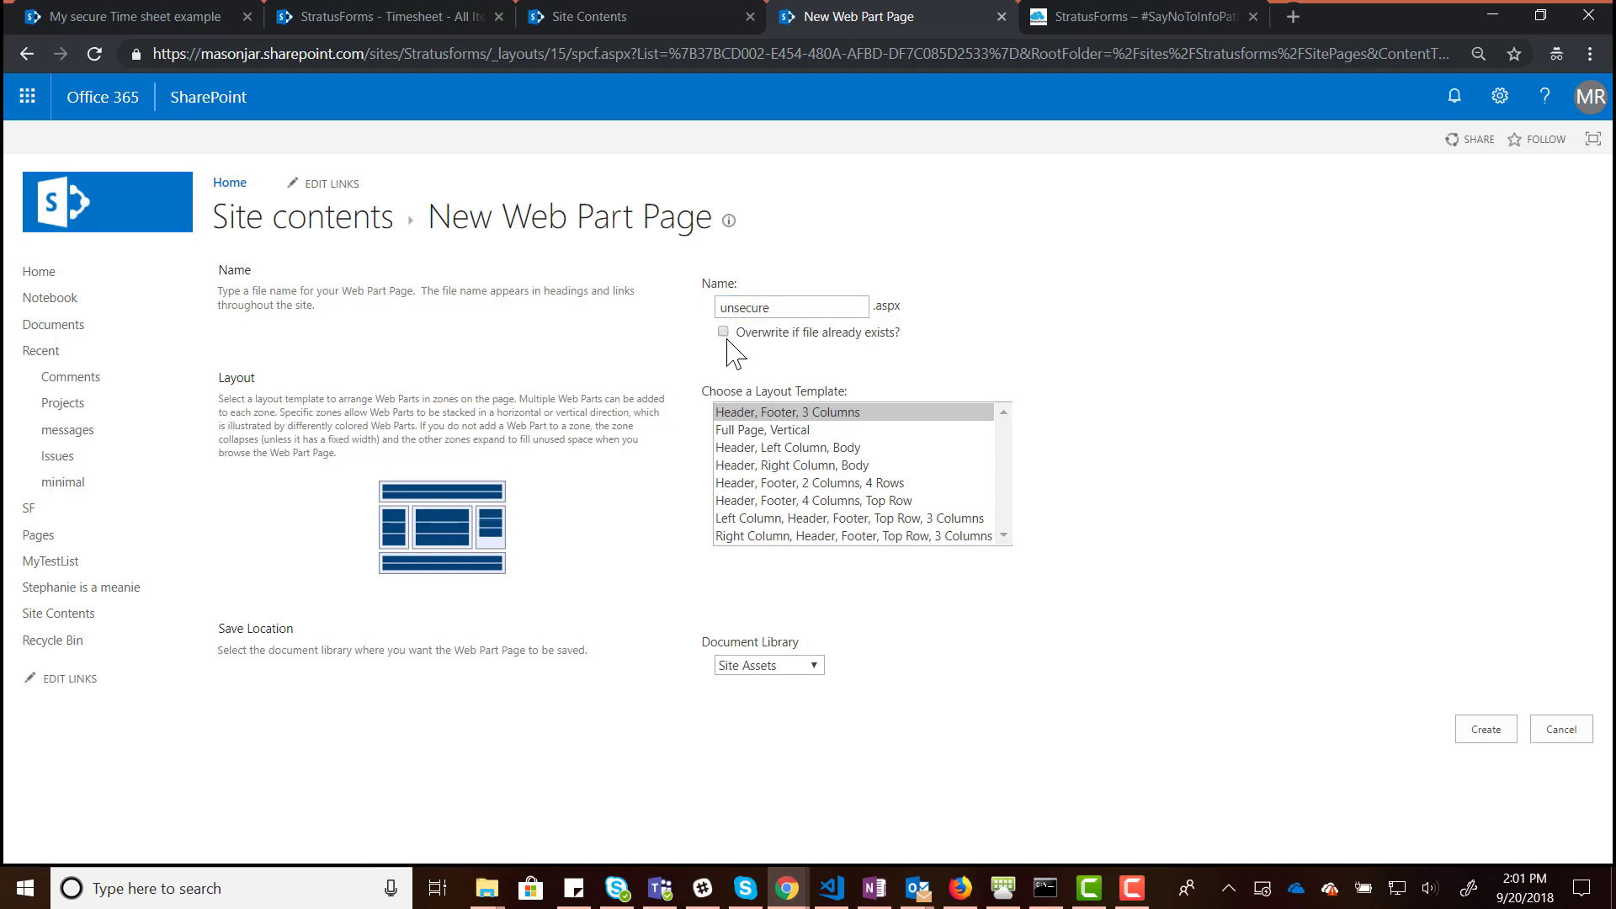
{"action": "left_click", "coordinate": [757, 665]}
{"action": "left_click", "coordinate": [767, 793]}
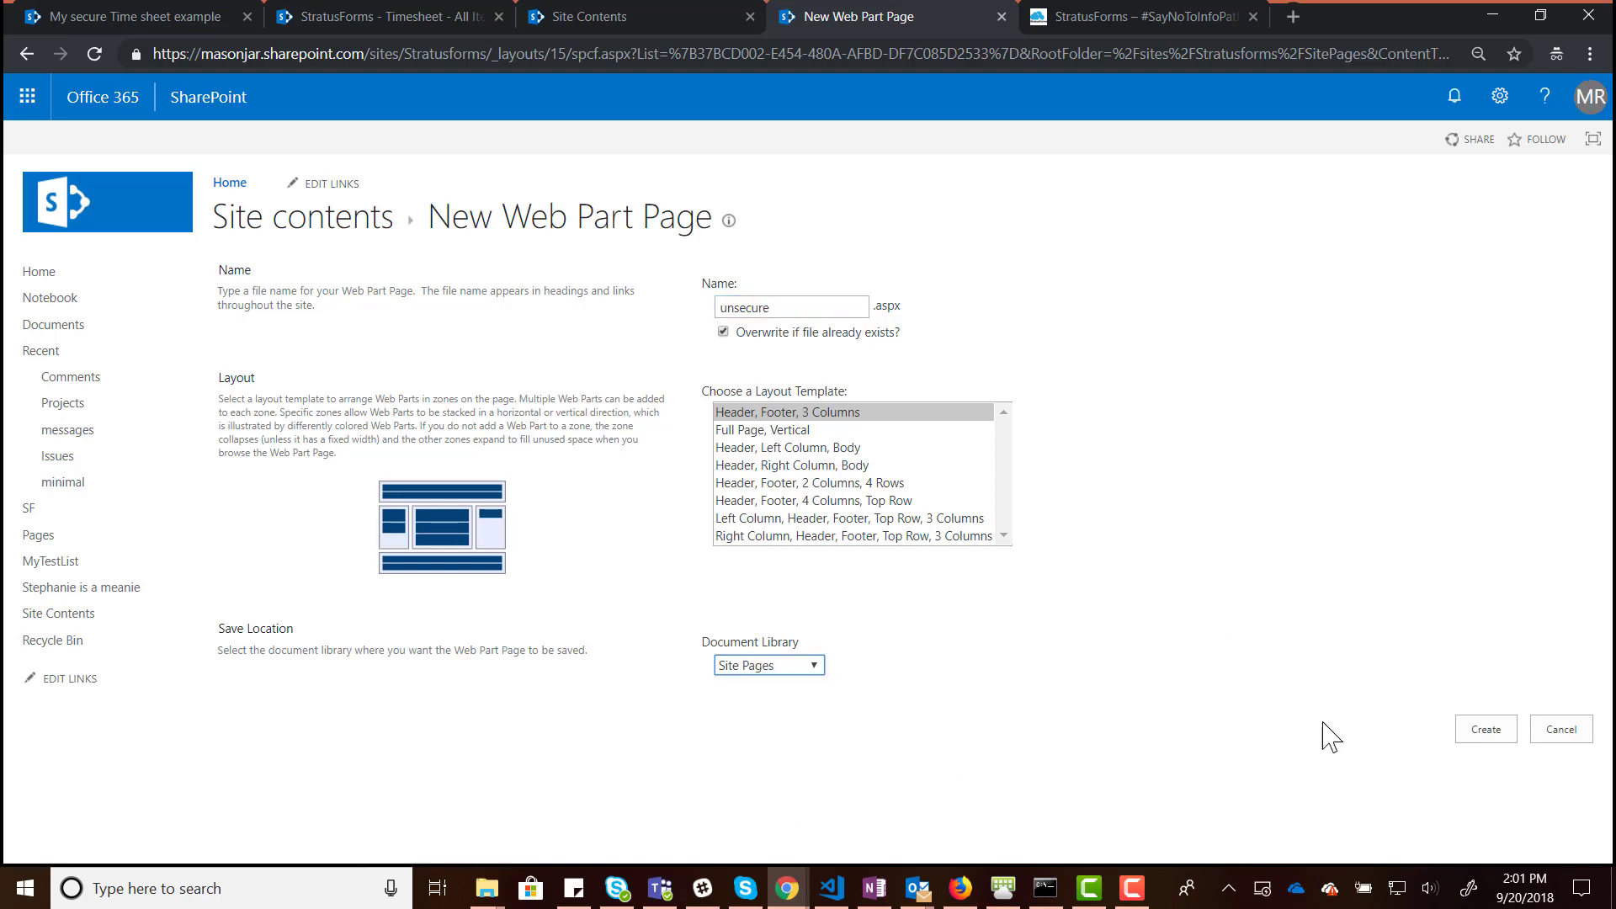
{"action": "left_click", "coordinate": [1474, 733]}
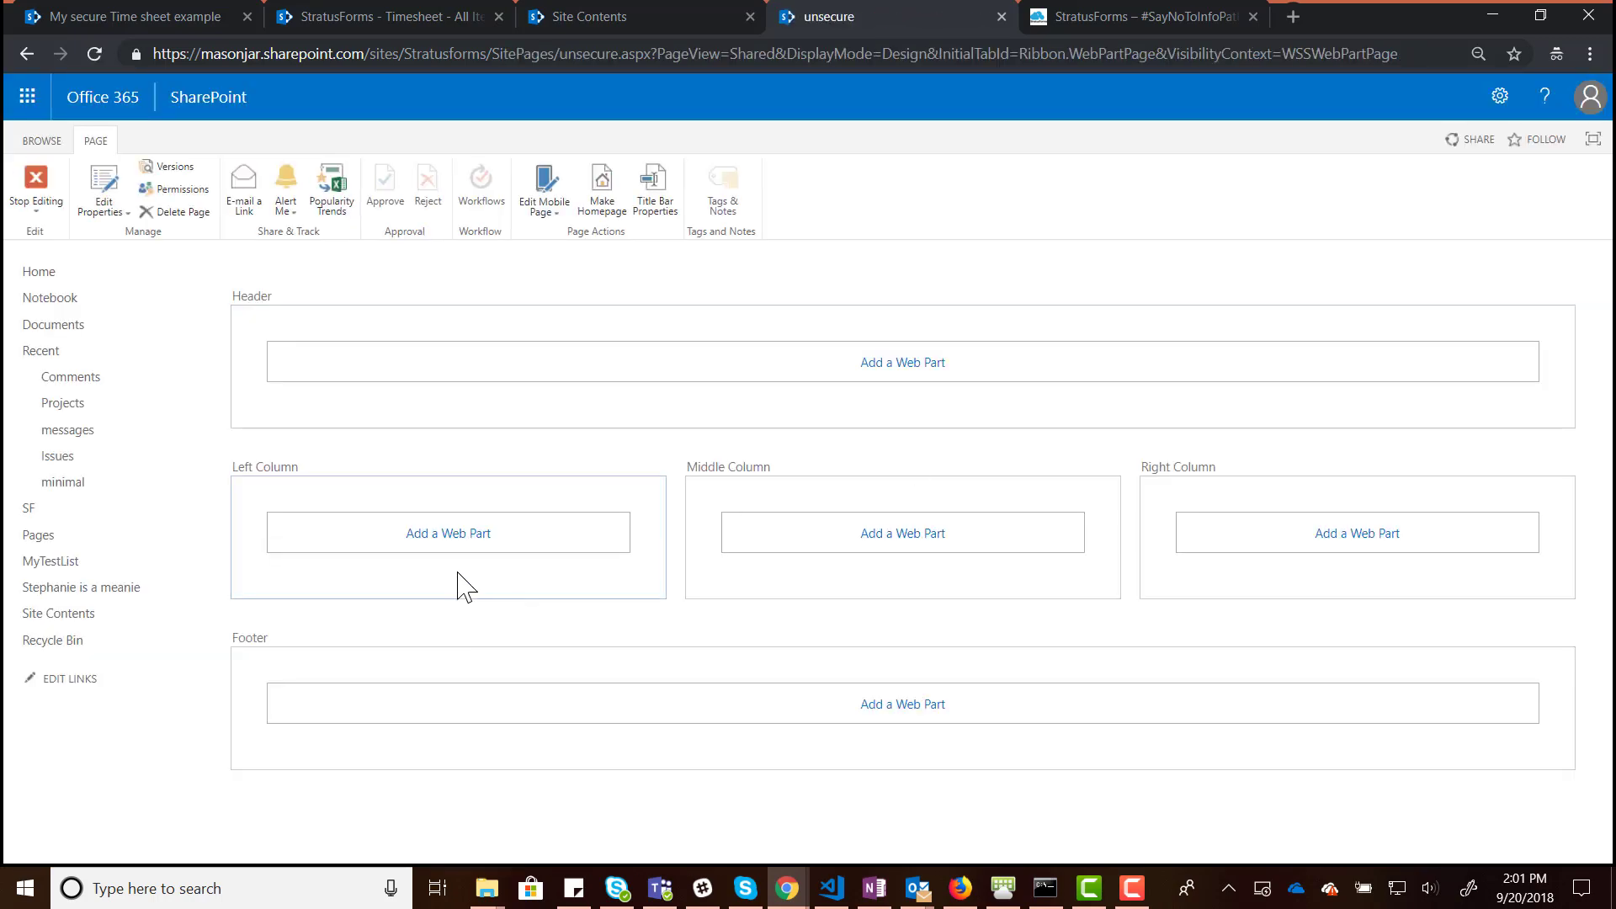
- Insert the Stratus Forms web part from the Forms category into the page's left column
{"action": "left_click", "coordinate": [465, 545]}
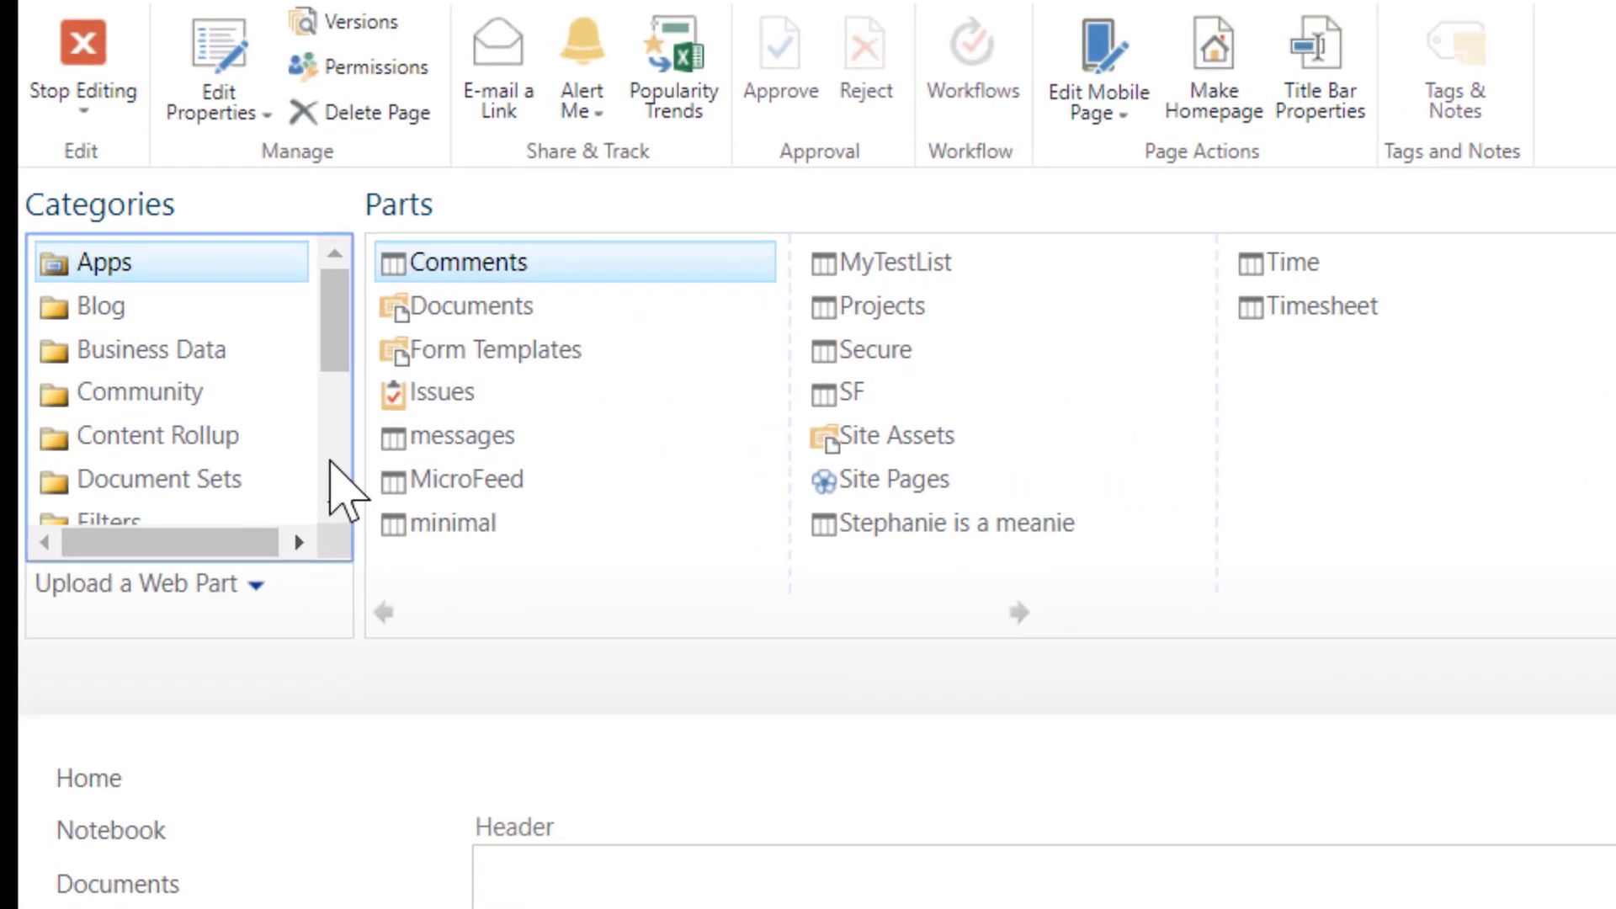
{"action": "left_click", "coordinate": [336, 458]}
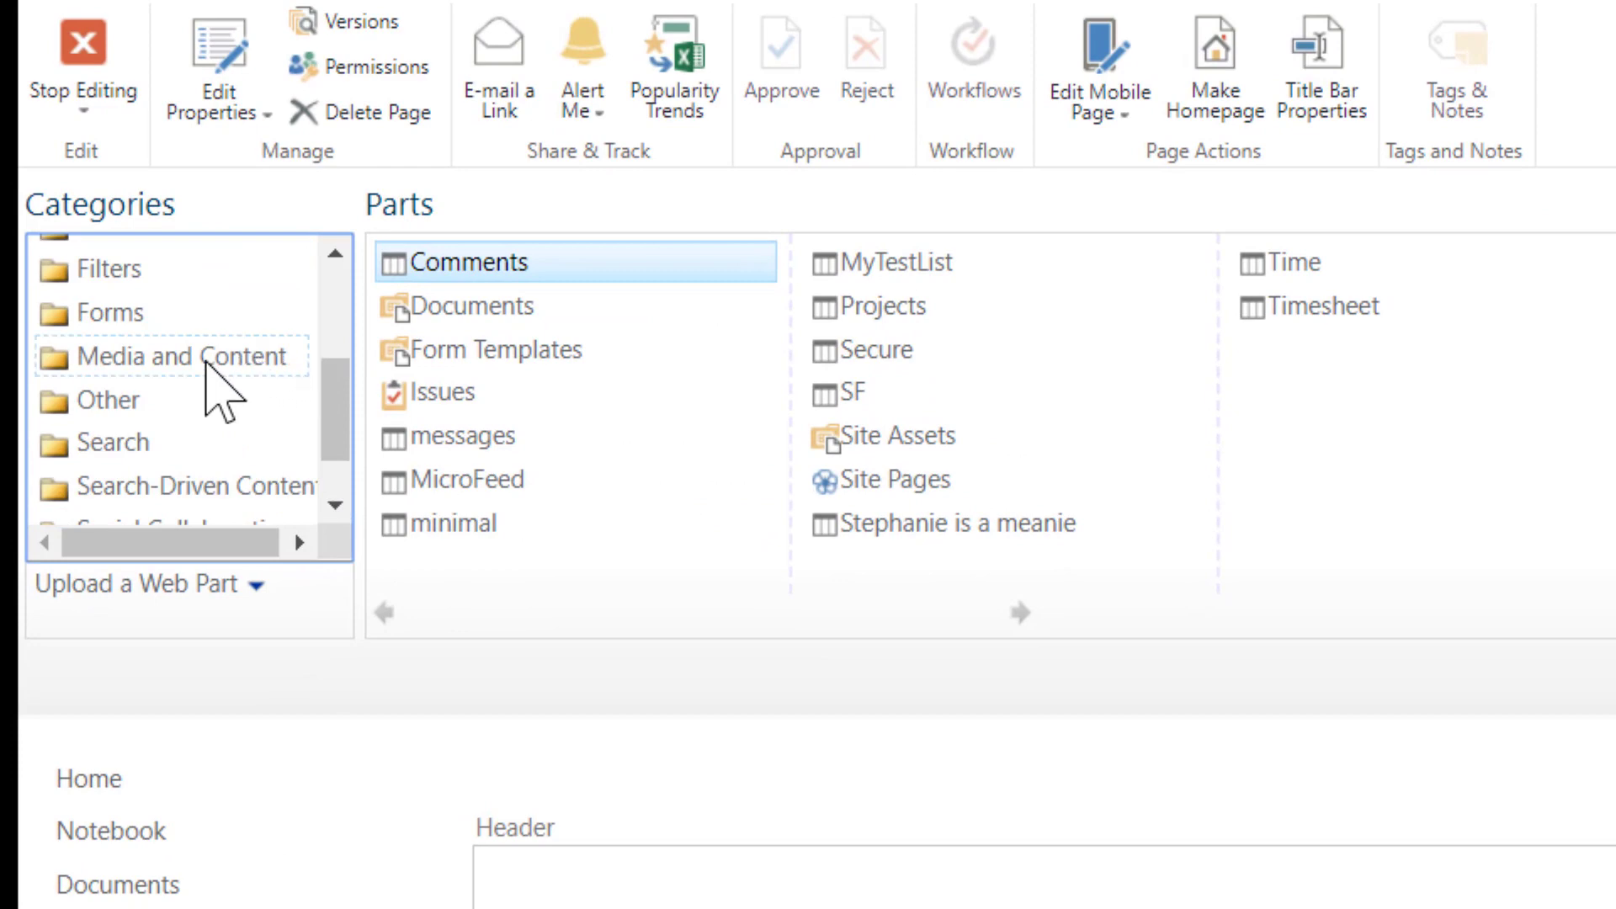
{"action": "left_click", "coordinate": [169, 313]}
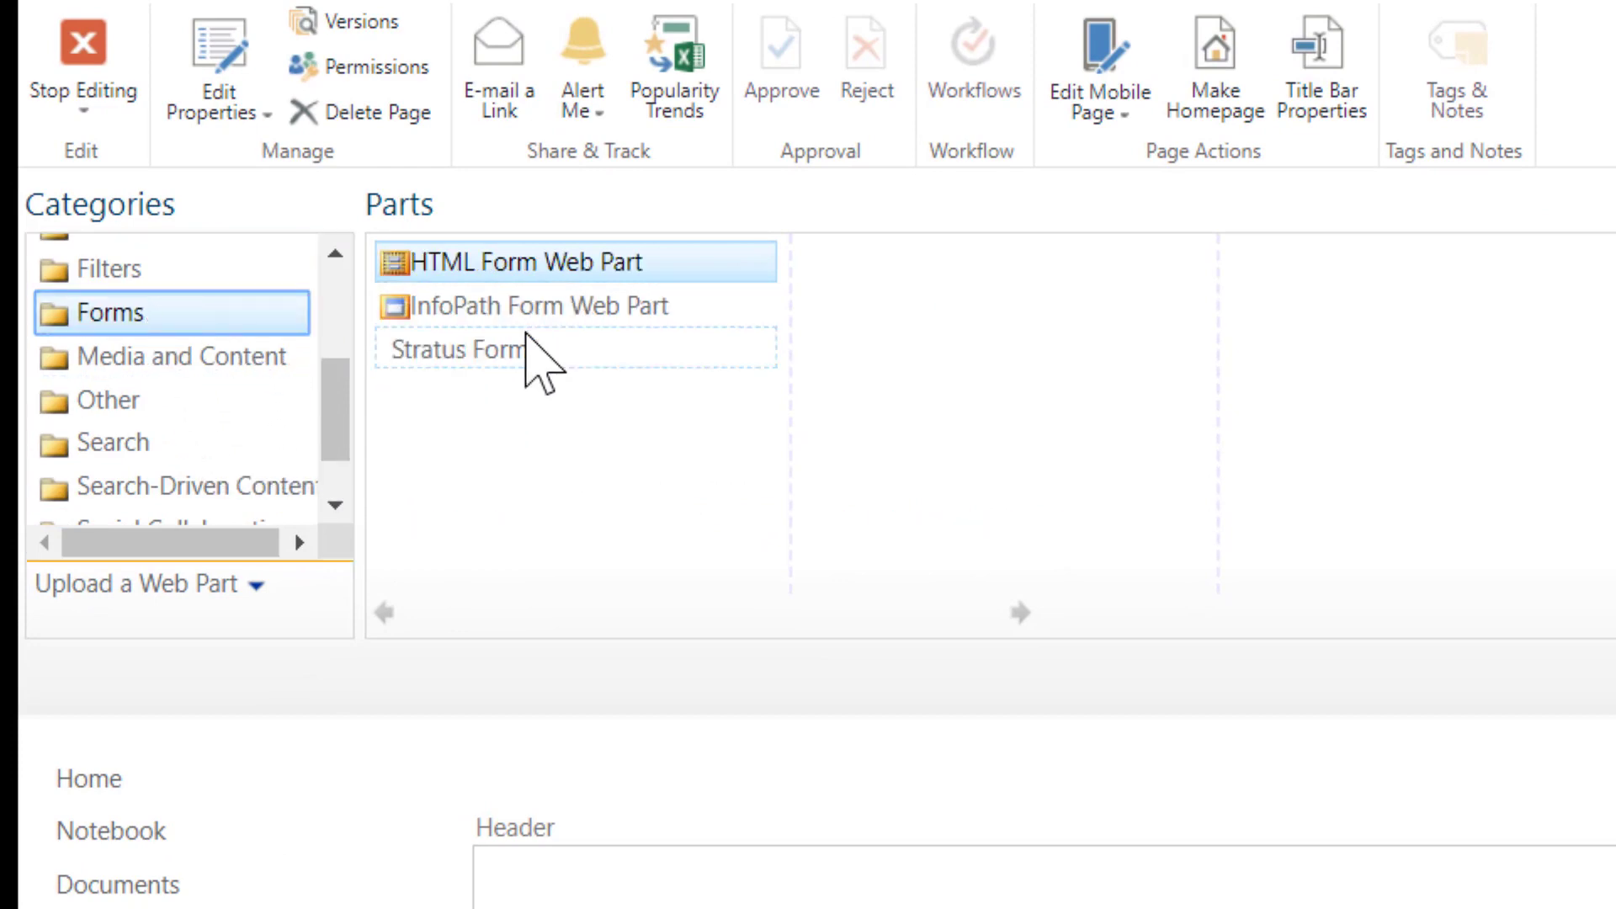
{"action": "left_click", "coordinate": [527, 347]}
{"action": "left_click", "coordinate": [1479, 522]}
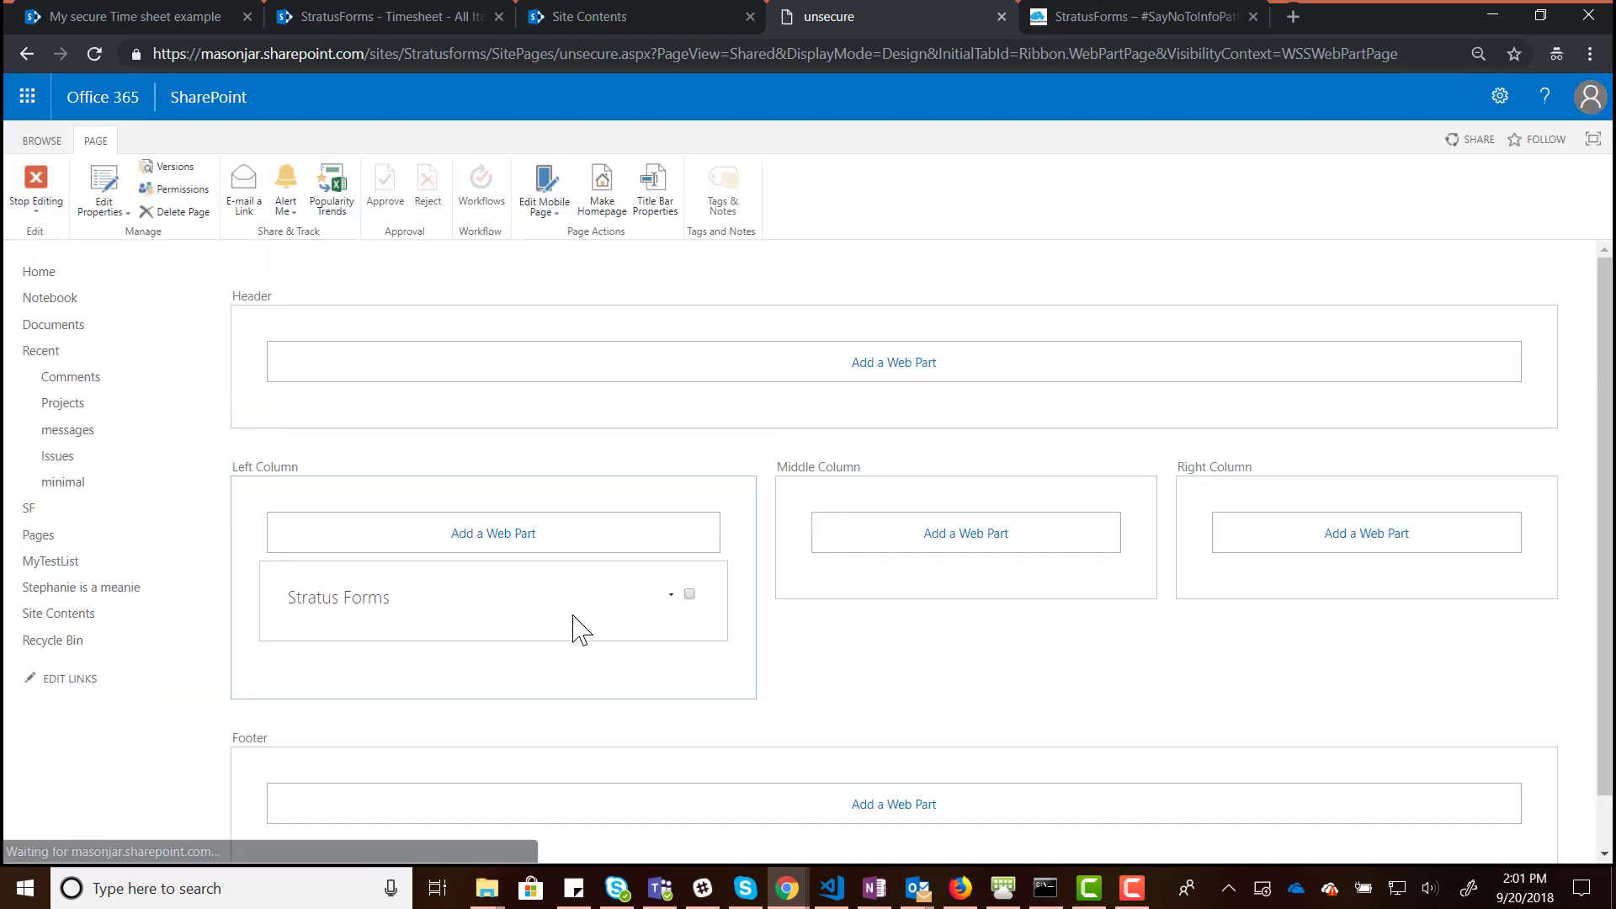
{"action": "left_click", "coordinate": [1093, 596]}
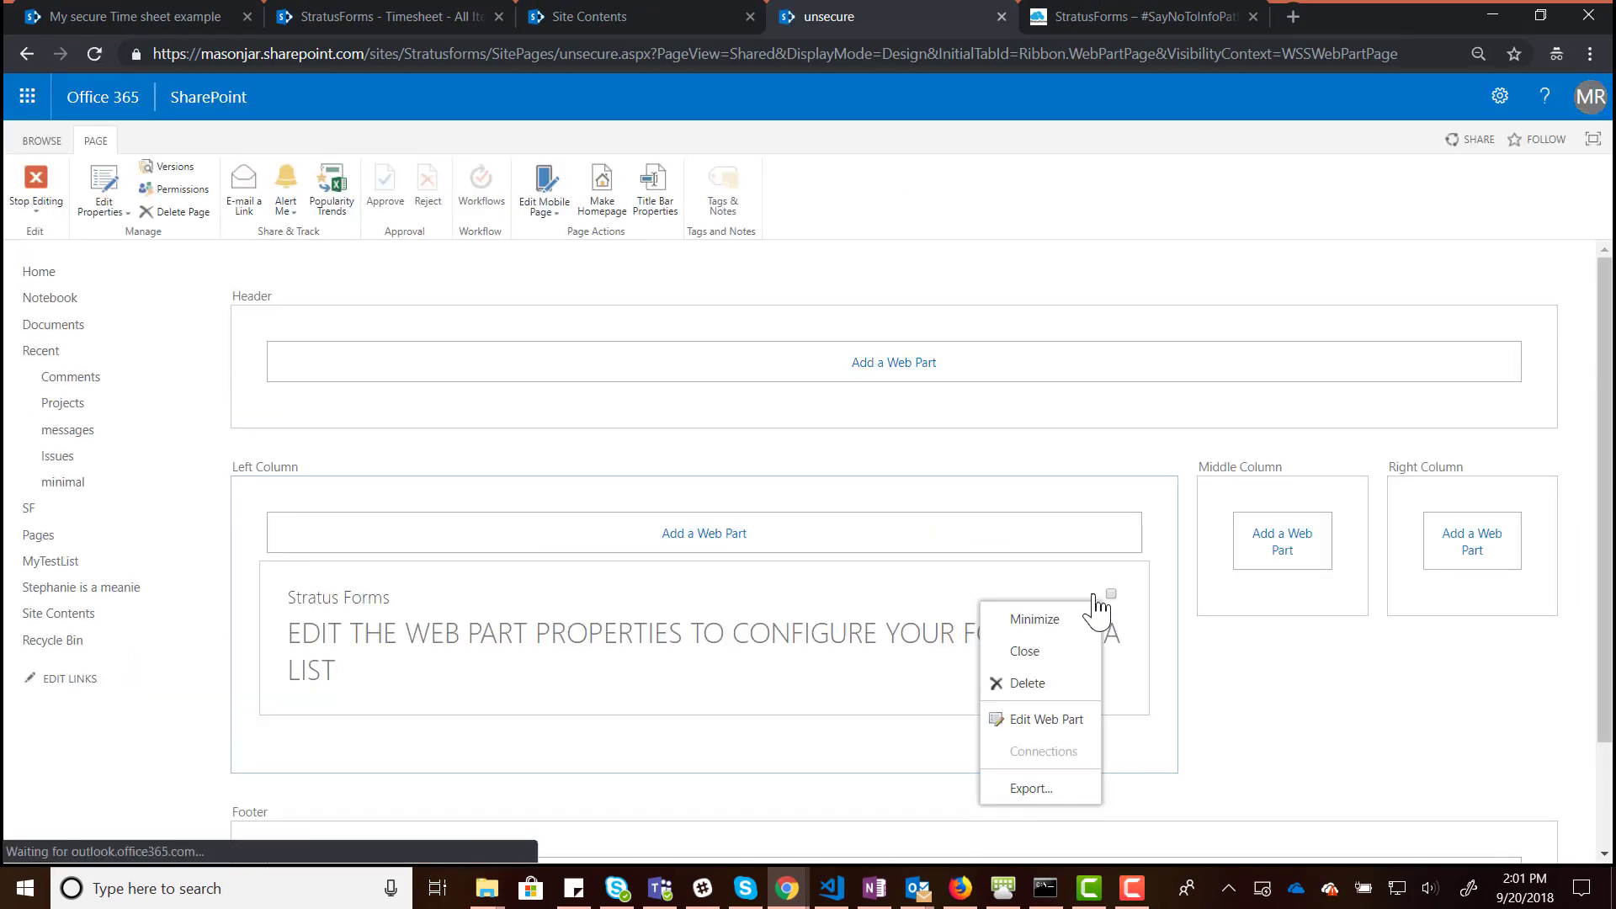
- Open the unsecure web part's properties and copy the list name Timesheet from the secure page's form
{"action": "left_click", "coordinate": [1059, 724]}
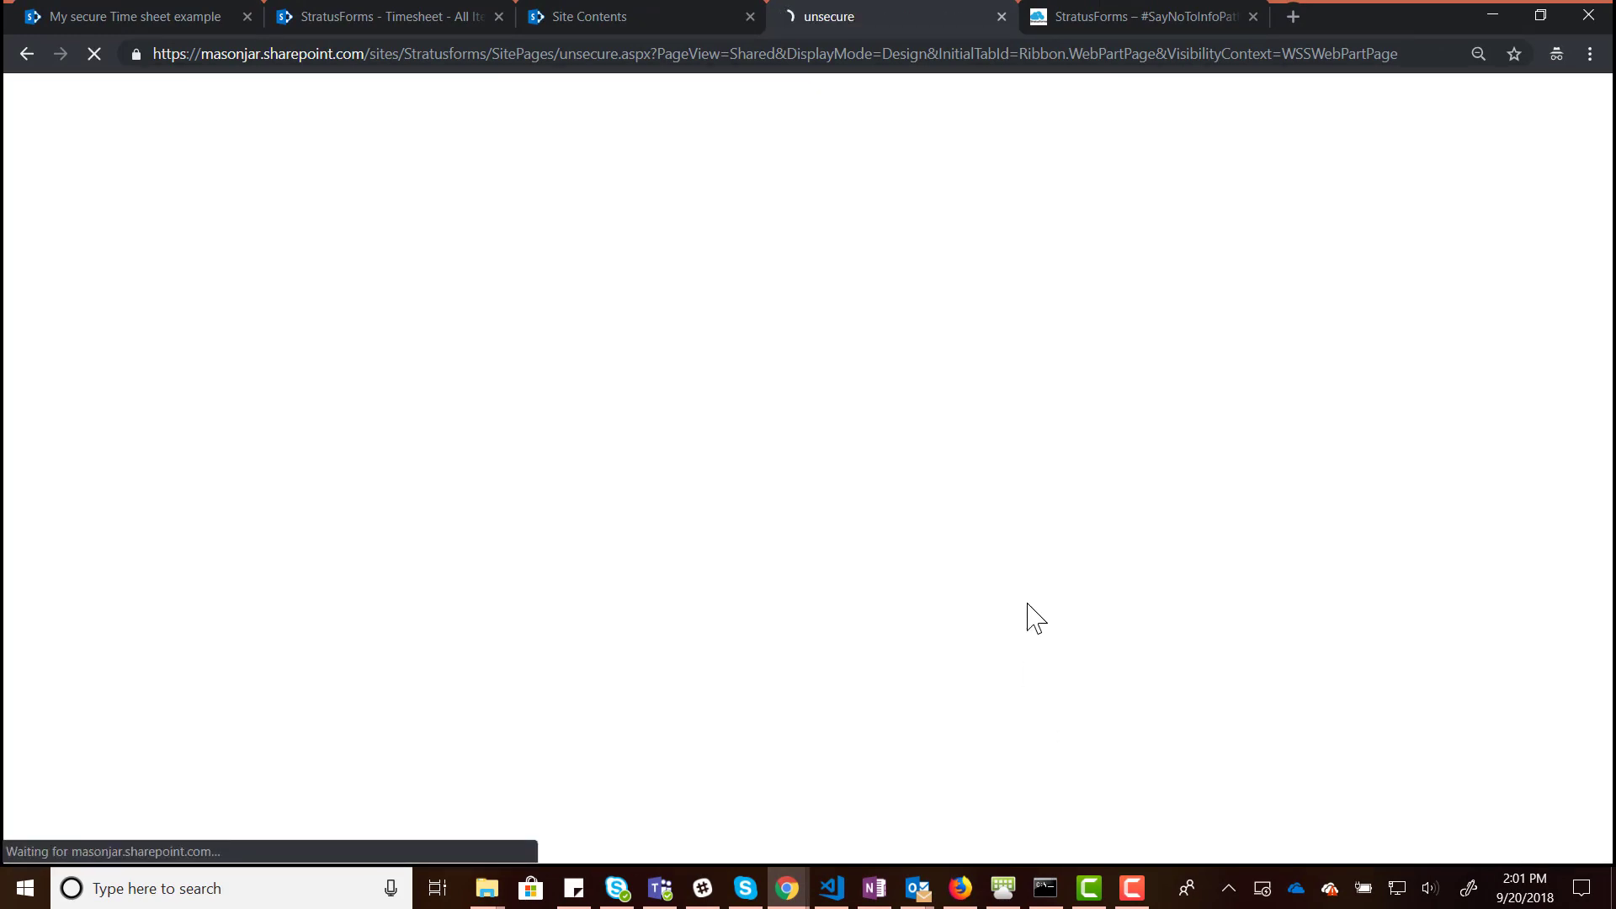
{"action": "left_click", "coordinate": [1423, 383]}
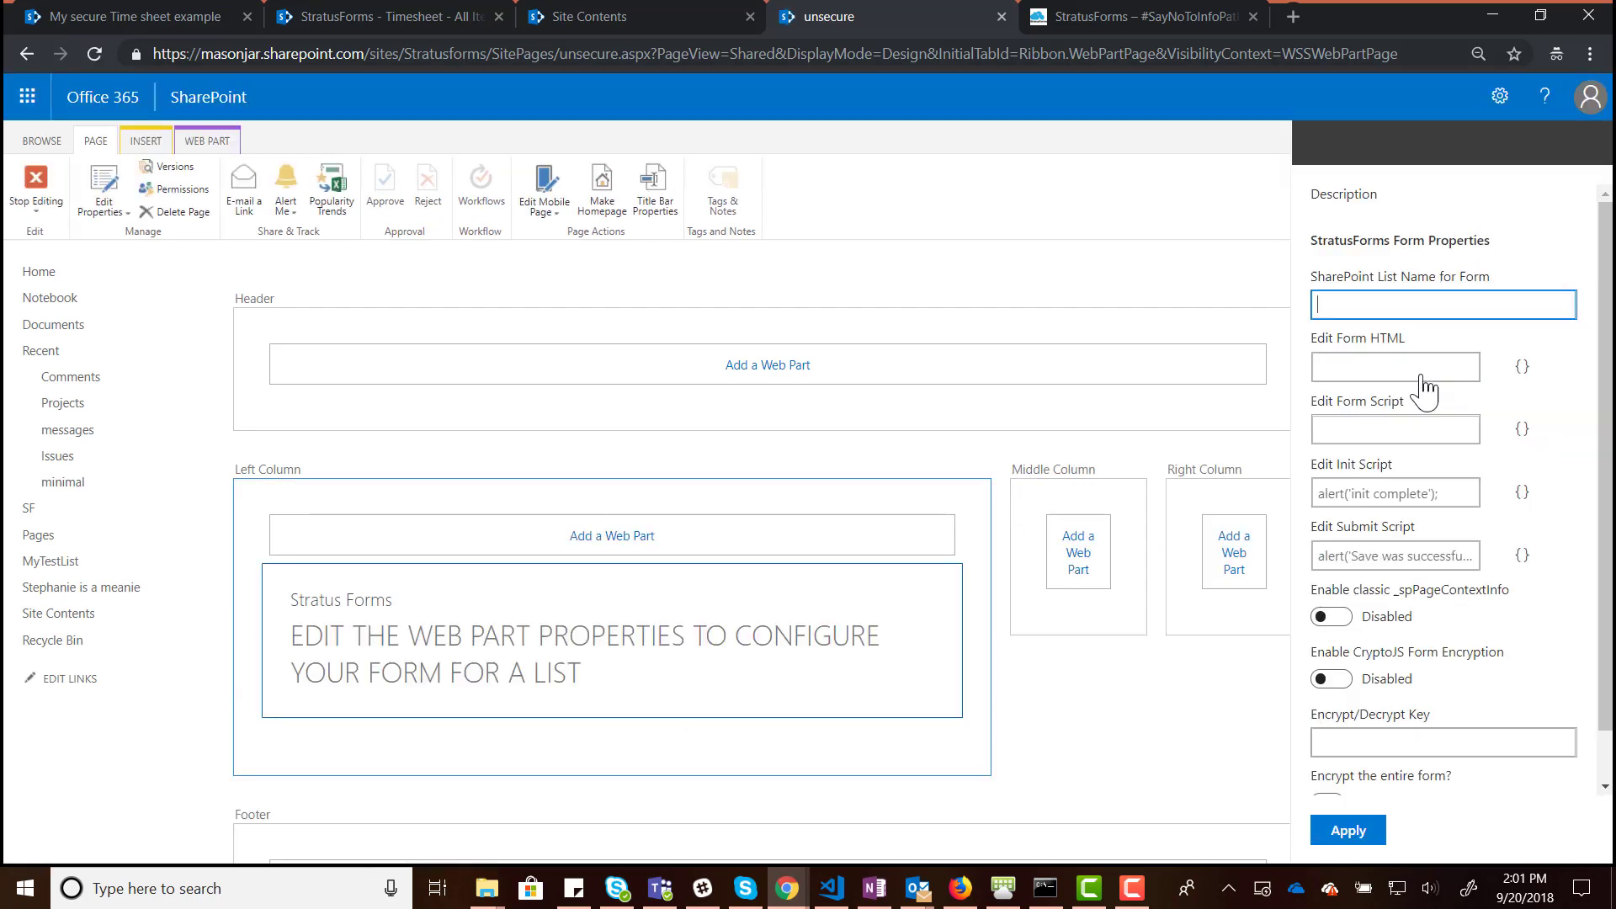
{"action": "left_click", "coordinate": [164, 11]}
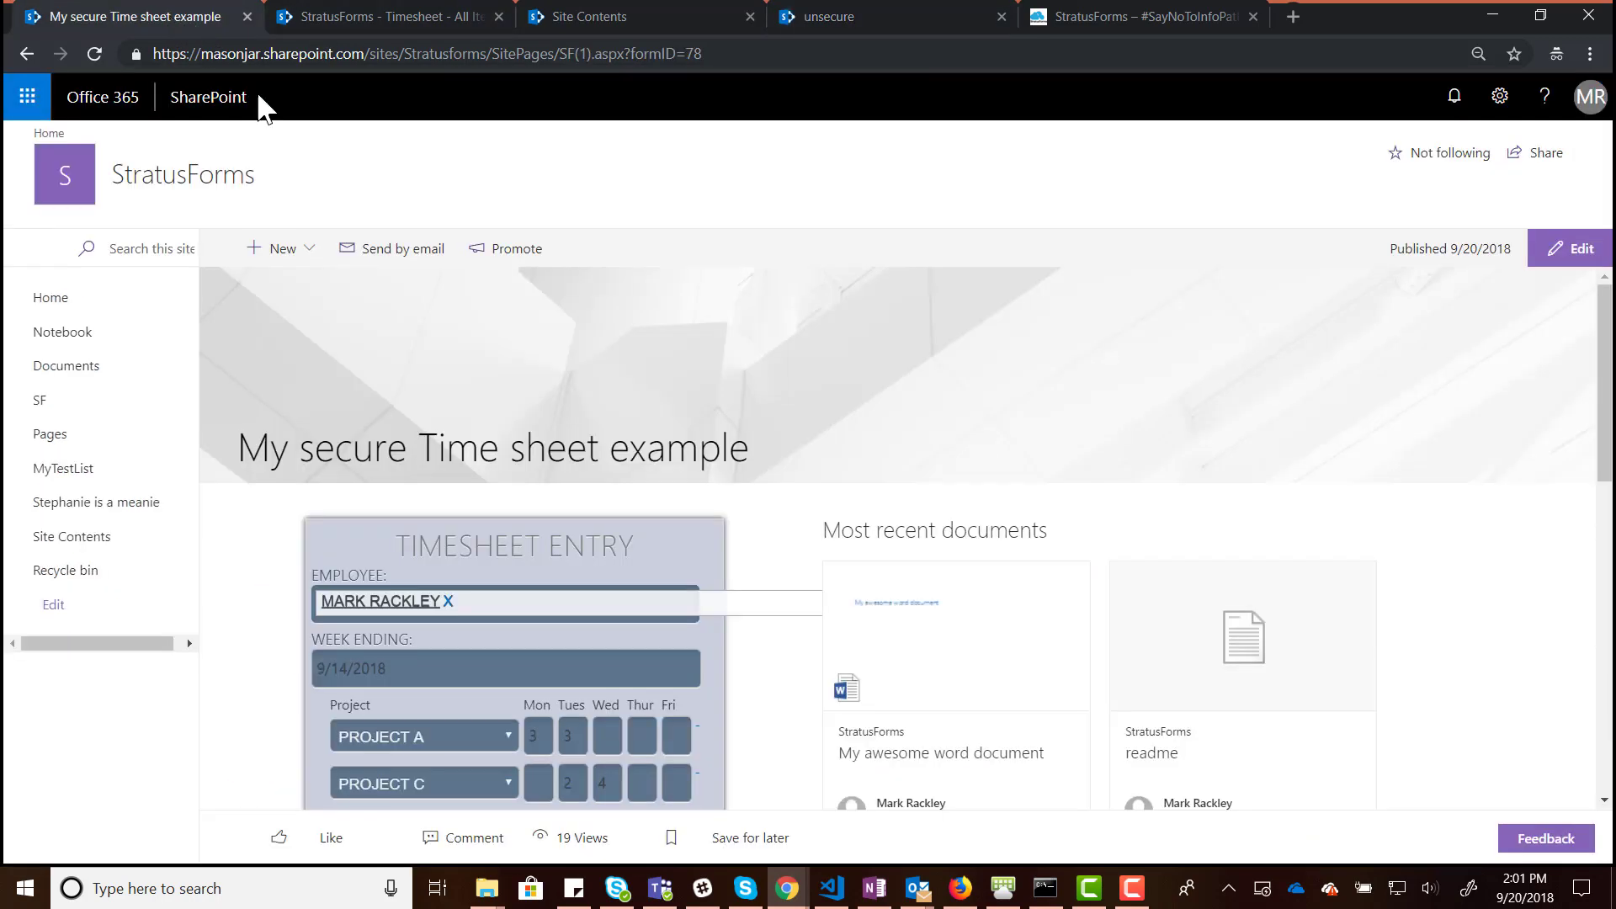
{"action": "left_click", "coordinate": [1603, 252]}
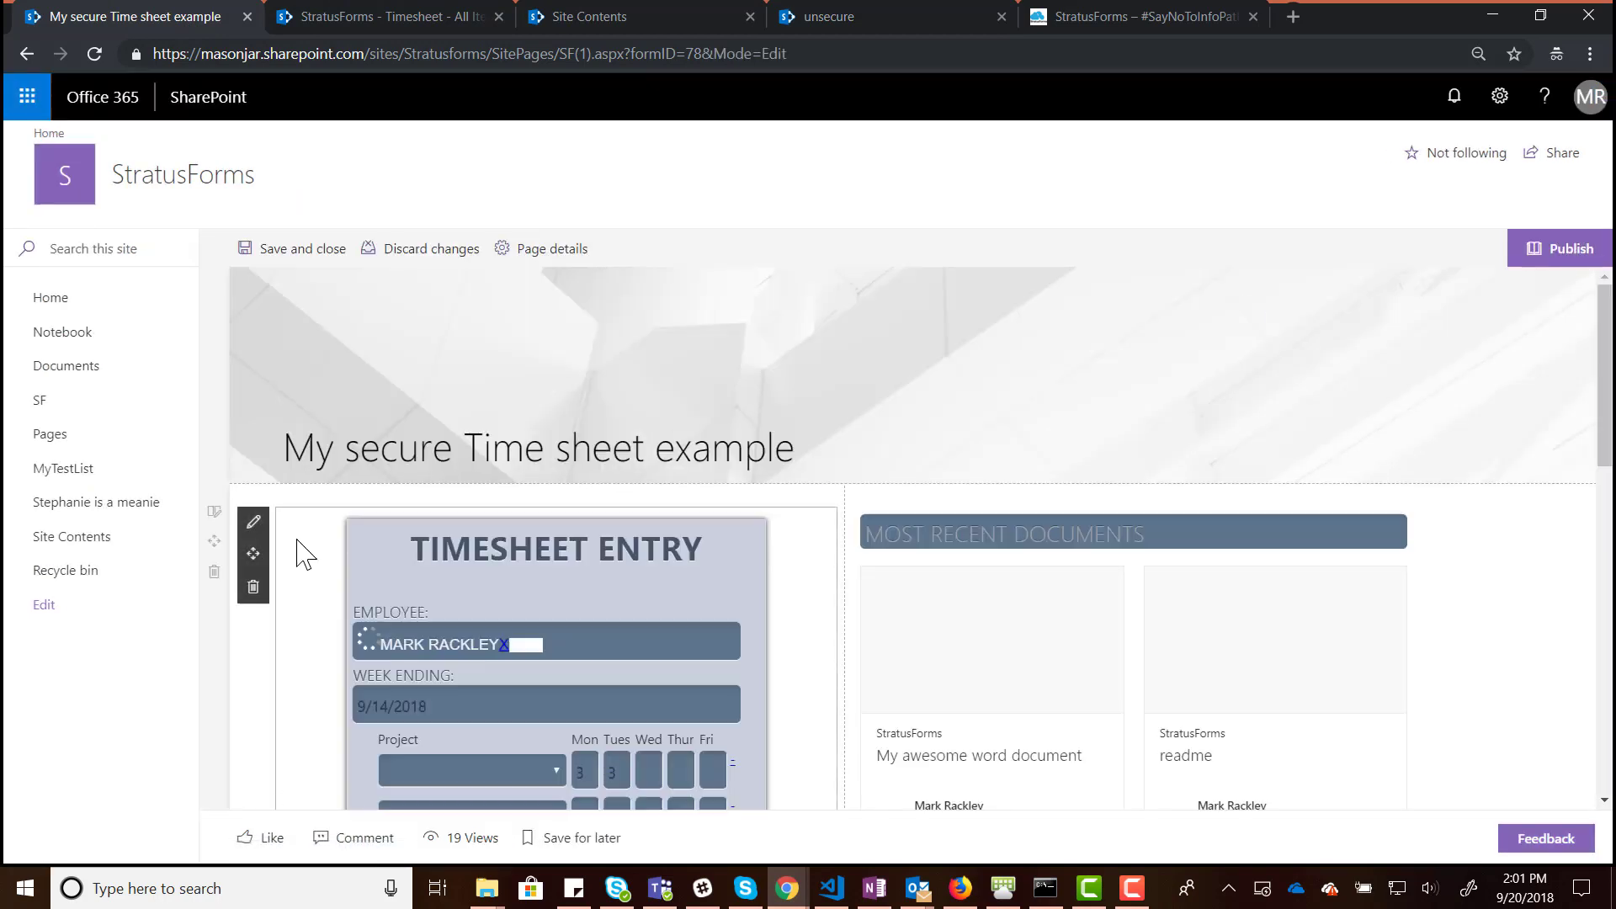
{"action": "left_click", "coordinate": [263, 520]}
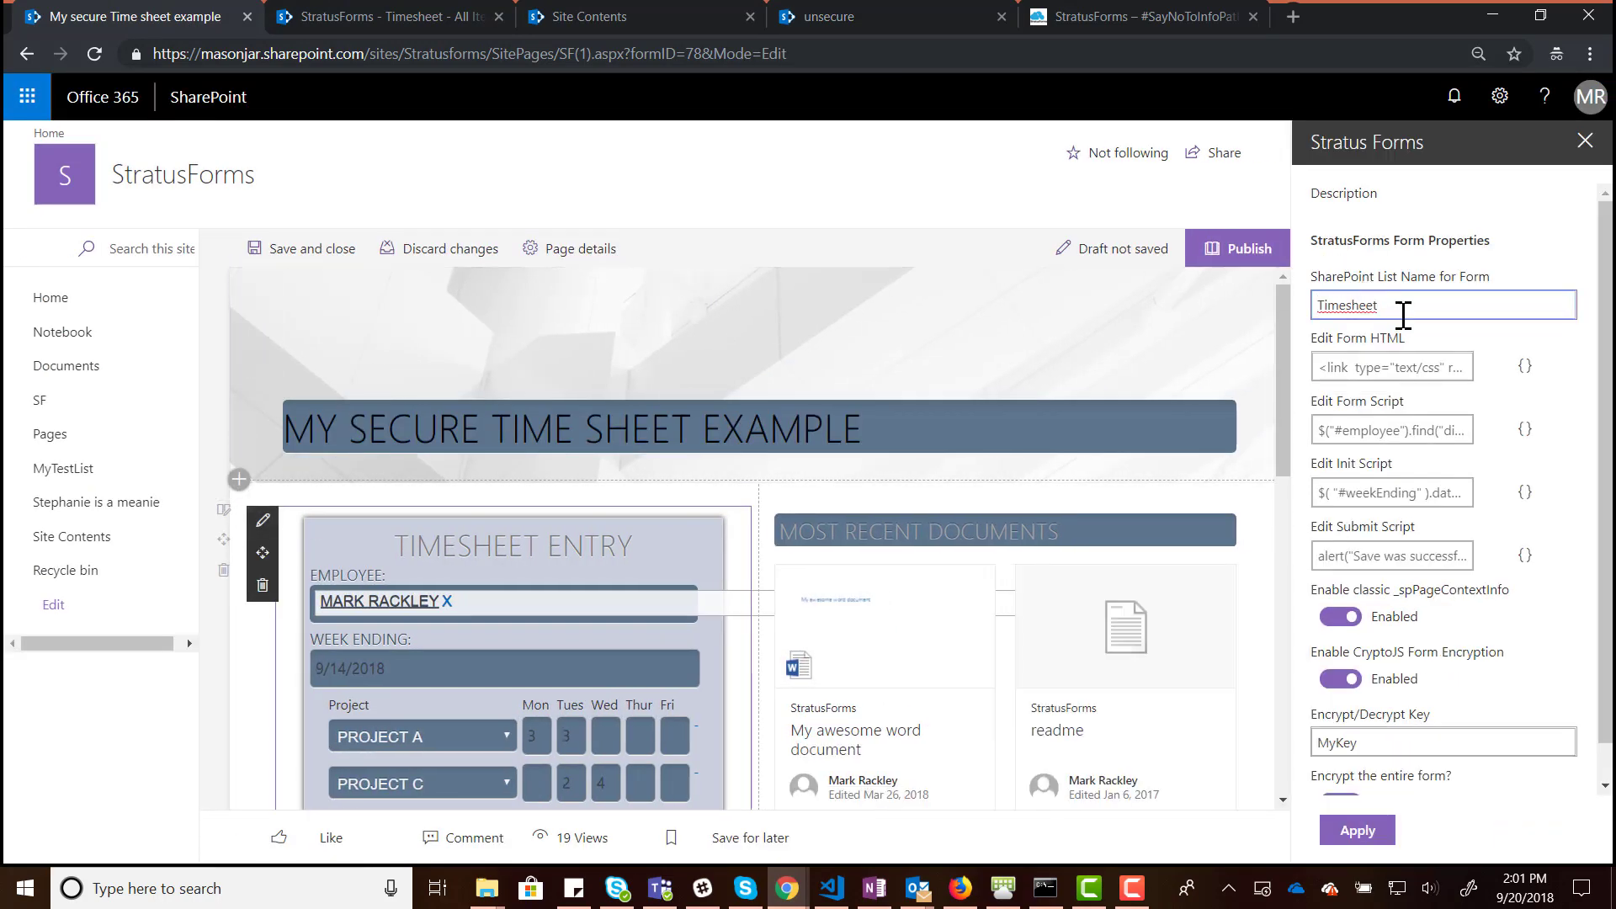
{"action": "double_click", "coordinate": [1404, 306]}
{"action": "key", "text": "ctrl+c"}
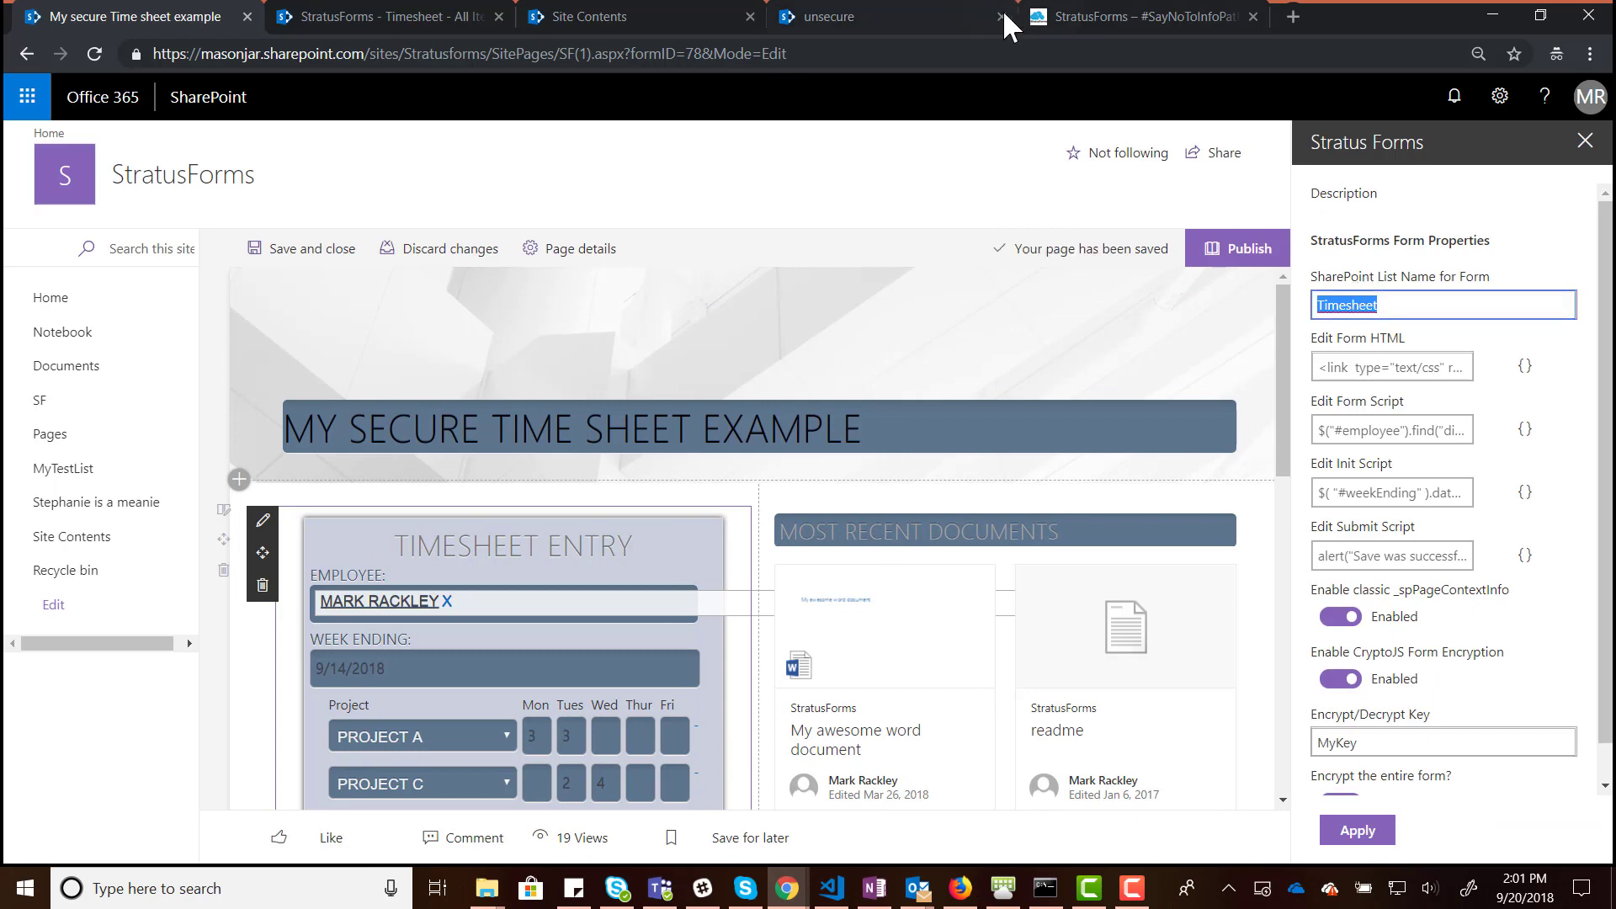
- Paste Timesheet as the unsecure form's list name
{"action": "left_click", "coordinate": [922, 26]}
{"action": "left_click", "coordinate": [1432, 304]}
{"action": "key", "text": "ctrl+v"}
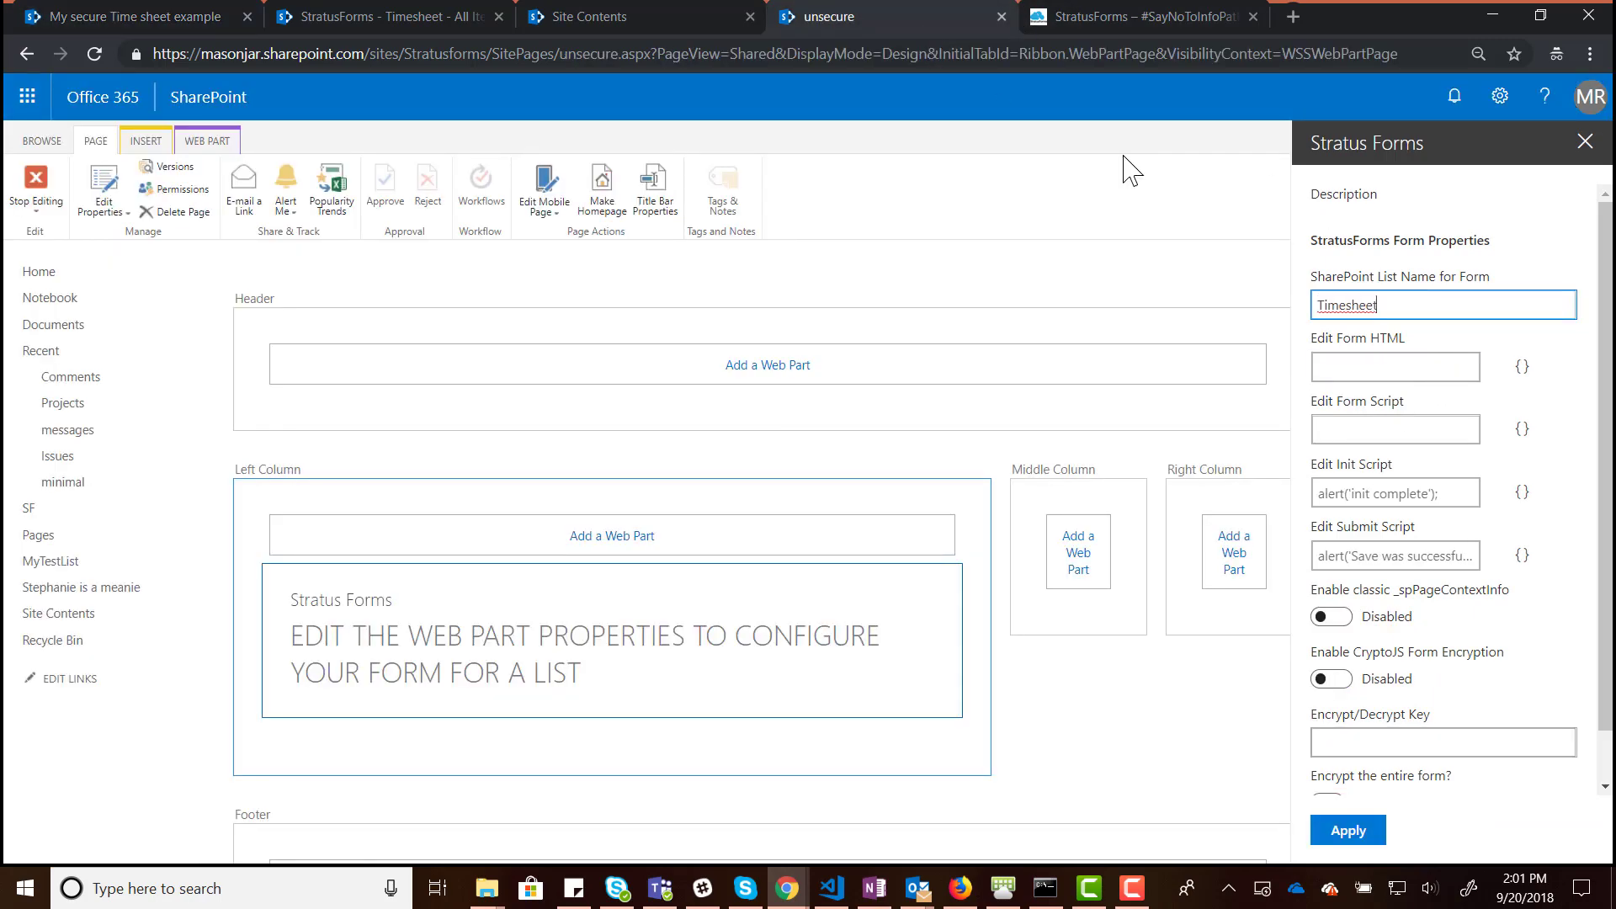
{"action": "left_click", "coordinate": [139, 21]}
{"action": "left_click", "coordinate": [1395, 367]}
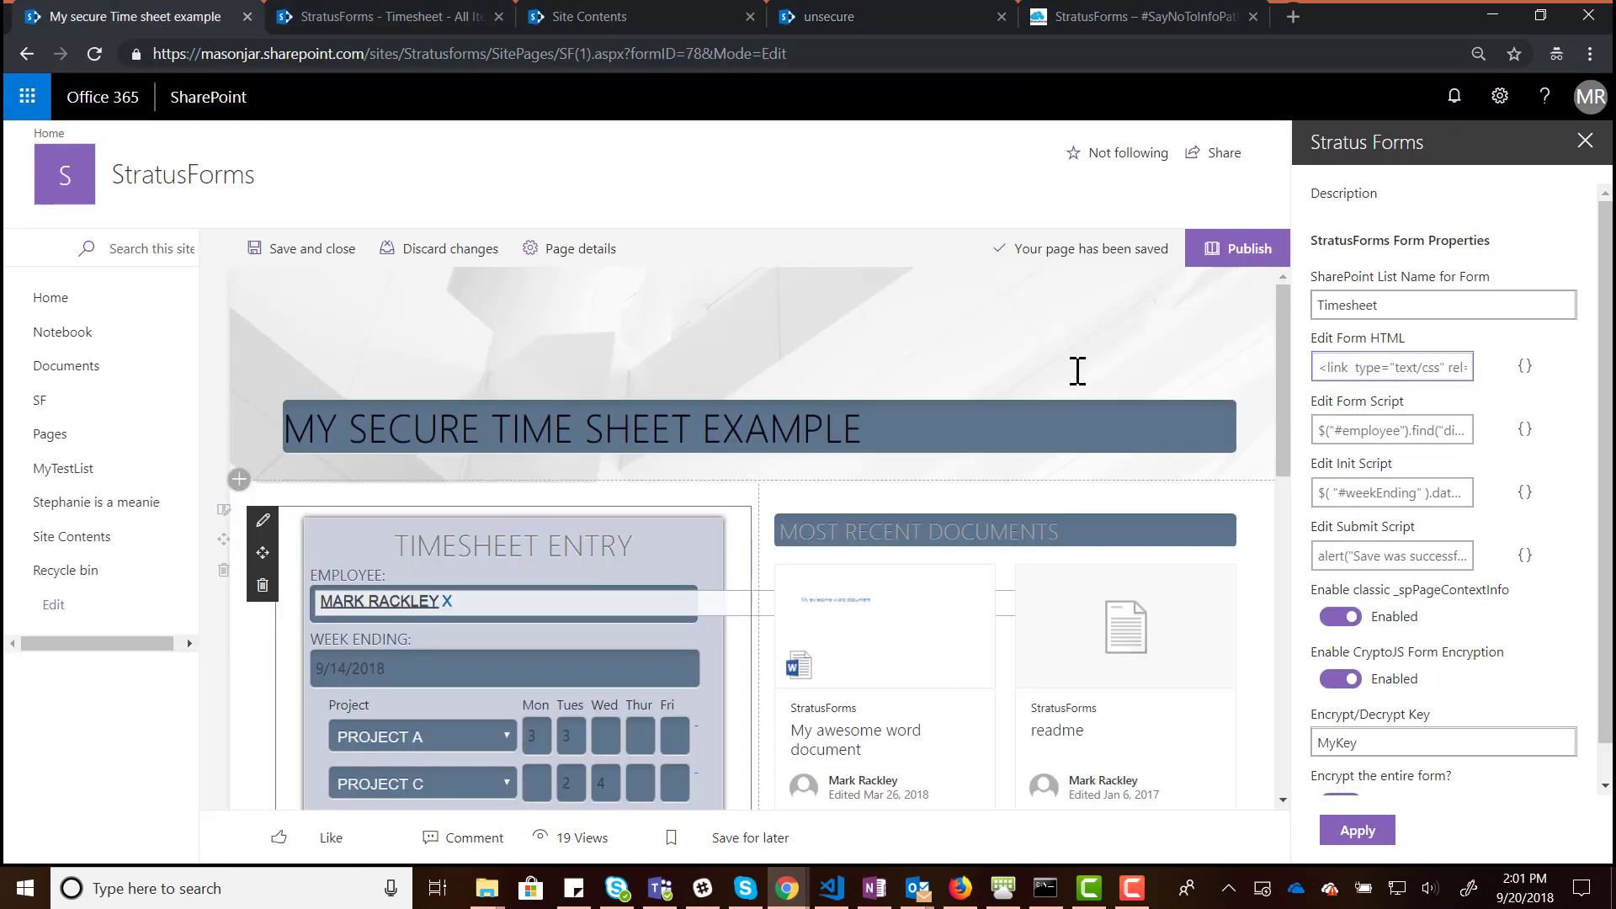
- Paste the secure form's HTML into the unsecure web part's form HTML, save it, and cancel the original
{"action": "key", "text": "ctrl+a"}
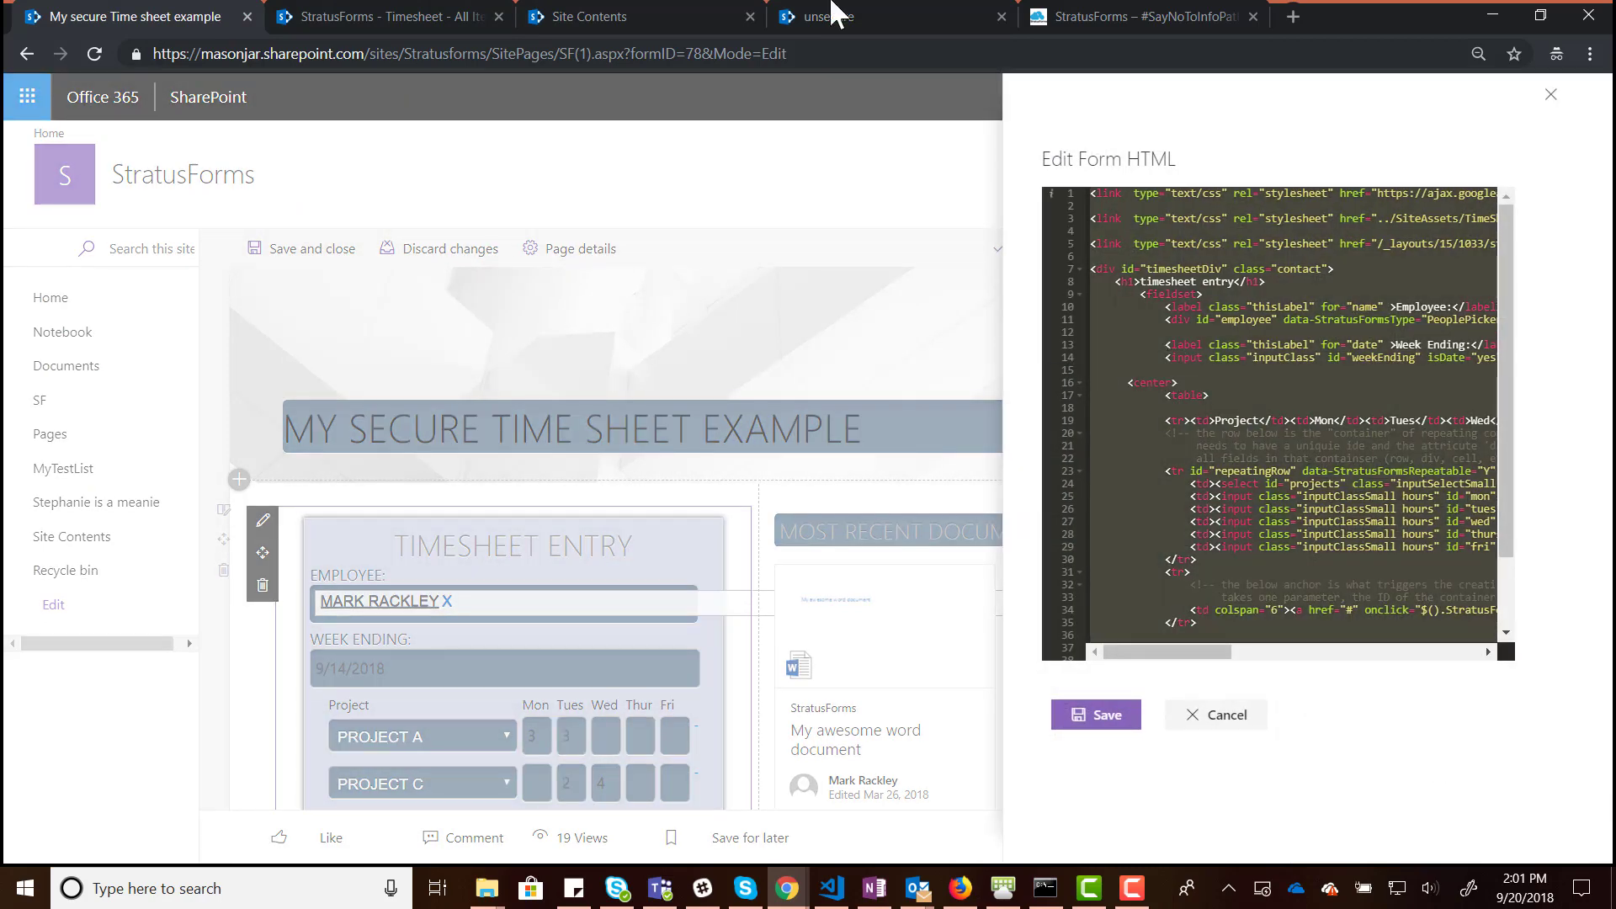
{"action": "left_click", "coordinate": [866, 10]}
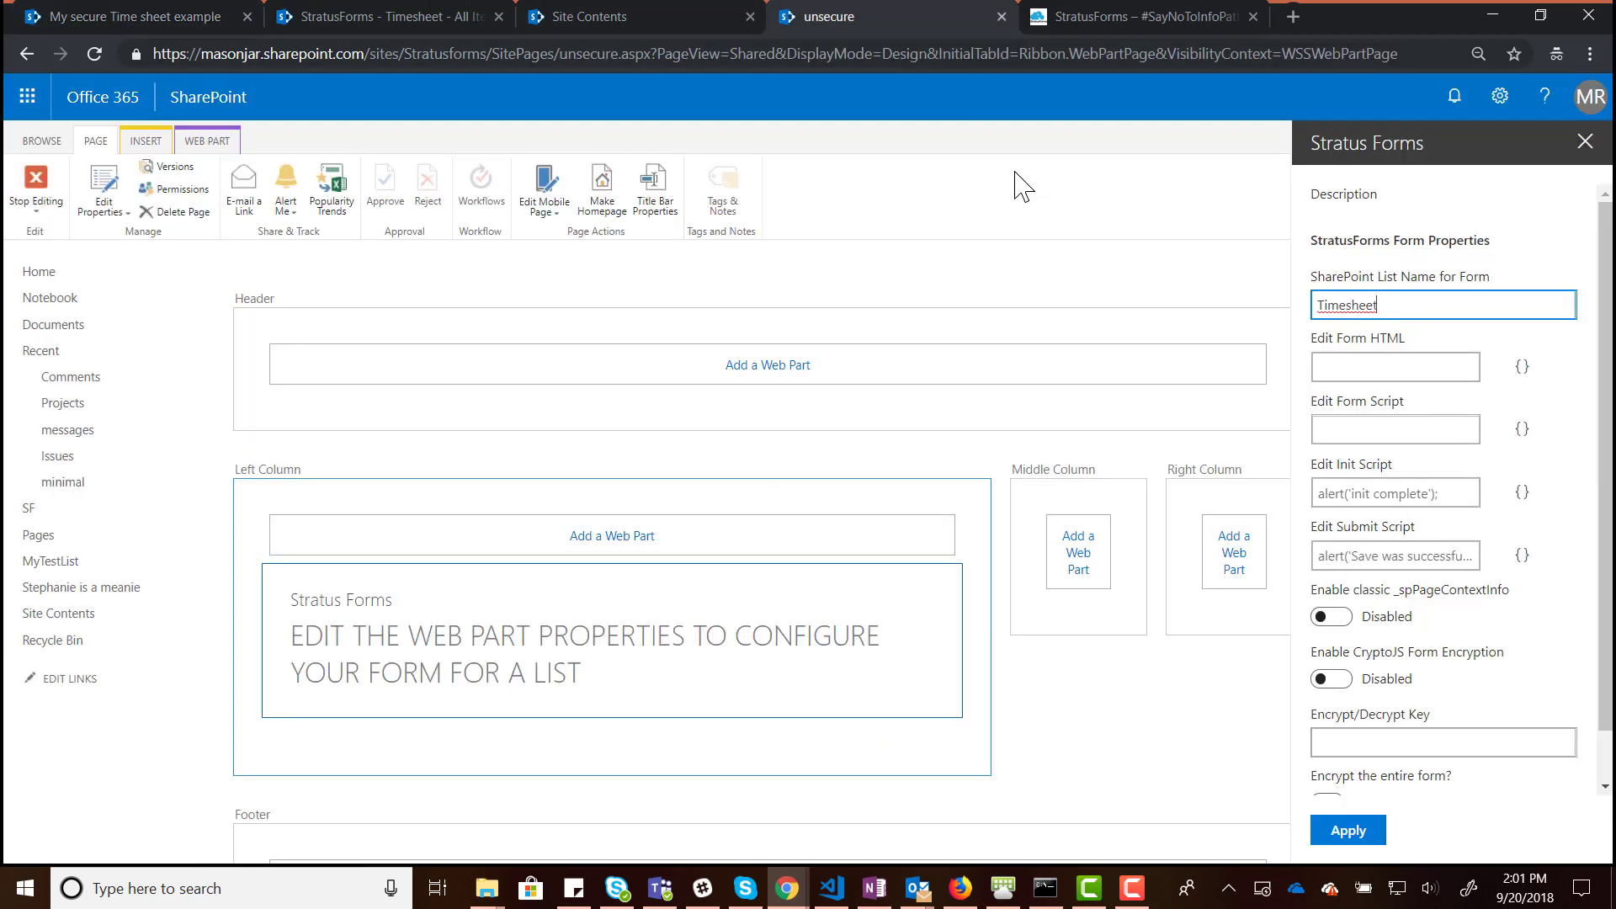
{"action": "left_click", "coordinate": [1371, 369]}
{"action": "key", "text": "ctrl+v"}
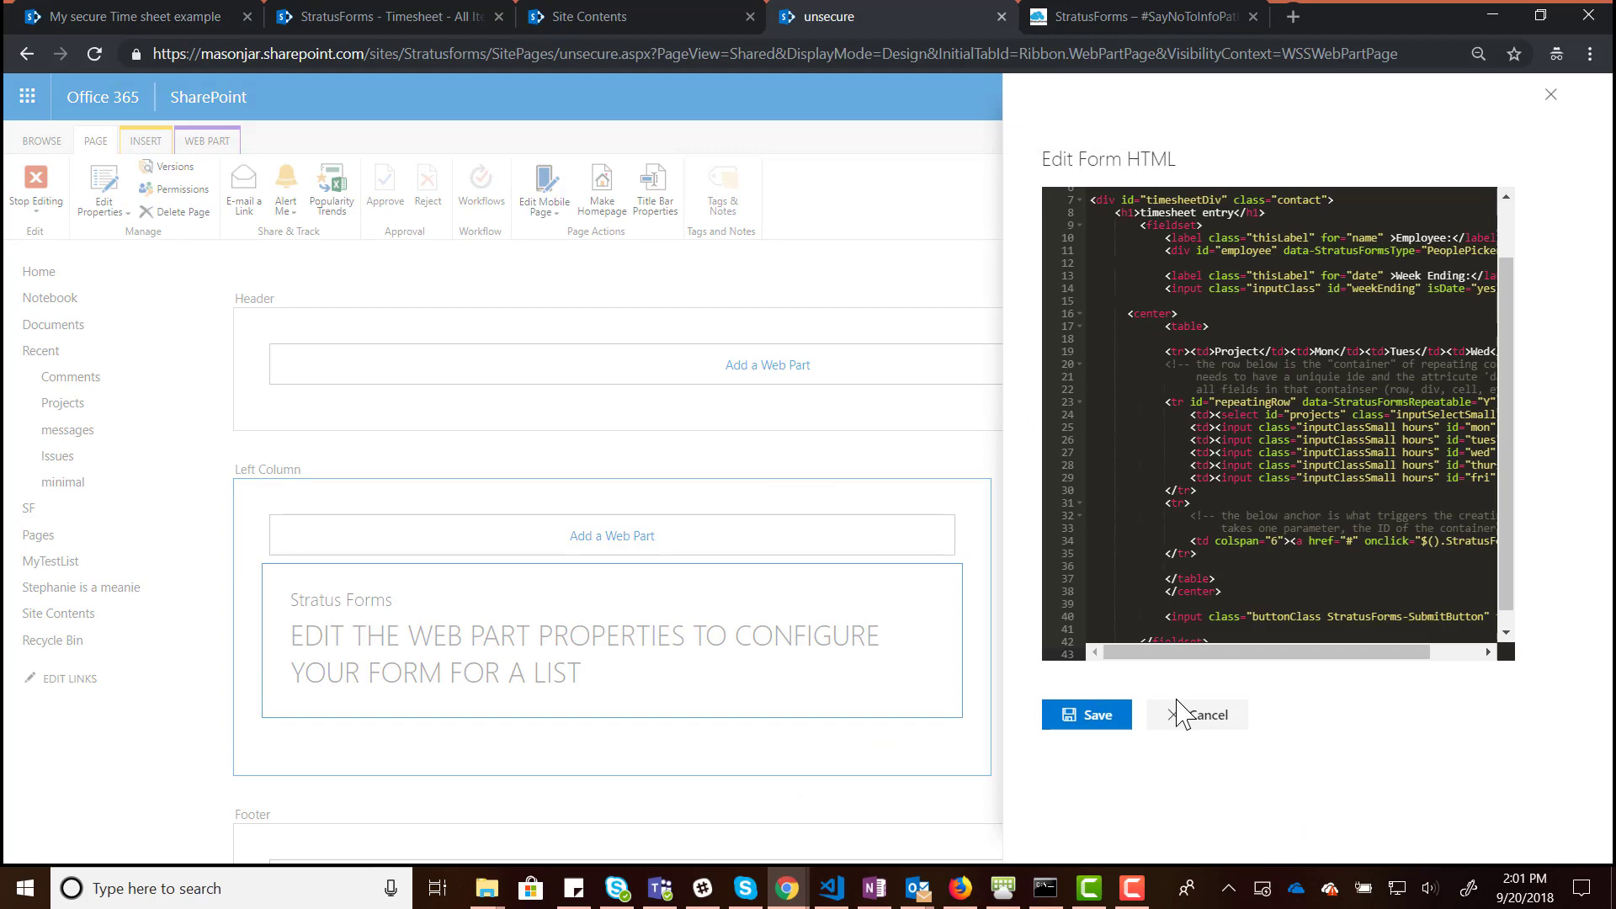
{"action": "left_click", "coordinate": [1098, 715]}
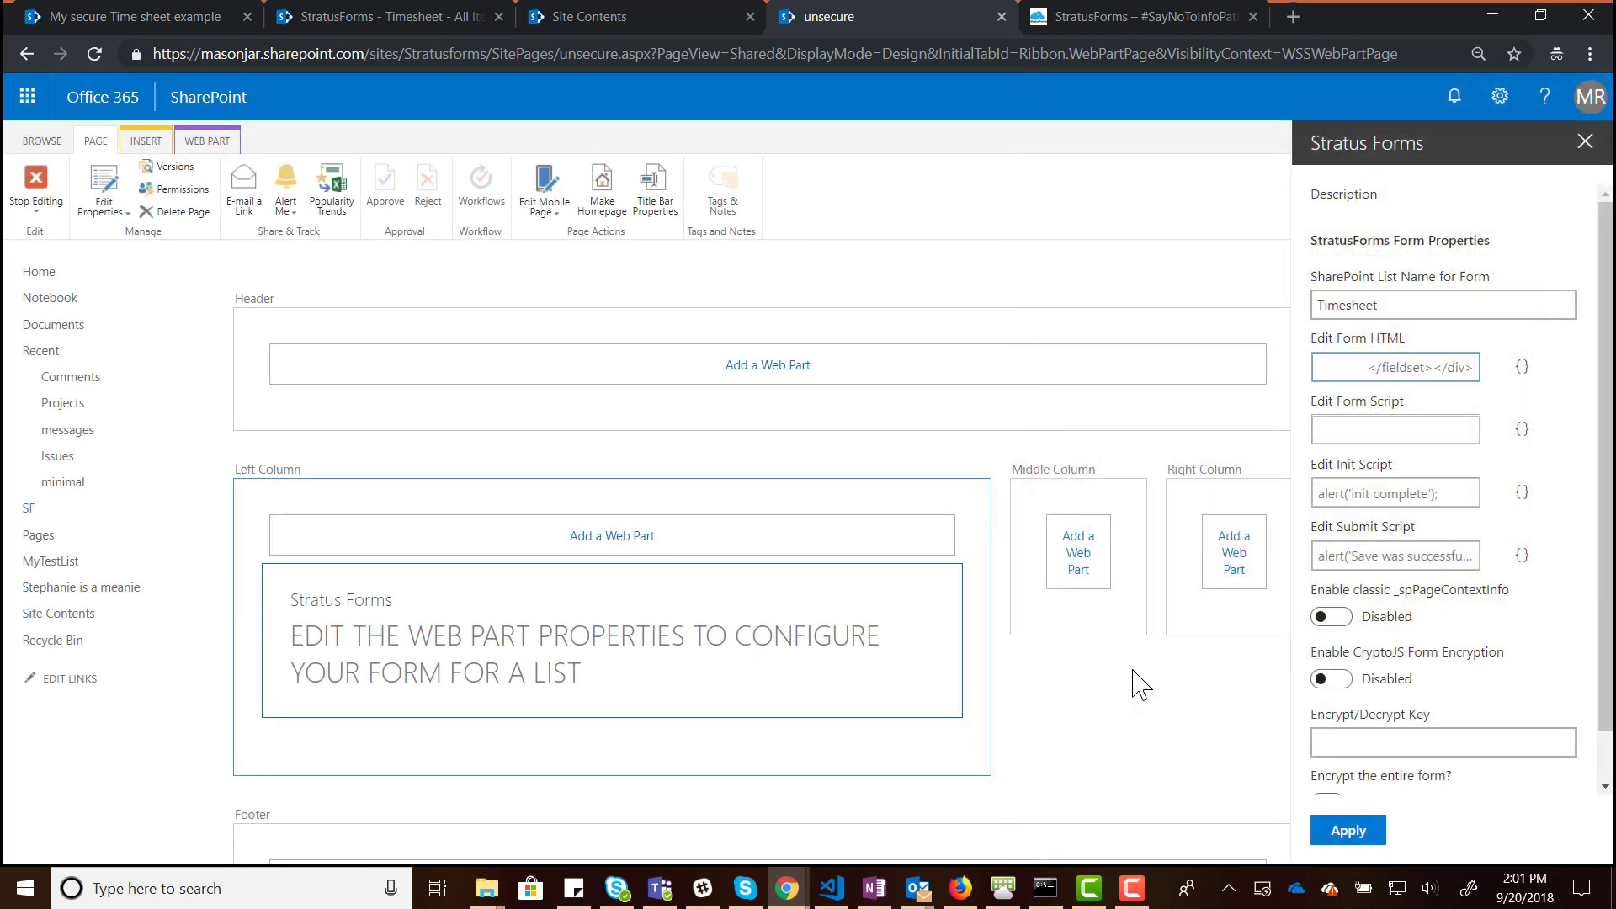
{"action": "left_click", "coordinate": [143, 23]}
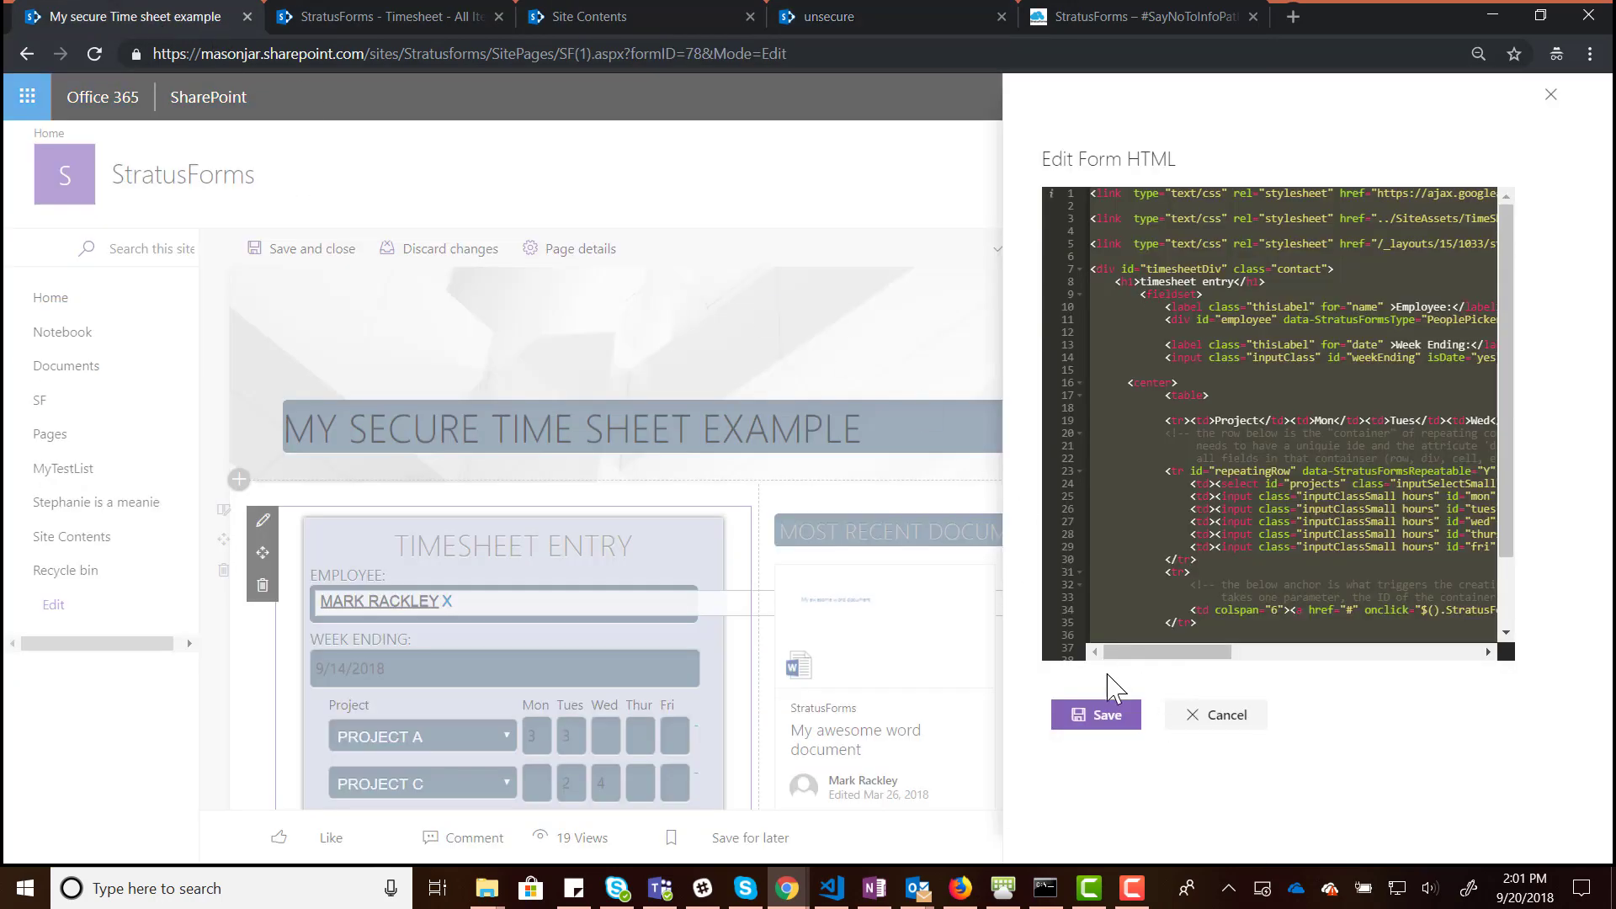
{"action": "left_click", "coordinate": [1248, 726]}
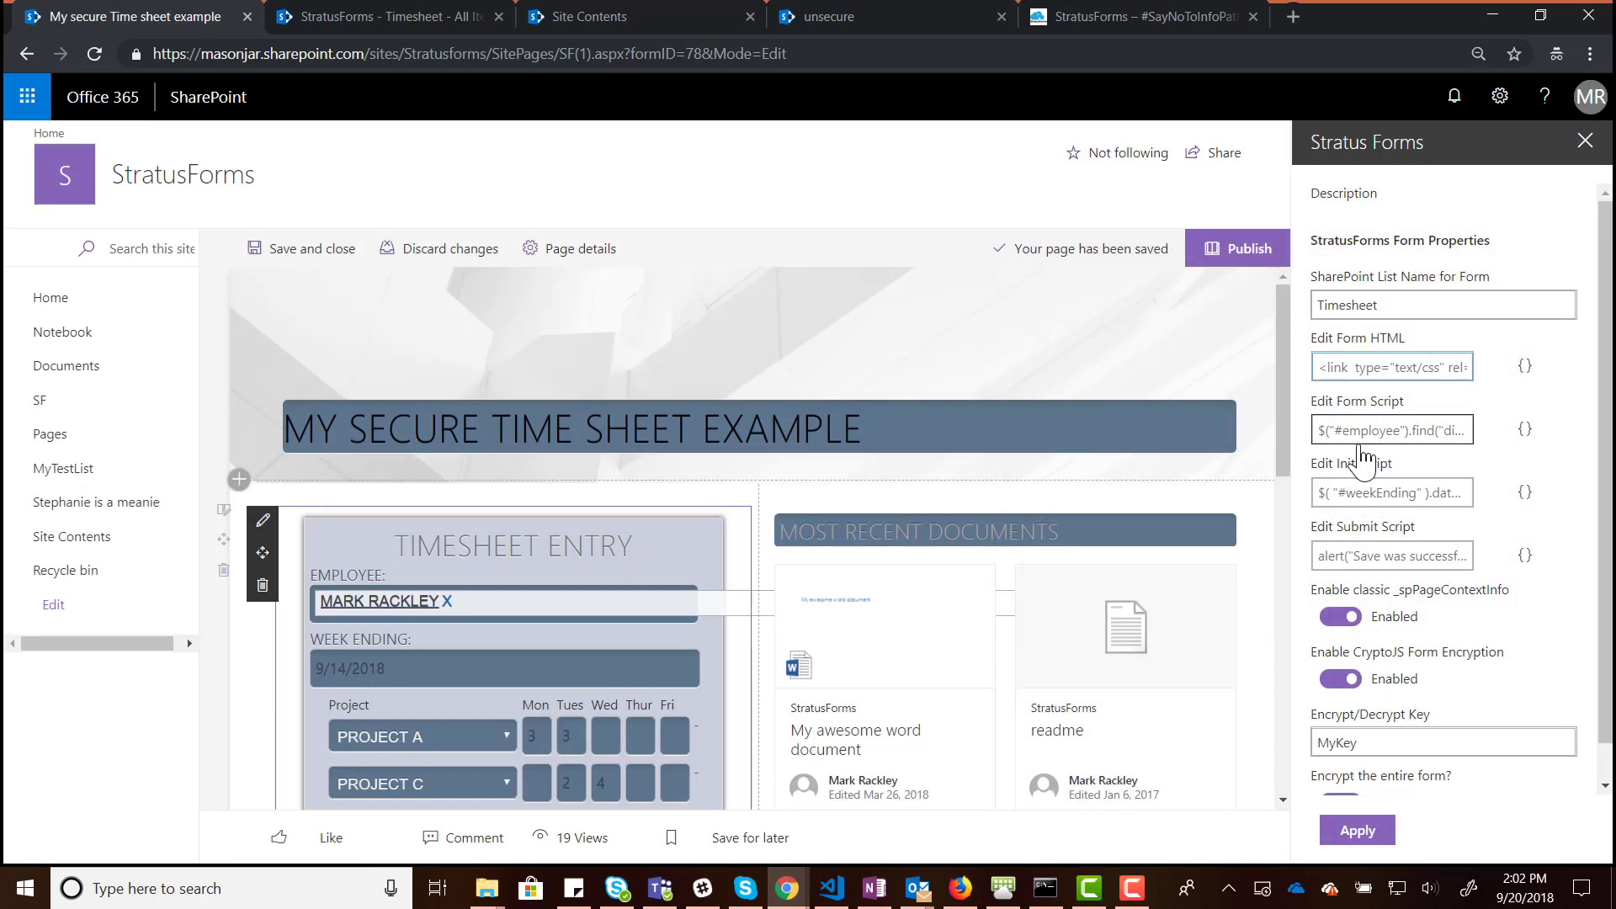
- Copy the secure form's #weekEnding datepicker init script
{"action": "left_click", "coordinate": [1393, 495]}
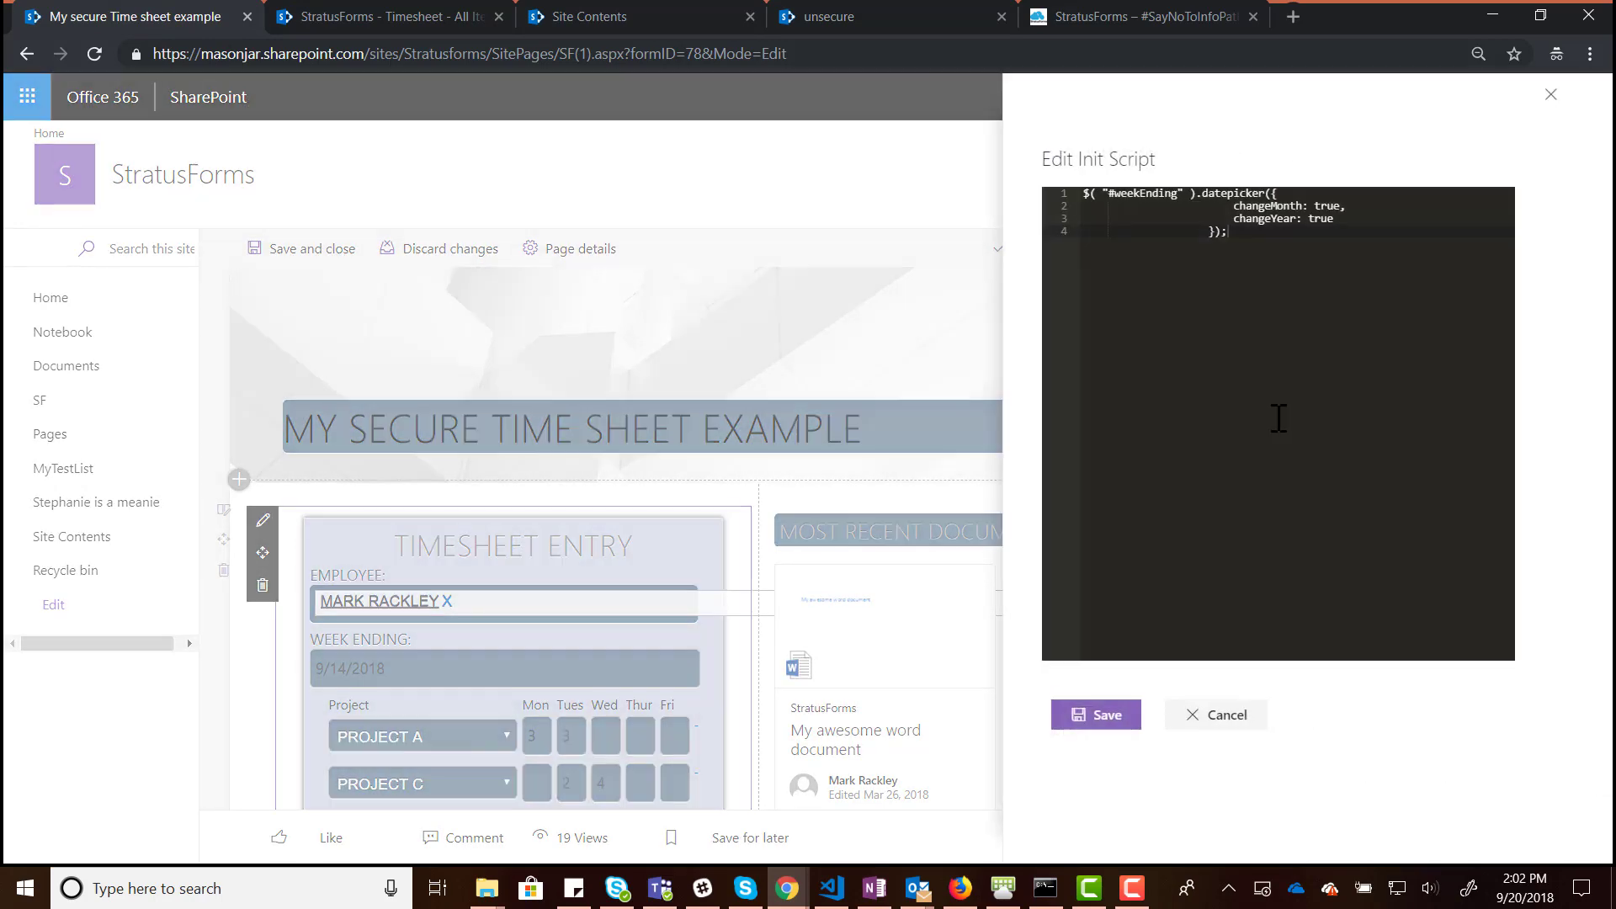
{"action": "left_click", "coordinate": [1279, 418]}
{"action": "key", "text": "ctrl+a"}
{"action": "key", "text": "ctrl+c"}
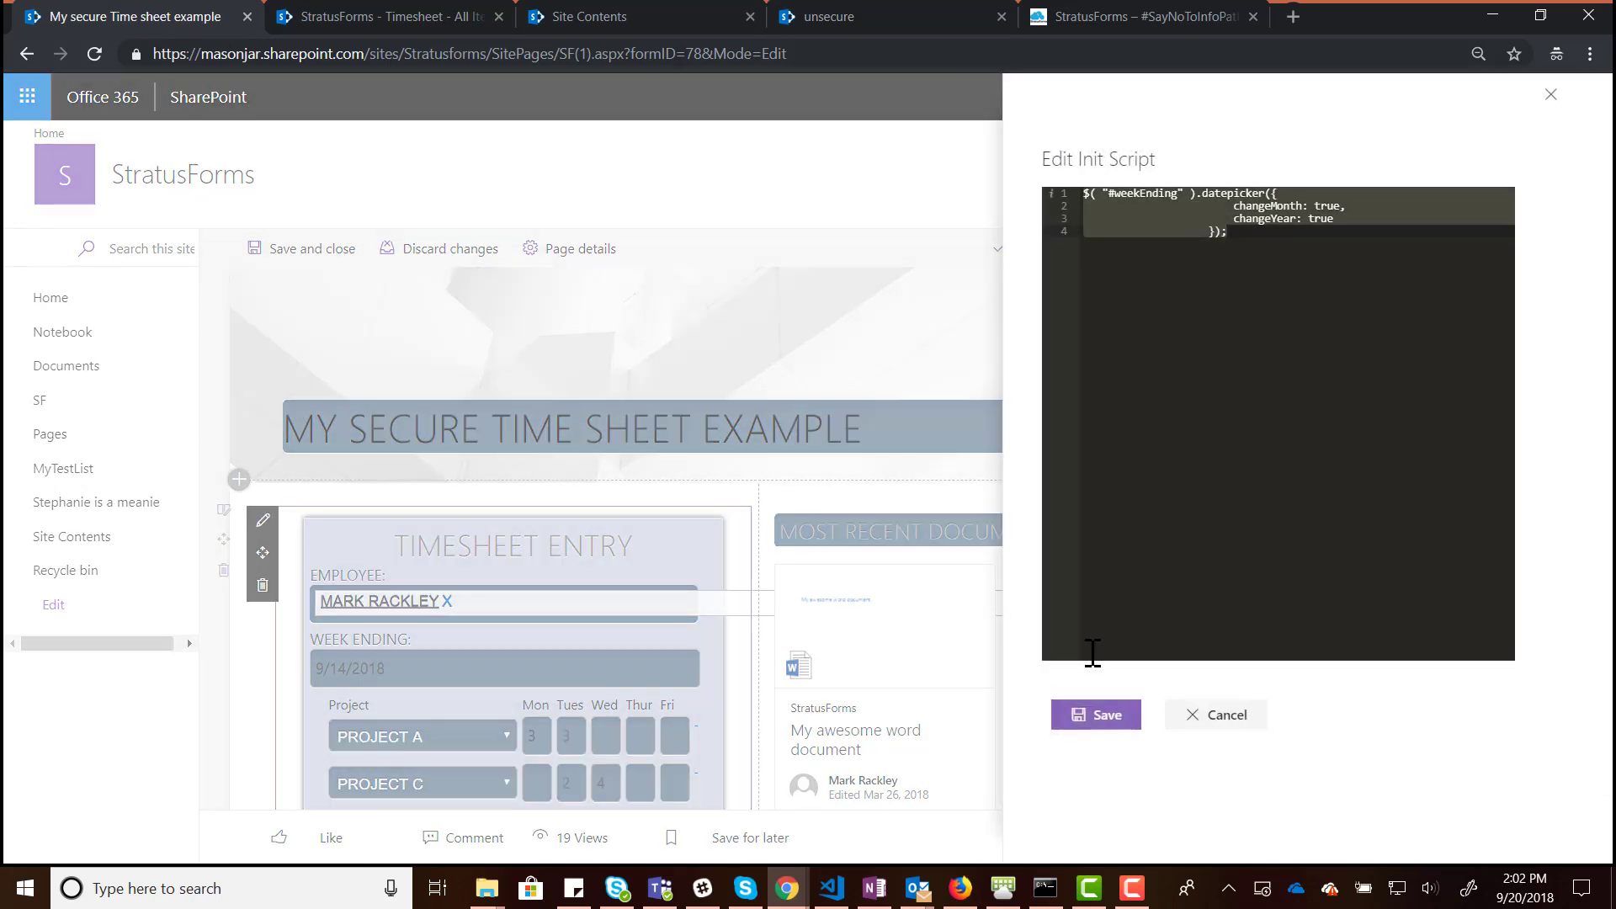
{"action": "left_click", "coordinate": [1109, 720]}
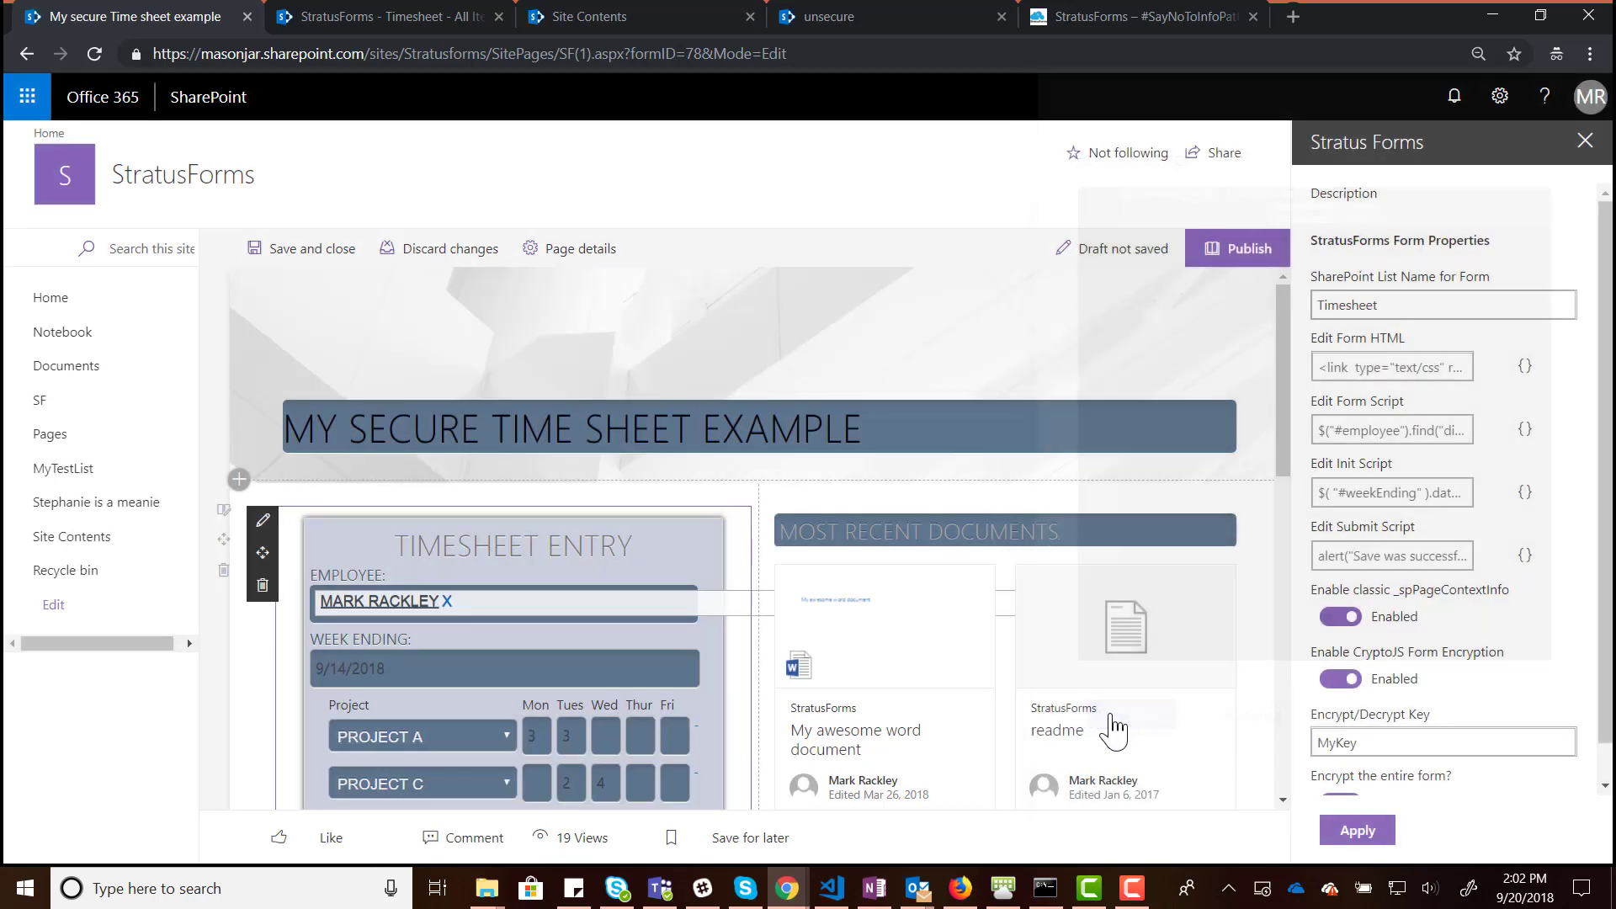
{"action": "left_click", "coordinate": [1369, 488]}
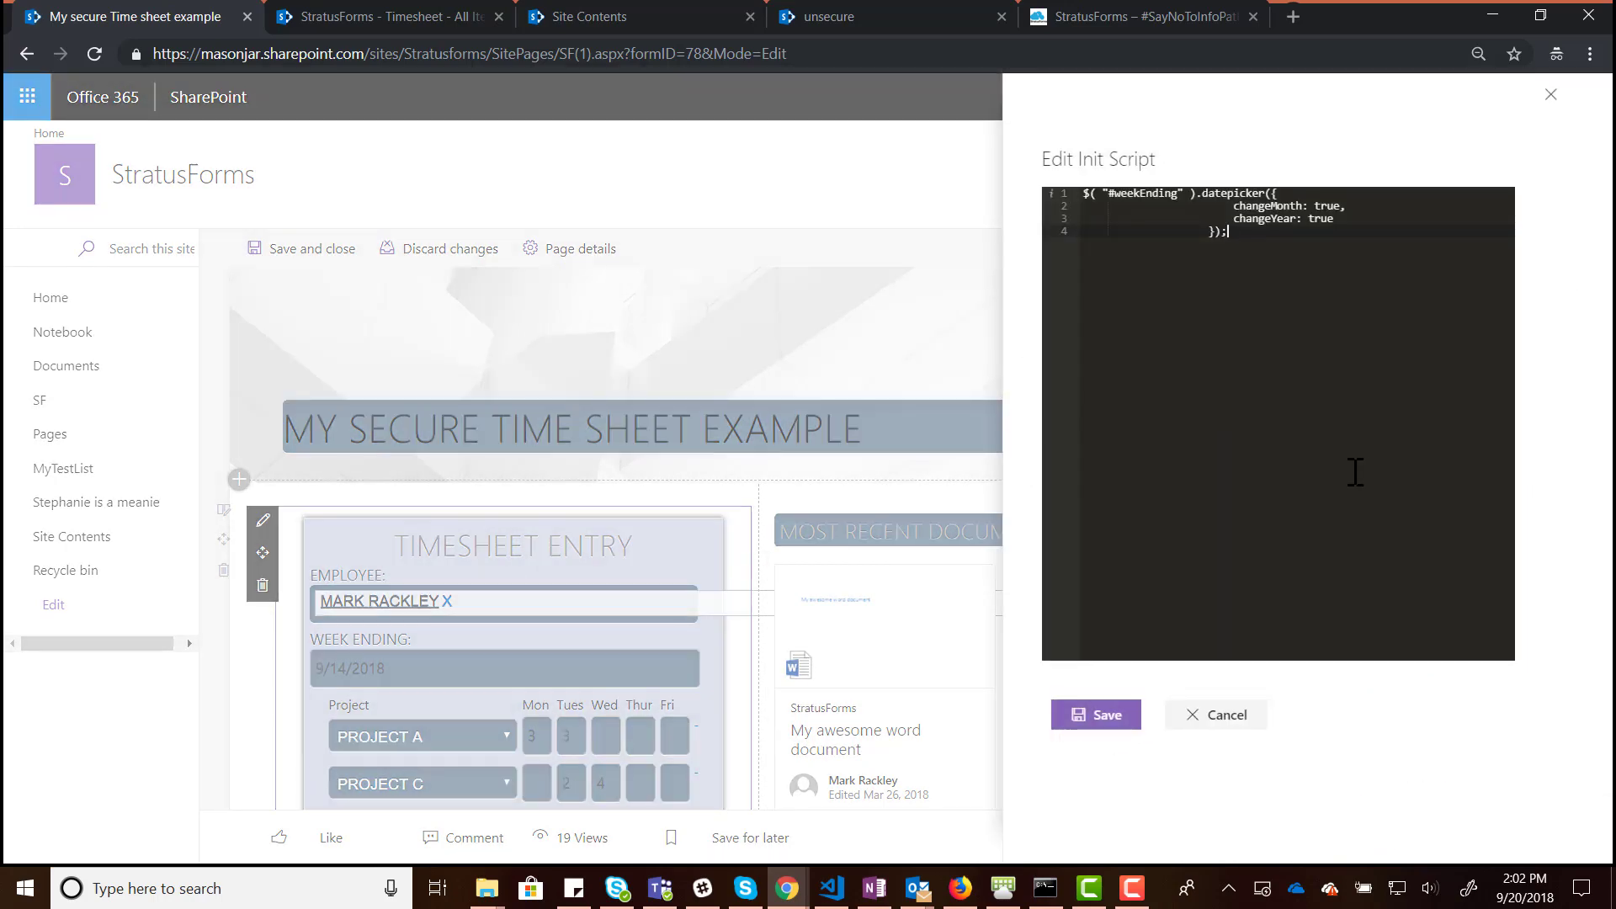
{"action": "left_click", "coordinate": [1220, 717]}
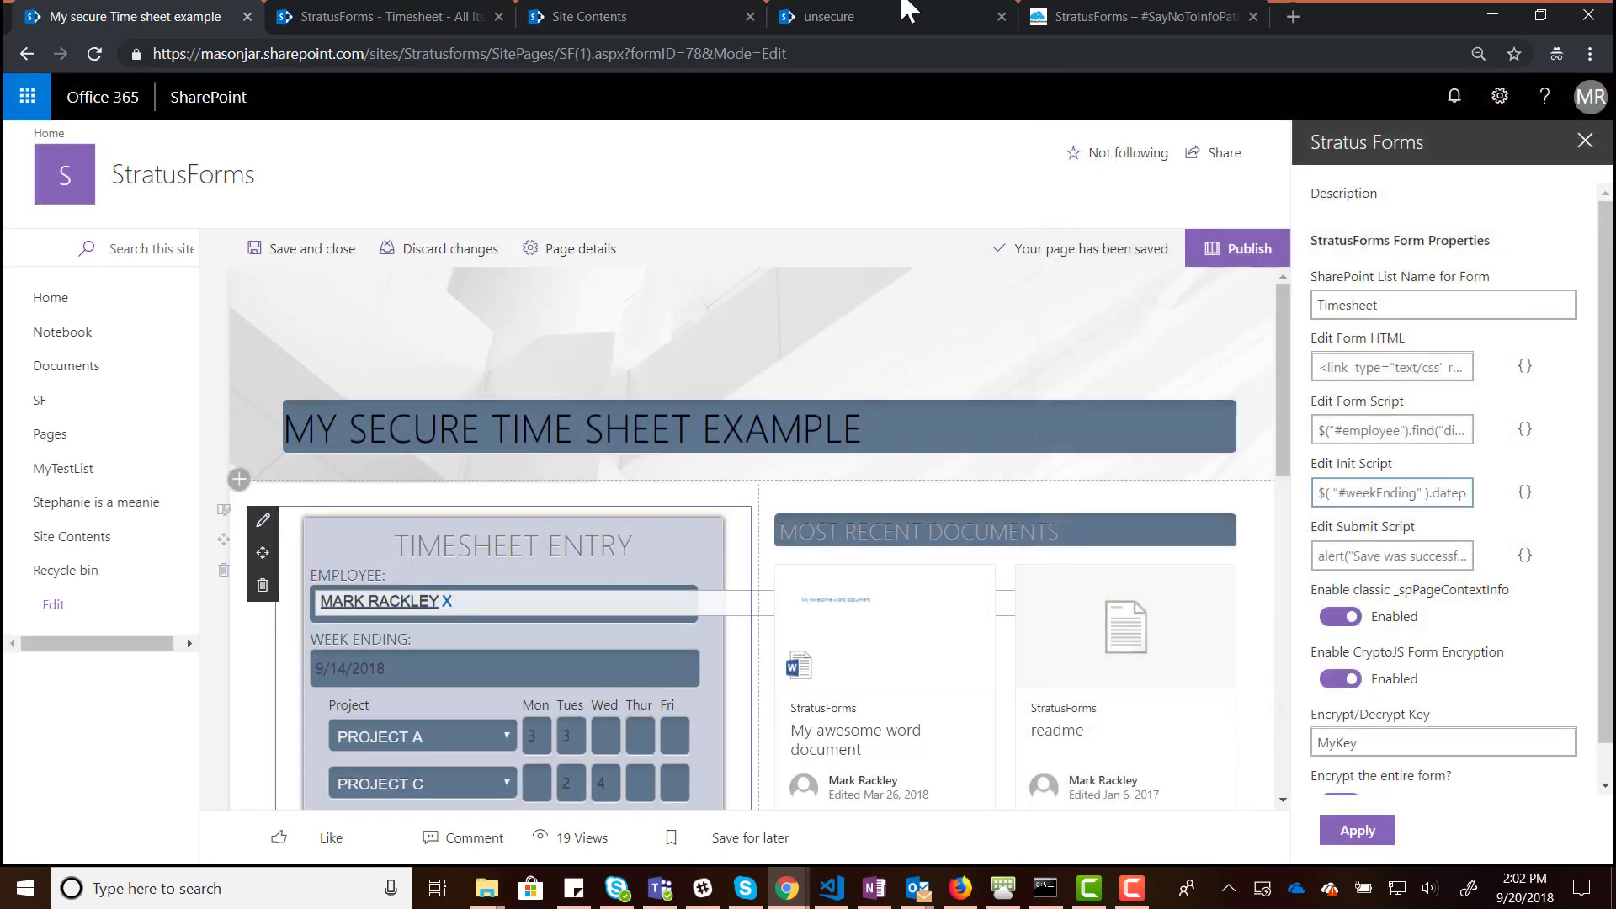
- Replace the unsecure form's init script with the datepicker script, save, and apply the settings
{"action": "left_click", "coordinate": [841, 16]}
{"action": "left_click", "coordinate": [1393, 495]}
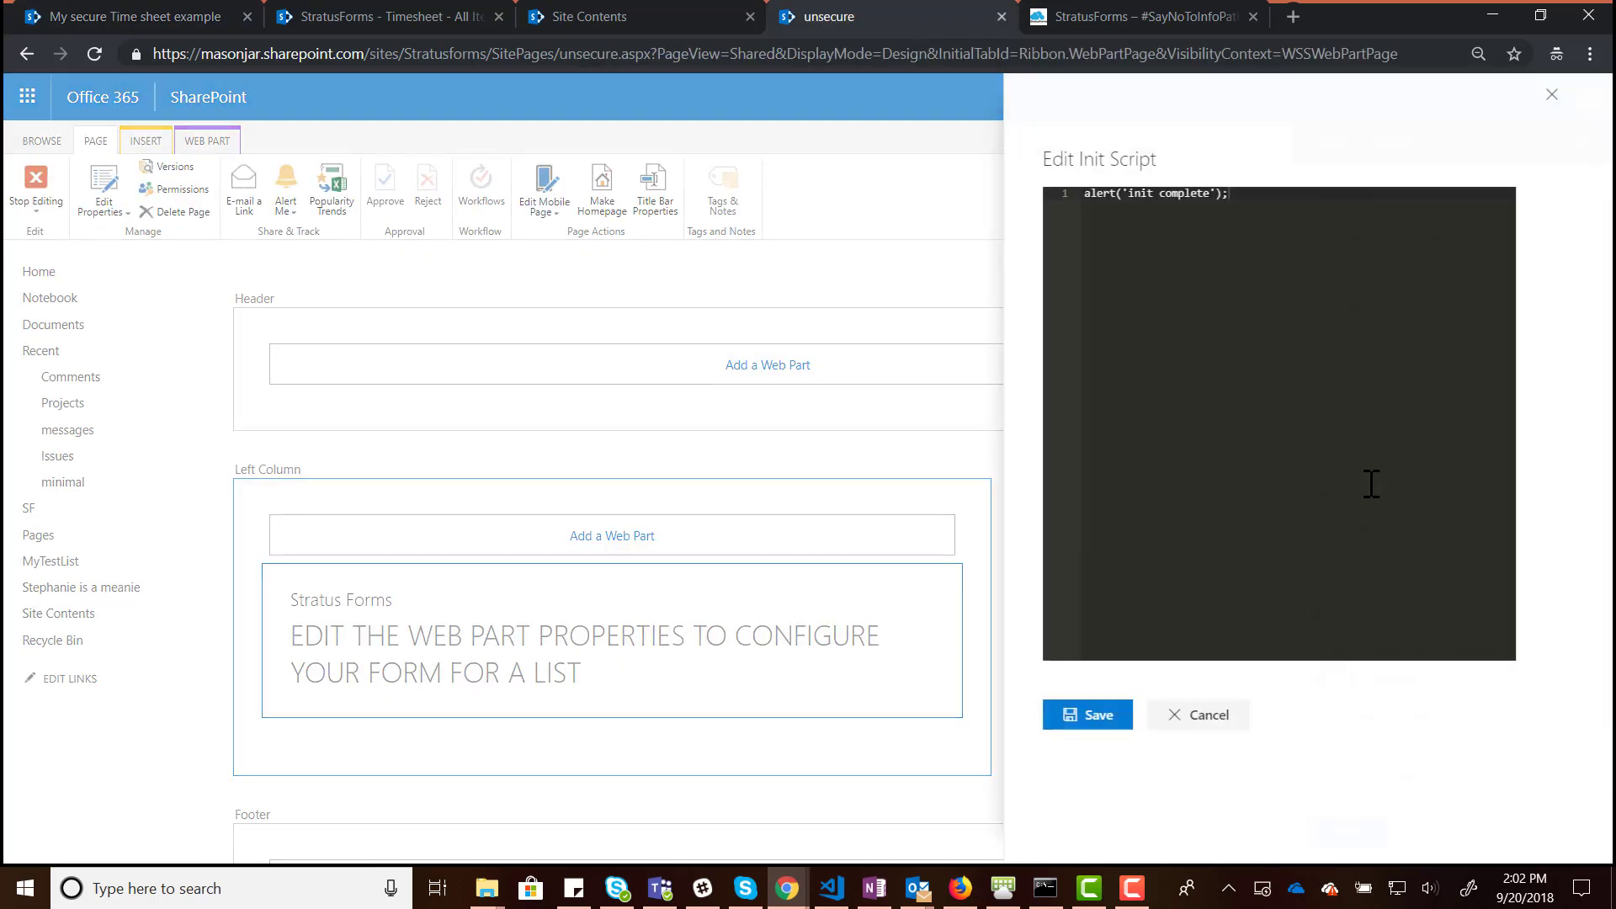
{"action": "key", "text": "BackSpace"}
{"action": "key", "text": "ctrl+v"}
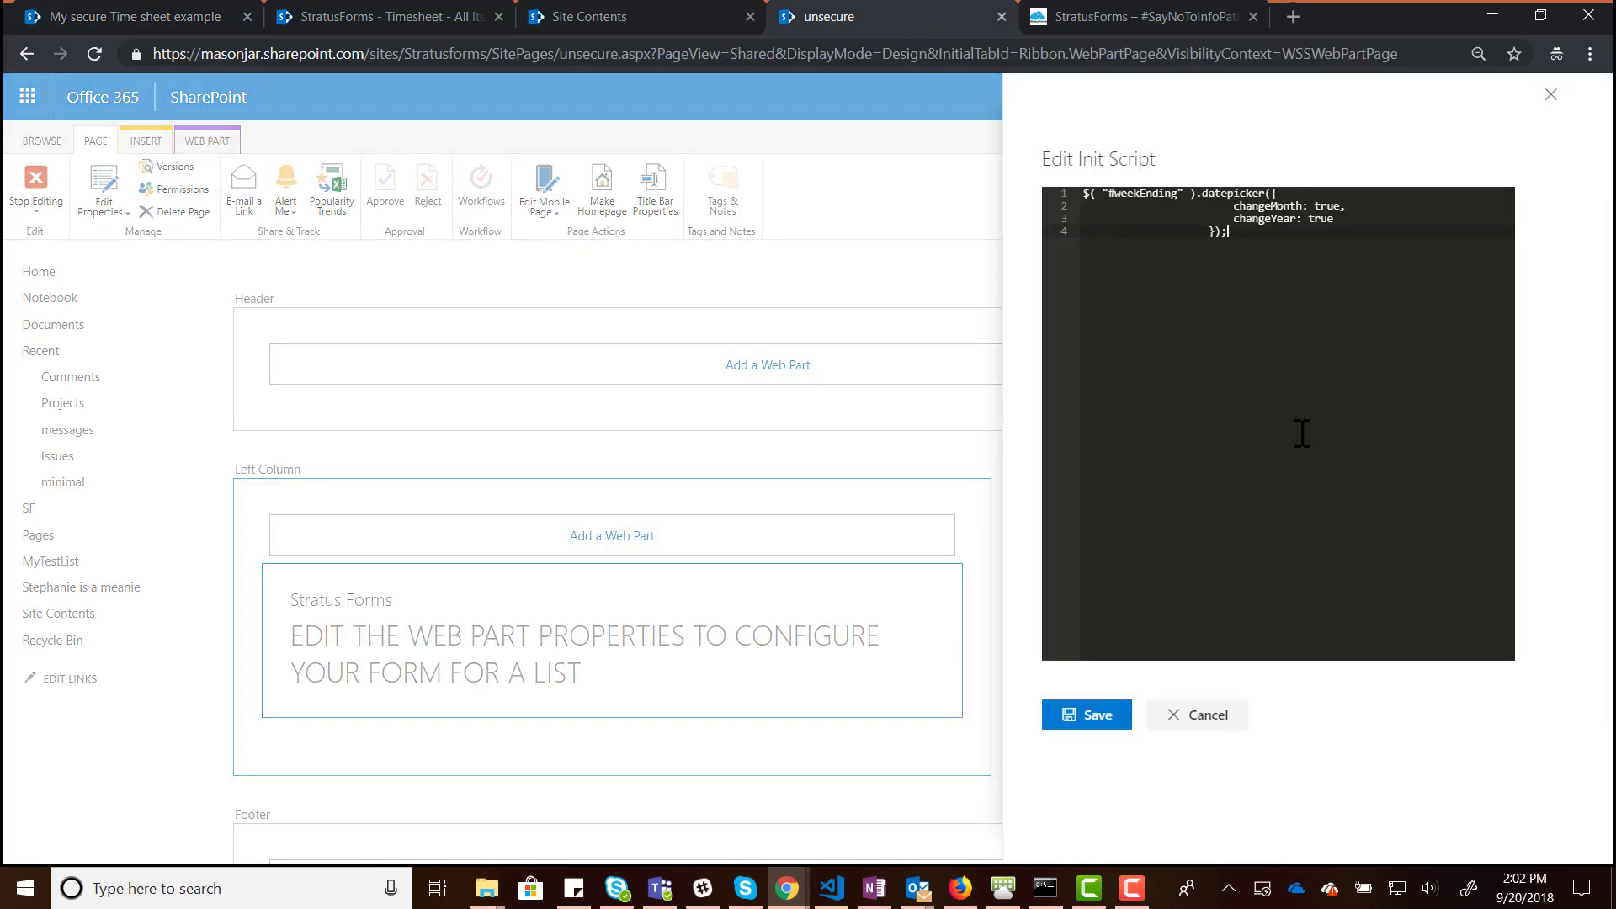
{"action": "left_click", "coordinate": [1104, 720]}
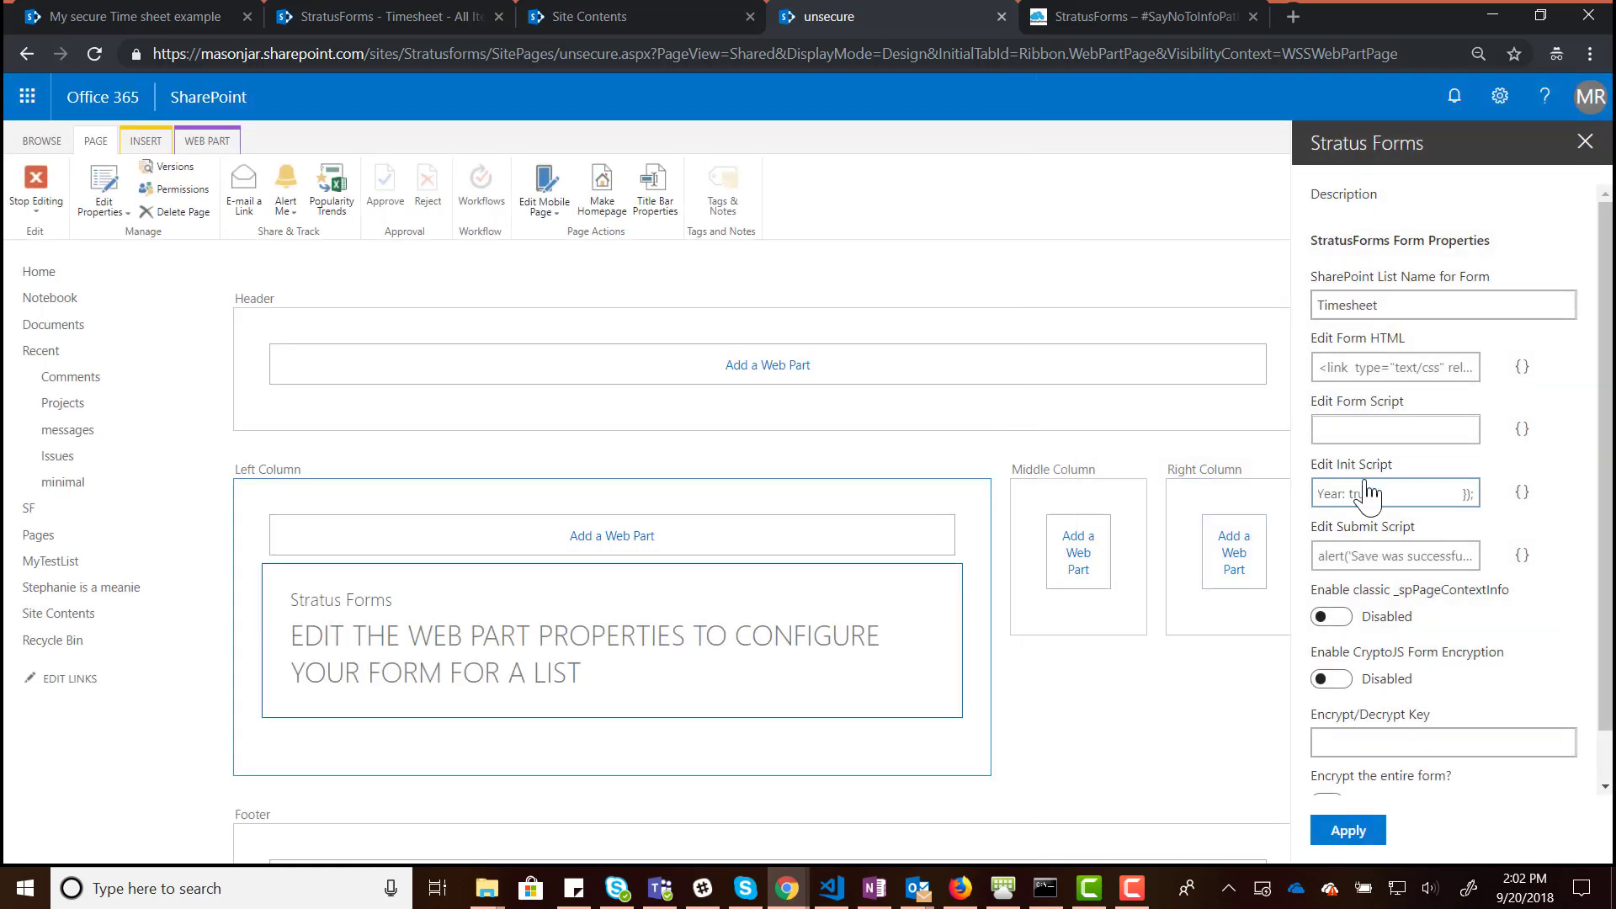
{"action": "left_click", "coordinate": [1357, 831]}
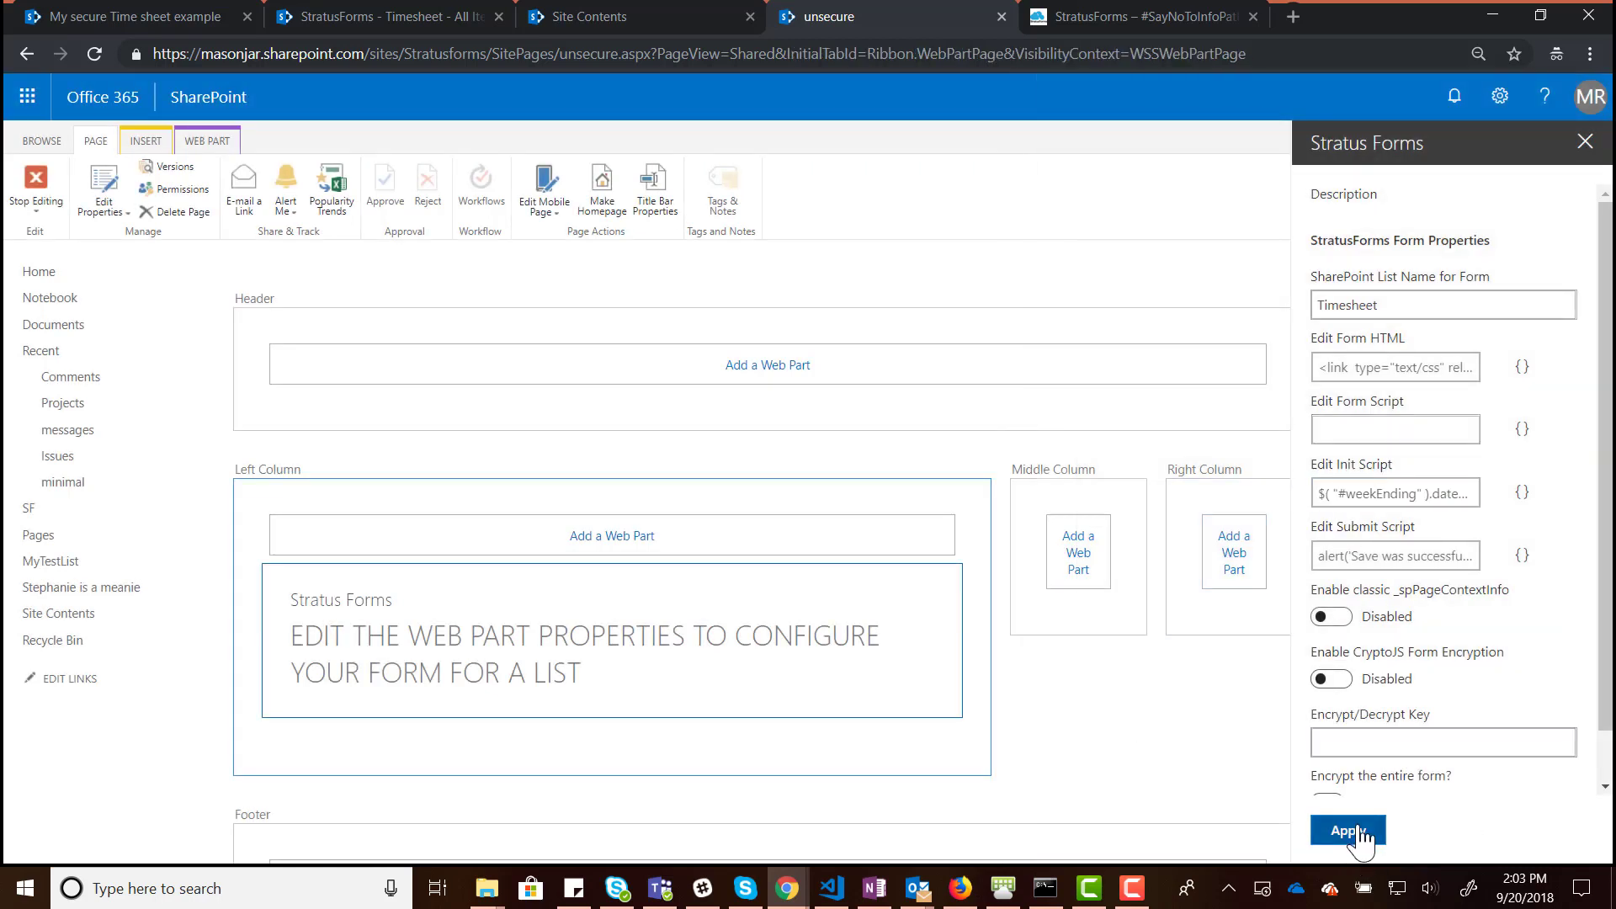
- Close the Stratus Forms panel, apply the web part configuration and stop editing the page
{"action": "left_click", "coordinate": [1585, 141]}
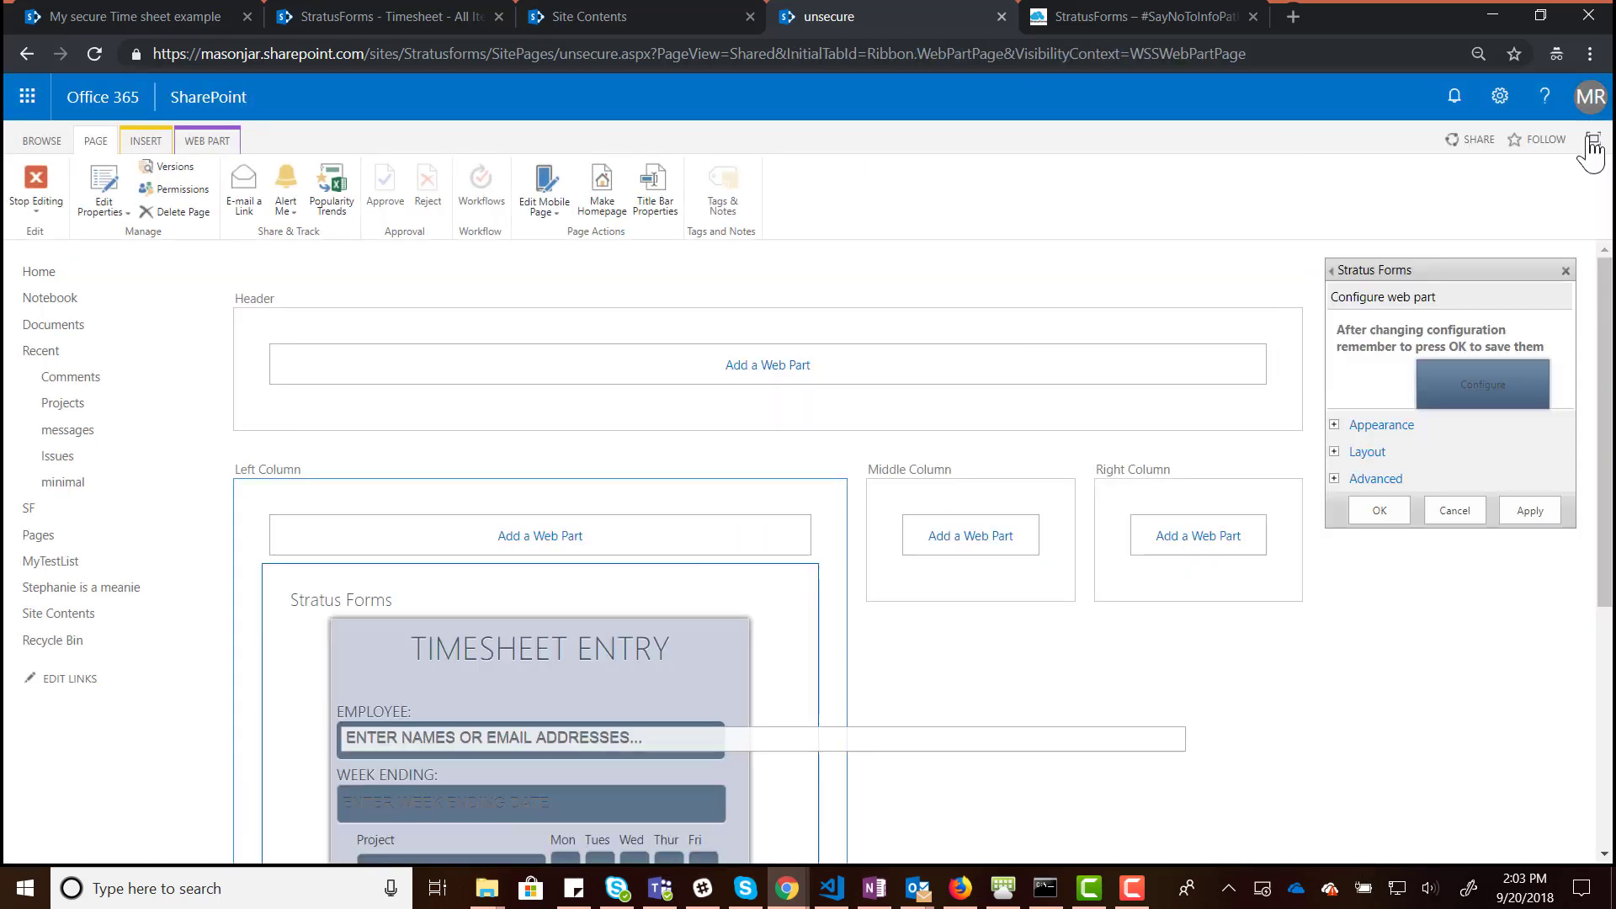
{"action": "left_click", "coordinate": [1536, 511]}
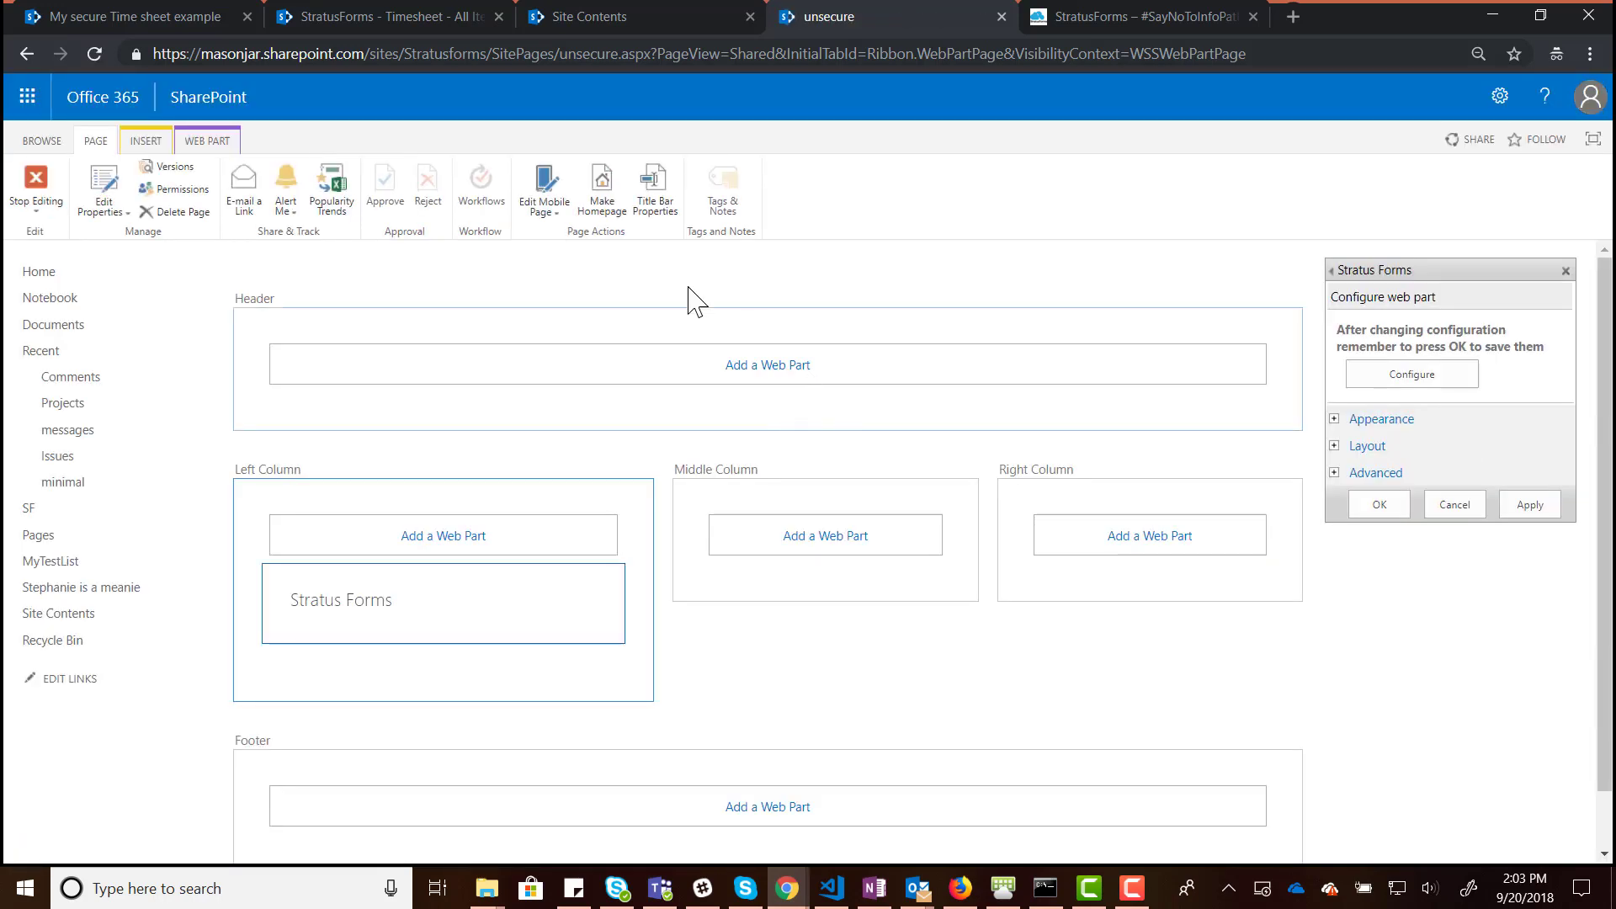
{"action": "left_click", "coordinate": [35, 198]}
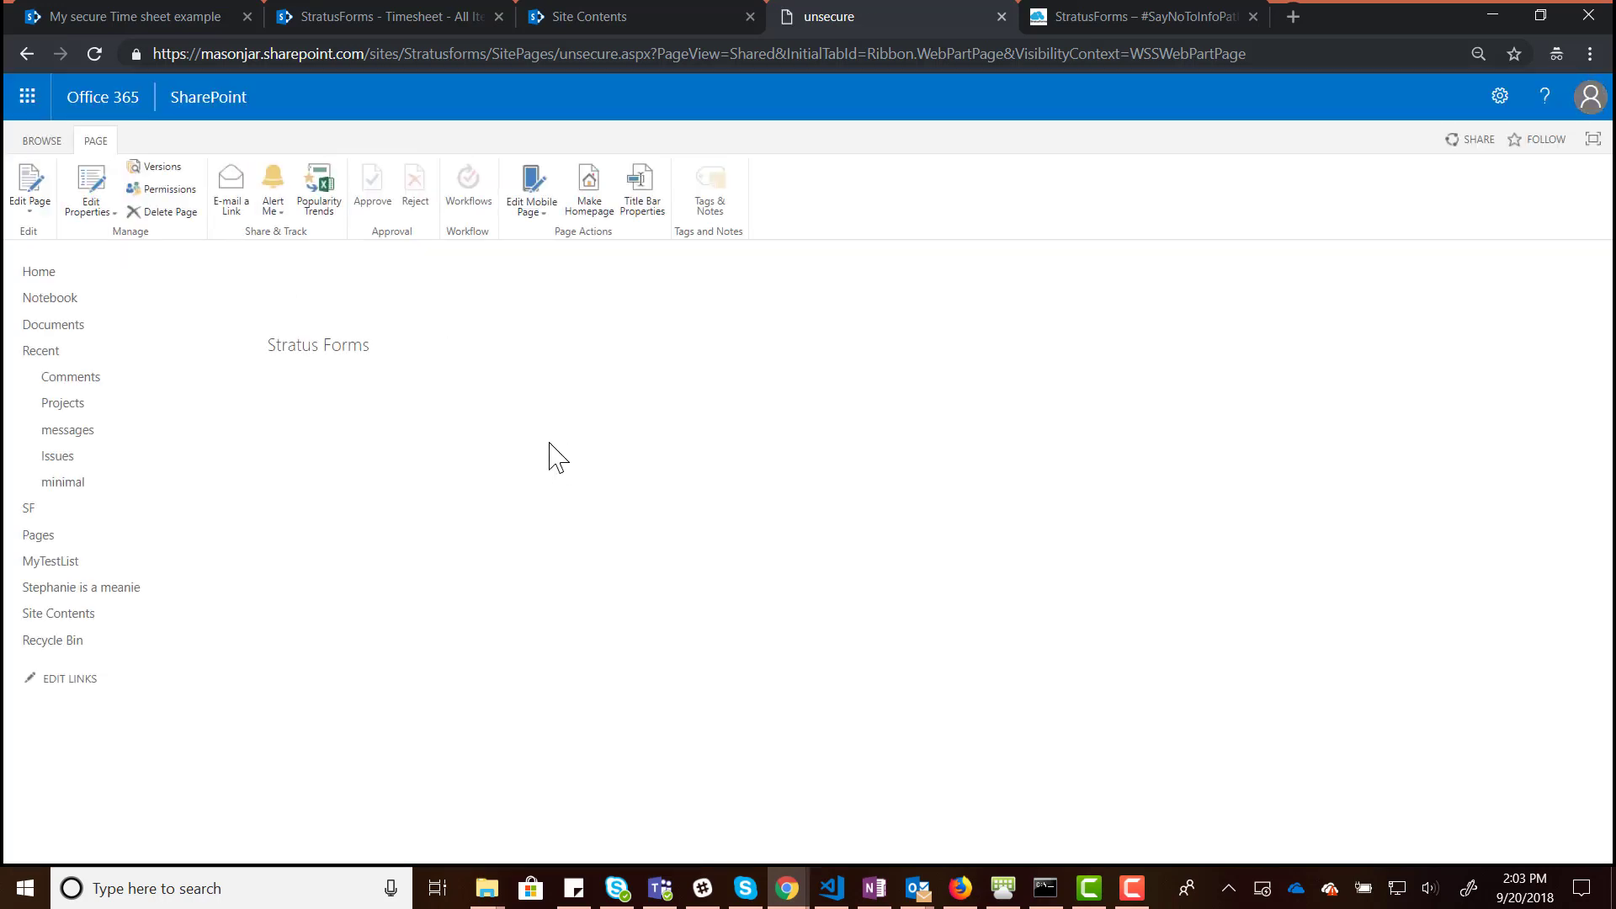
- Pick the employee from the people picker and set Week Ending to 09/14/2018
{"action": "left_click", "coordinate": [804, 482]}
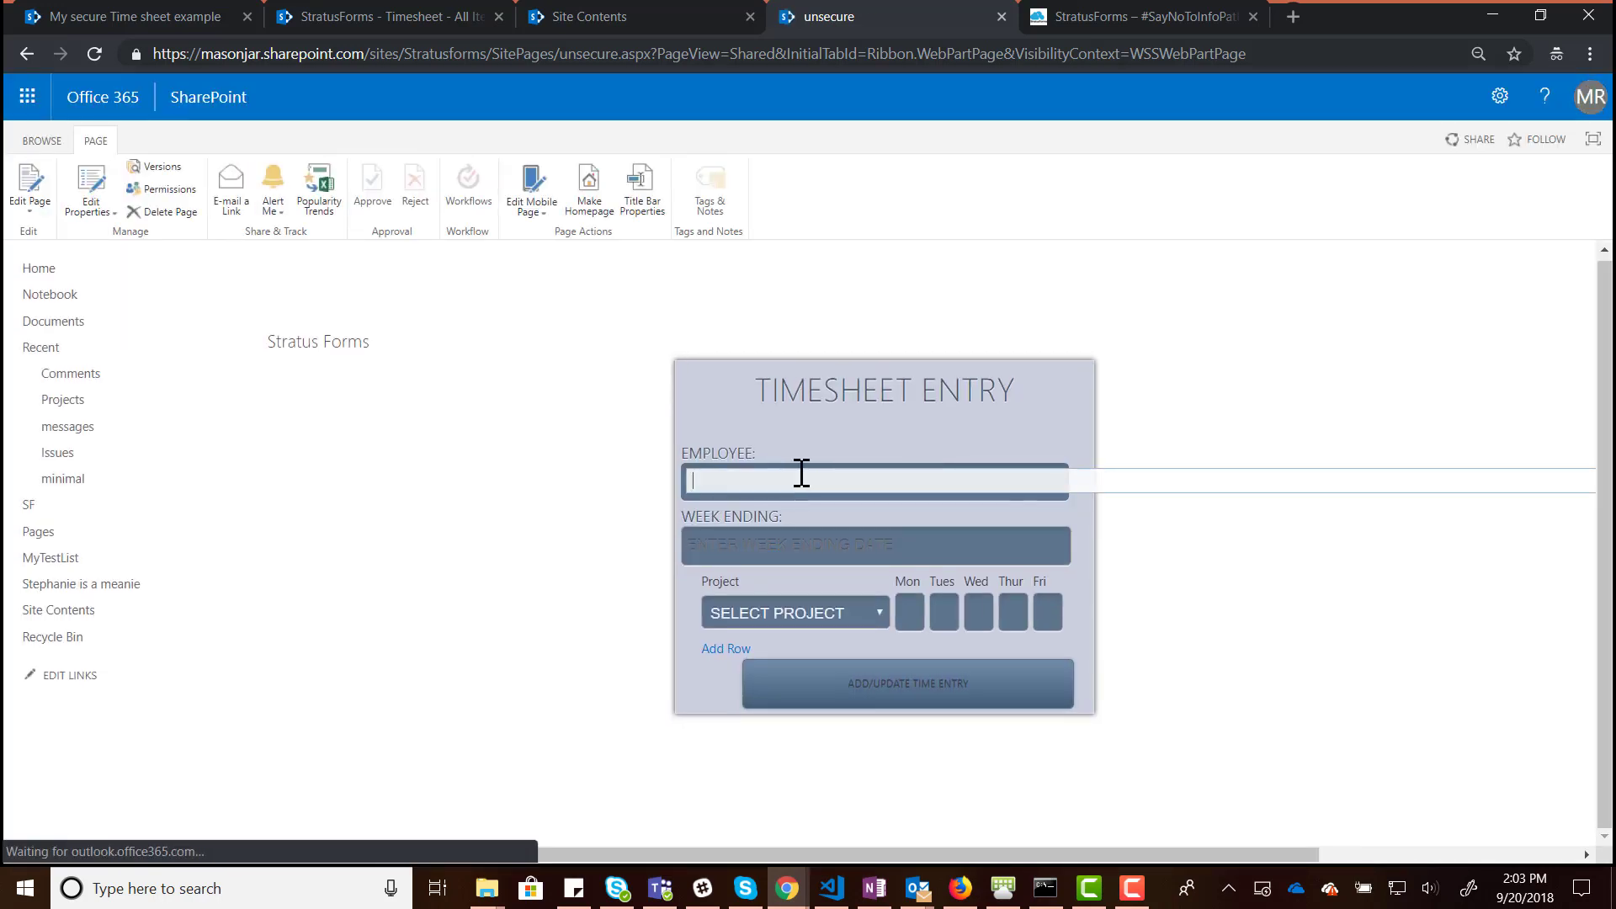
{"action": "type", "text": "steph"}
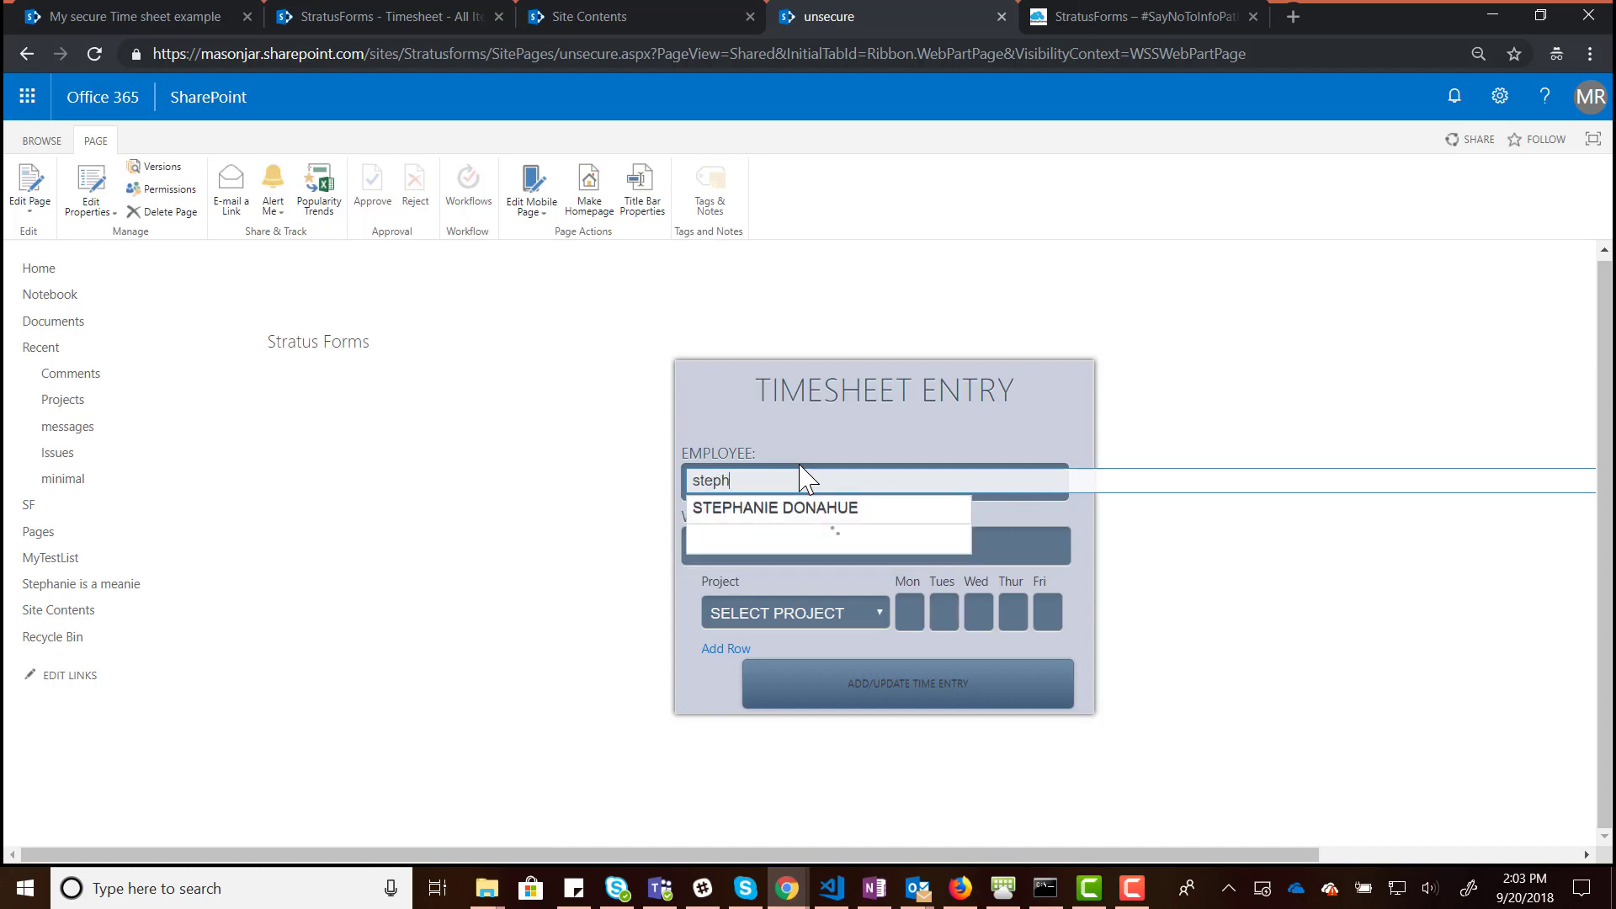
{"action": "left_click", "coordinate": [787, 510]}
{"action": "left_click", "coordinate": [801, 549]}
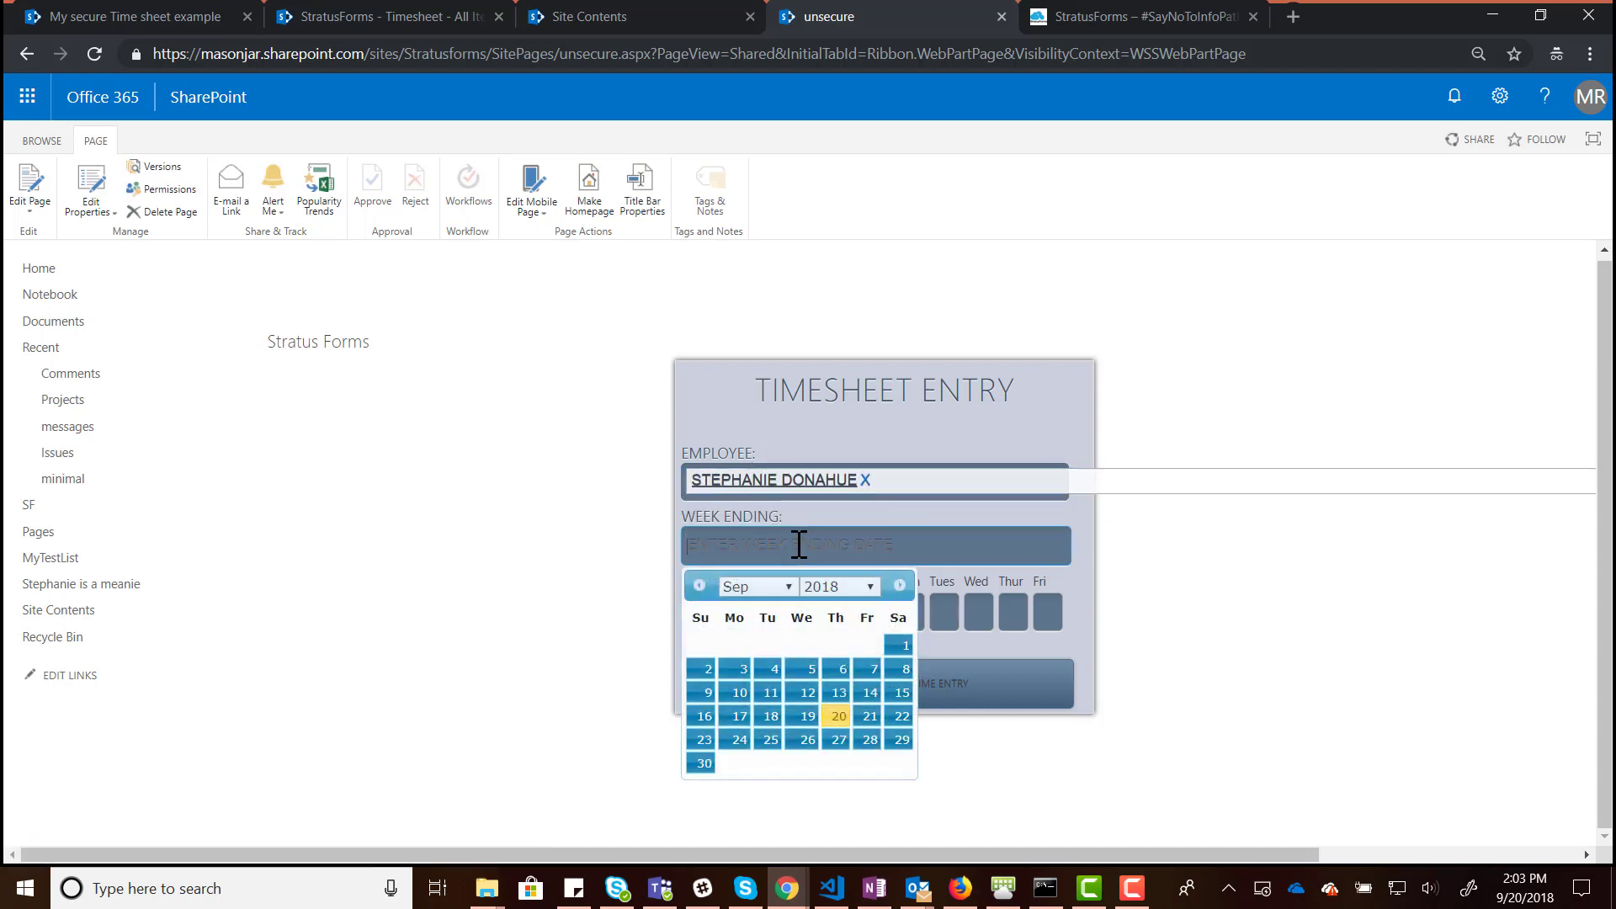
{"action": "left_click", "coordinate": [867, 708]}
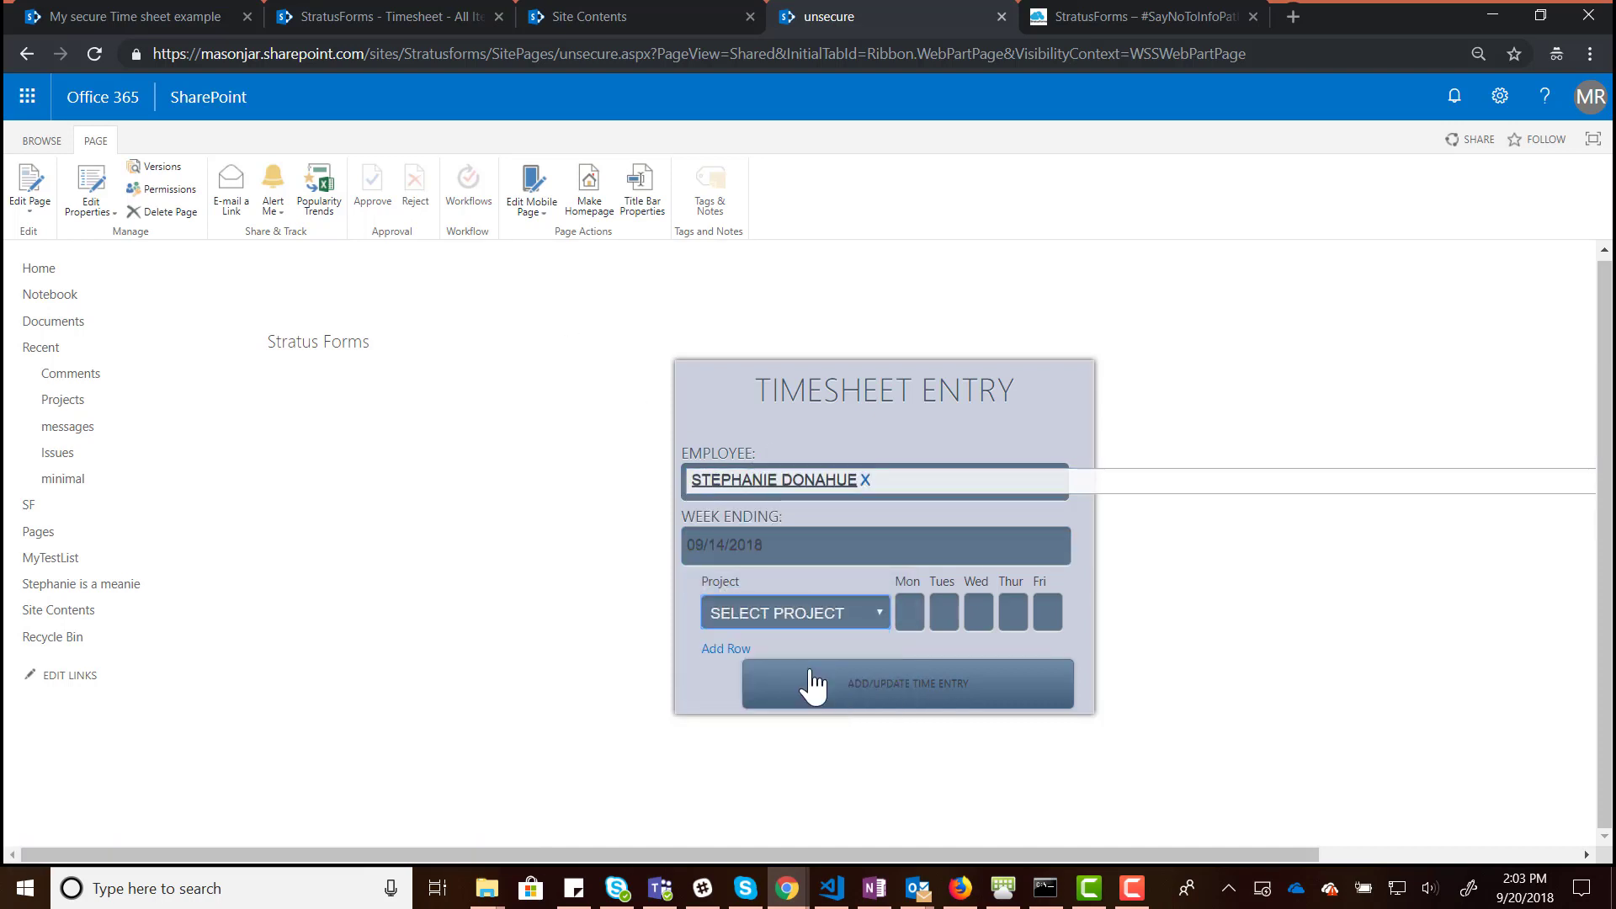
- Choose PROJECT A, enter 2 Monday hours, and save the entry as ID 79
{"action": "left_click", "coordinate": [830, 611]}
{"action": "left_click", "coordinate": [829, 682]}
{"action": "left_click", "coordinate": [906, 617]}
{"action": "left_click", "coordinate": [905, 686]}
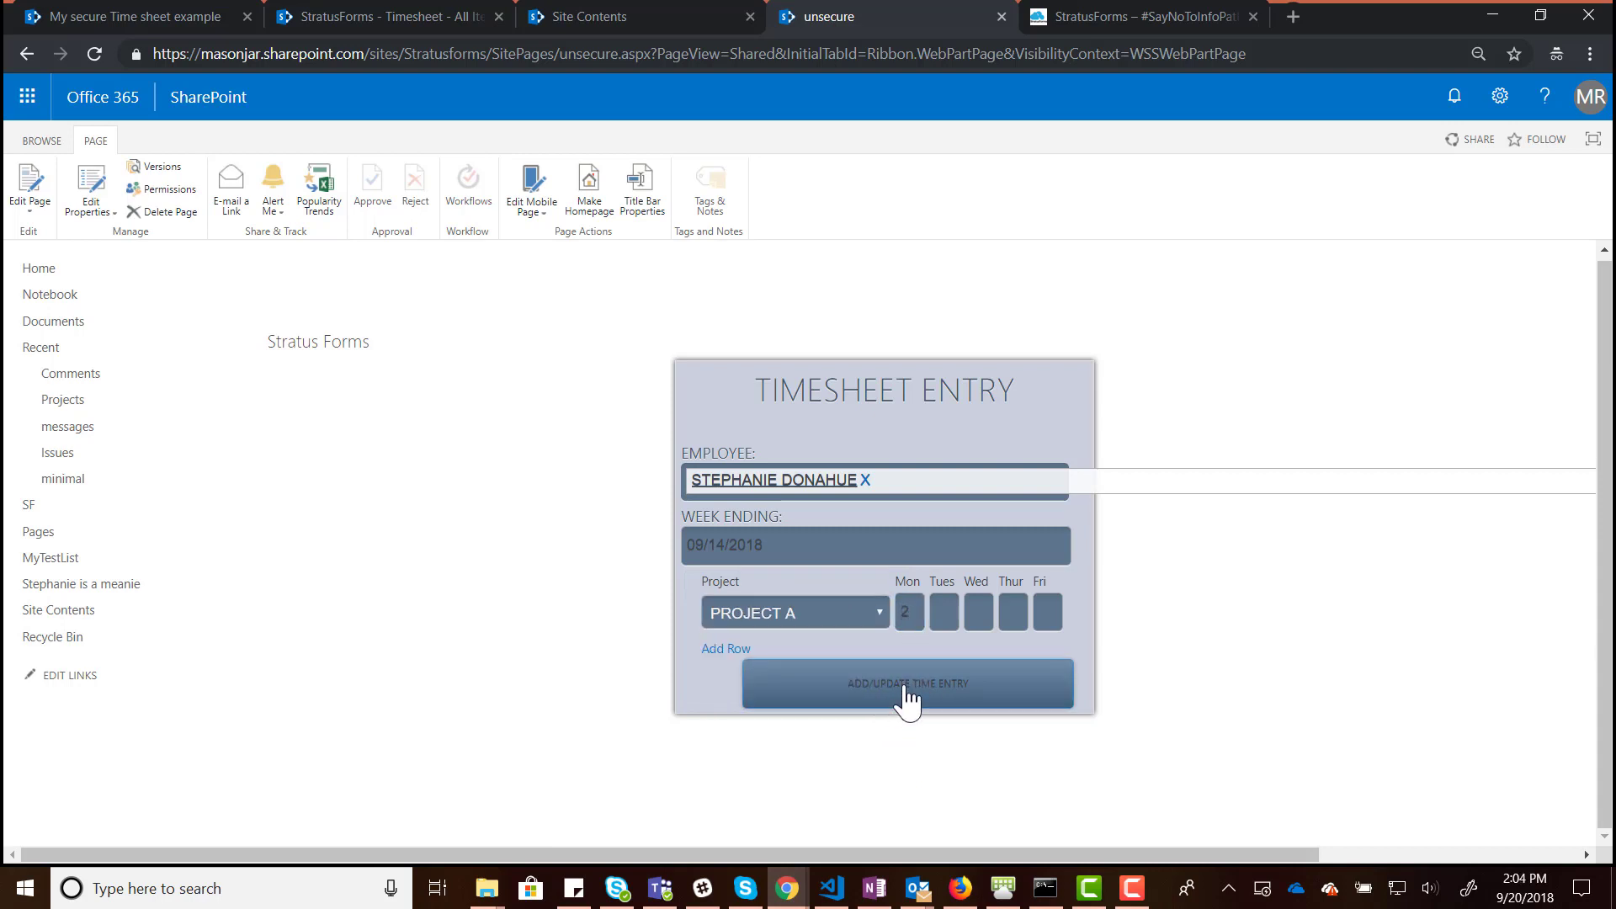
{"action": "left_click", "coordinate": [1002, 177]}
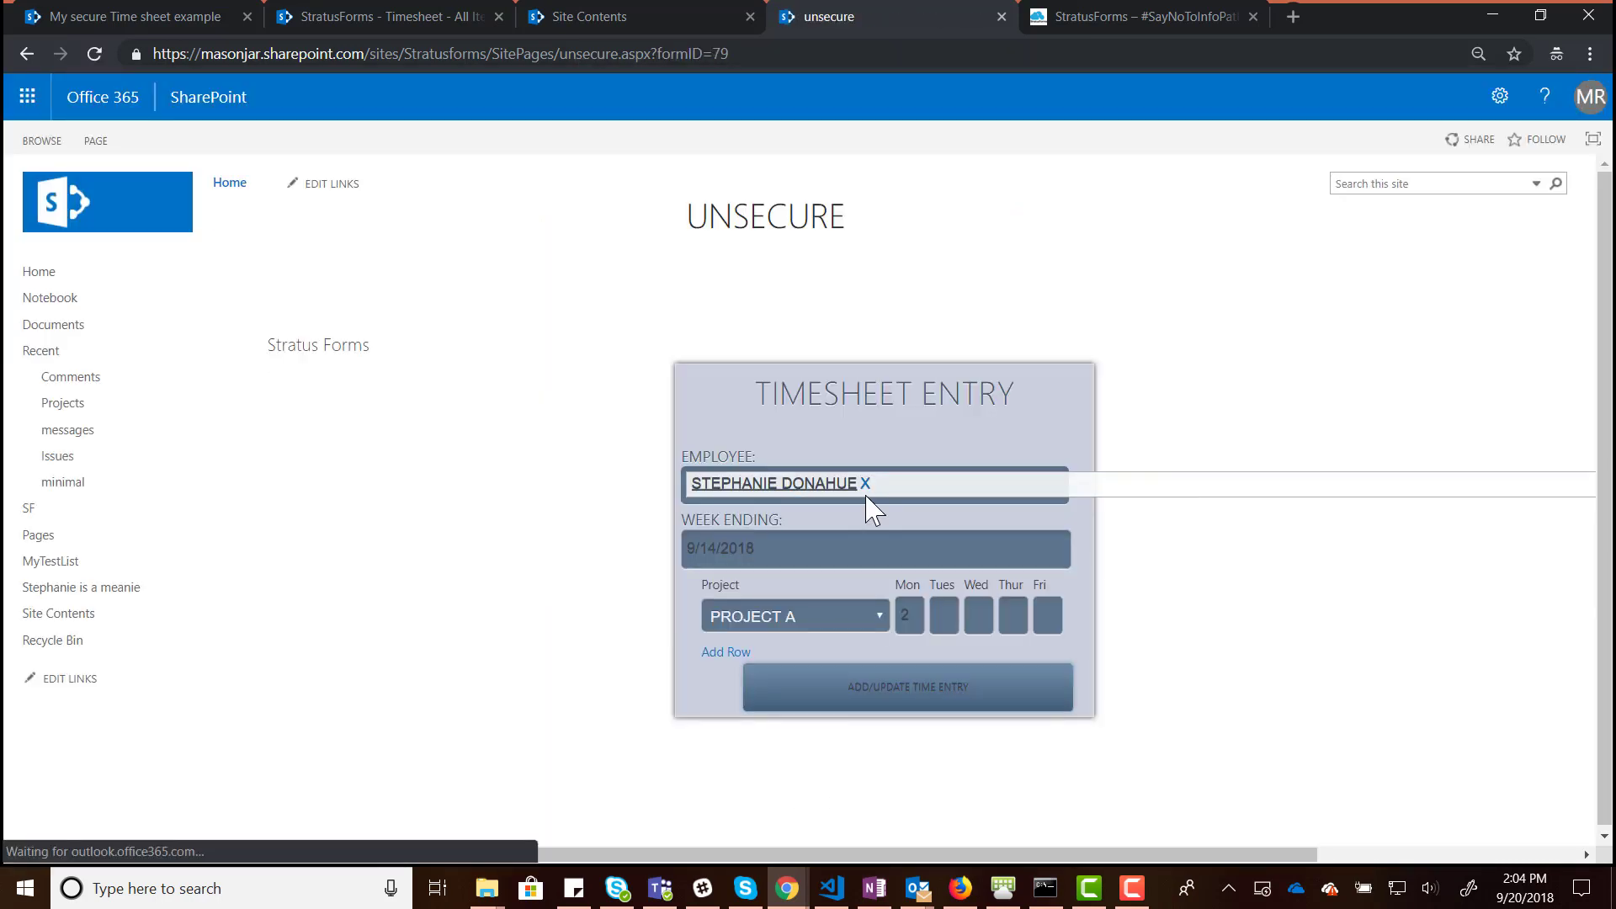
{"action": "left_click", "coordinate": [399, 17]}
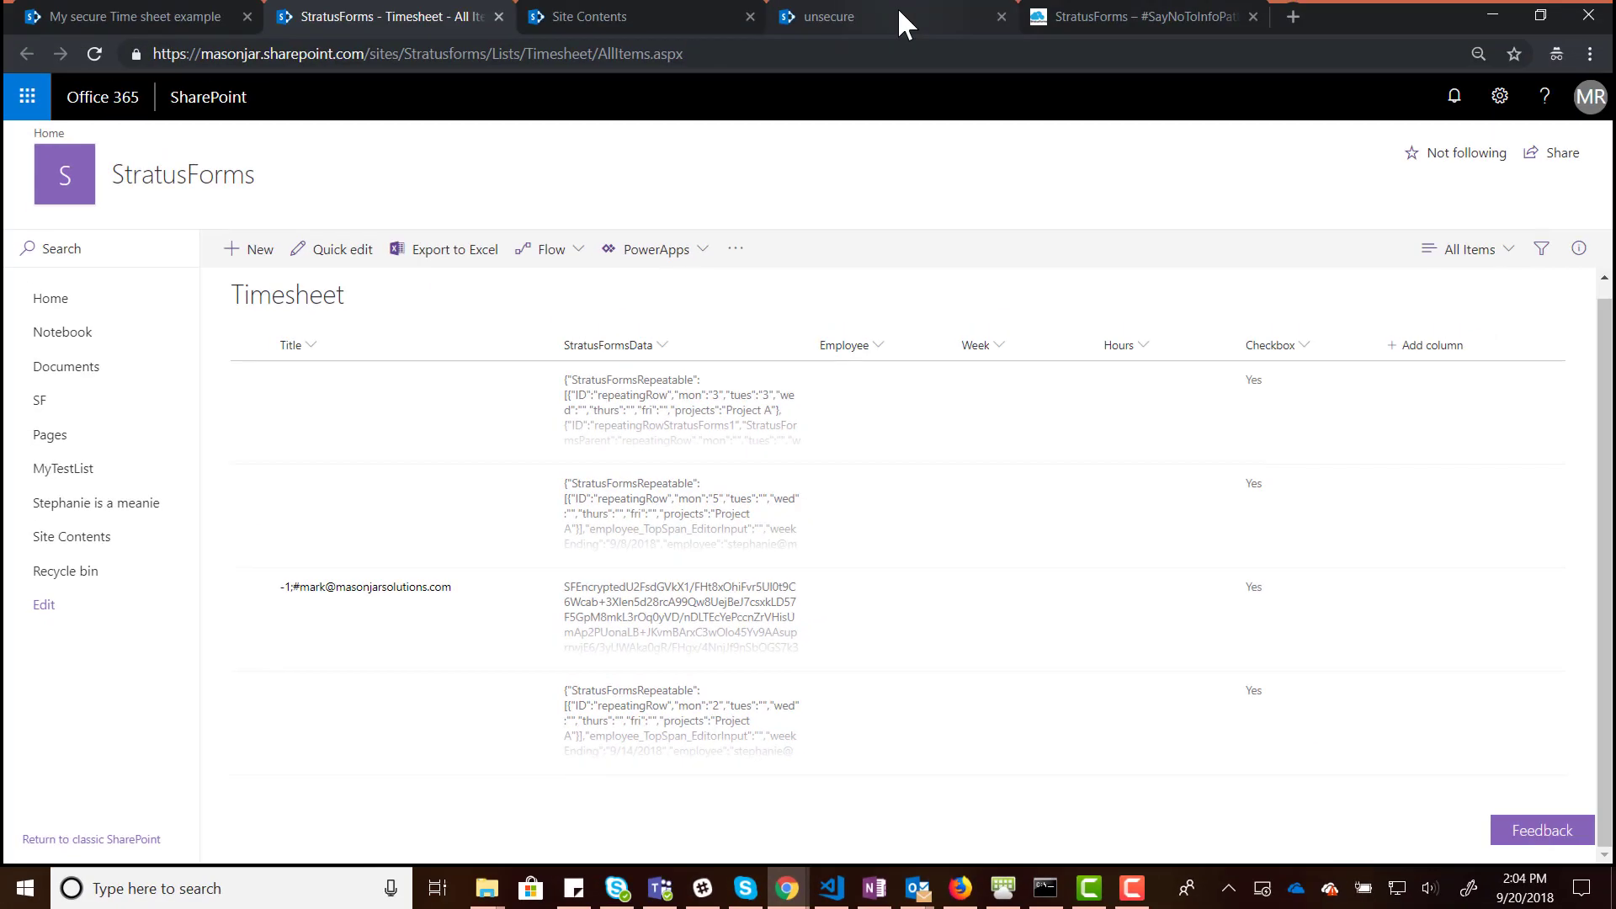
{"action": "left_click", "coordinate": [899, 13]}
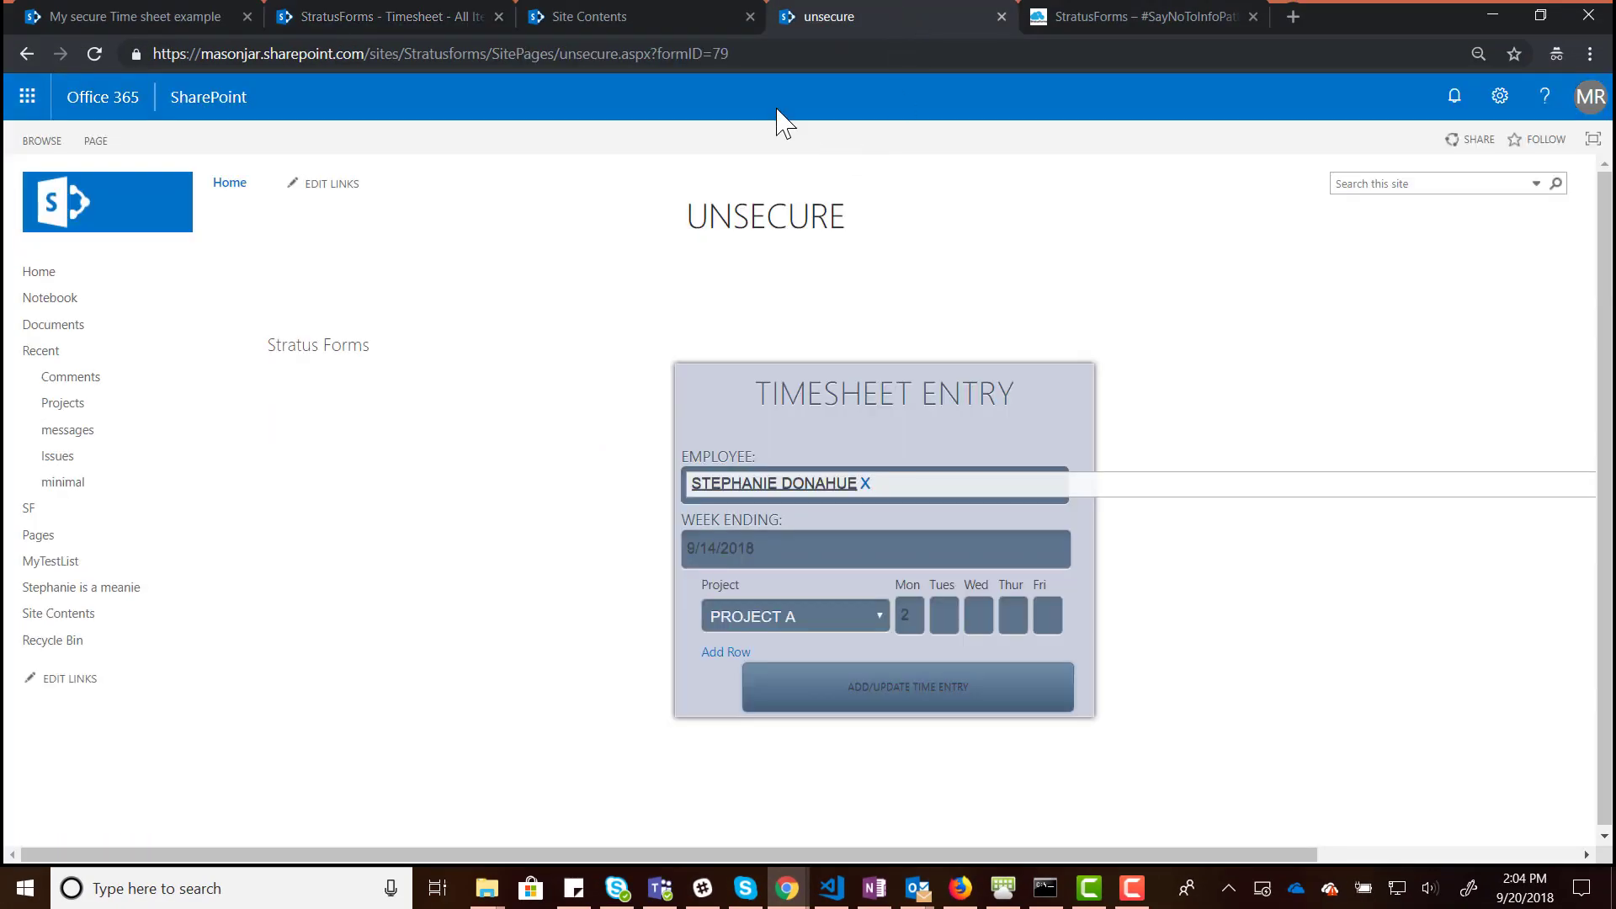
{"action": "left_click", "coordinate": [804, 54]}
- Change the address's formID from 79 to 78 and load that page
{"action": "left_click", "coordinate": [821, 53]}
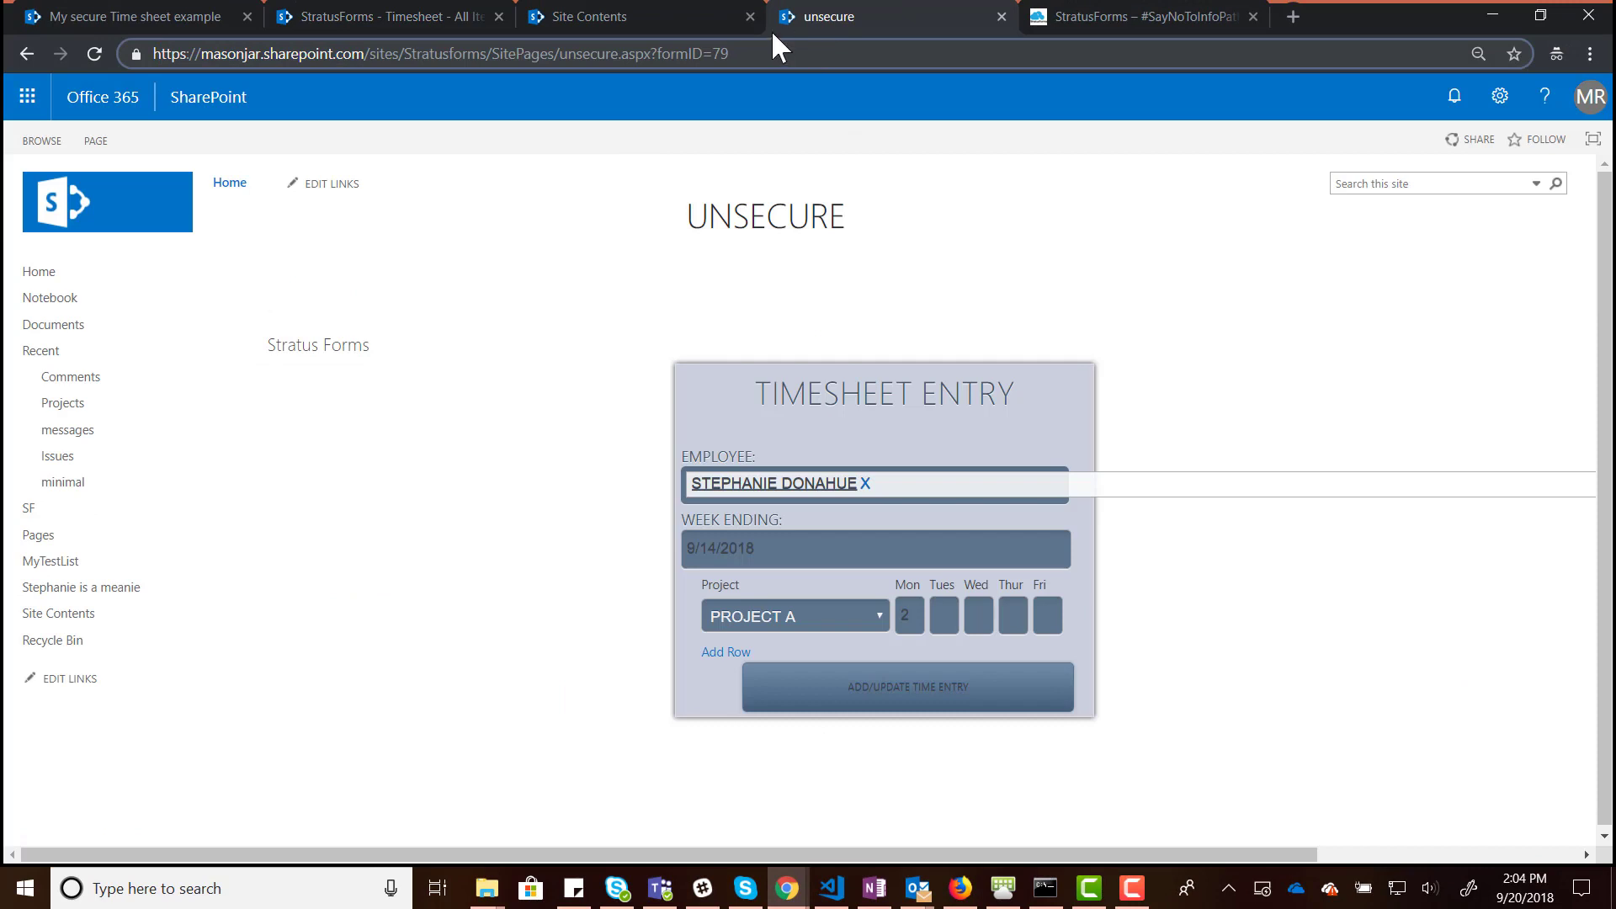
{"action": "key", "text": "BackSpace"}
{"action": "type", "text": "8"}
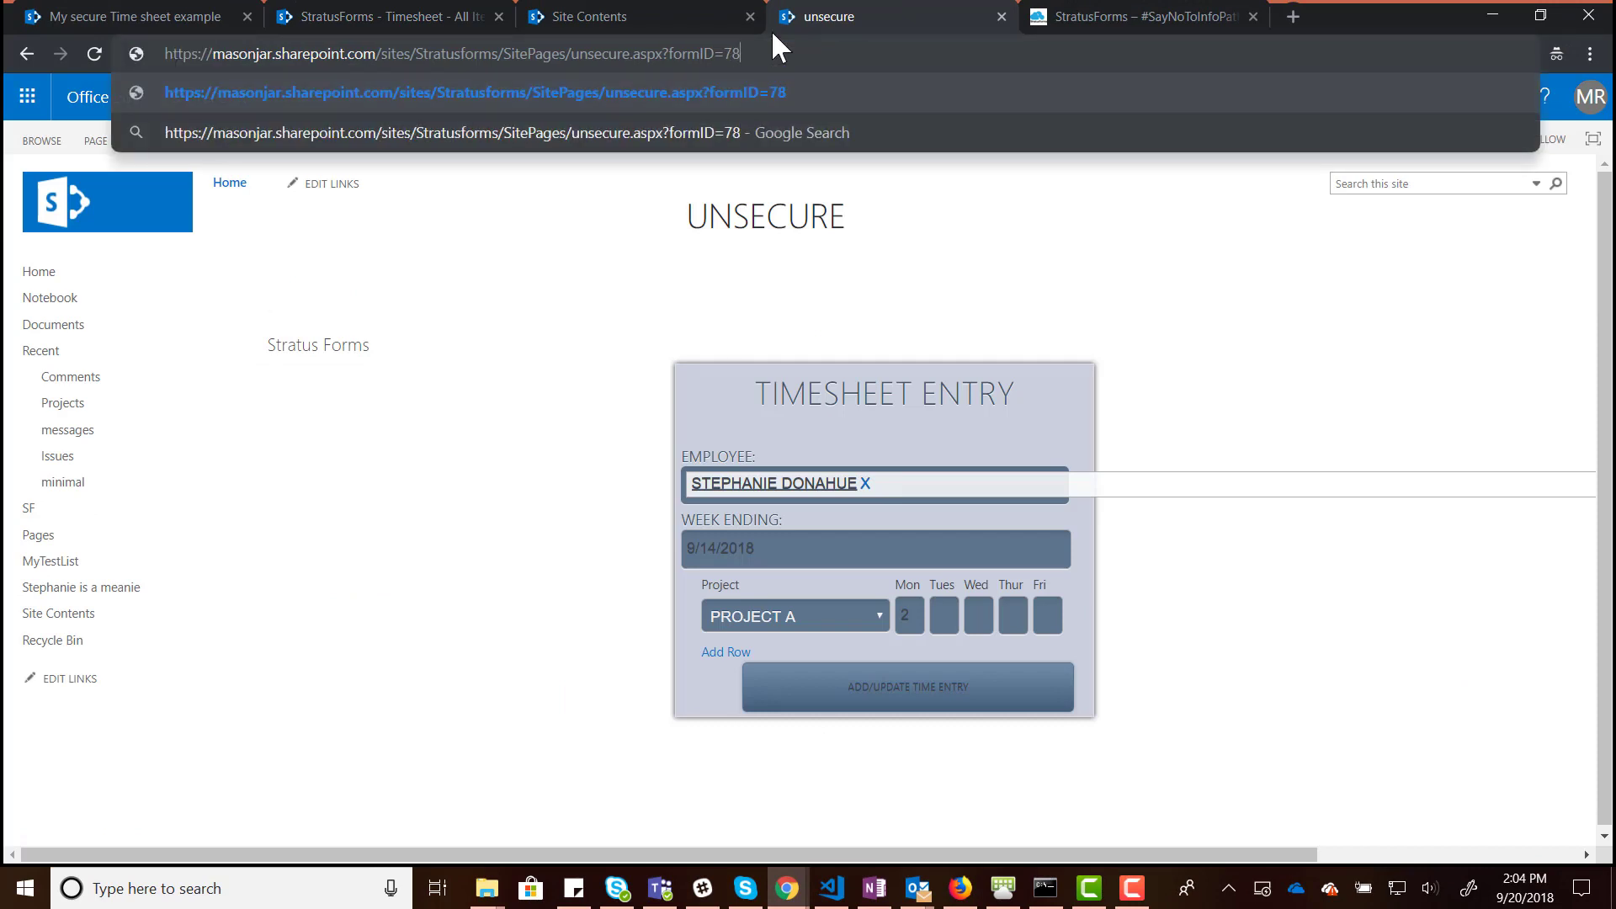
{"action": "key", "text": "Return"}
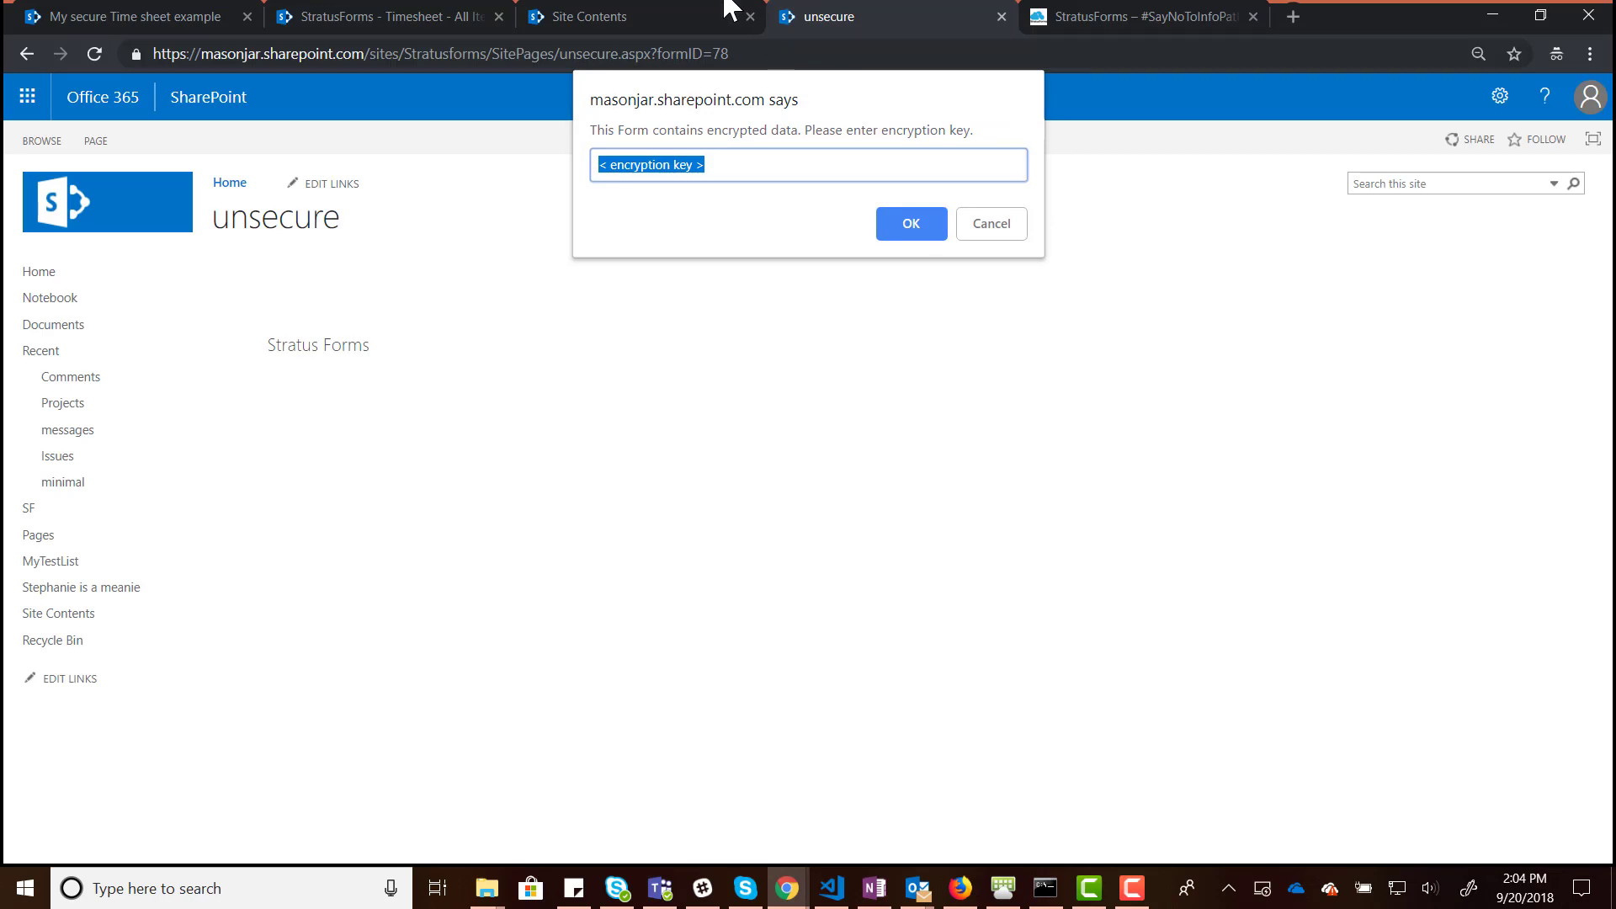
- Submit a wrong encryption key and dismiss the decryption failed alert
{"action": "type", "text": "adfaadf"}
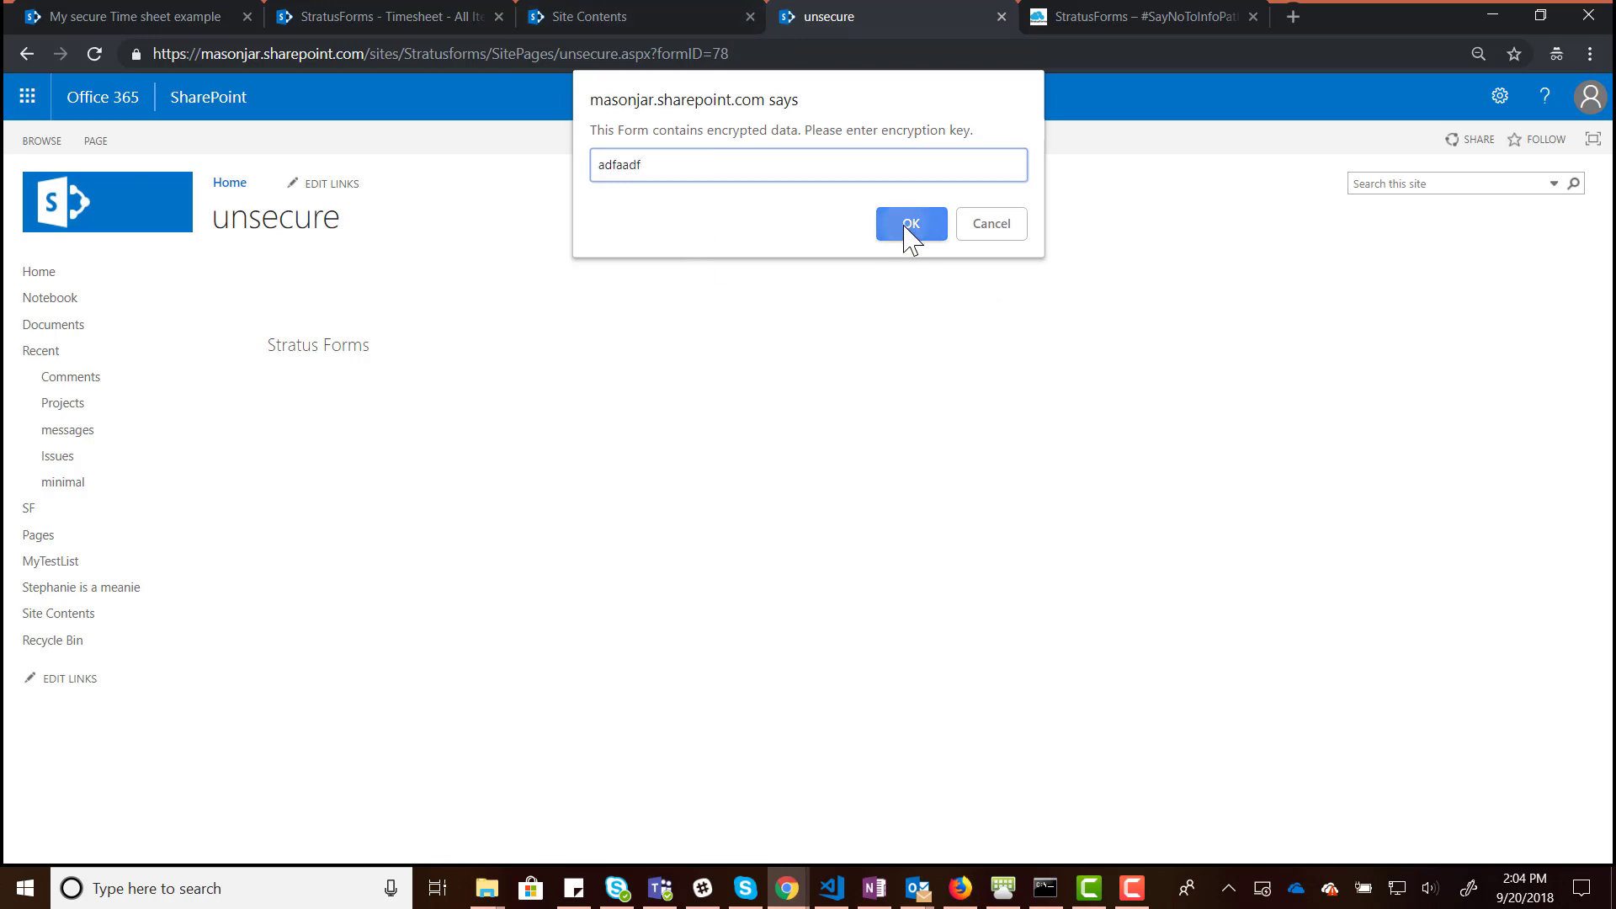
{"action": "left_click", "coordinate": [909, 228]}
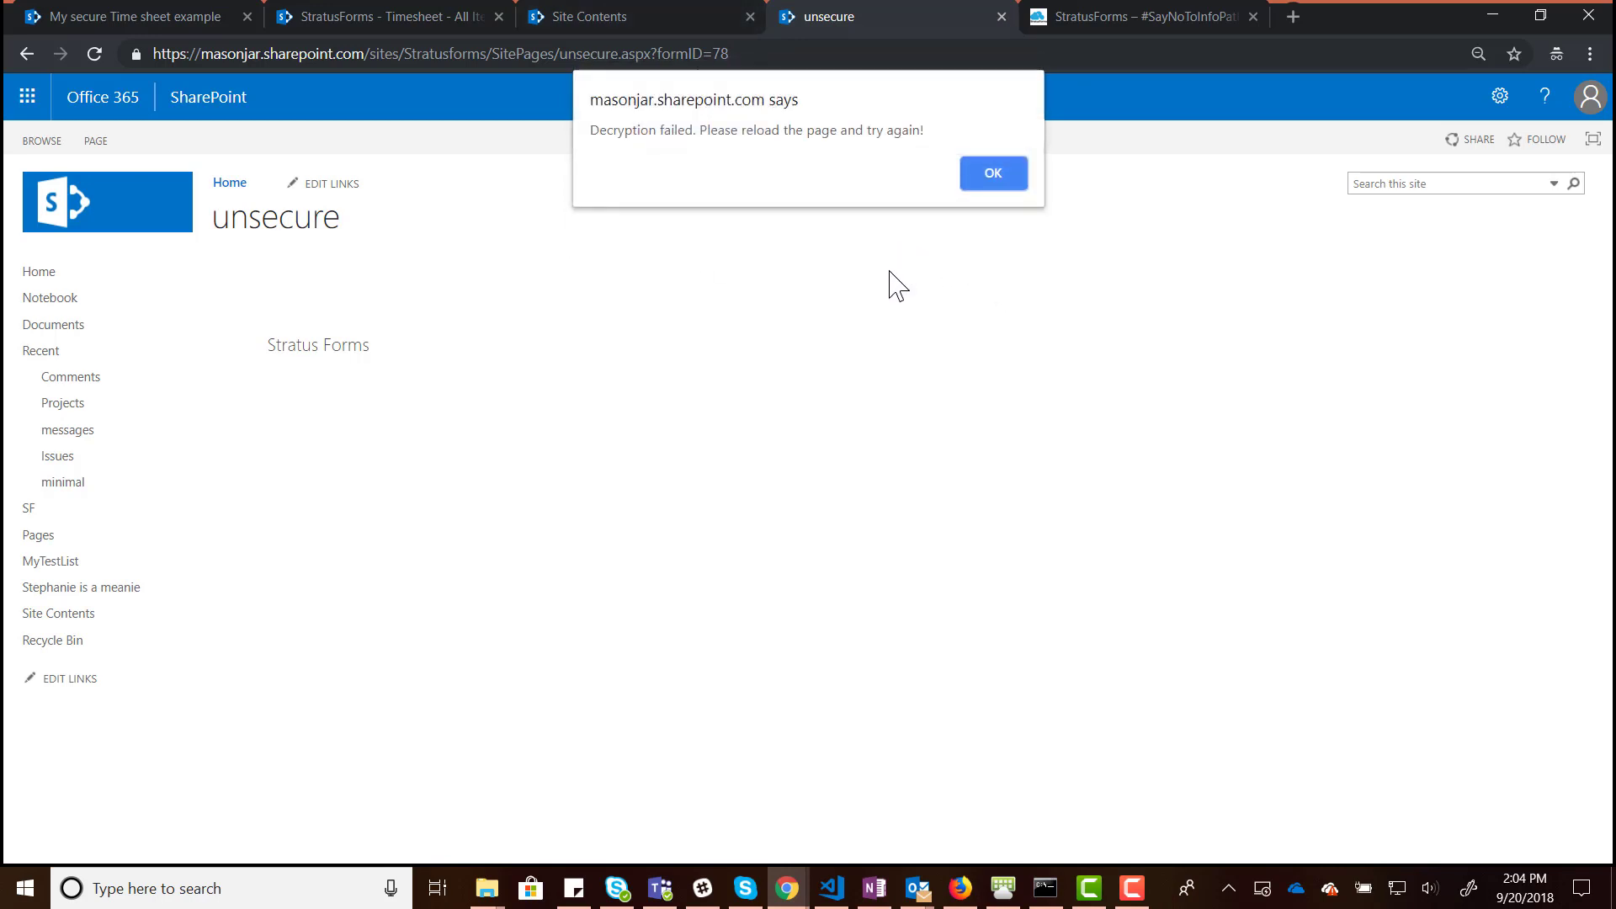
{"action": "left_click", "coordinate": [995, 178]}
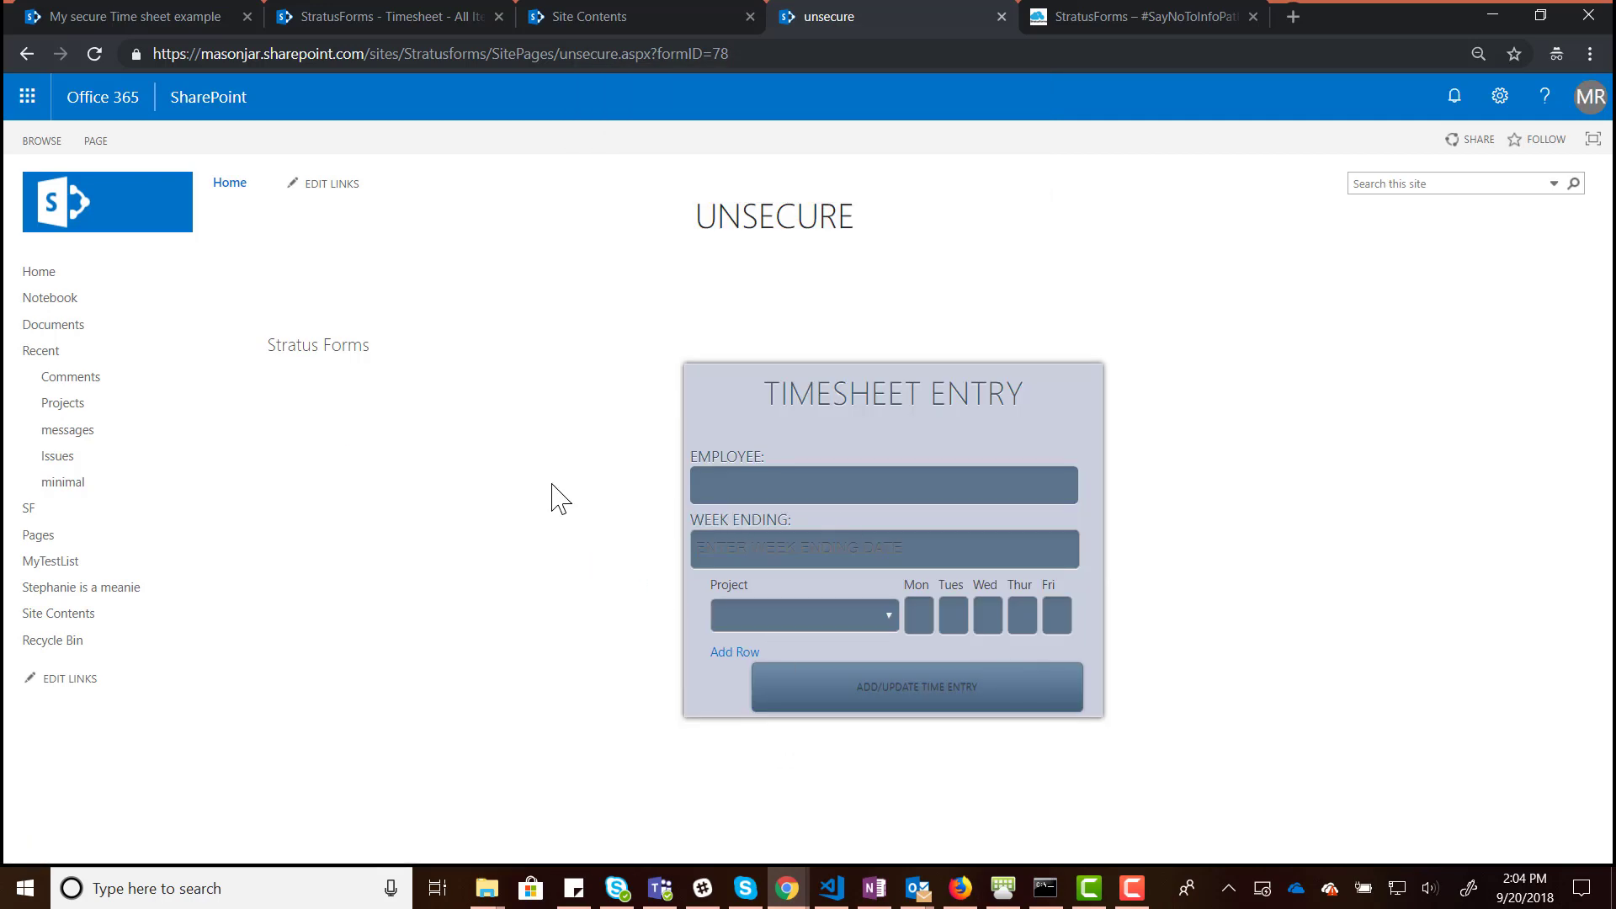
{"action": "left_click", "coordinate": [818, 59]}
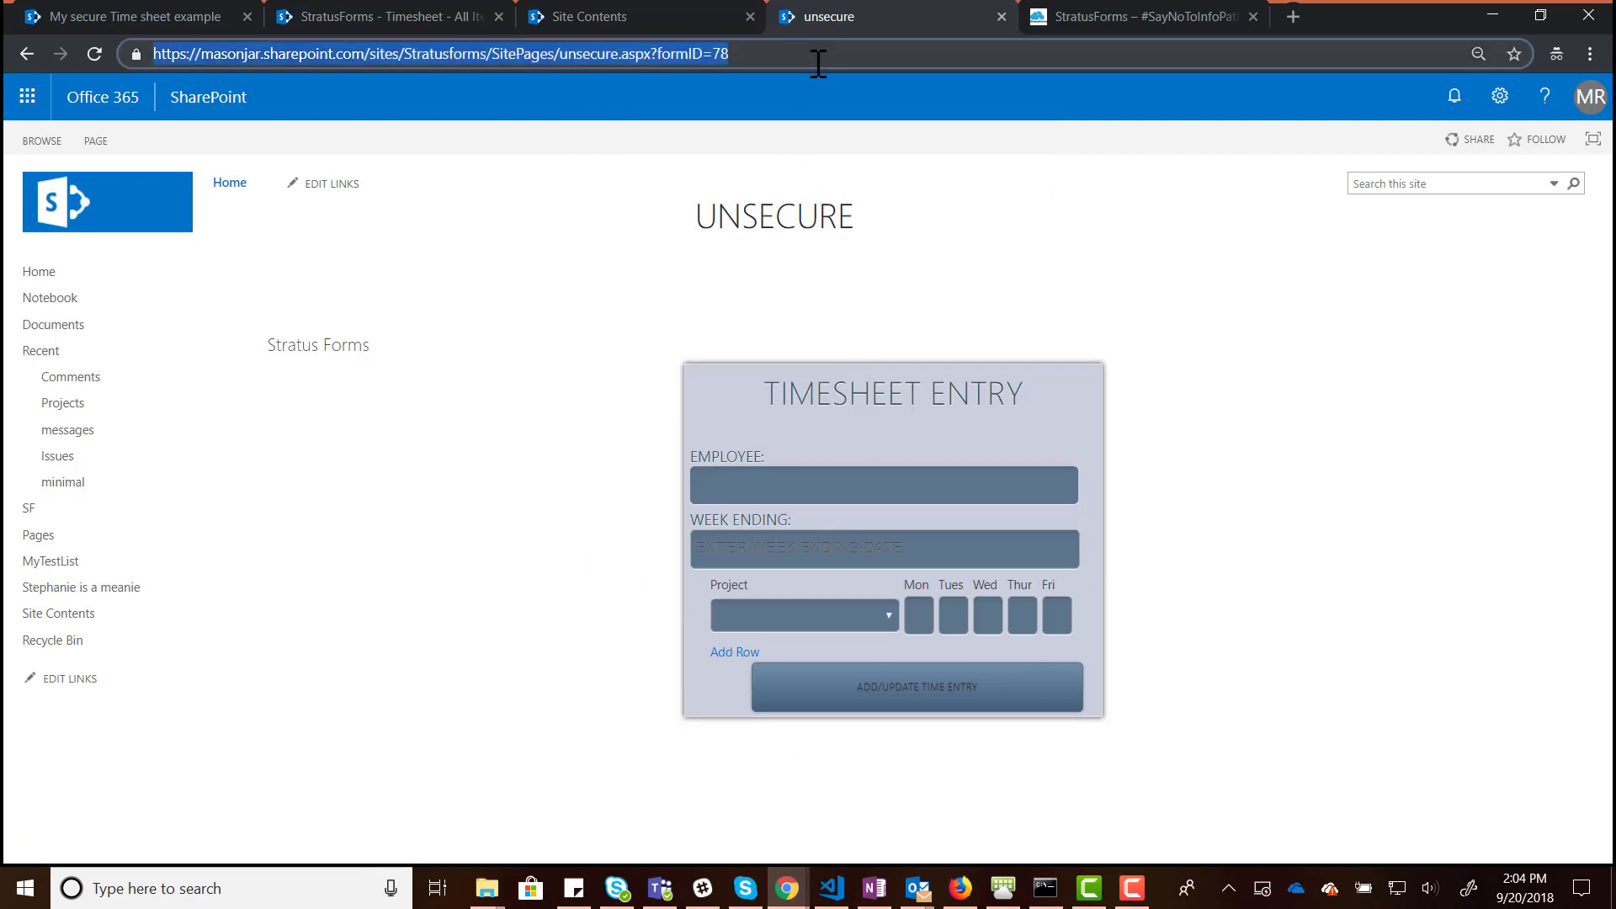
- Reload the formID 78 page and submit the correct encryption key to decrypt its hours
{"action": "key", "text": "Return"}
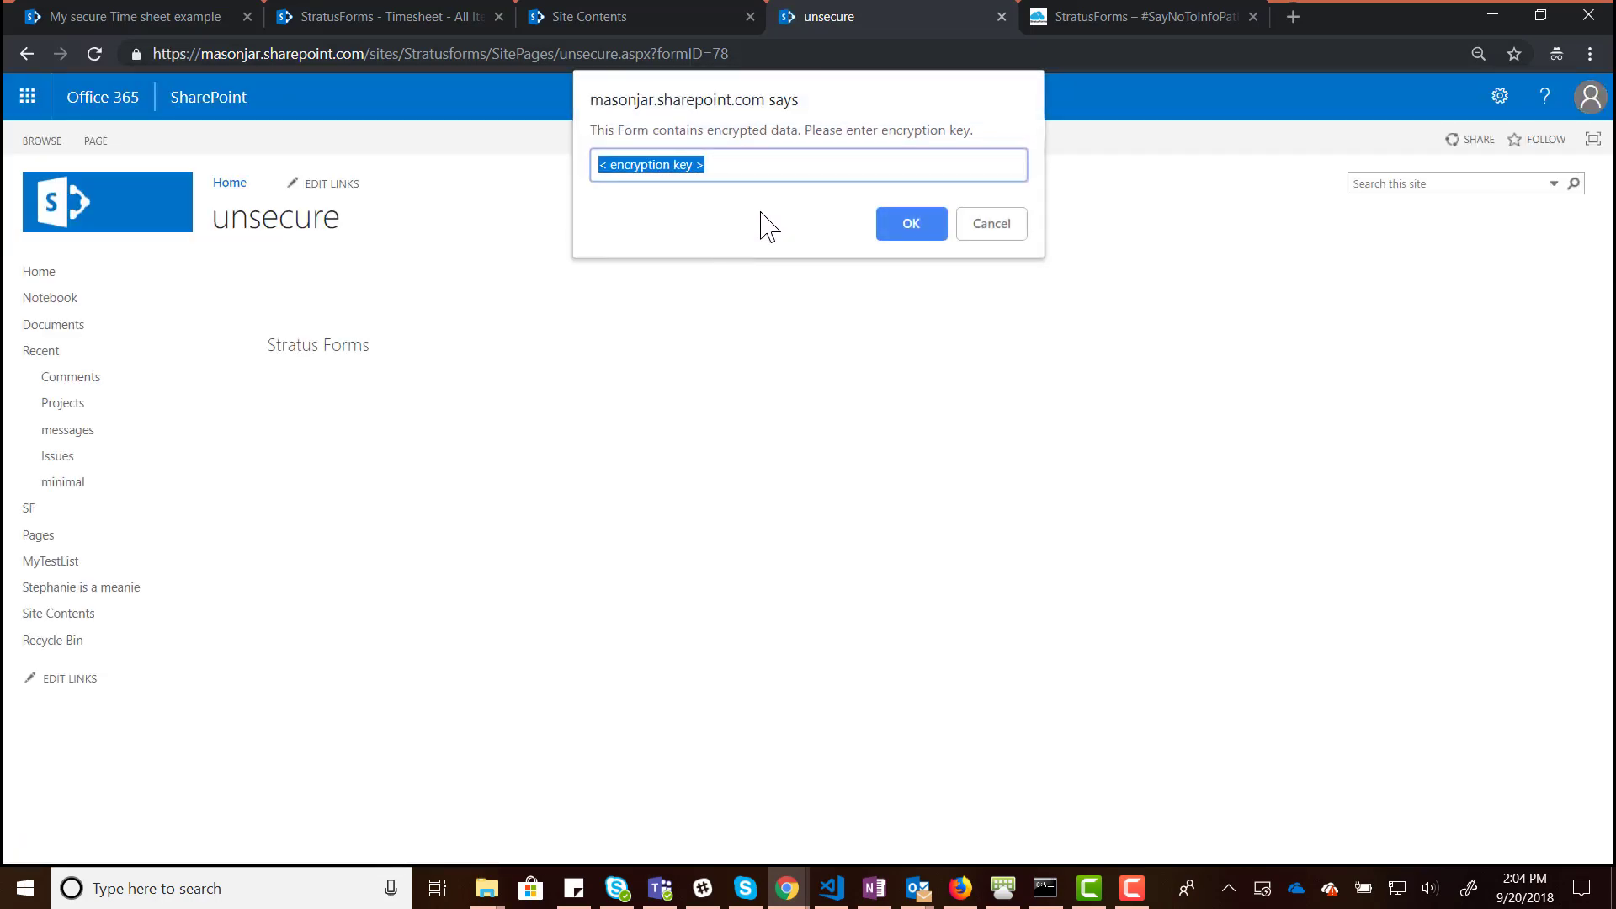
{"action": "type", "text": "MyKey"}
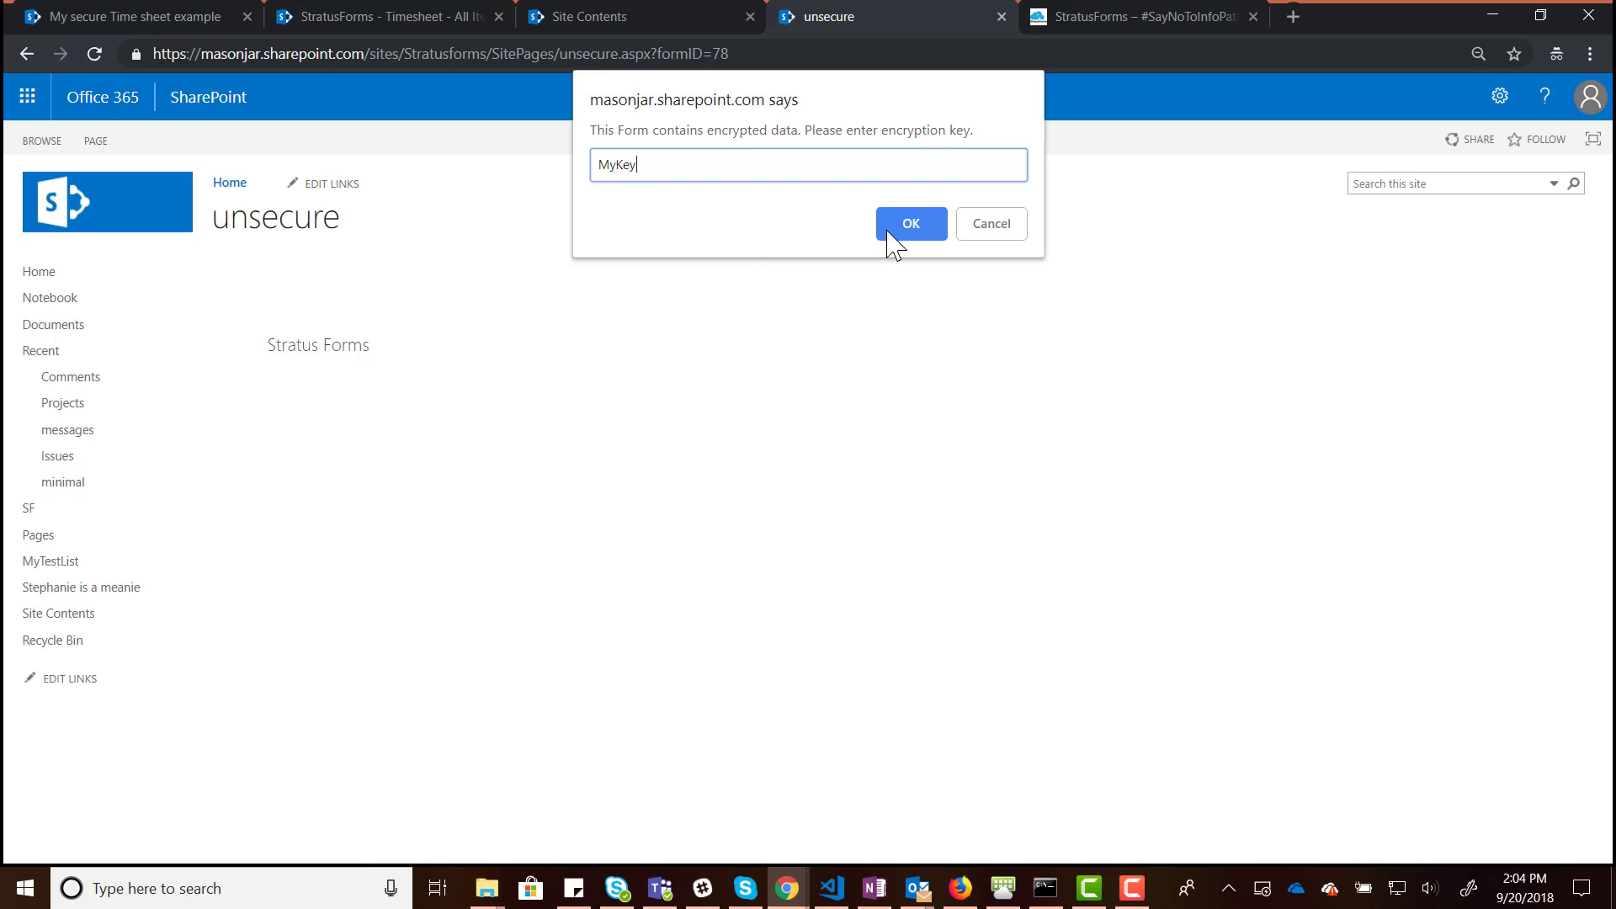
{"action": "left_click", "coordinate": [902, 224]}
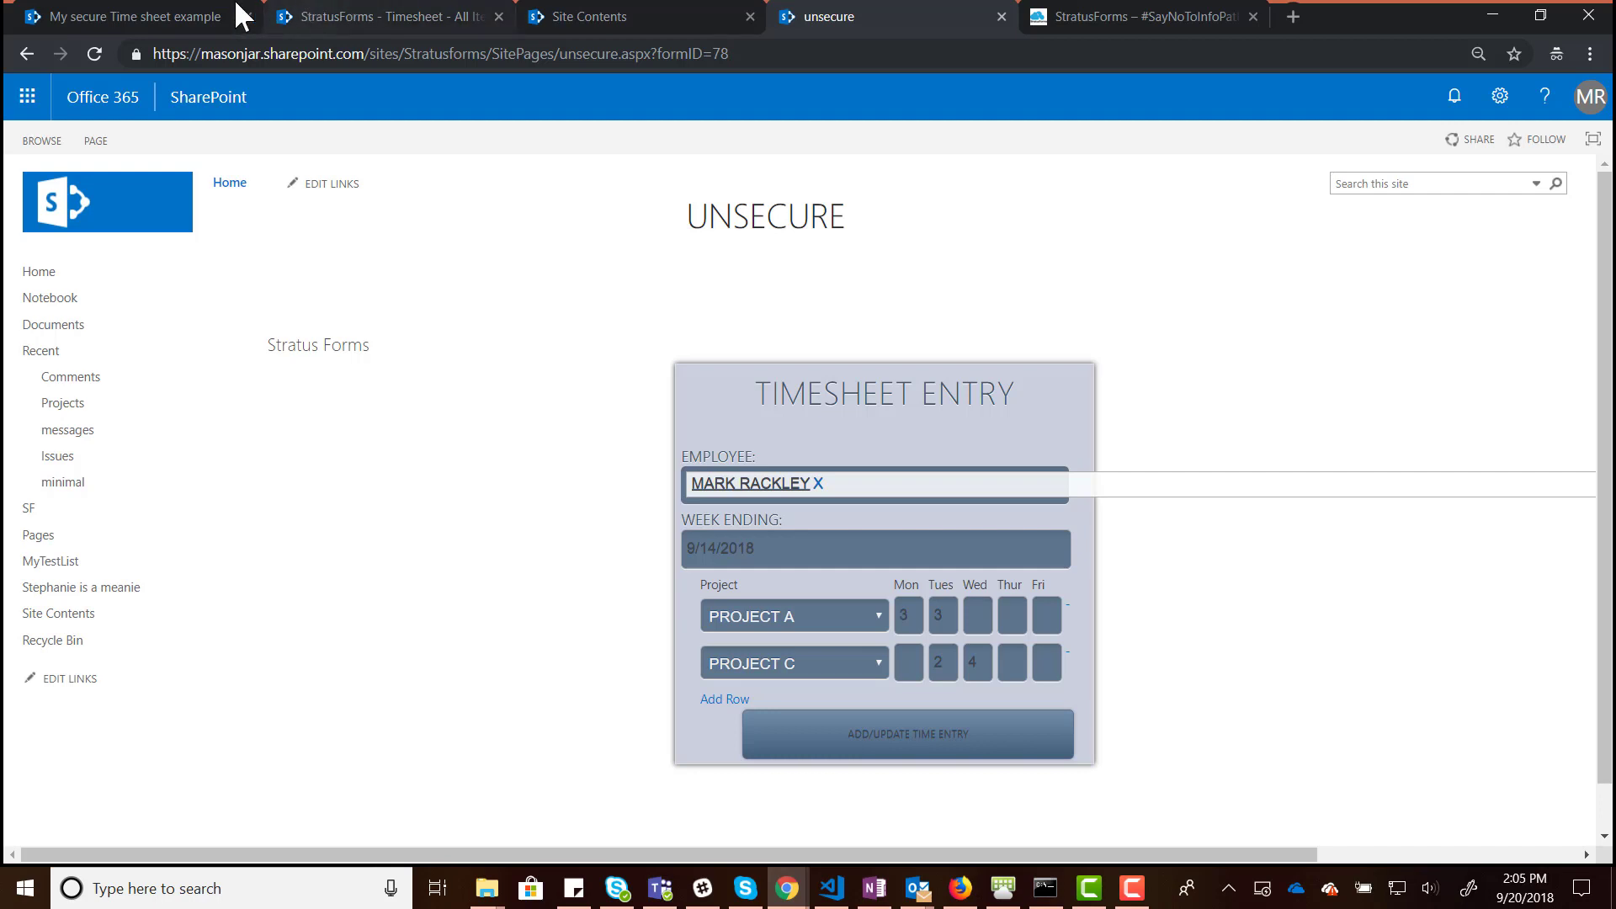
- On My secure Time sheet example, encrypt only SFEncrypt-marked fields and open Edit Form HTML
{"action": "left_click", "coordinate": [139, 17]}
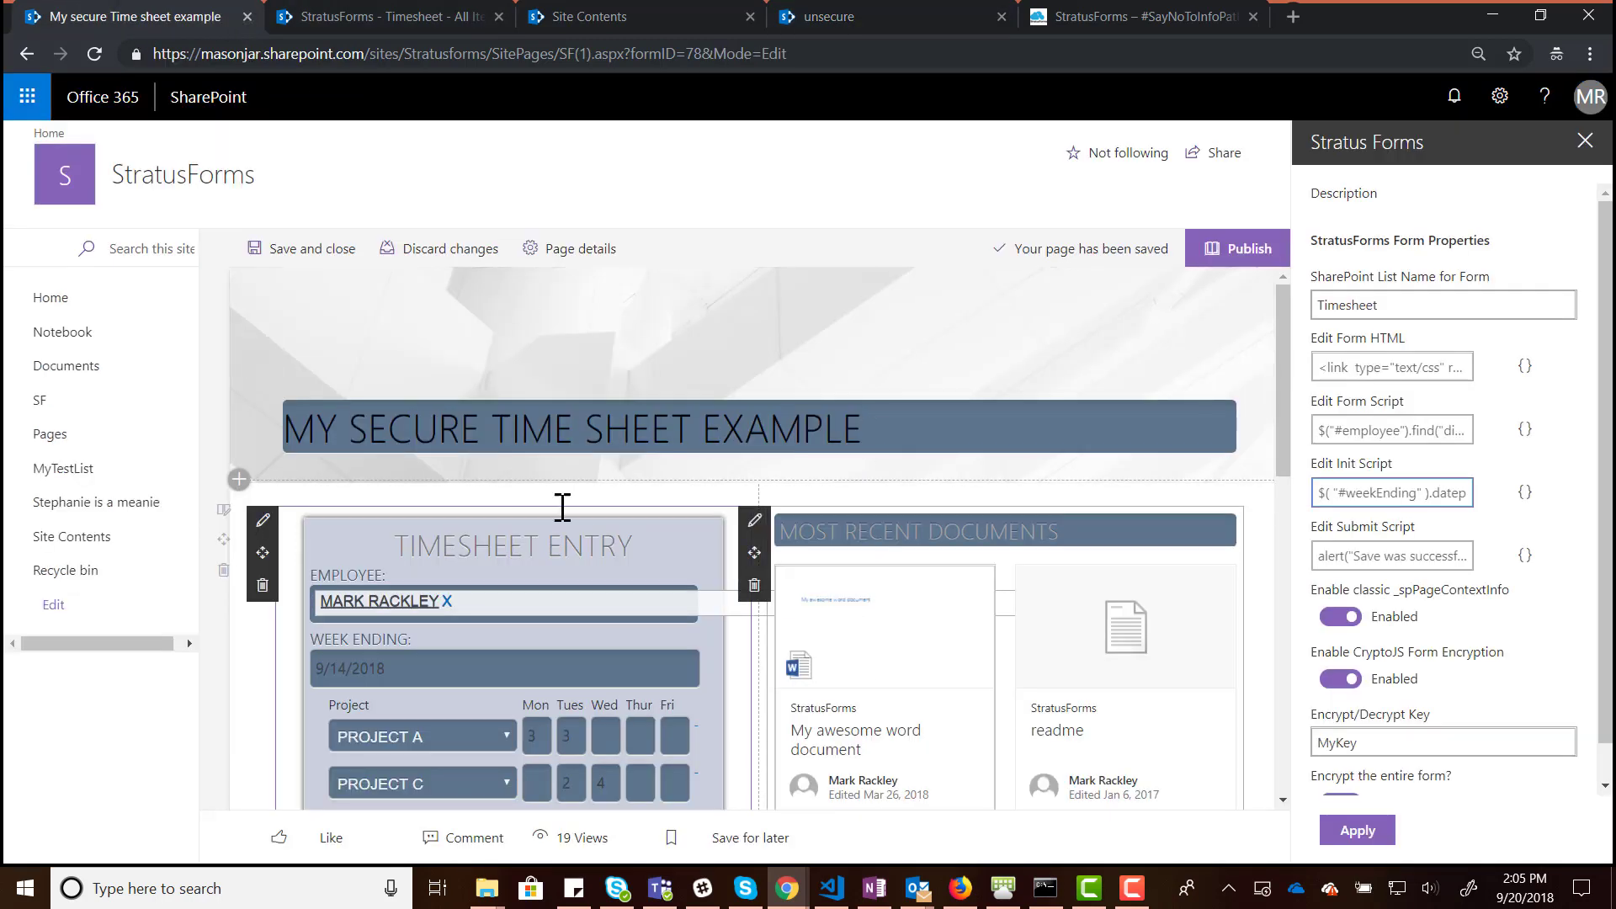
{"action": "scroll", "coordinate": [533, 472], "scroll_direction": "down", "scroll_amount": 1}
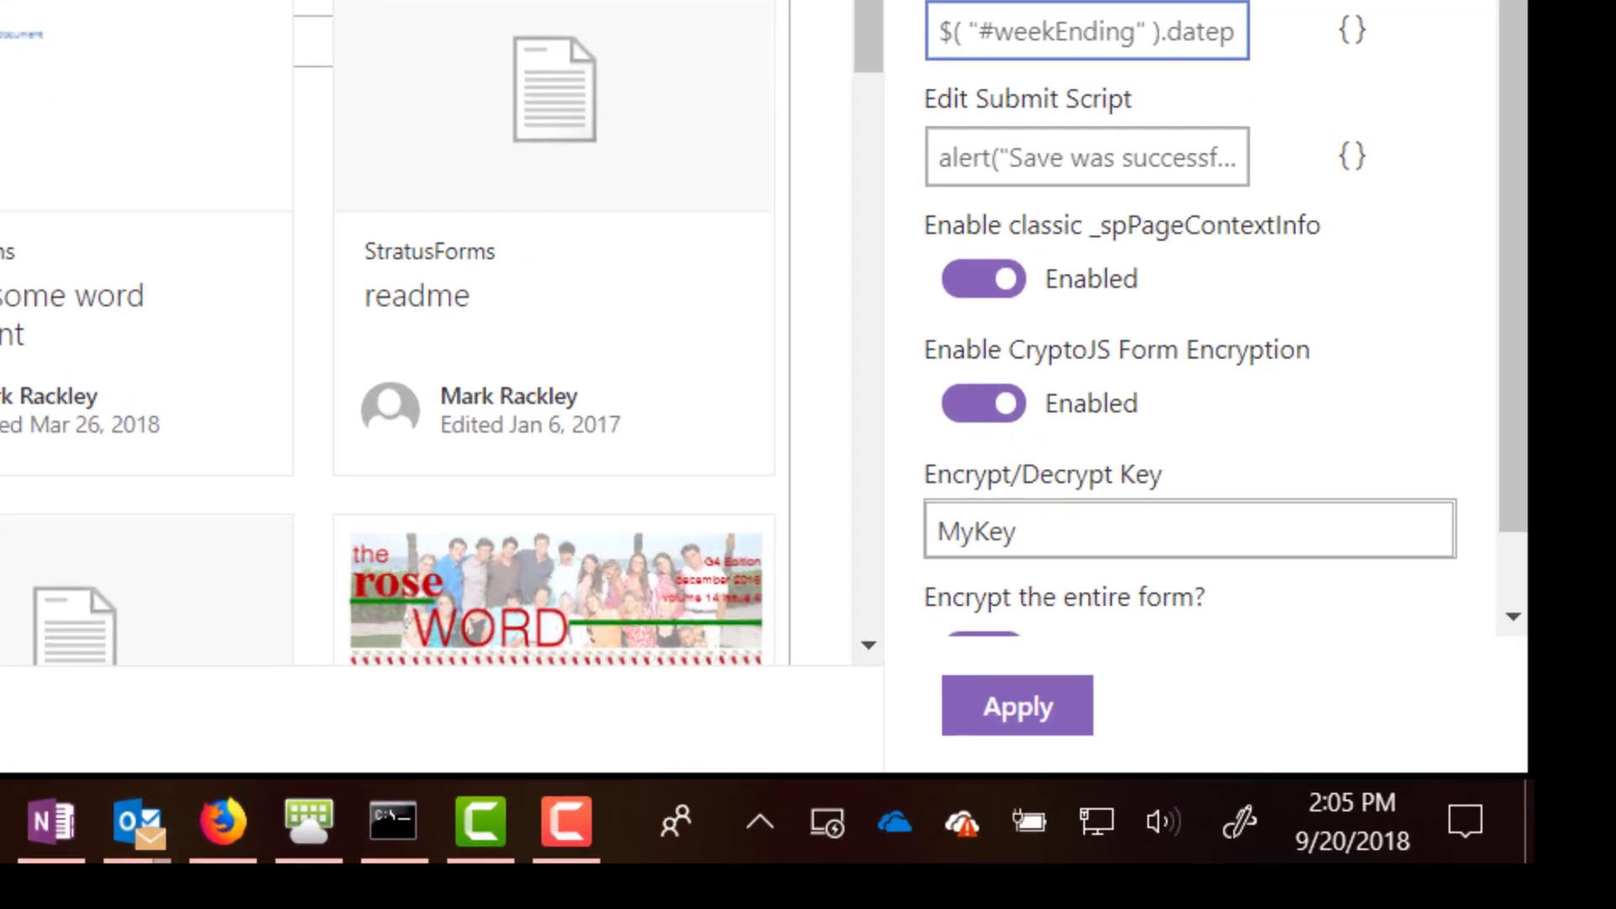
{"action": "scroll", "coordinate": [836, 548], "scroll_direction": "down", "scroll_amount": 3}
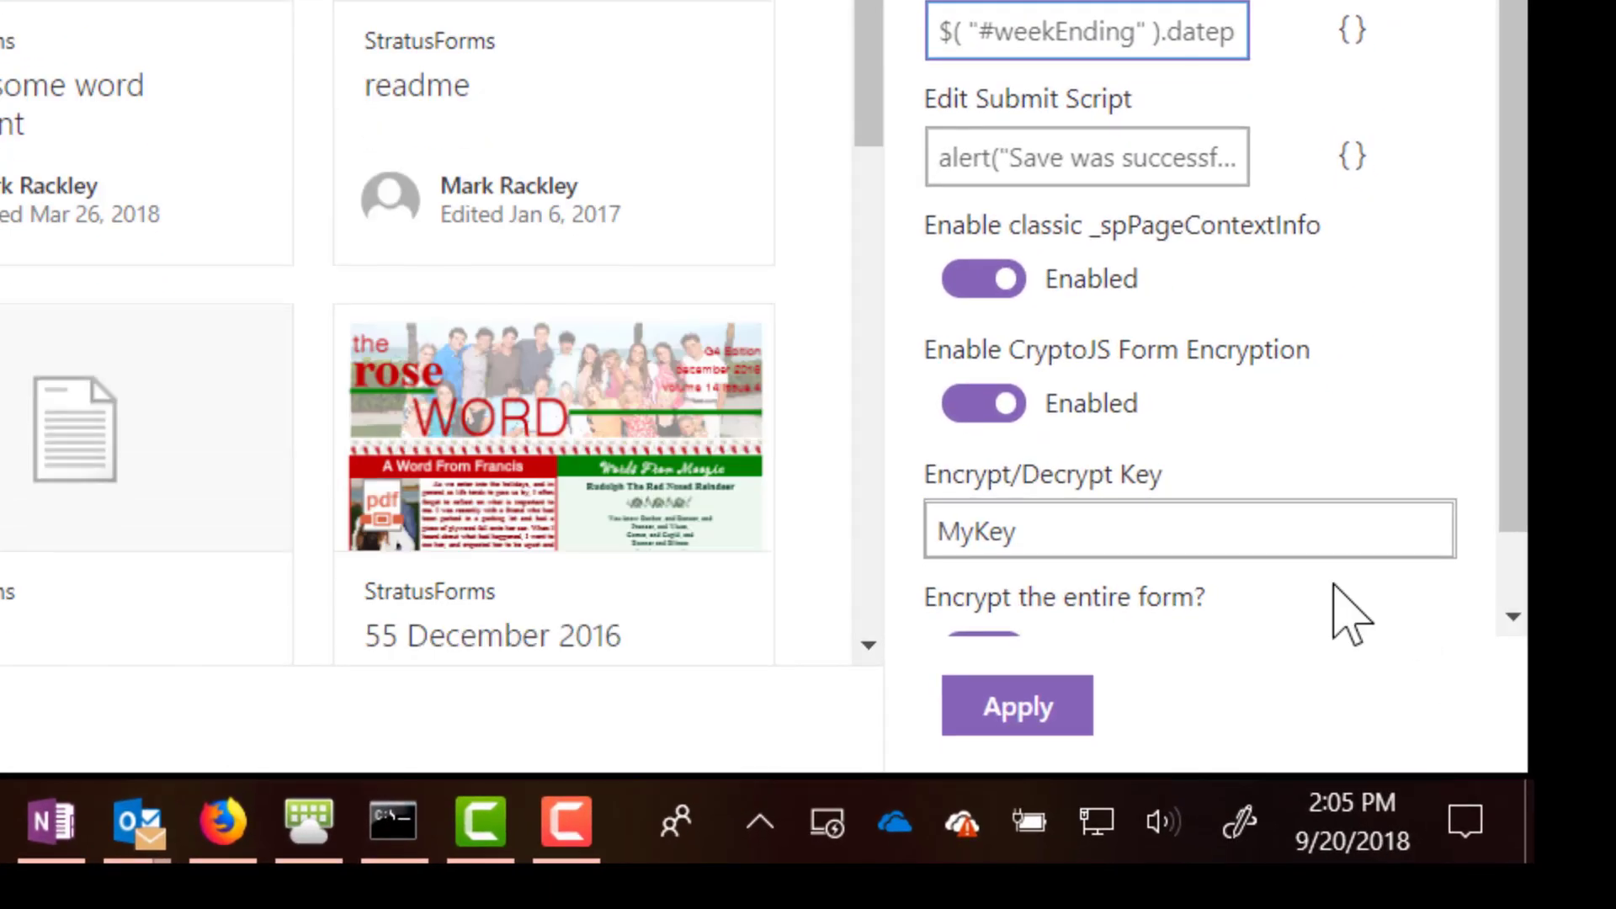
{"action": "scroll", "coordinate": [1346, 614], "scroll_direction": "down", "scroll_amount": 1}
{"action": "left_click", "coordinate": [1018, 572]}
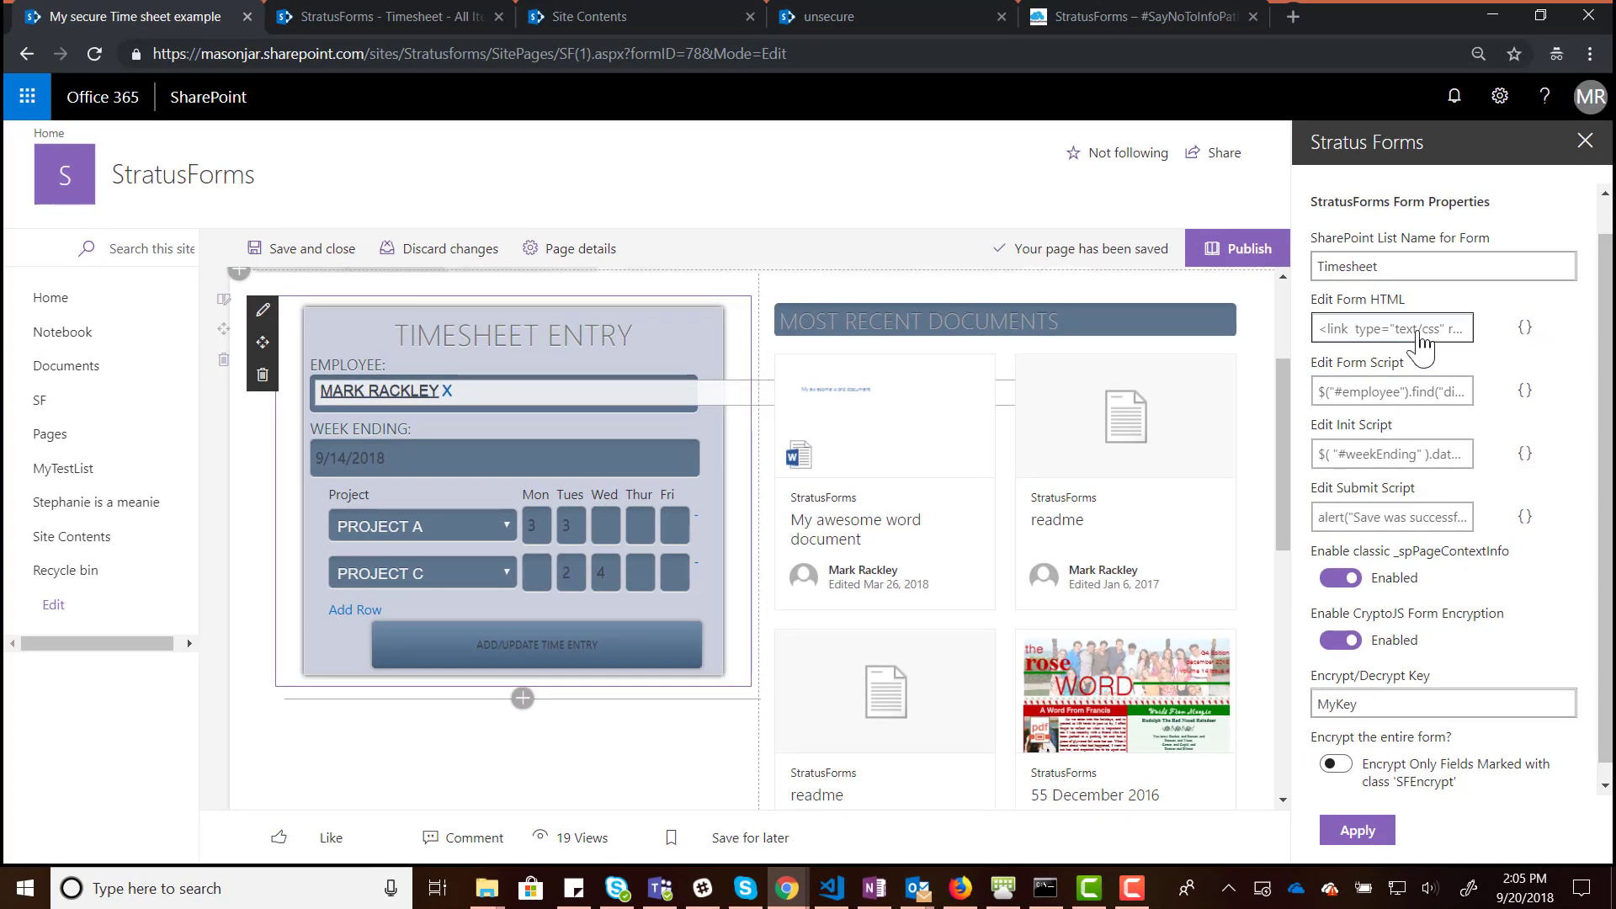
{"action": "left_click", "coordinate": [1389, 328]}
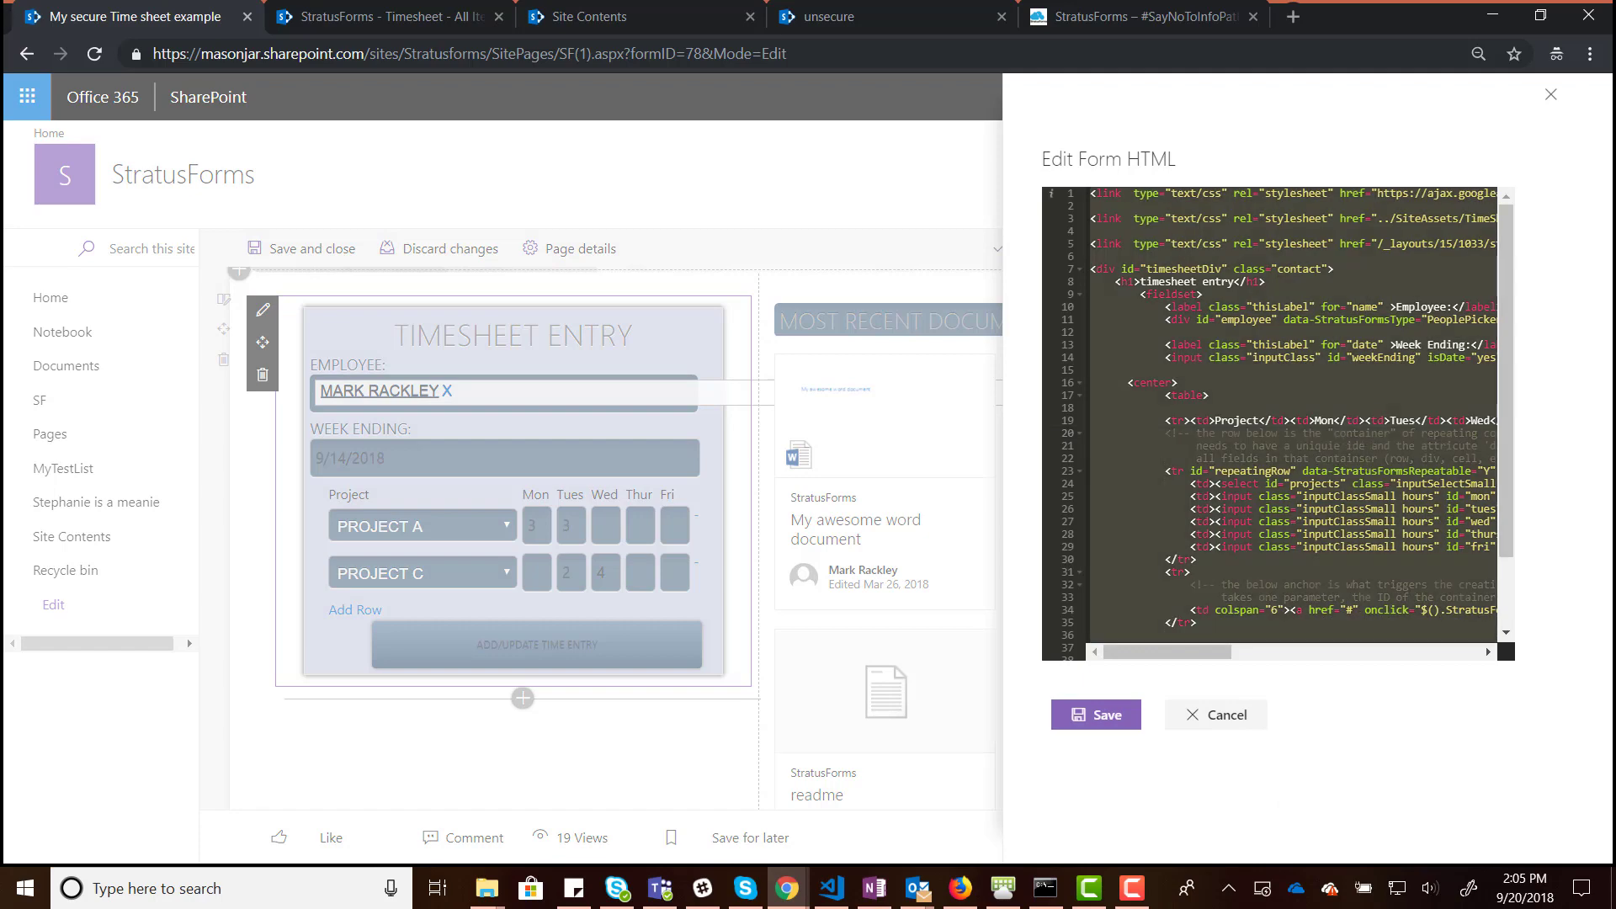
- In VS Code, duplicate the Week Ending label and input lines below the originals
{"action": "key", "text": "alt+Tab"}
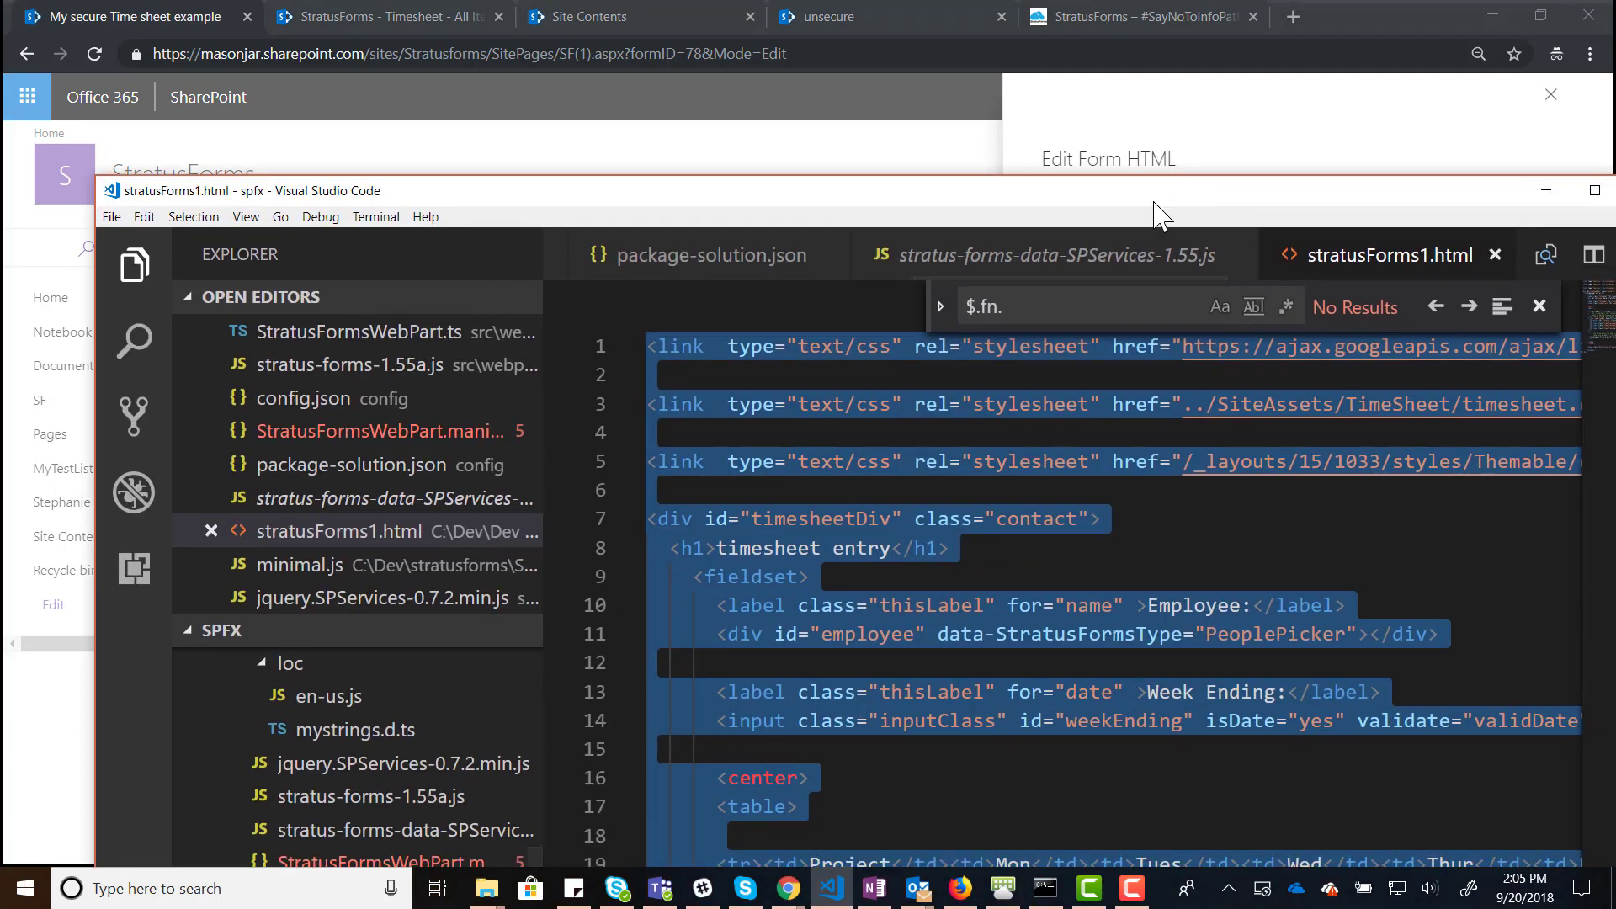
{"action": "double_click", "coordinate": [1140, 202]}
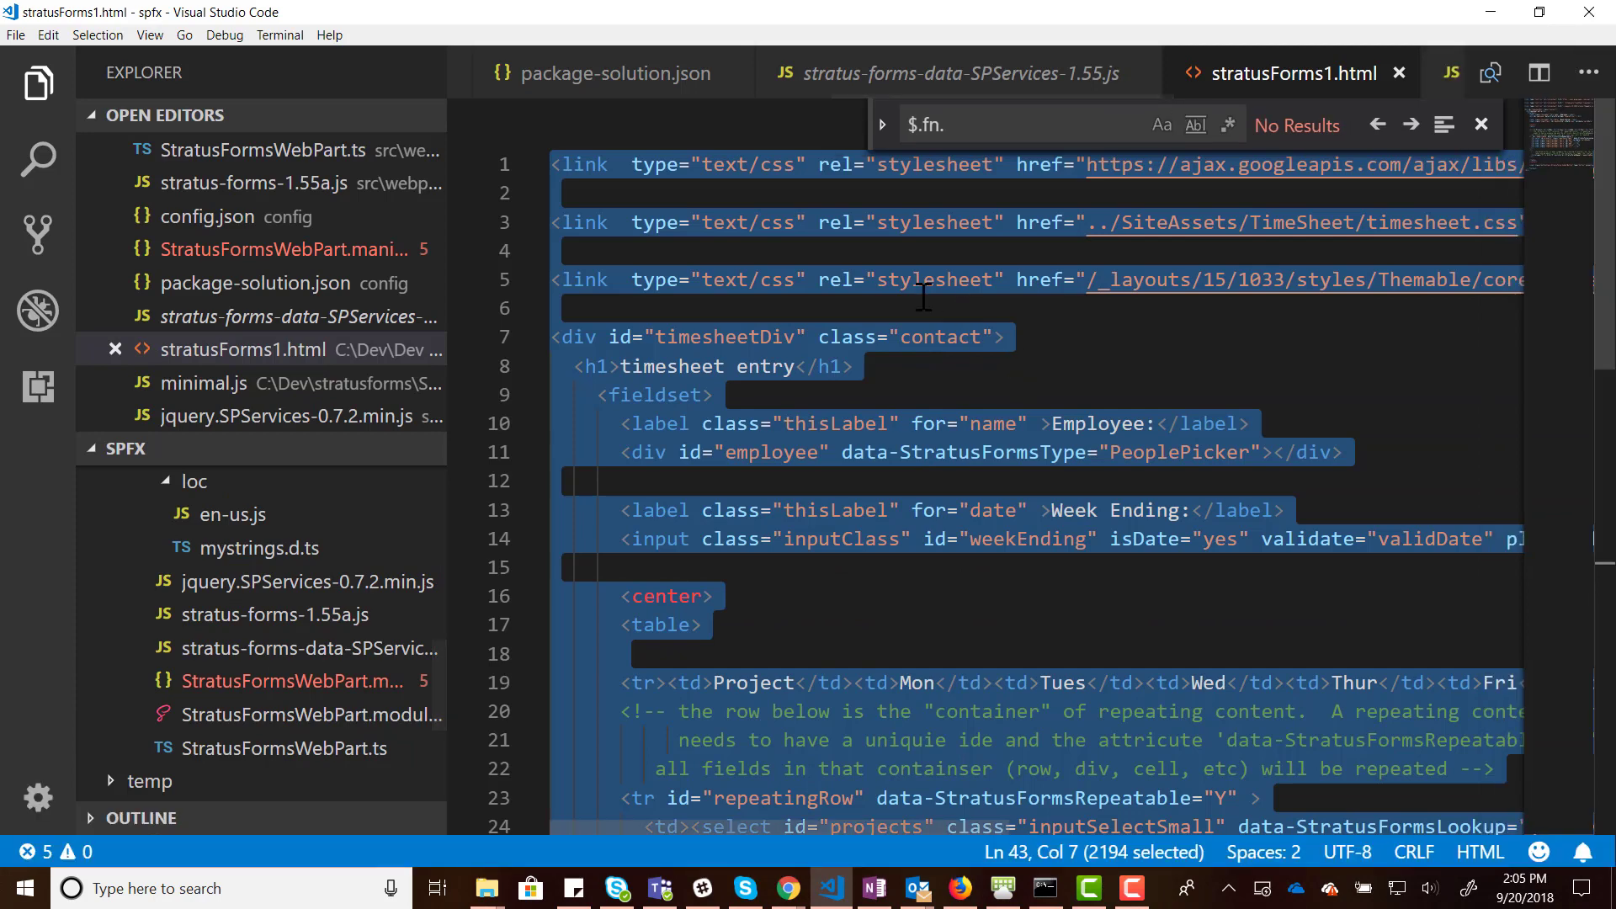
{"action": "key", "text": "Escape"}
{"action": "scroll", "coordinate": [842, 421], "scroll_direction": "up", "scroll_amount": 1}
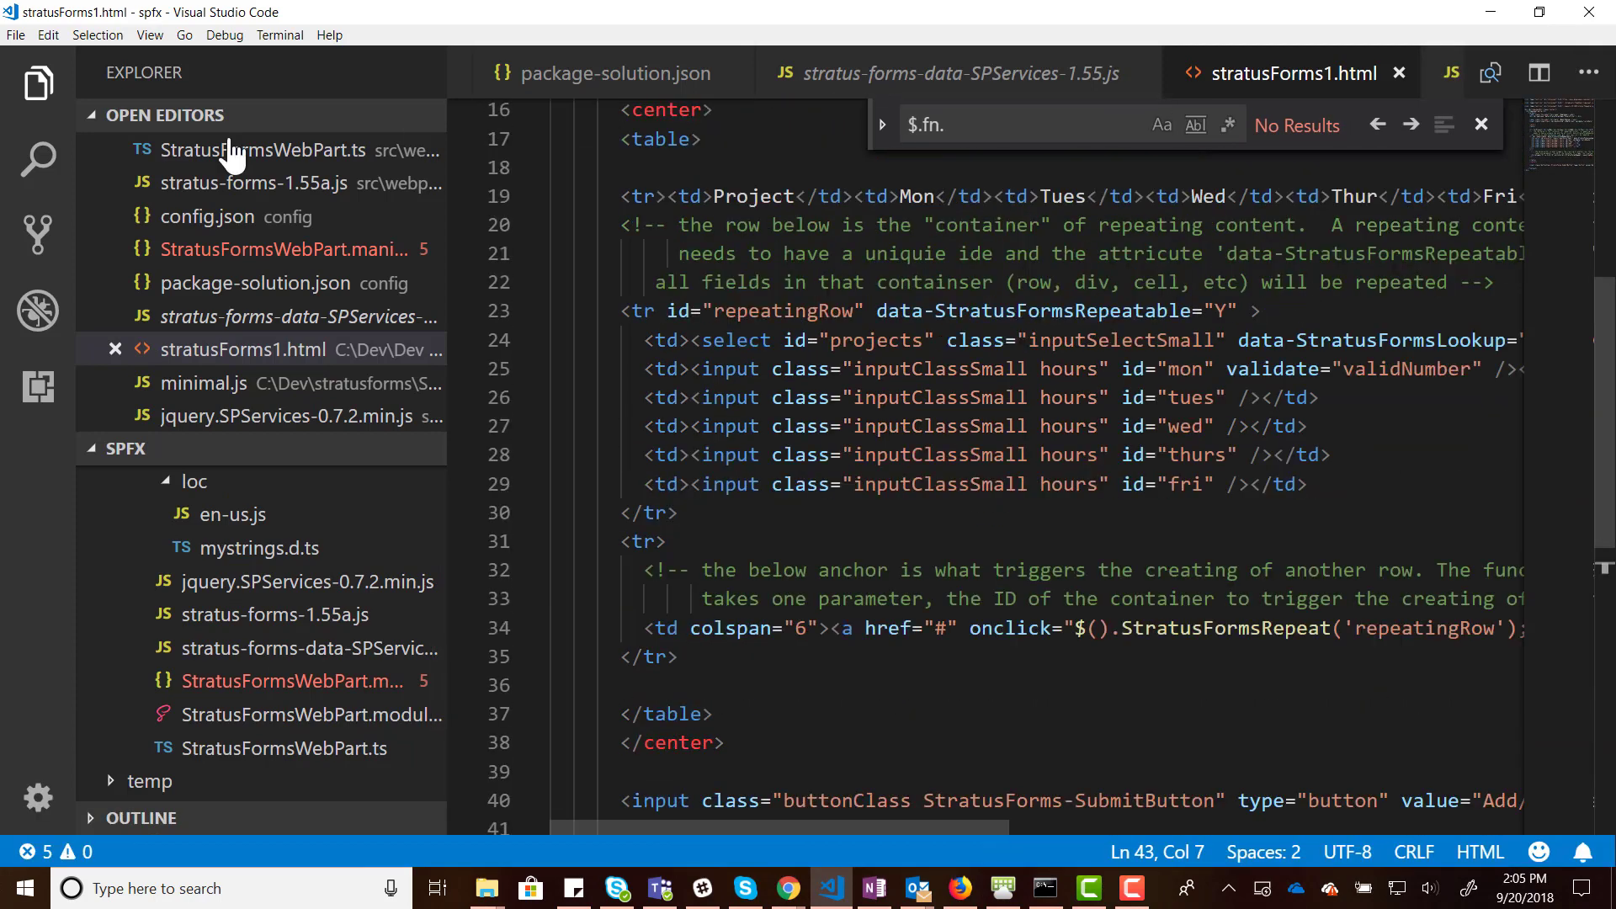
{"action": "left_click", "coordinate": [38, 83]}
{"action": "left_click", "coordinate": [762, 369]}
{"action": "scroll", "coordinate": [761, 368], "scroll_direction": "up", "scroll_amount": 5}
{"action": "left_click", "coordinate": [661, 405]}
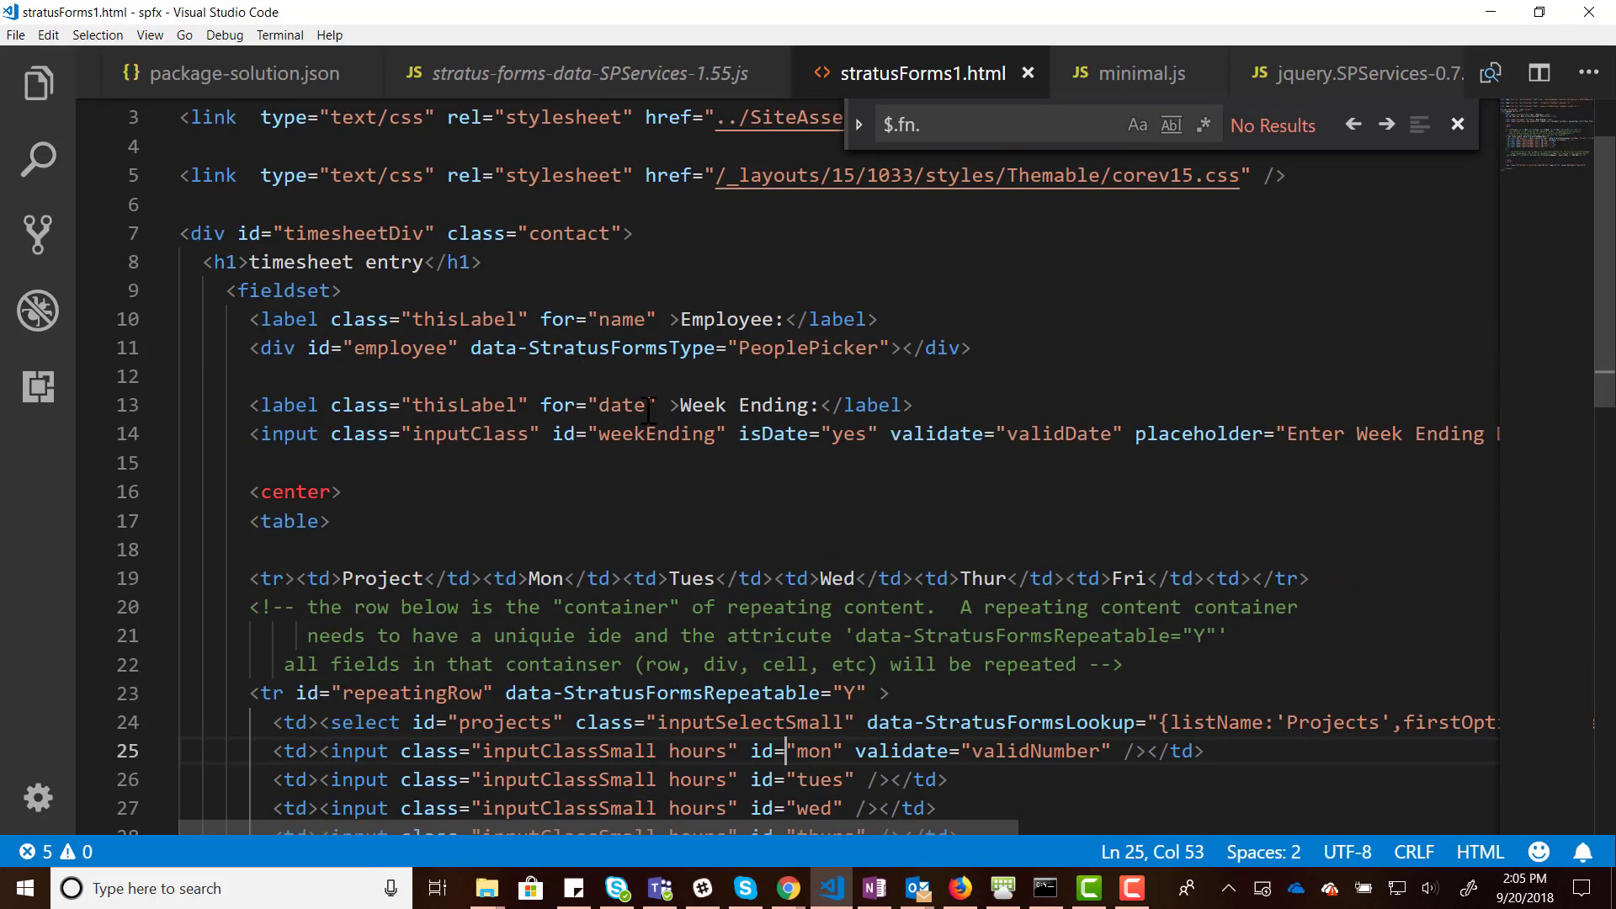
{"action": "key", "text": "Home"}
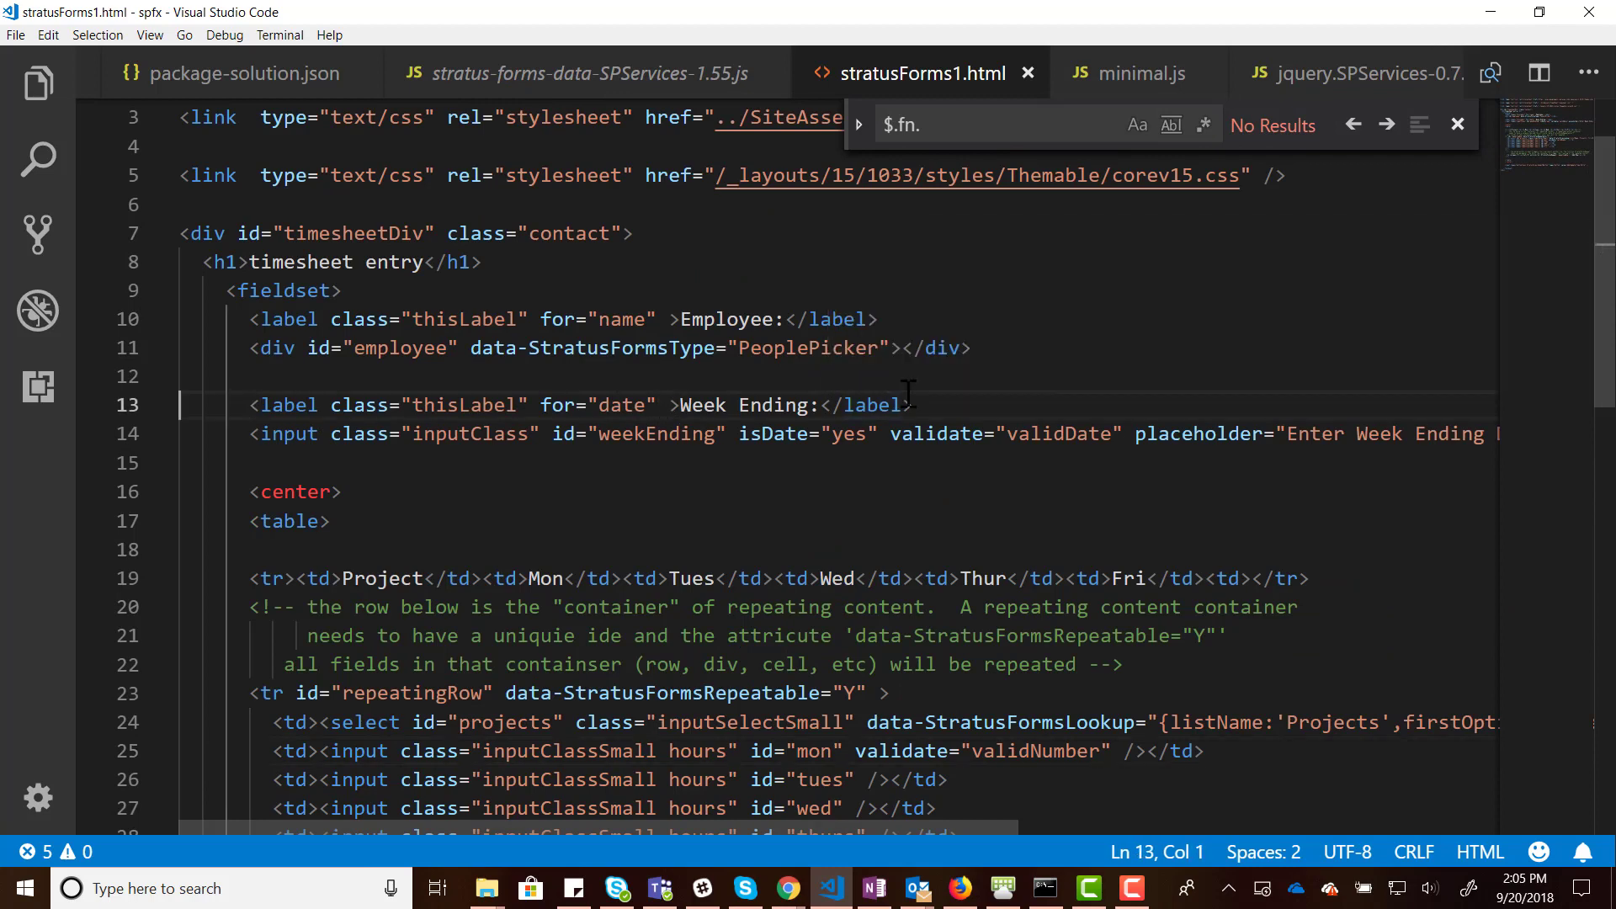
{"action": "key", "text": "shift+Down"}
{"action": "key", "text": "shift+Down"}
{"action": "key", "text": "ctrl+c"}
{"action": "key", "text": "Right"}
{"action": "key", "text": "Return"}
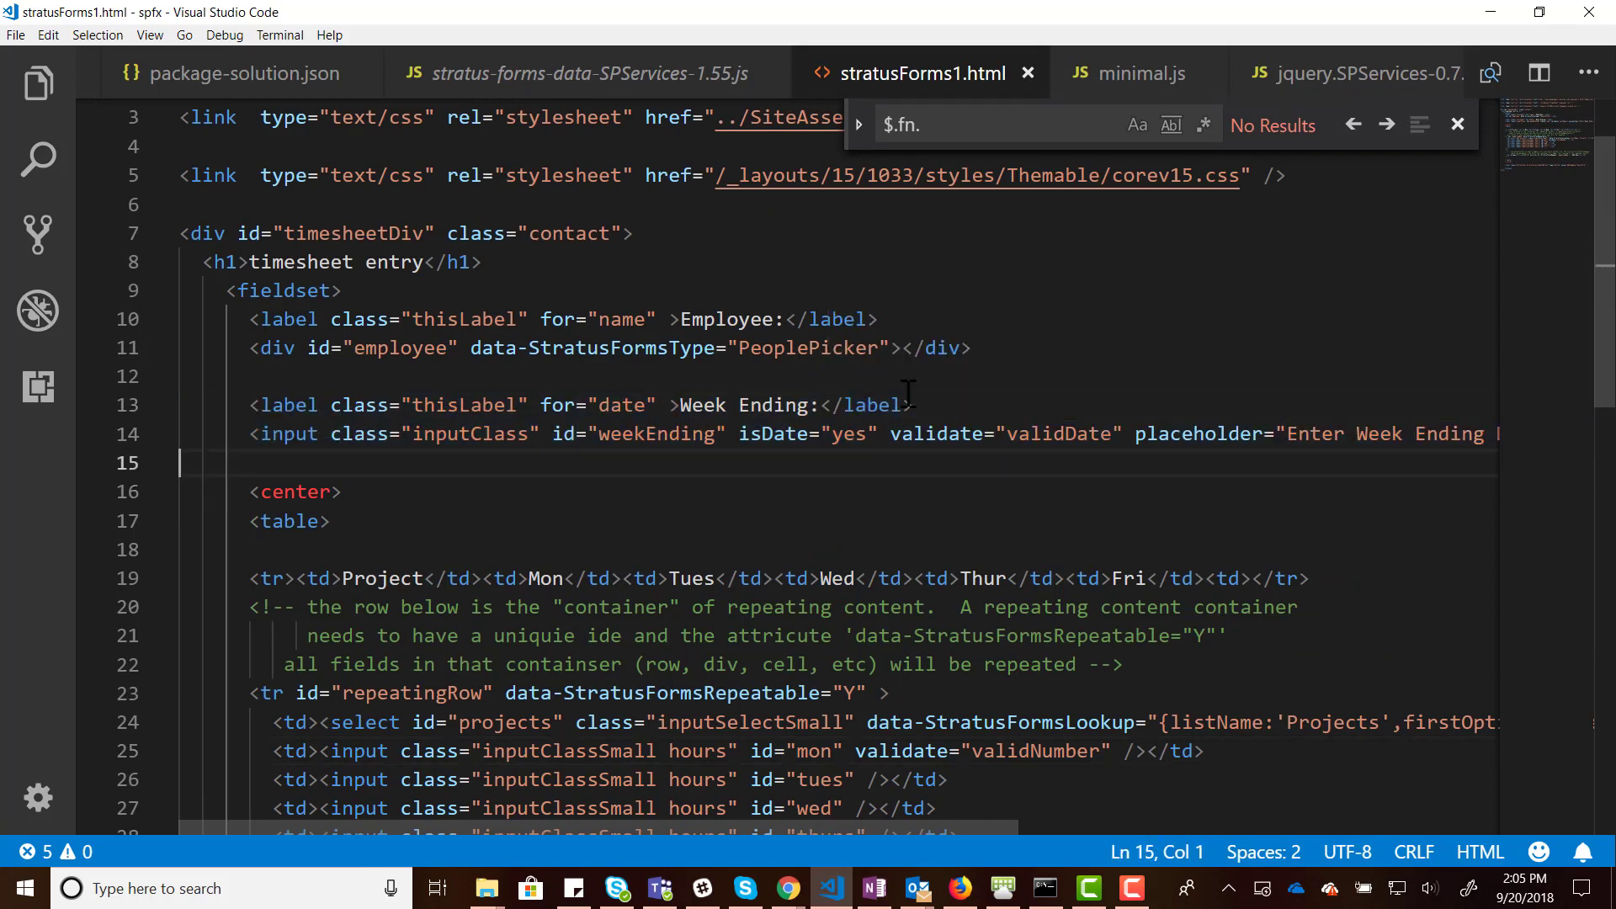
{"action": "key", "text": "ctrl+v"}
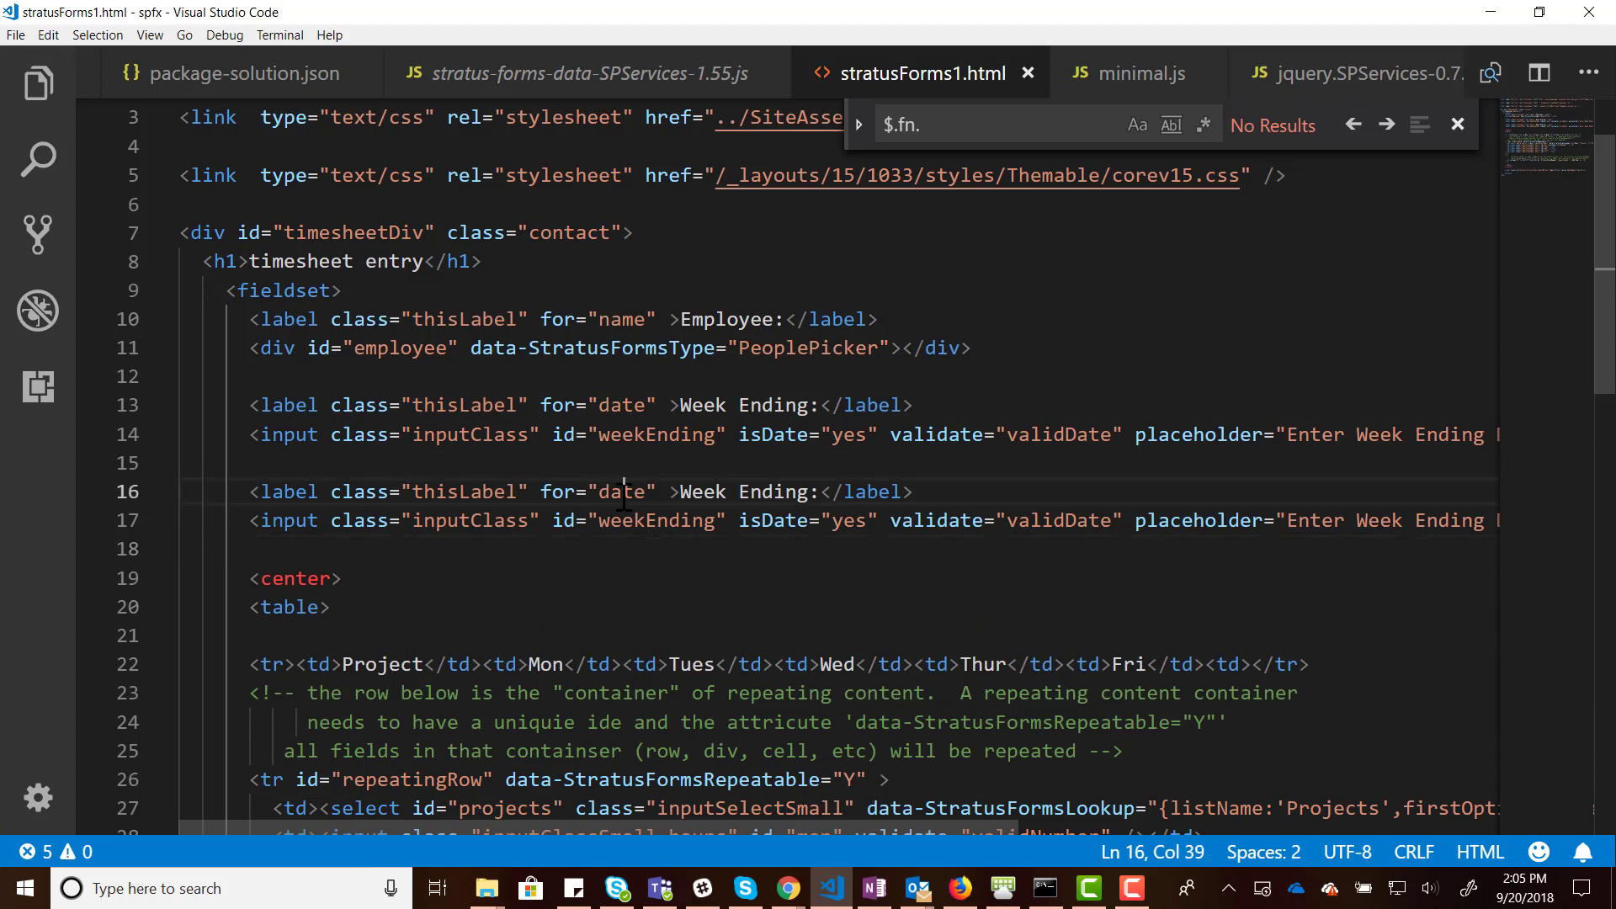
- Relabel the duplicated label as SSN and change the input id to ssn
{"action": "double_click", "coordinate": [637, 503]}
{"action": "left_click_drag", "start_coordinate": [547, 490], "coordinate": [695, 492]}
{"action": "key", "text": "Delete"}
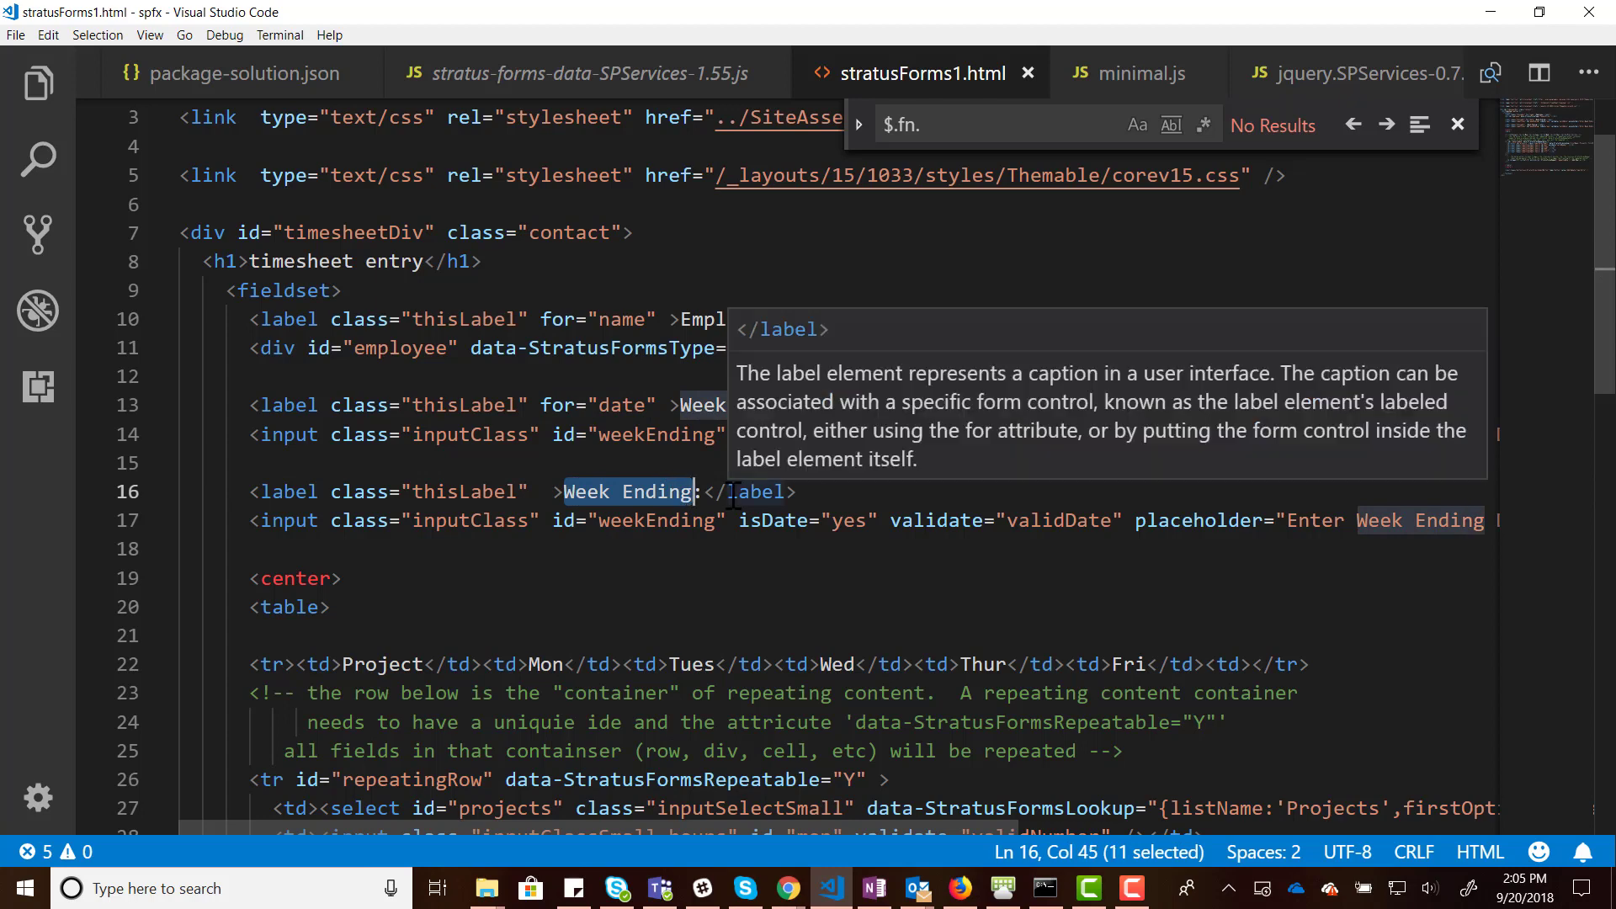
{"action": "type", "text": "SSN"}
{"action": "left_click", "coordinate": [468, 569]}
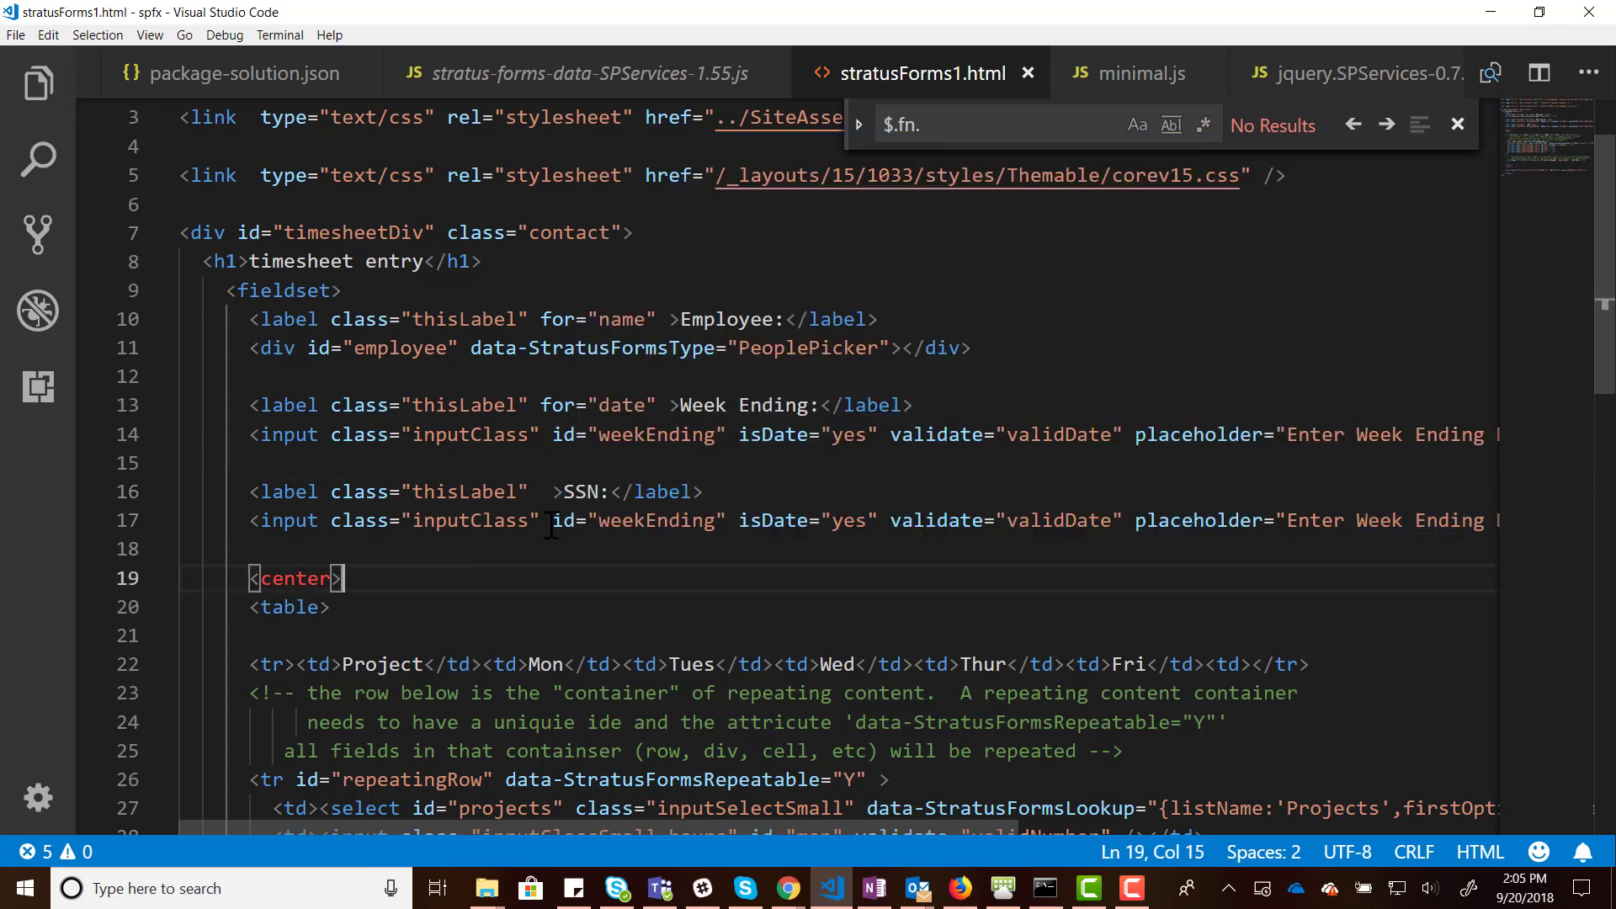
{"action": "double_click", "coordinate": [667, 521]}
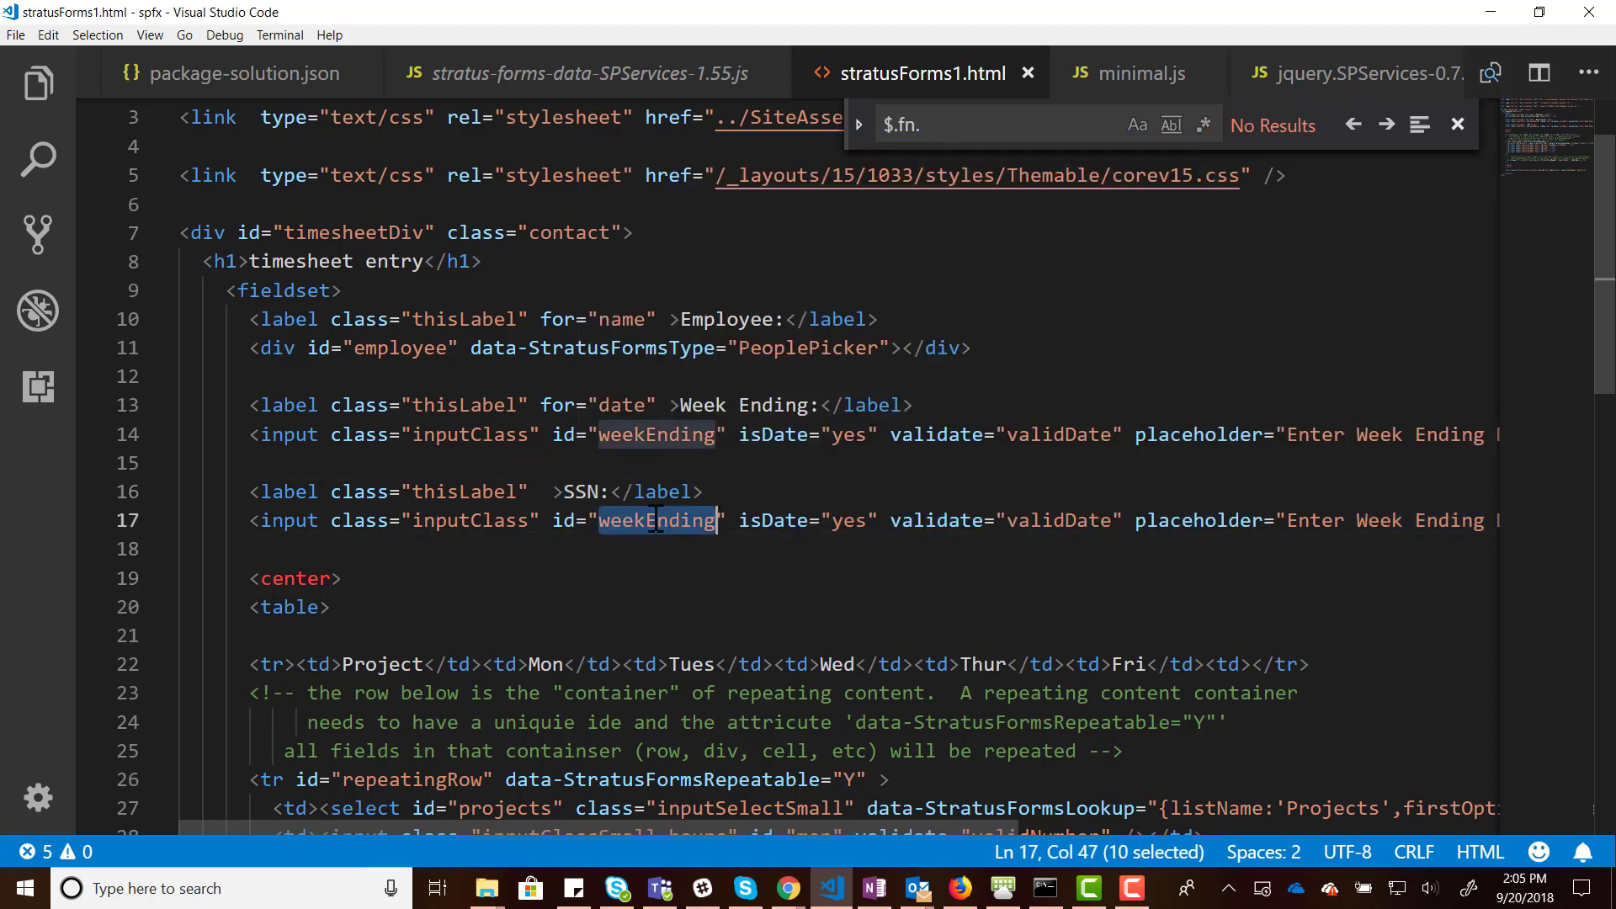
{"action": "type", "text": "ssn"}
{"action": "left_click", "coordinate": [596, 560]}
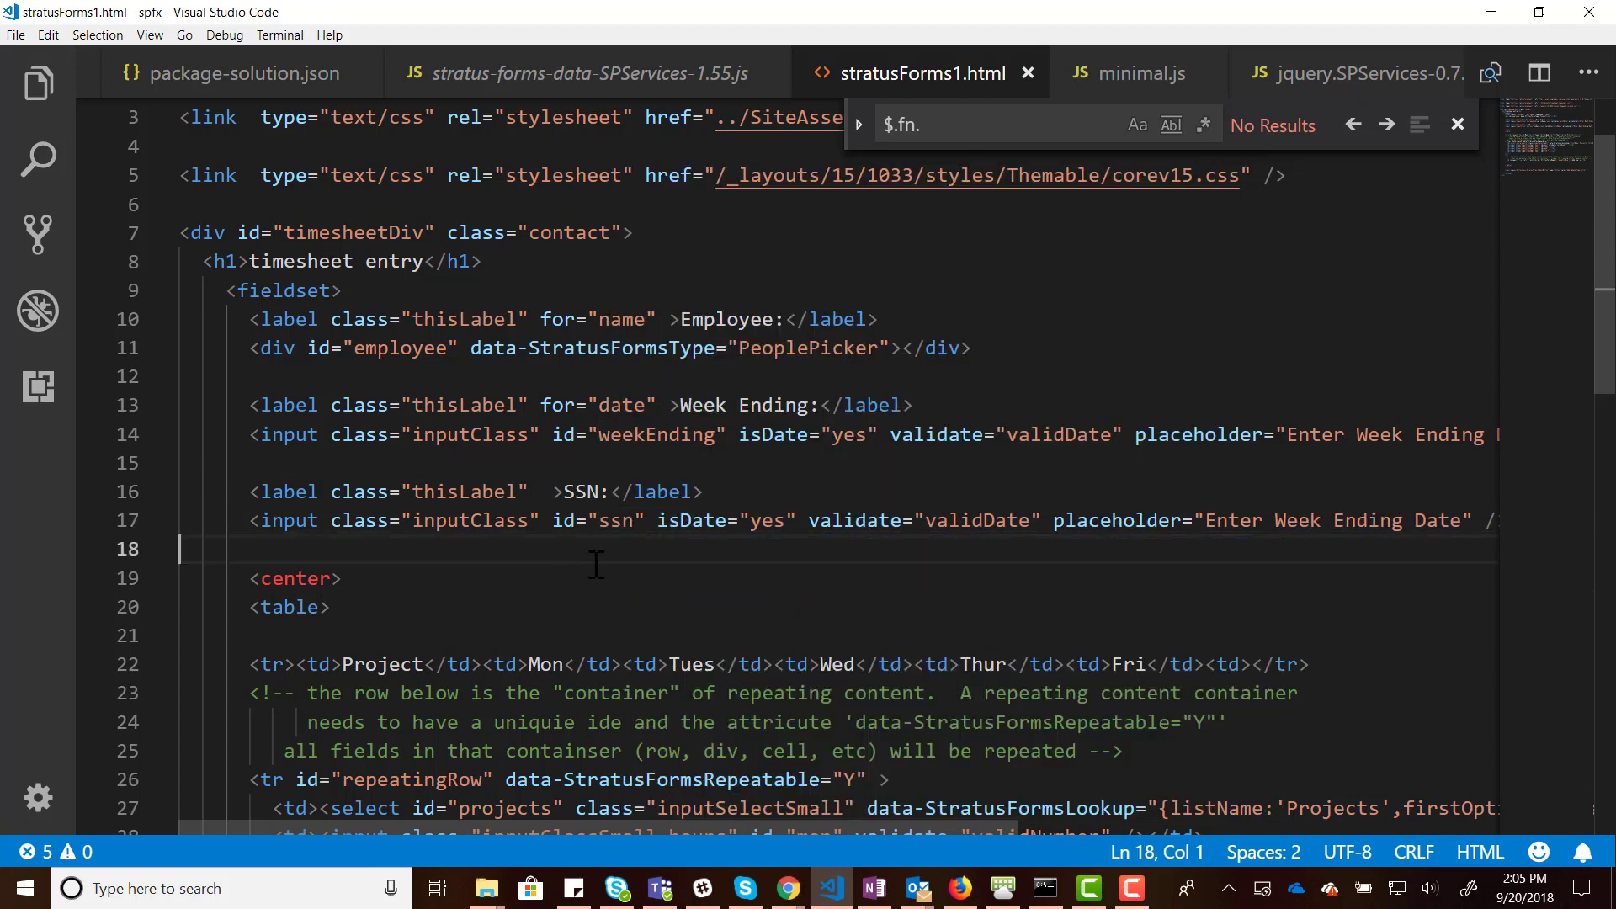
- Remove the date attributes, set the placeholder to 'Enter SSN', and add class SFEncrypt
{"action": "left_click_drag", "start_coordinate": [661, 529], "coordinate": [1046, 521]}
{"action": "key", "text": "BackSpace"}
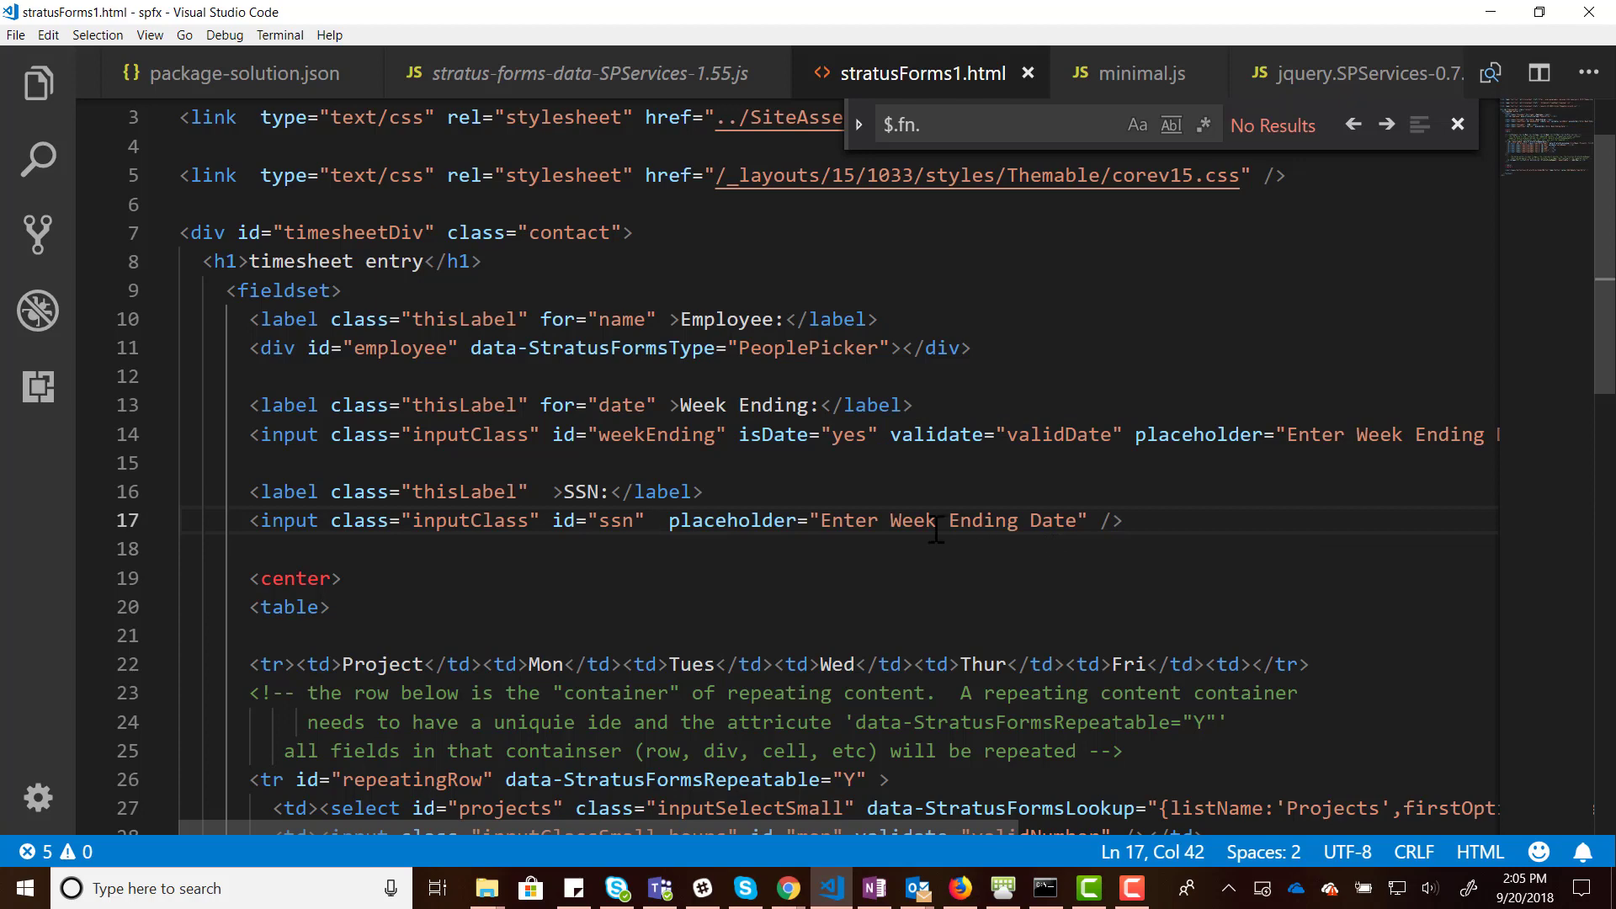
{"action": "left_click_drag", "start_coordinate": [892, 522], "coordinate": [1081, 520]}
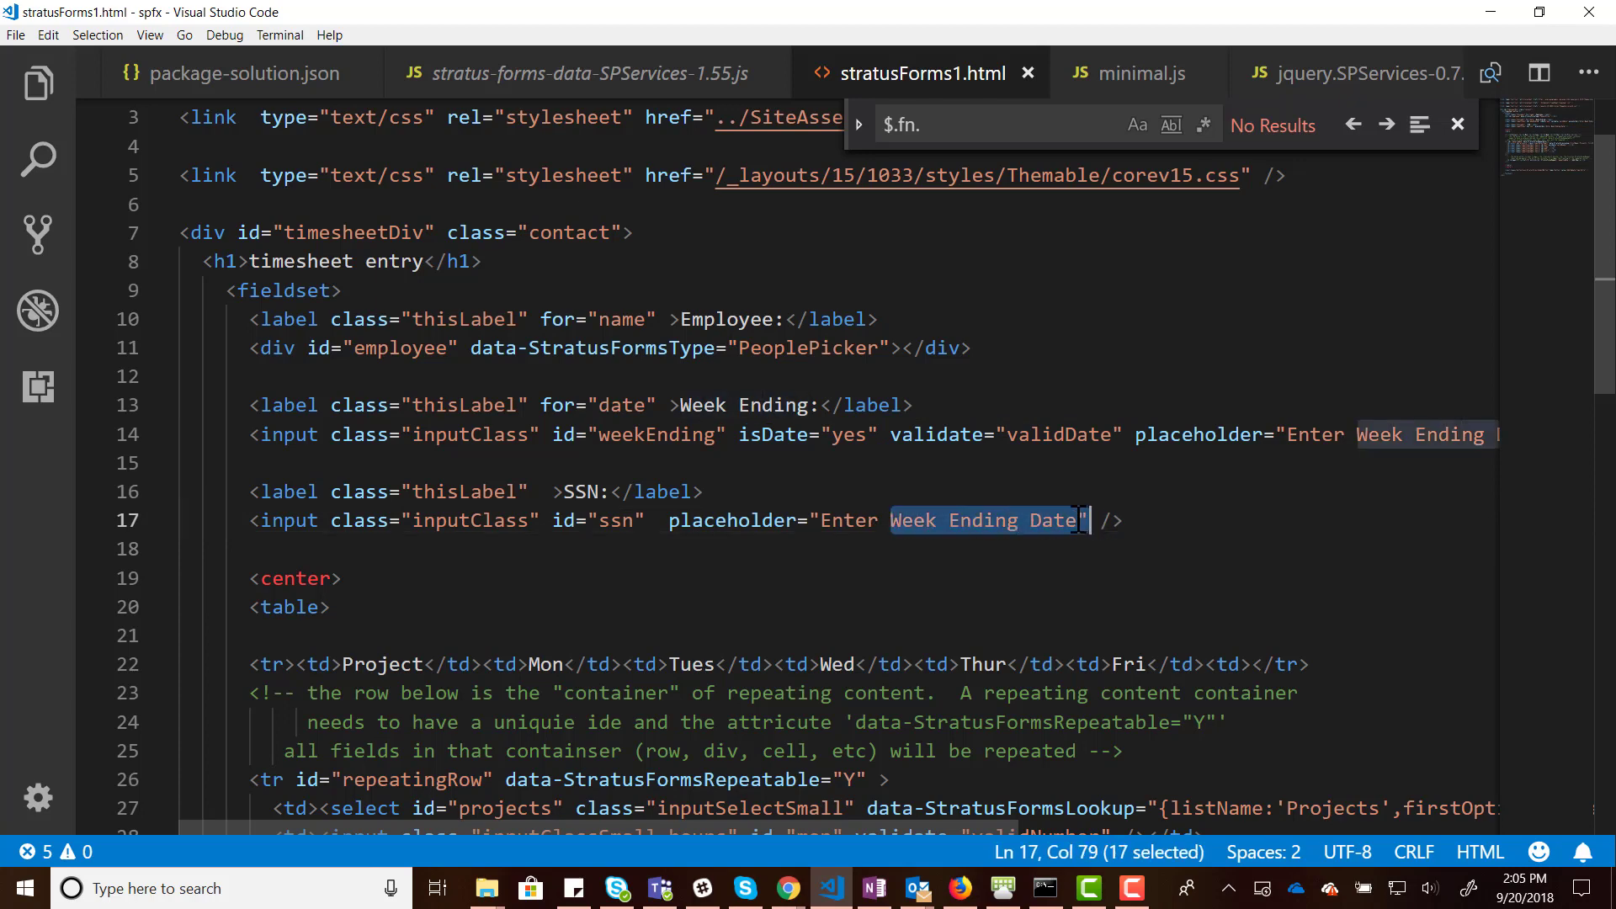
{"action": "type", "text": "SSN"}
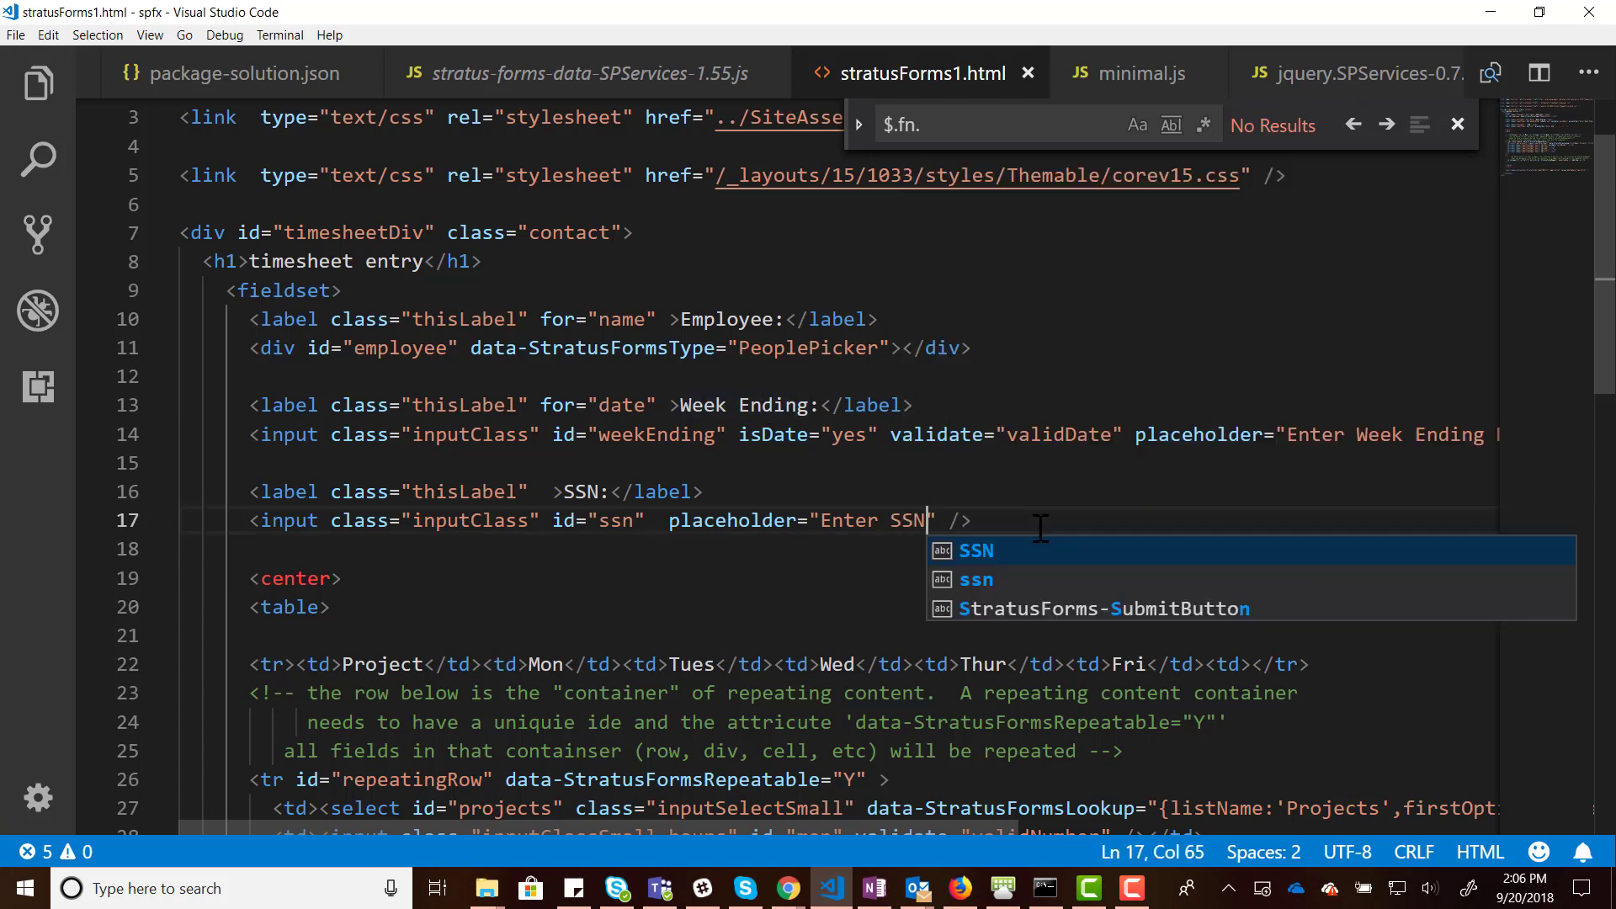
{"action": "key", "text": "Escape"}
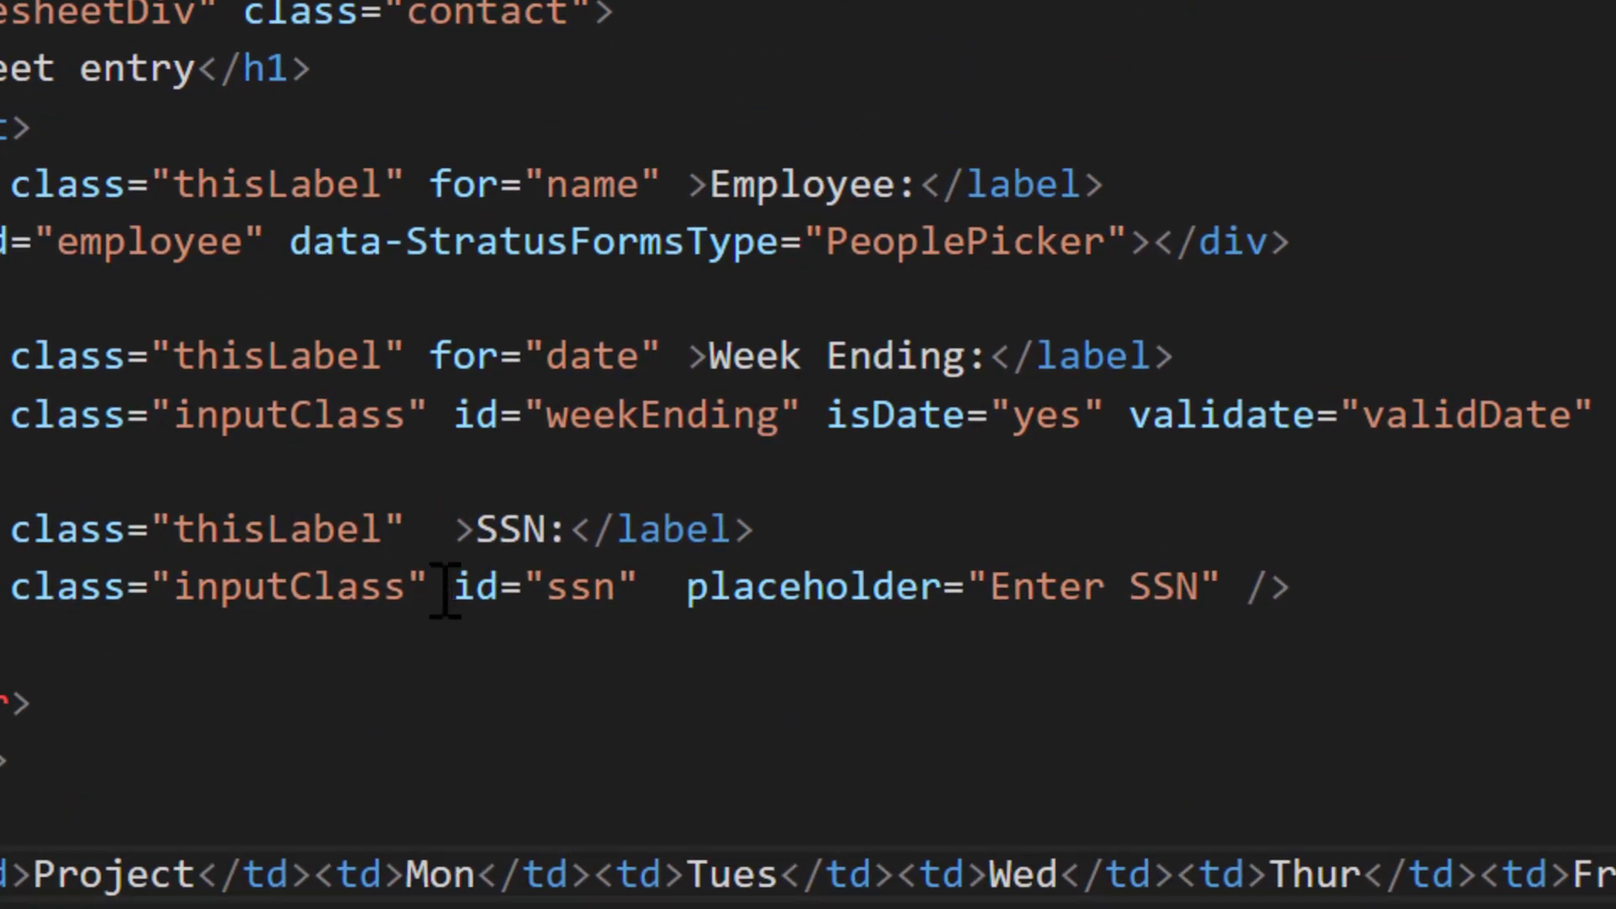
{"action": "left_click", "coordinate": [459, 569]}
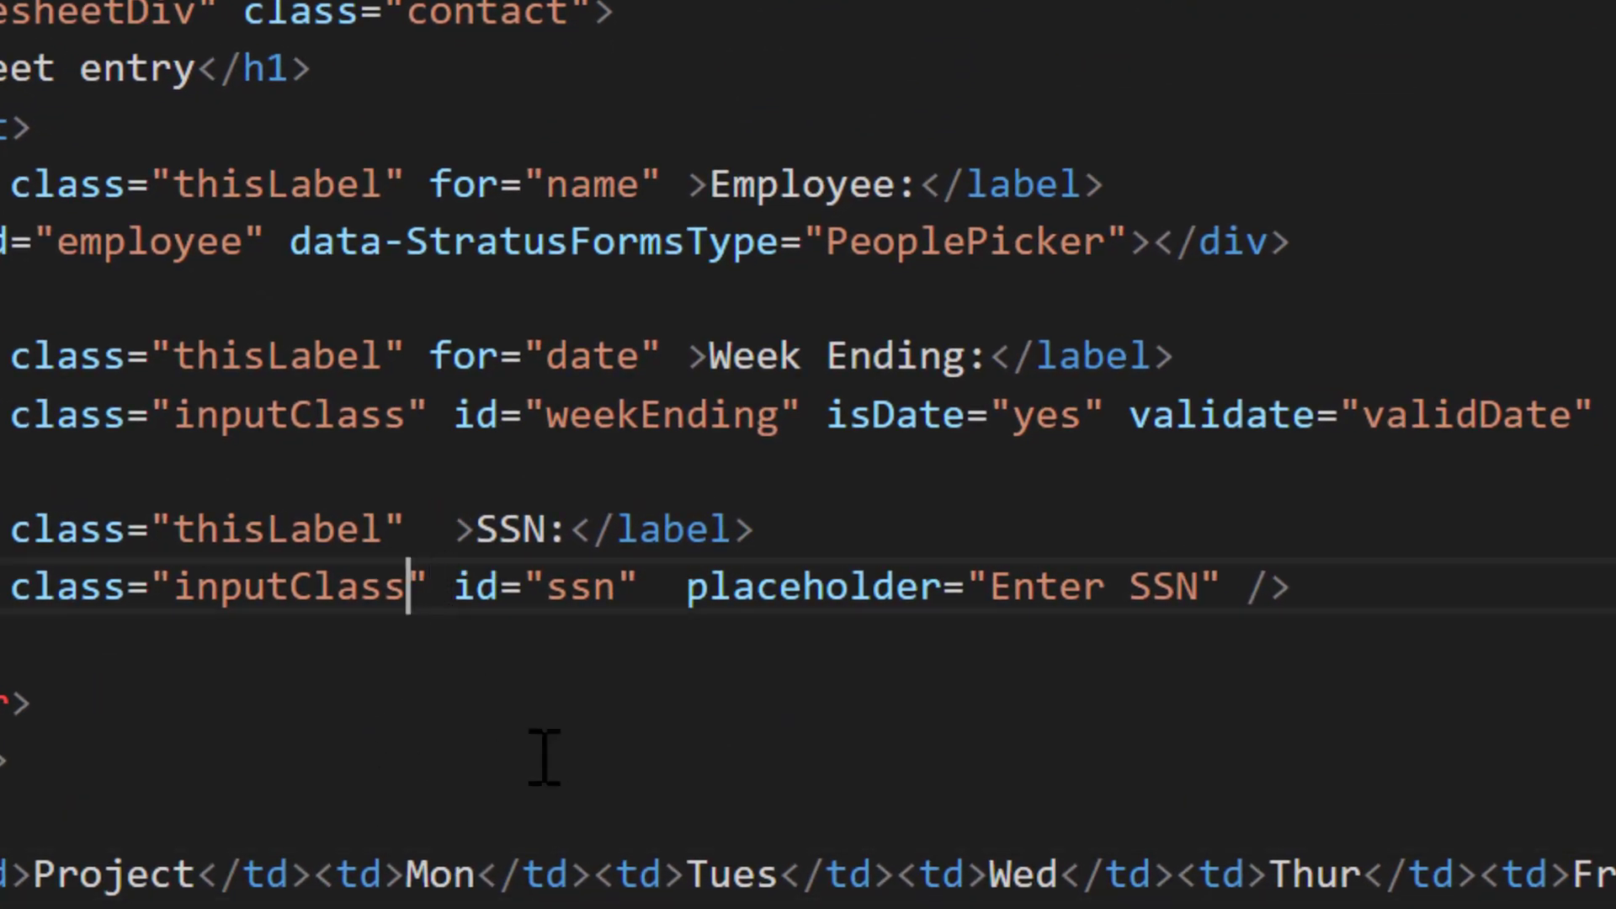
{"action": "type", "text": "SFE"}
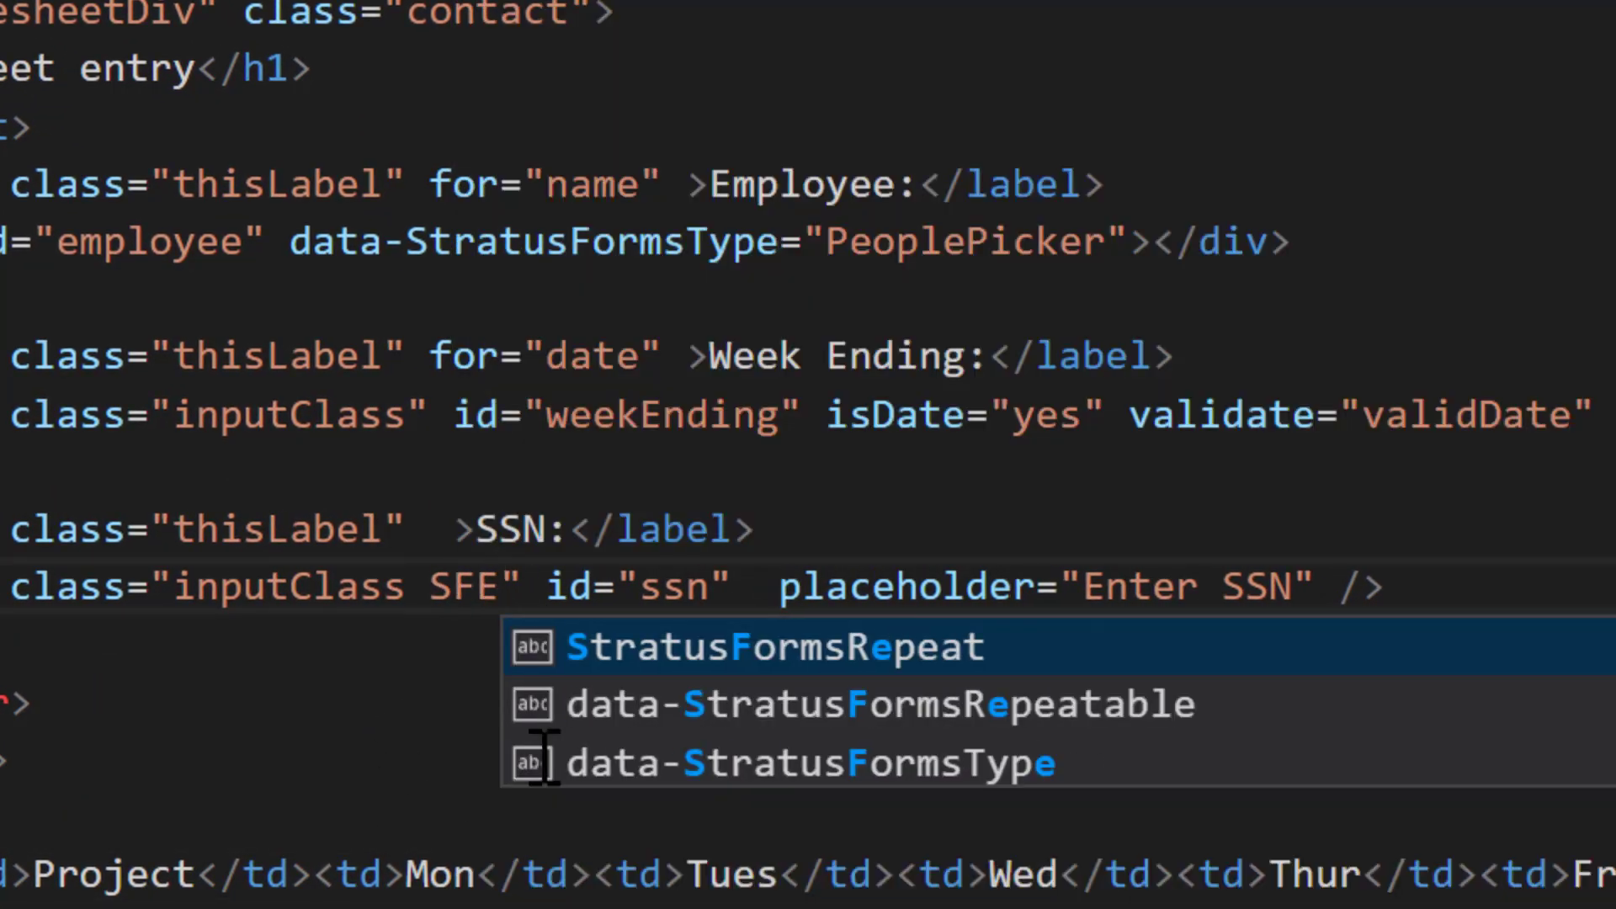
{"action": "type", "text": "bc"}
{"action": "key", "text": "BackSpace"}
{"action": "key", "text": "BackSpace"}
{"action": "type", "text": "nc"}
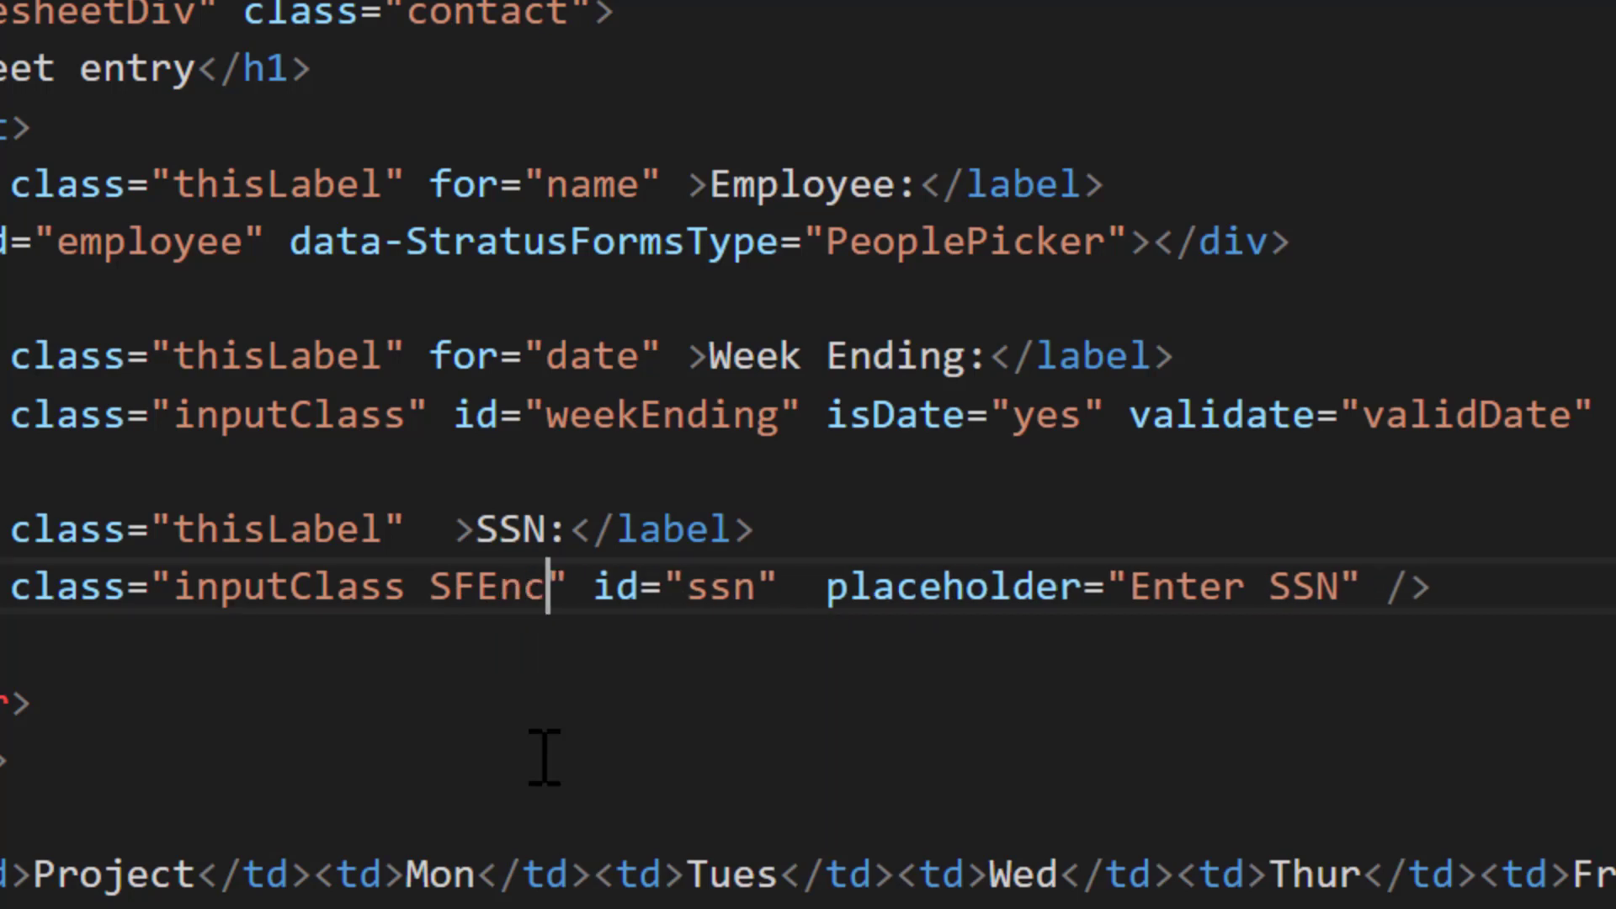
{"action": "type", "text": "rypt"}
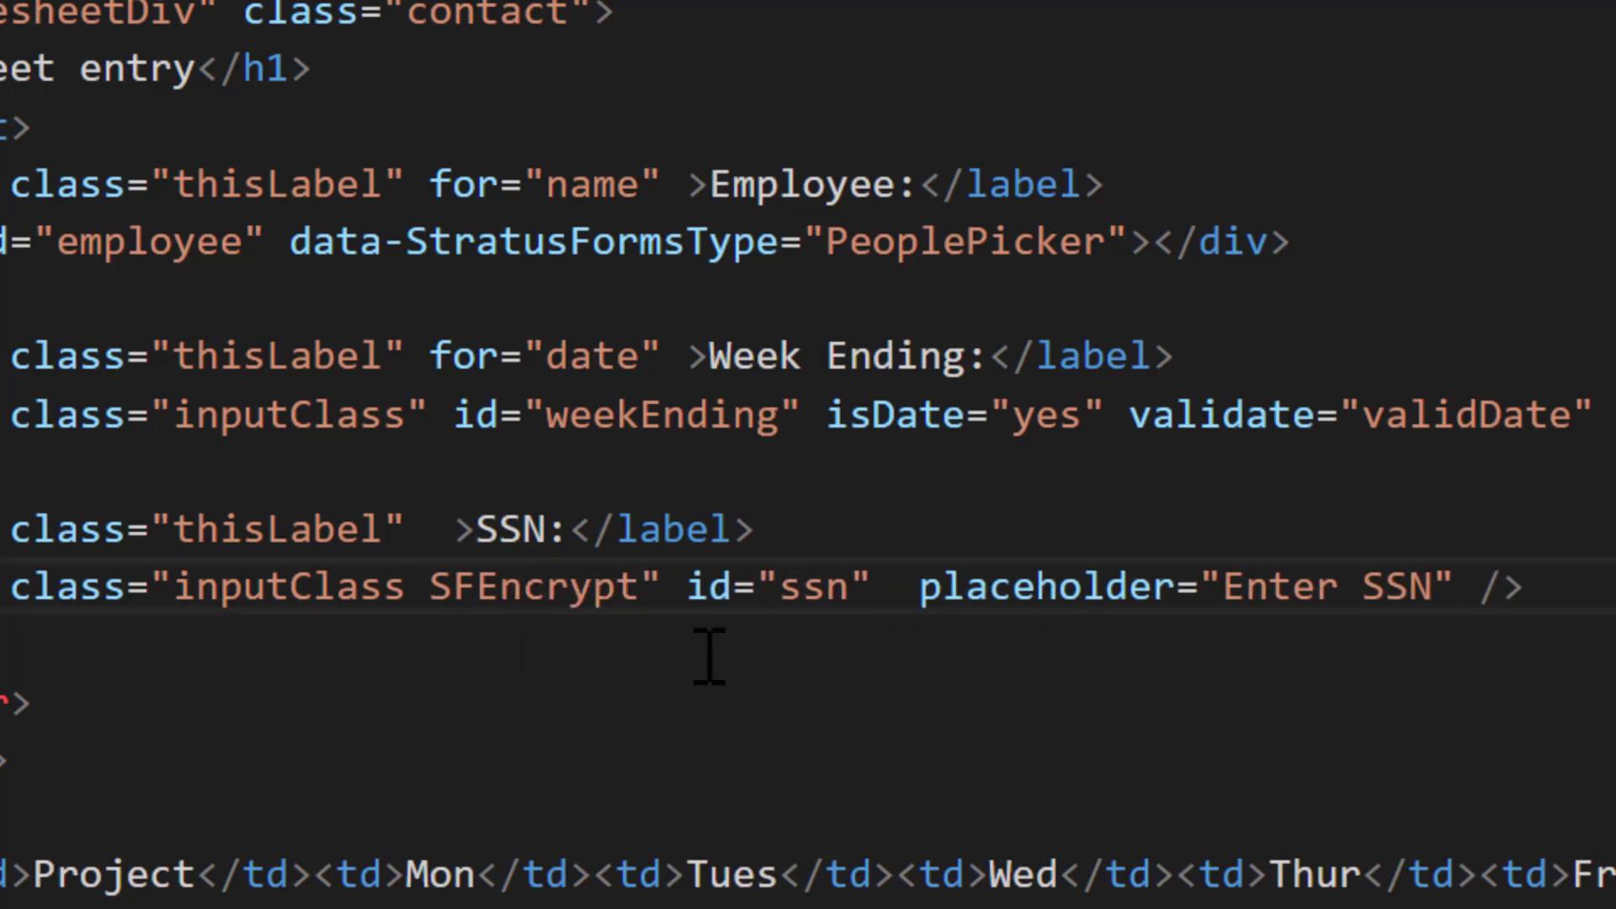
{"action": "left_click", "coordinate": [757, 715]}
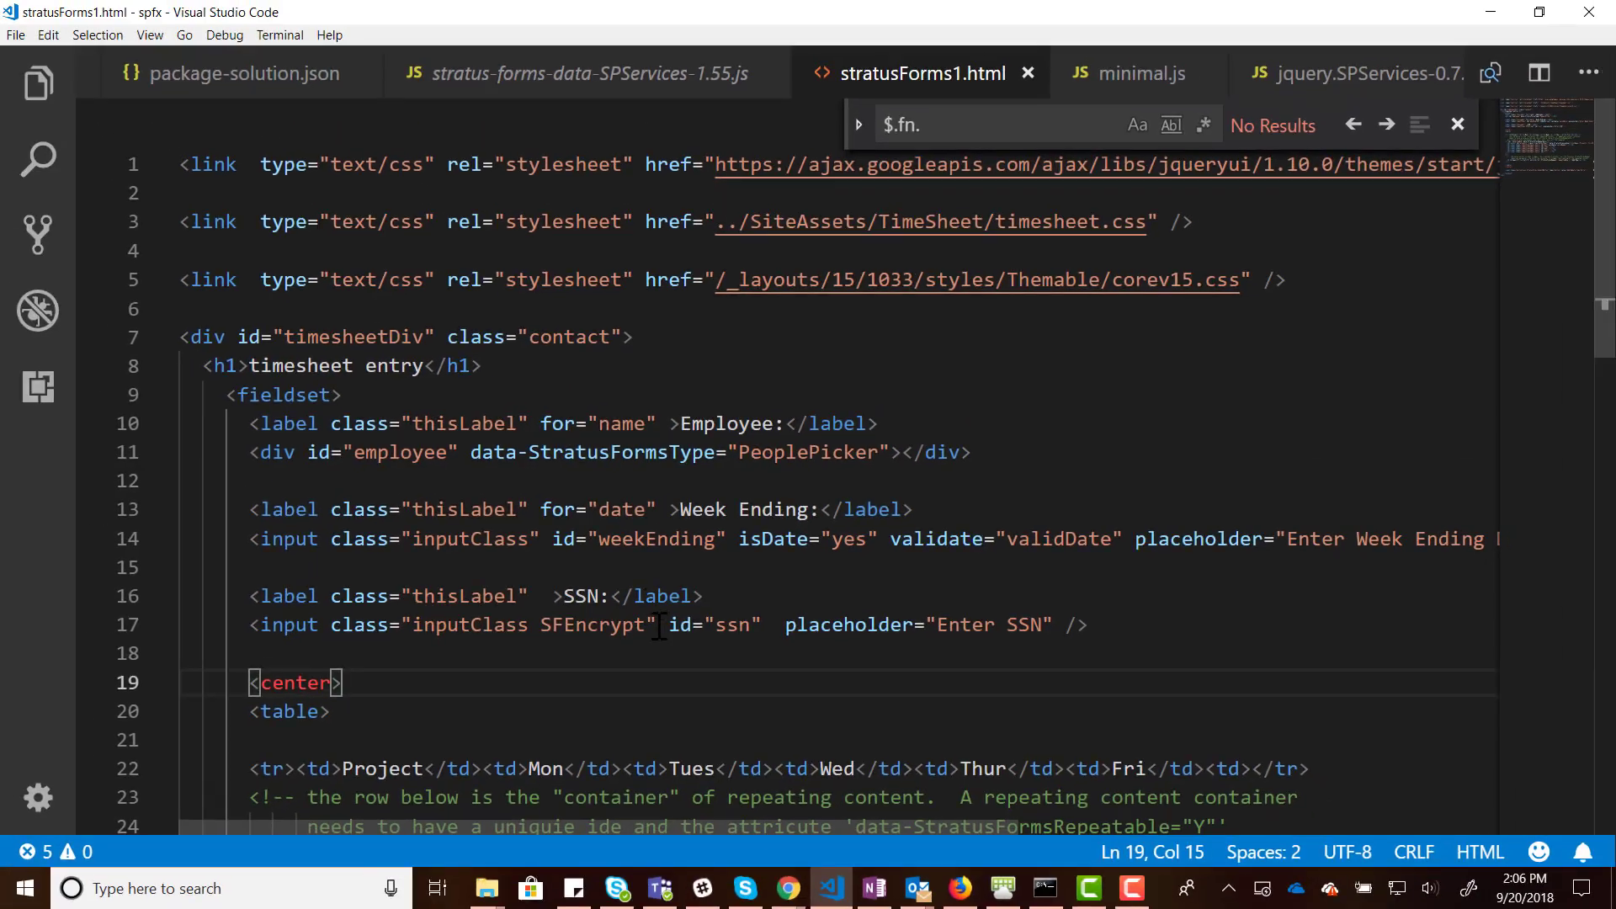
- Copy all the form code and select the existing HTML in SharePoint's Edit Form HTML editor
{"action": "key", "text": "ctrl+a"}
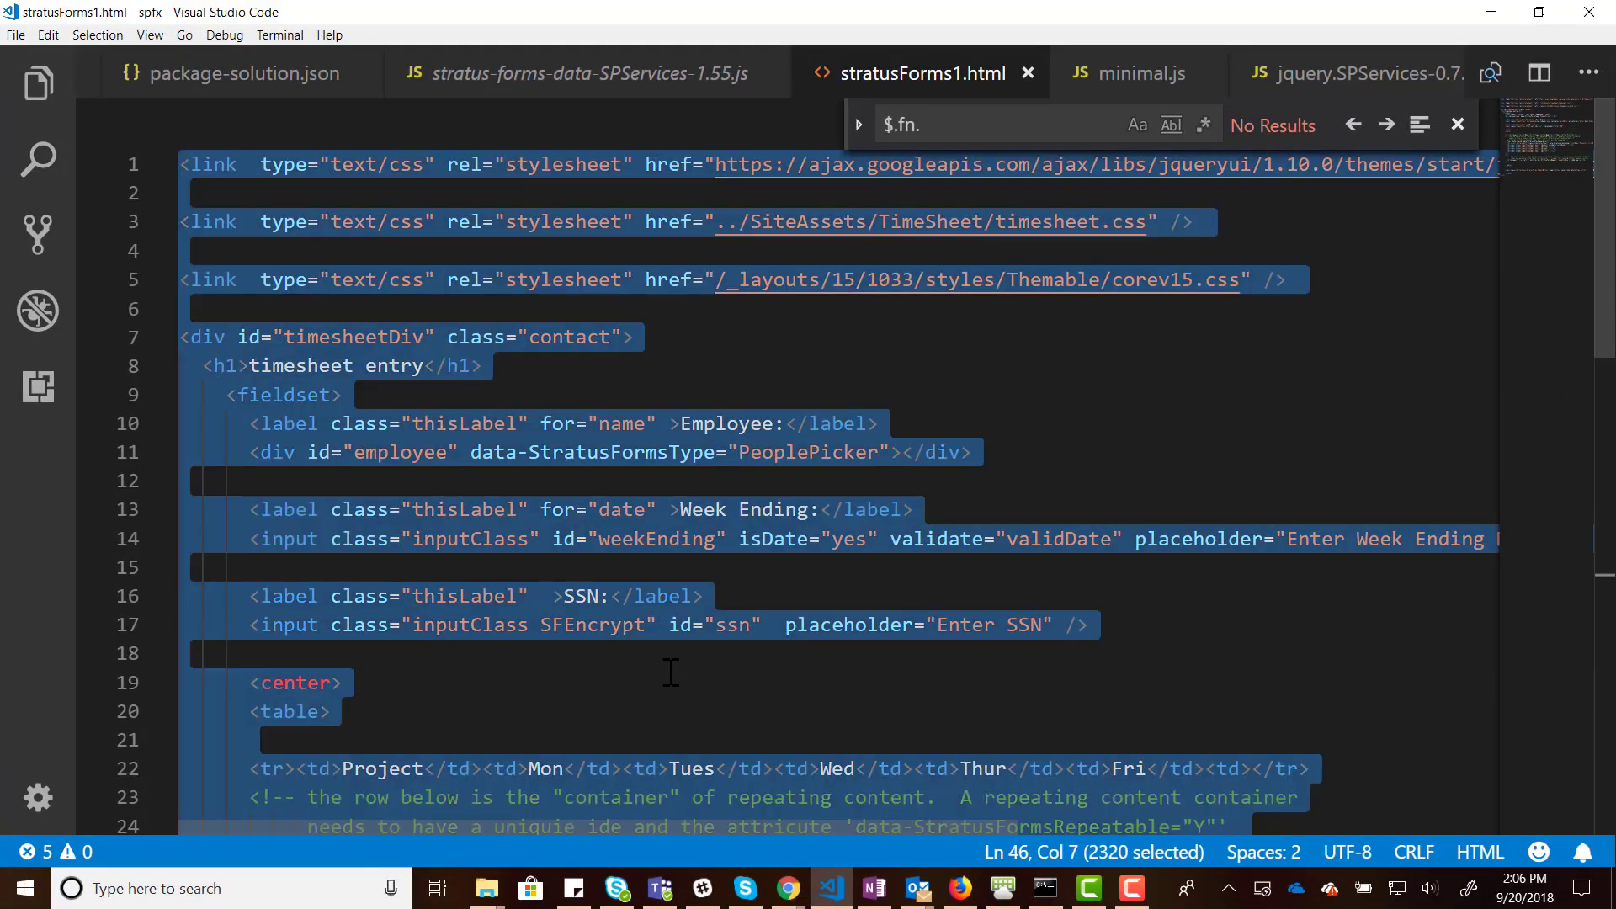
{"action": "key", "text": "ctrl+c"}
{"action": "key", "text": "alt+Tab"}
{"action": "left_click", "coordinate": [1252, 371]}
{"action": "key", "text": "ctrl+a"}
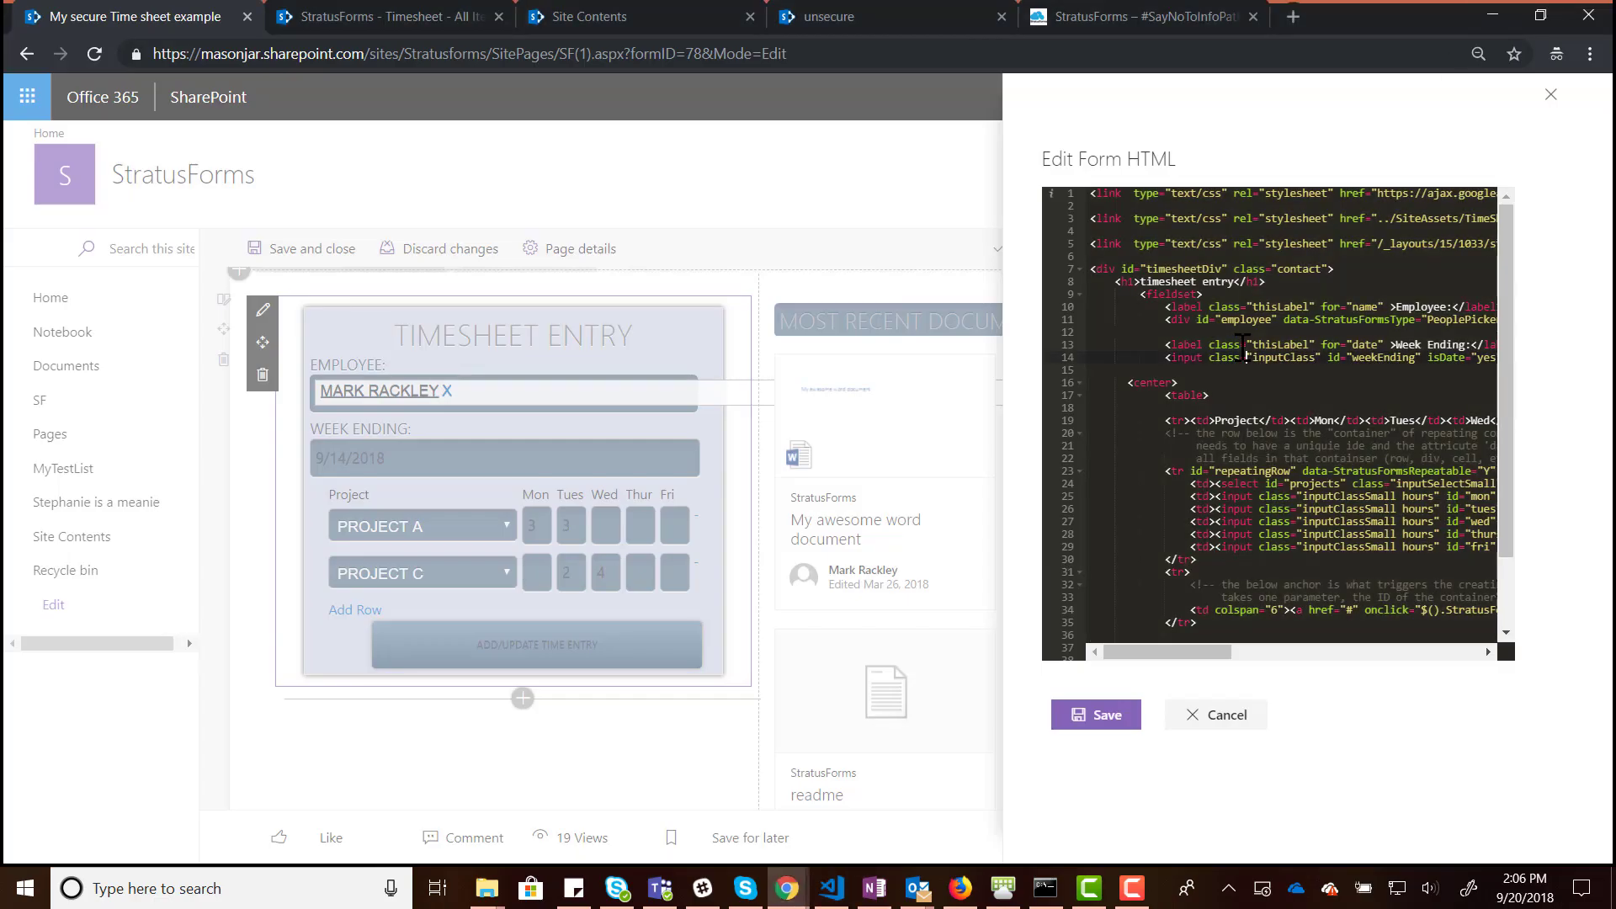
- Paste the updated code into Edit Form HTML, save it, apply the changes, and publish the page
{"action": "key", "text": "ctrl+v"}
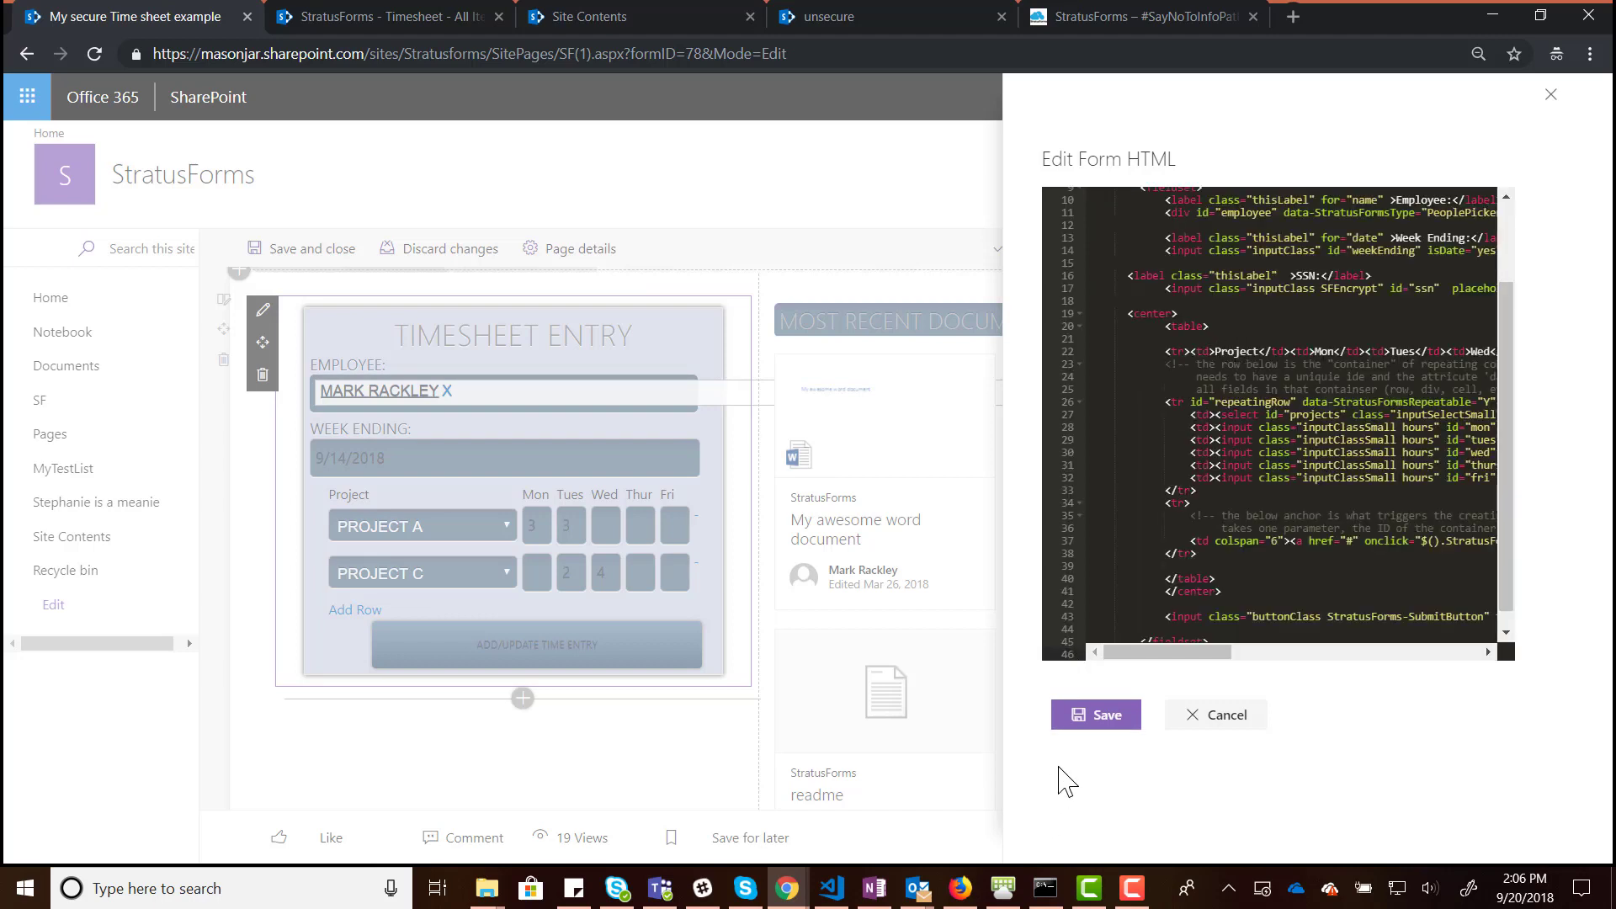
{"action": "left_click", "coordinate": [1094, 717]}
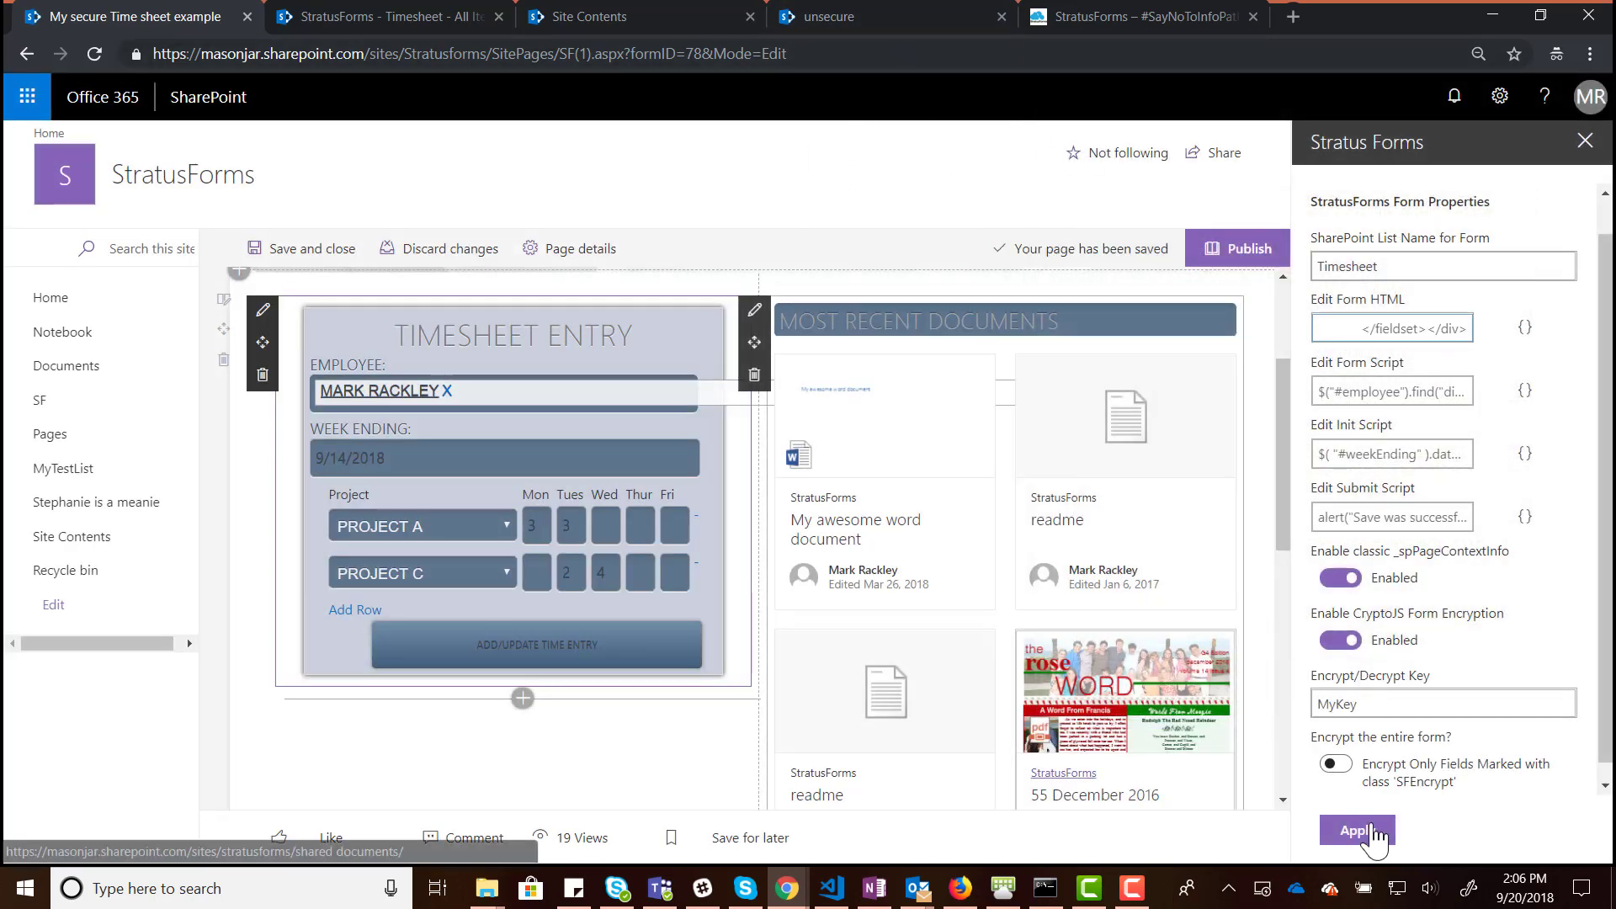
{"action": "left_click", "coordinate": [1357, 831]}
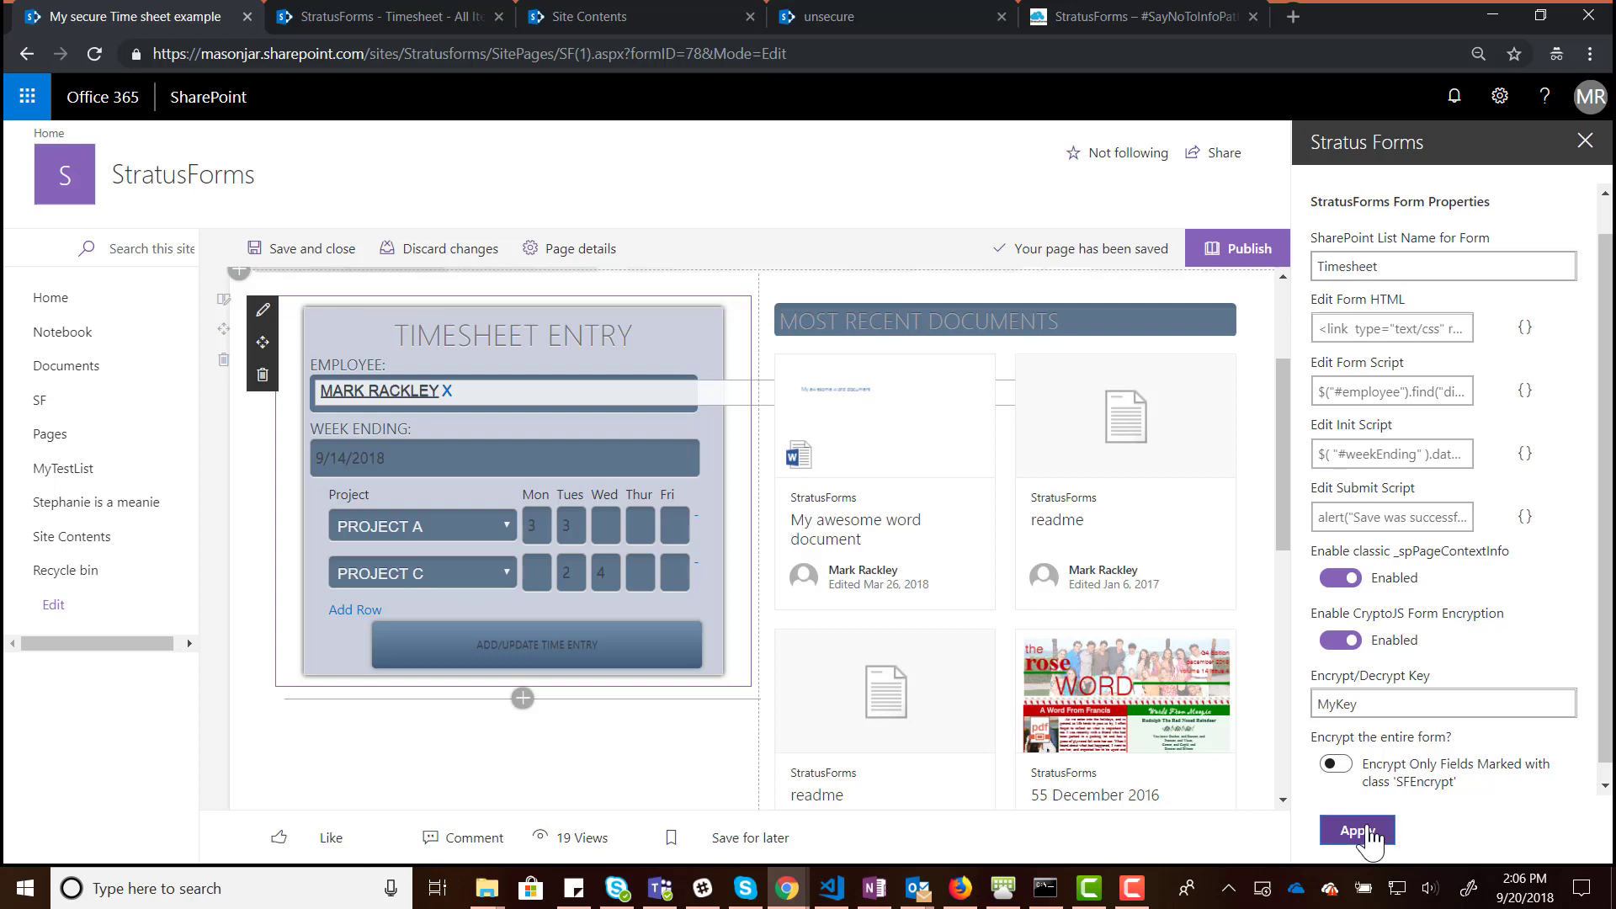
{"action": "left_click", "coordinate": [1265, 274]}
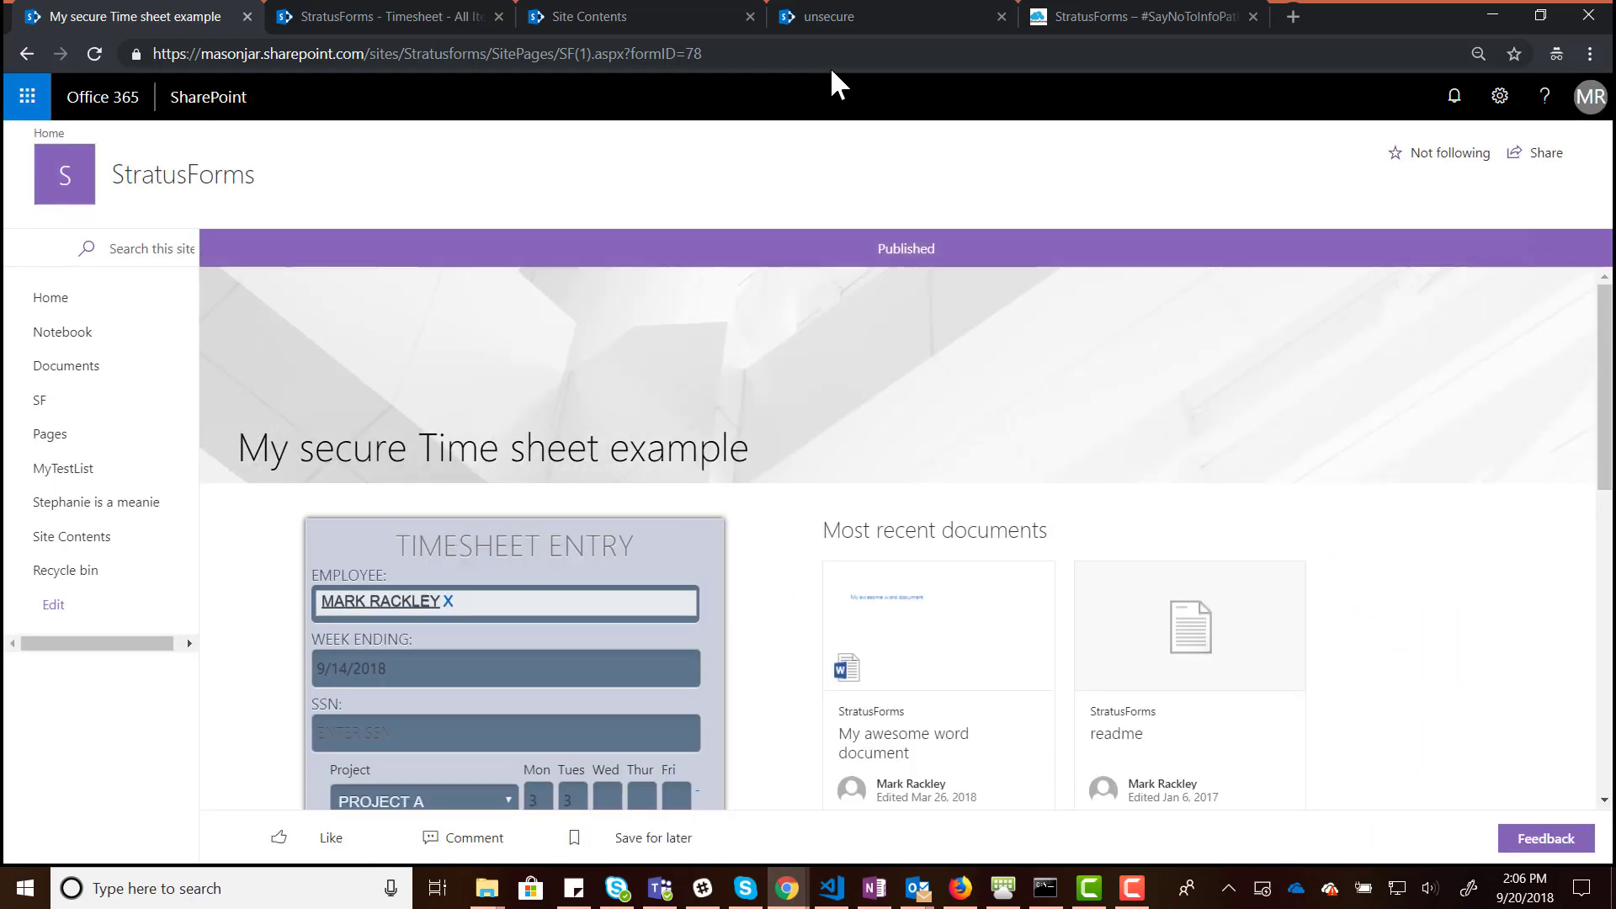
- Reload the published page and type a test SSN into the new SSN field
{"action": "left_click", "coordinate": [816, 54]}
{"action": "key", "text": "Return"}
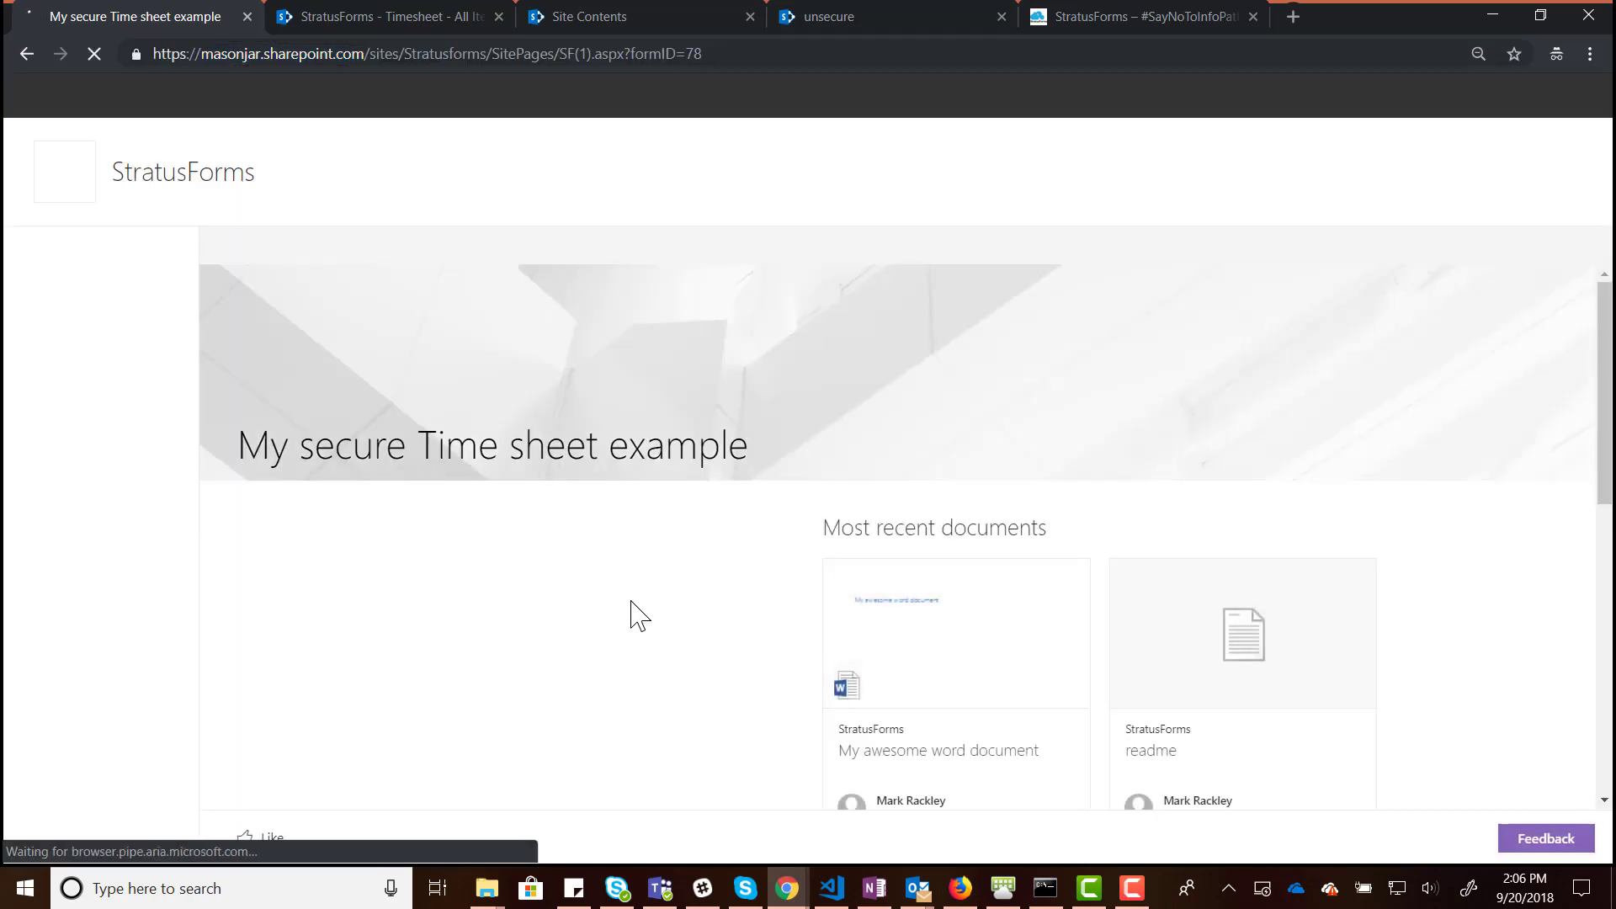
{"action": "scroll", "coordinate": [636, 601], "scroll_direction": "down", "scroll_amount": 3}
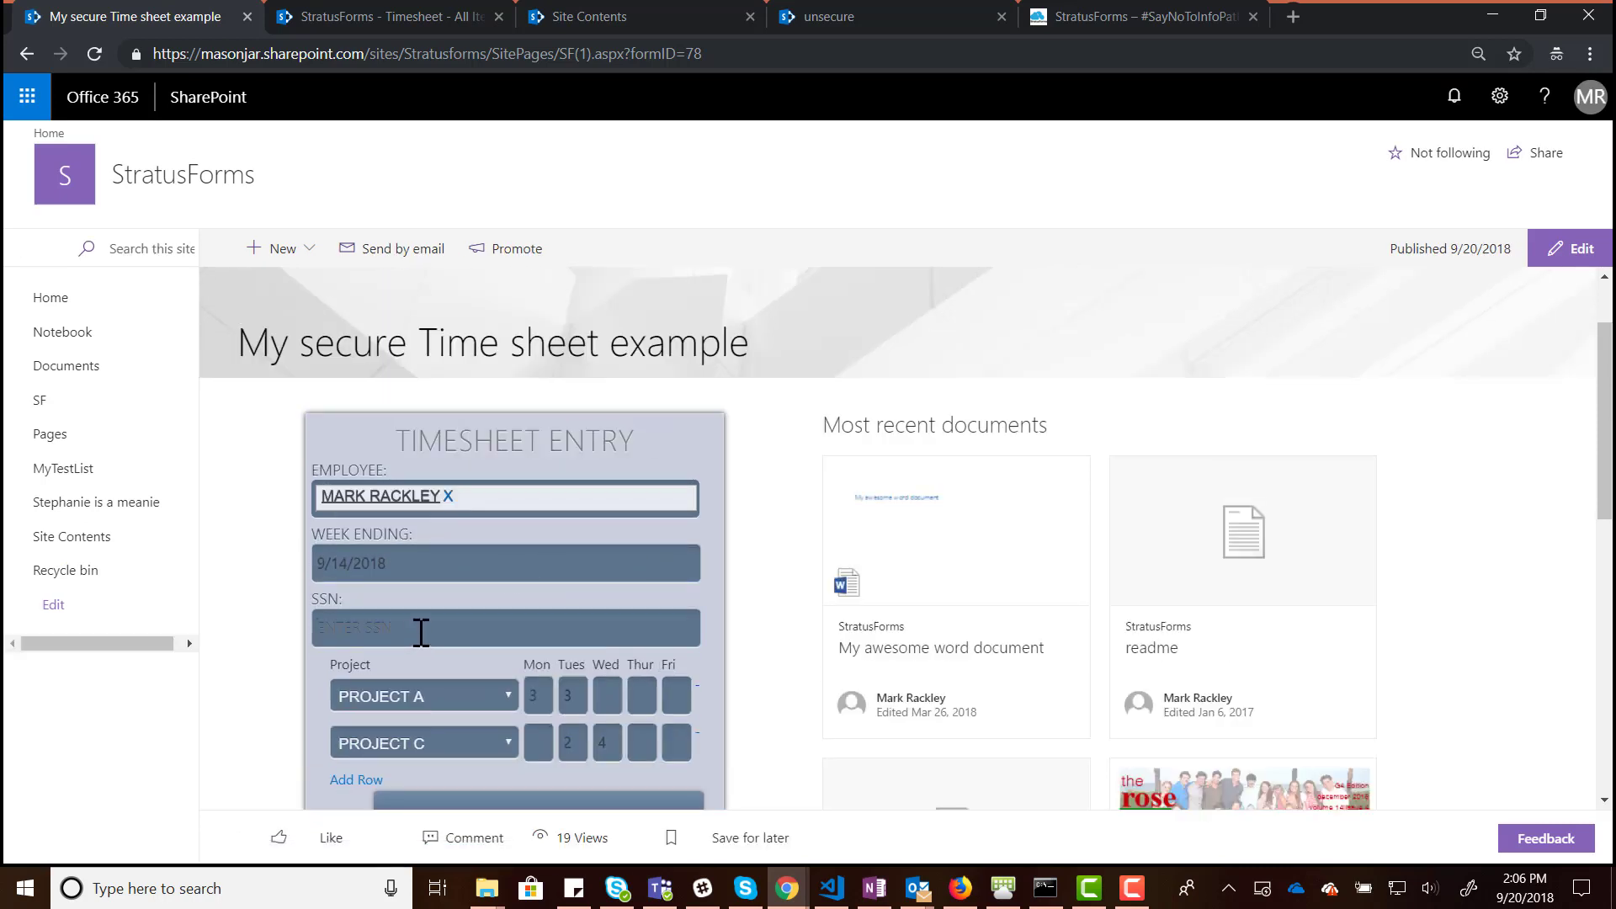
{"action": "left_click", "coordinate": [418, 635]}
{"action": "type", "text": "77777777"}
- Save the timesheet entry with its test SSN and dismiss the ID 78 confirmation
{"action": "scroll", "coordinate": [515, 703], "scroll_direction": "down", "scroll_amount": 1}
{"action": "left_click", "coordinate": [517, 707]}
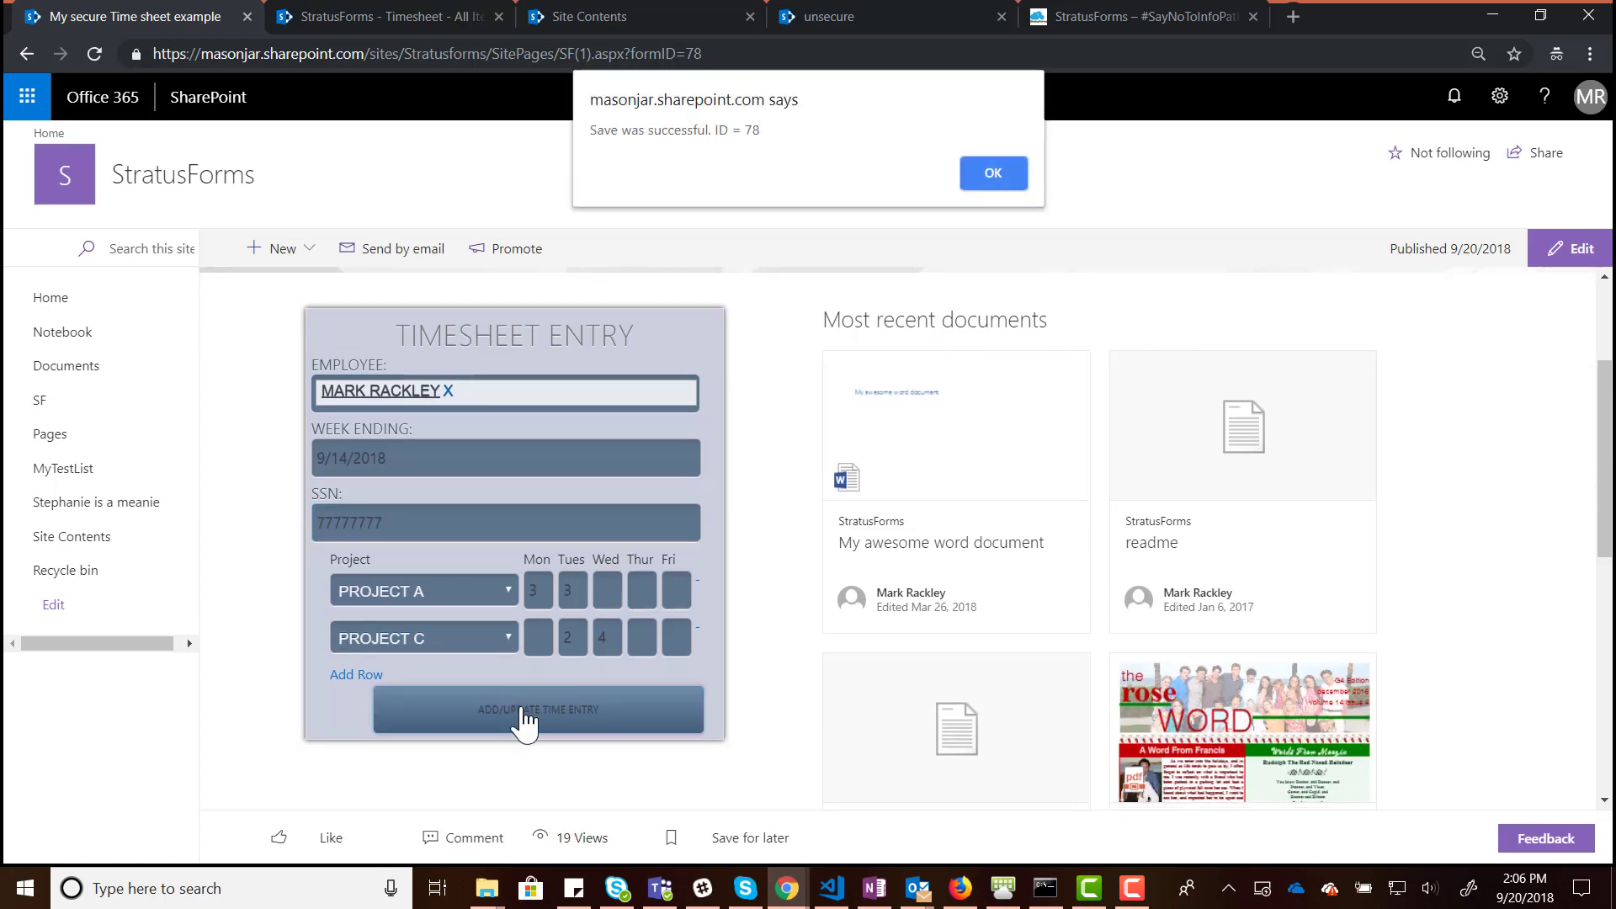
{"action": "left_click", "coordinate": [989, 172]}
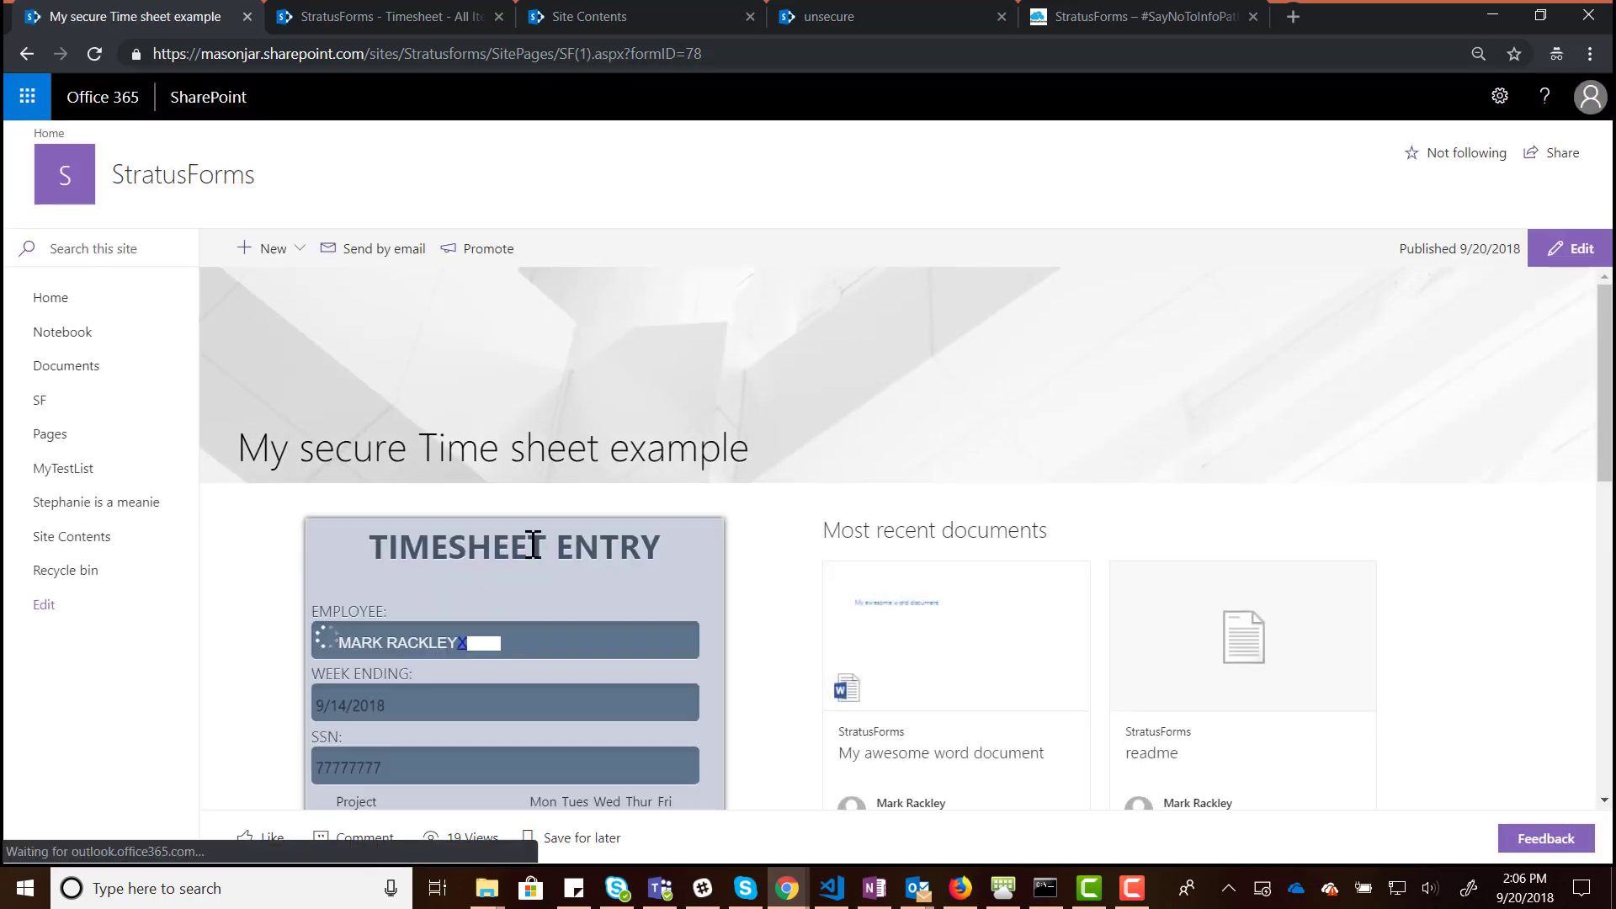
{"action": "scroll", "coordinate": [565, 575], "scroll_direction": "down", "scroll_amount": 1}
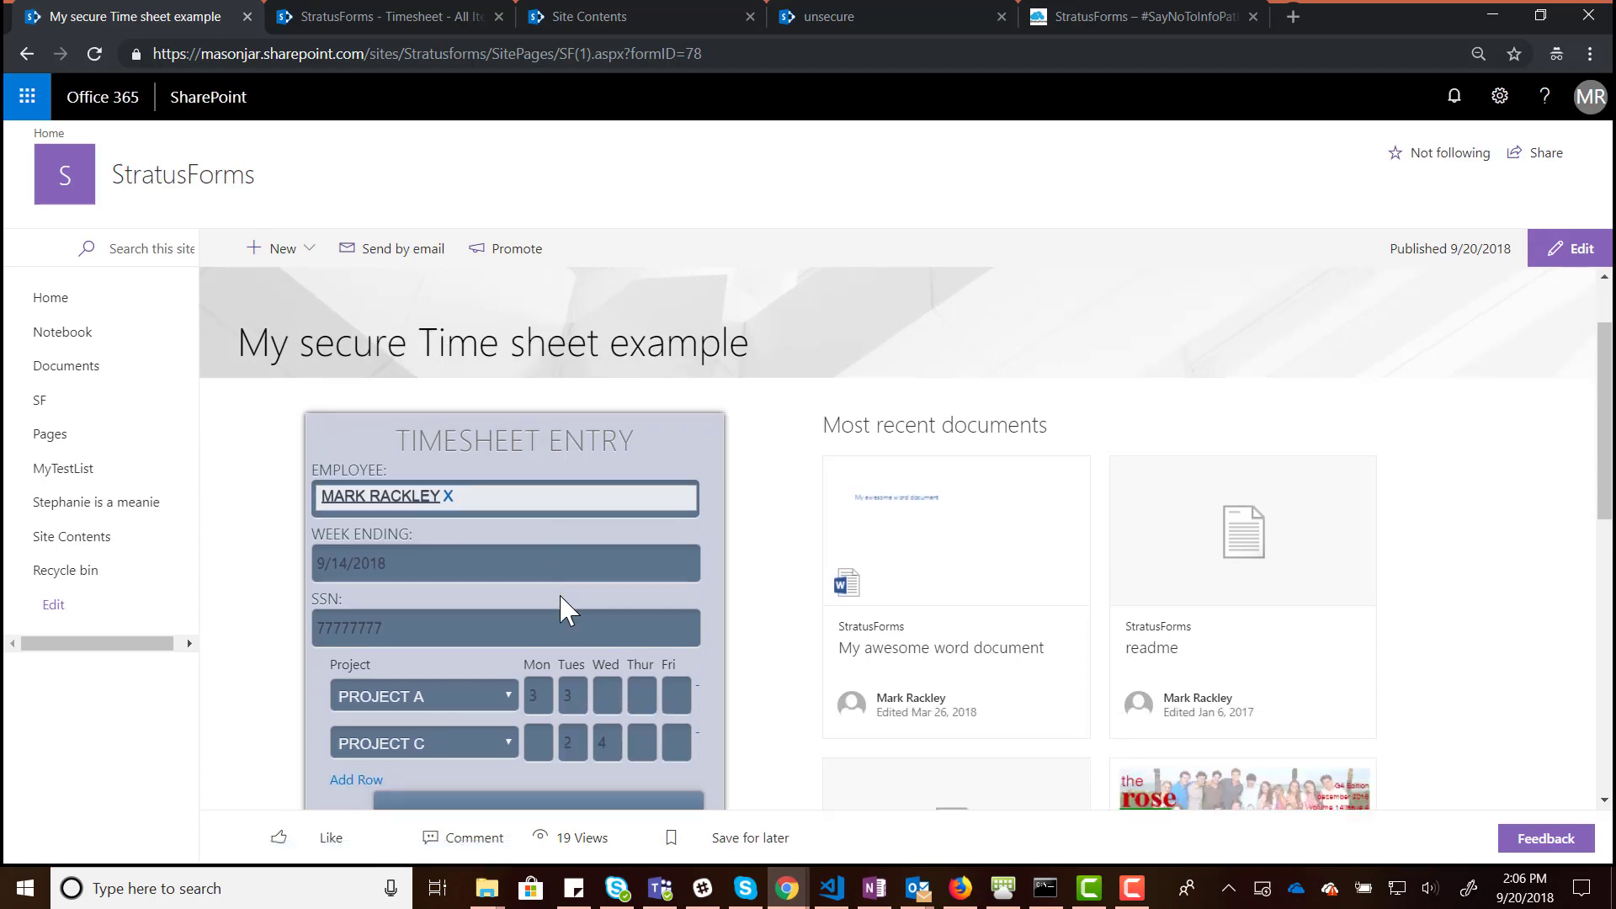
{"action": "left_click", "coordinate": [390, 14]}
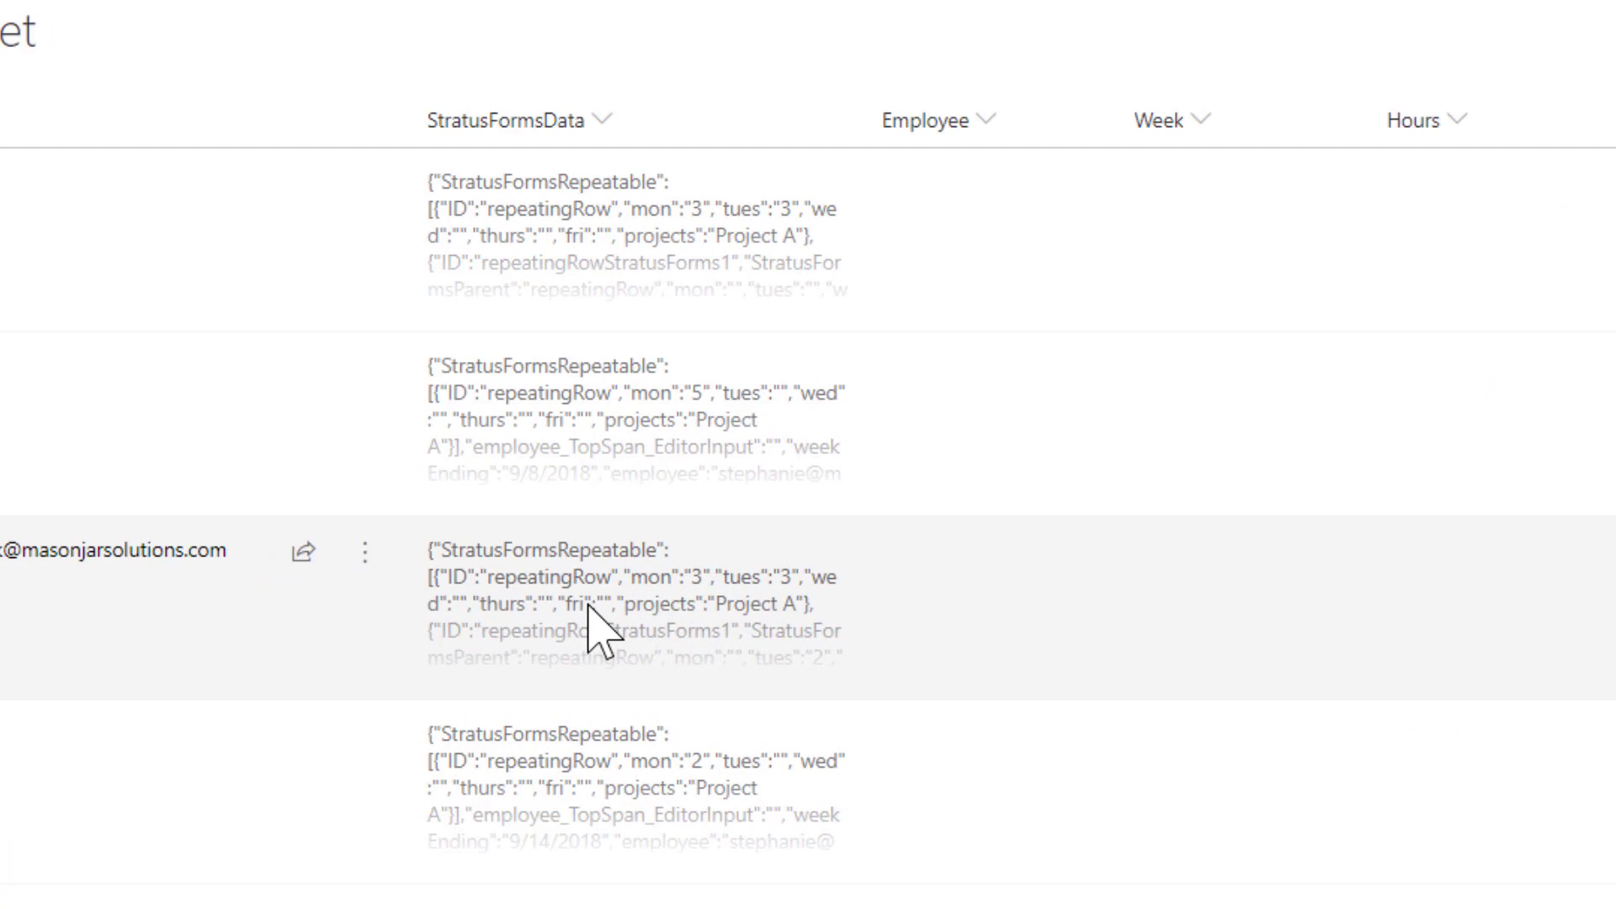
- Open the saved Timesheet item and highlight the encrypted ssn value in StratusFormsData
{"action": "left_click", "coordinate": [589, 613]}
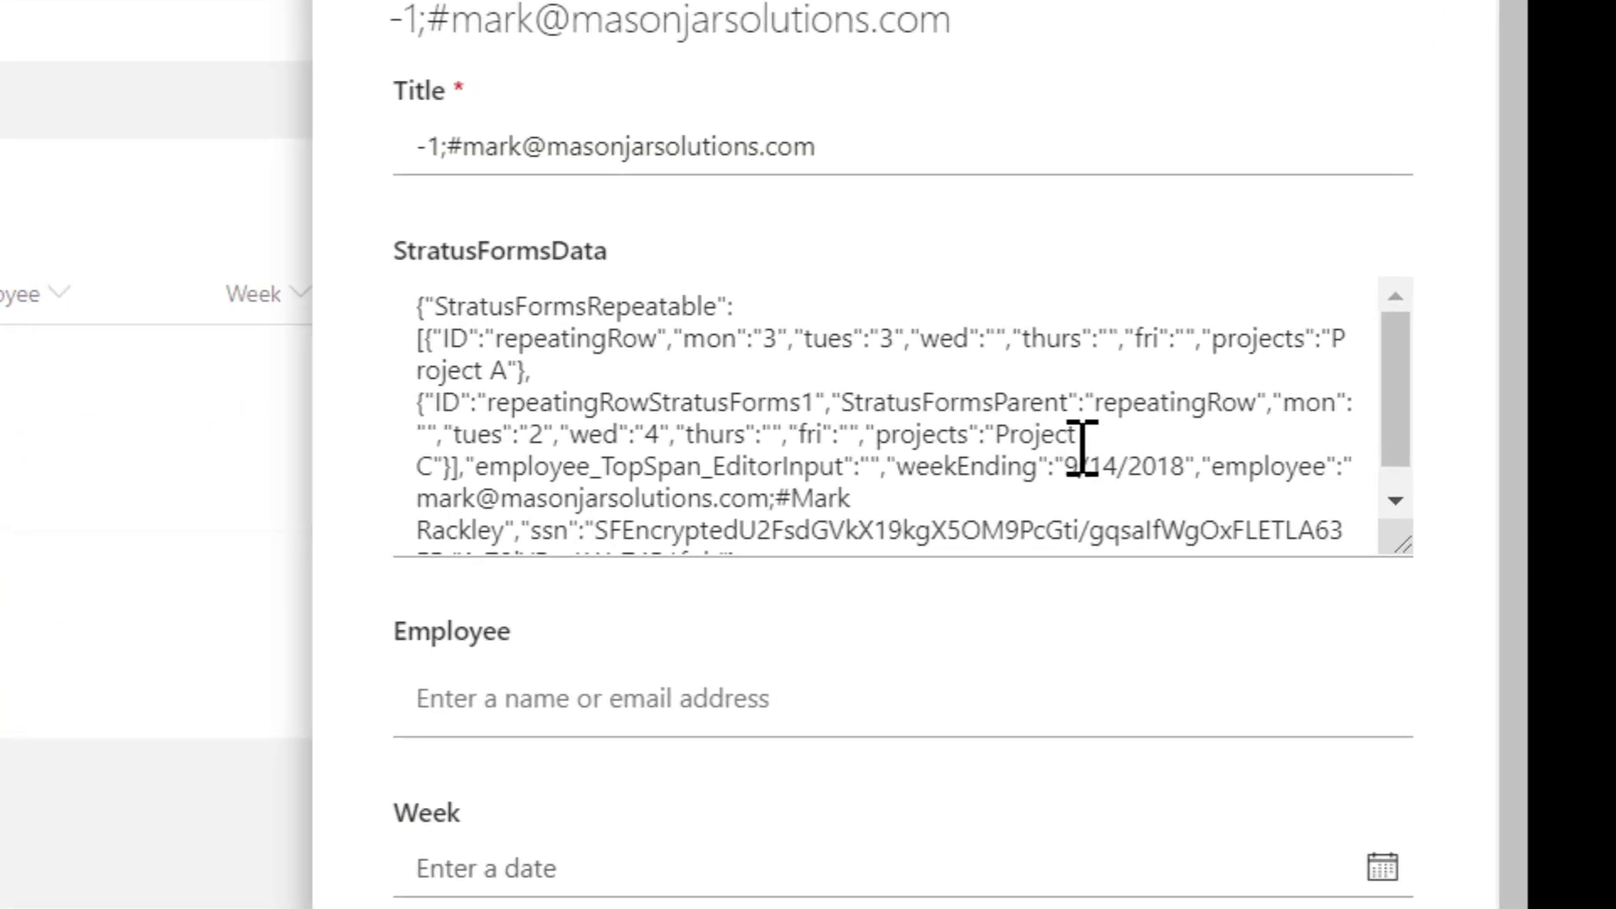
{"action": "scroll", "coordinate": [1391, 421], "scroll_direction": "down", "scroll_amount": 1}
{"action": "left_click", "coordinate": [570, 497]}
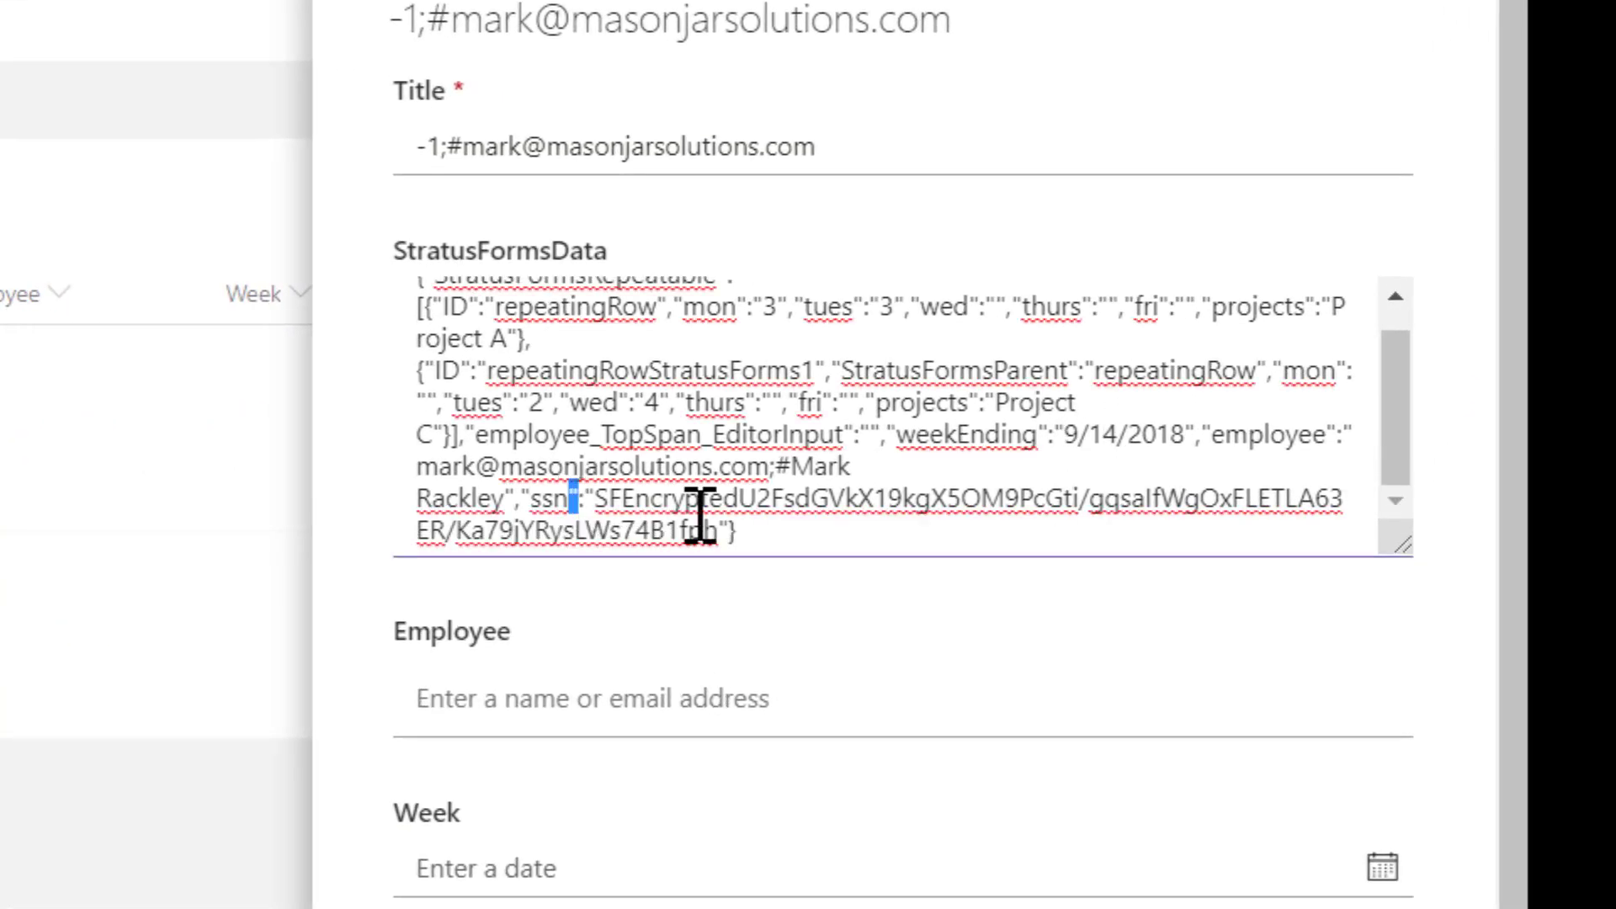
{"action": "double_click", "coordinate": [732, 507]}
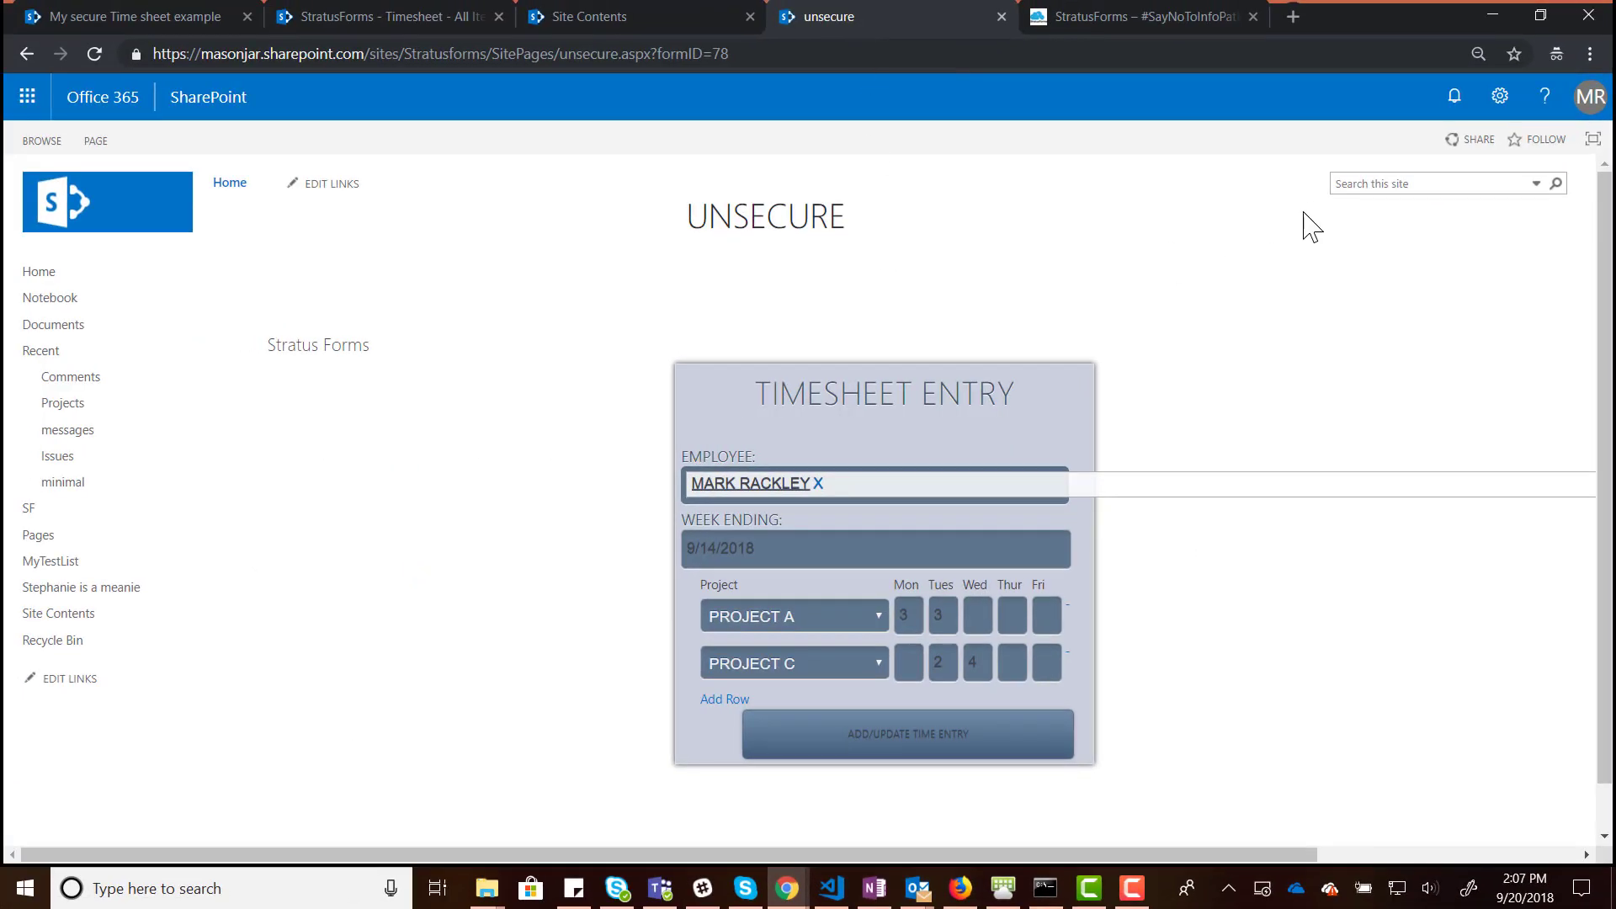
- Put the unsecure page into edit mode, dismissing the key prompt and decryption alert
{"action": "left_click", "coordinate": [1500, 97]}
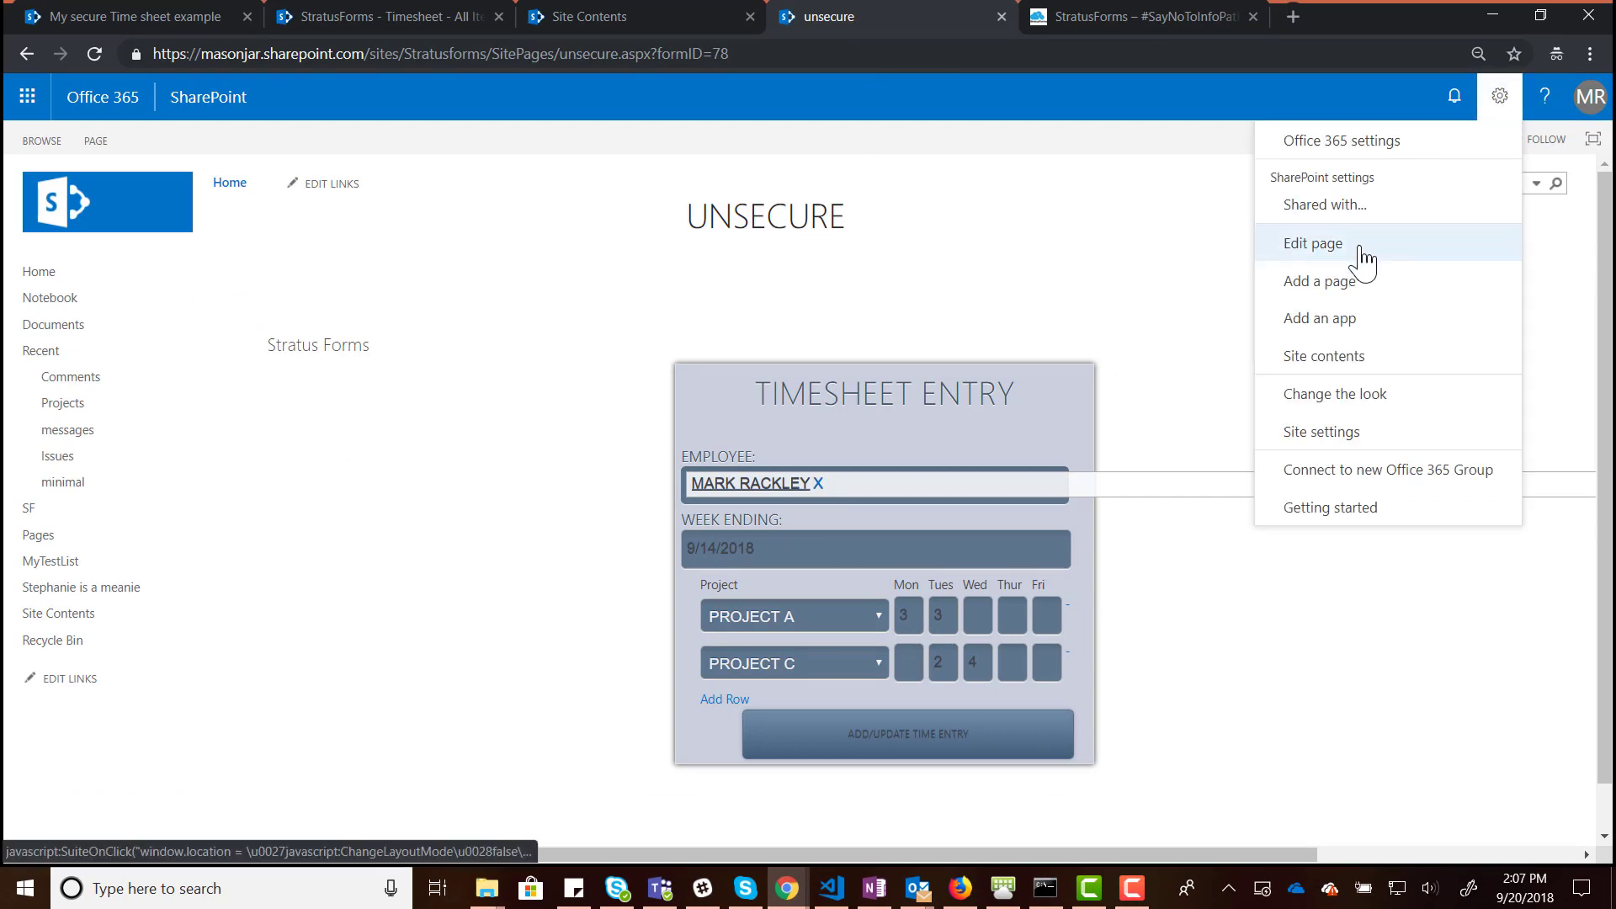
{"action": "left_click", "coordinate": [1361, 250]}
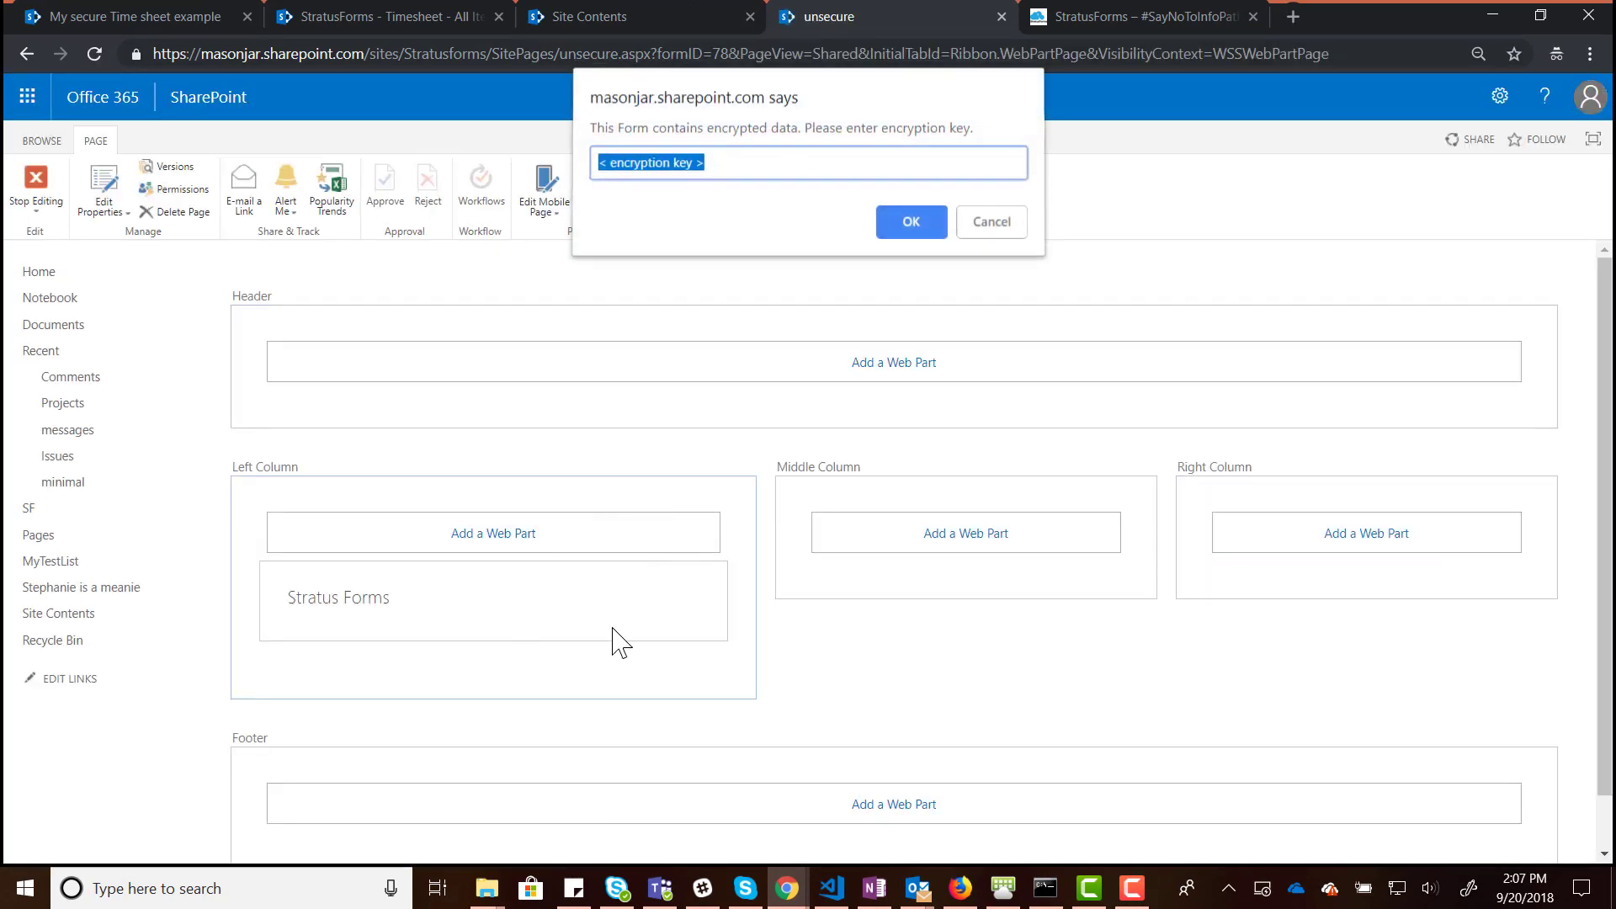
{"action": "left_click", "coordinate": [990, 238]}
{"action": "left_click", "coordinate": [991, 183]}
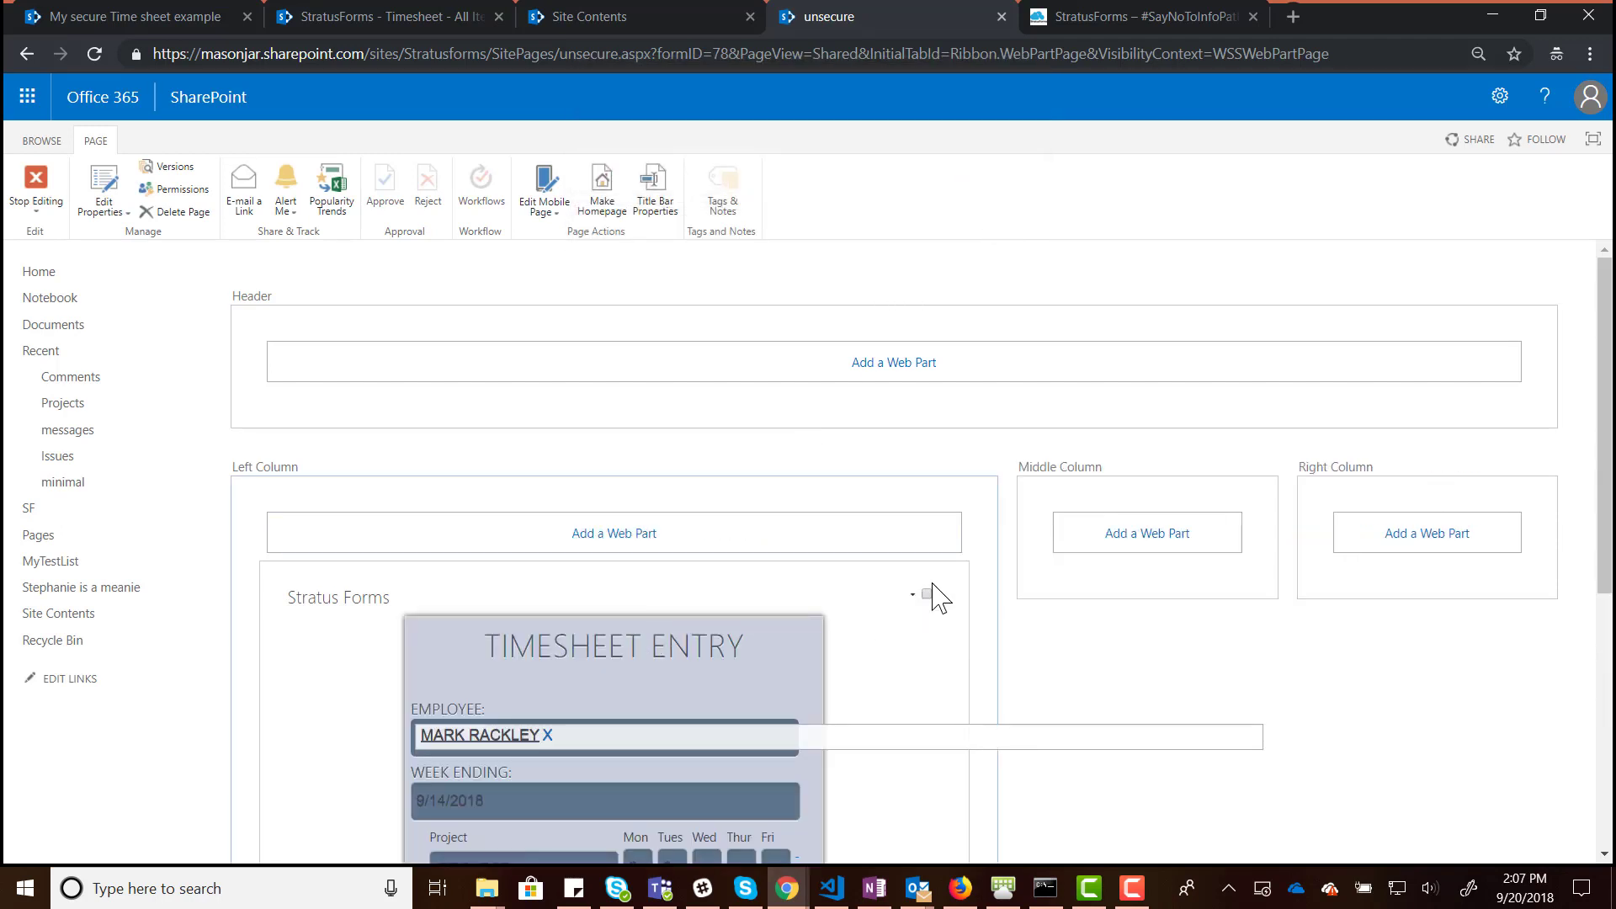
- Choose Edit Web Part on the Stratus Forms web part and open its Configure panel
{"action": "left_click", "coordinate": [912, 594]}
{"action": "left_click", "coordinate": [864, 719]}
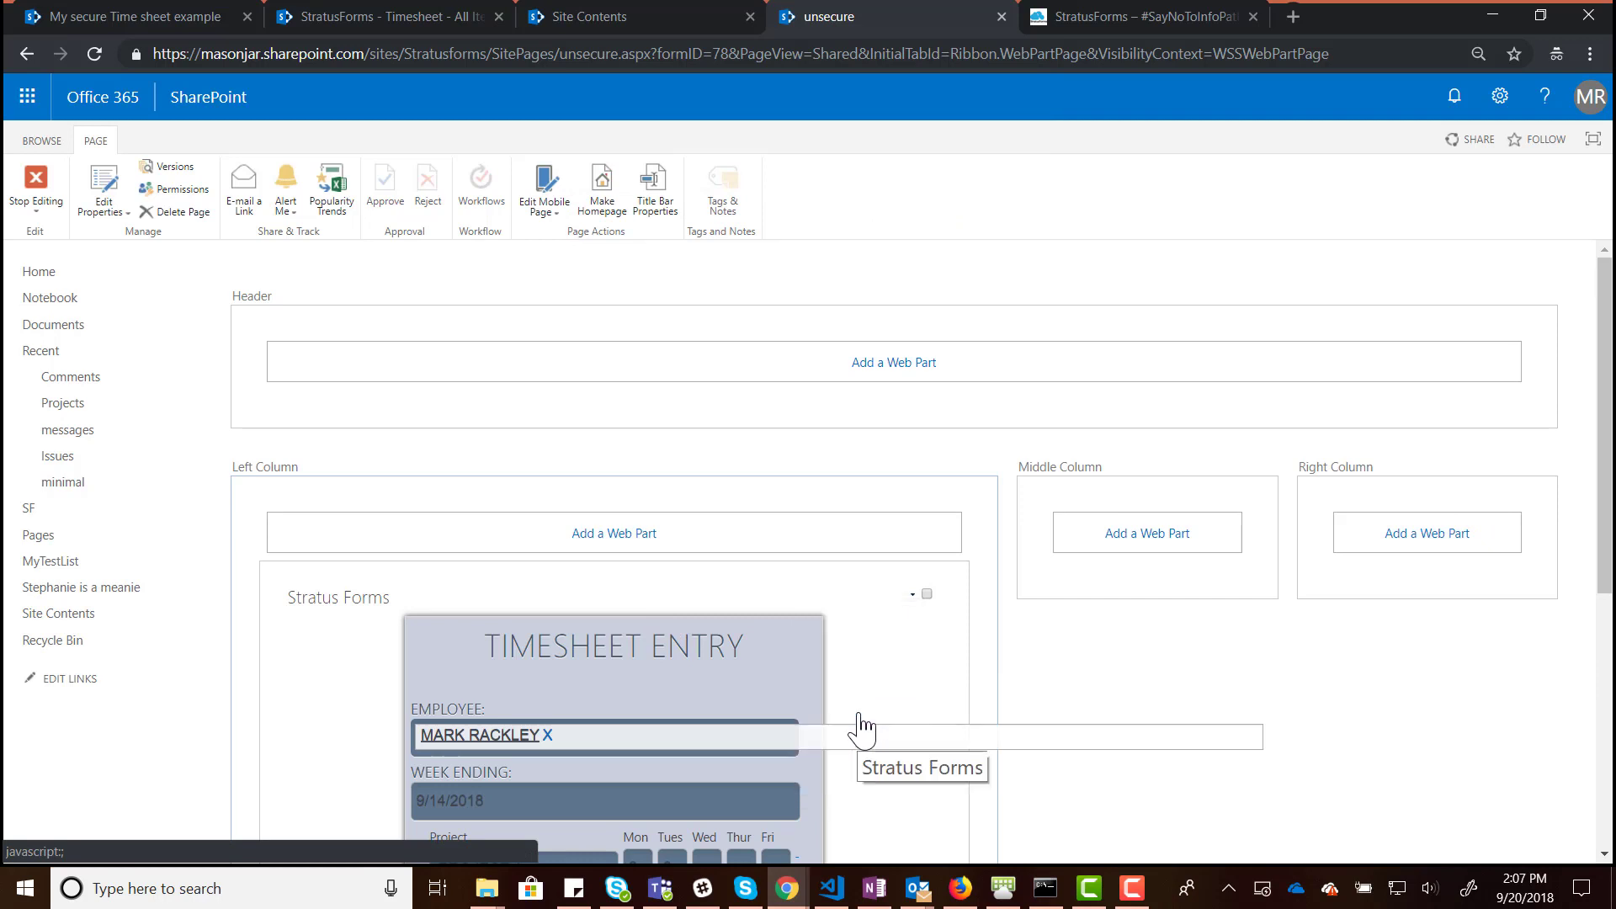
{"action": "left_click", "coordinate": [1404, 380]}
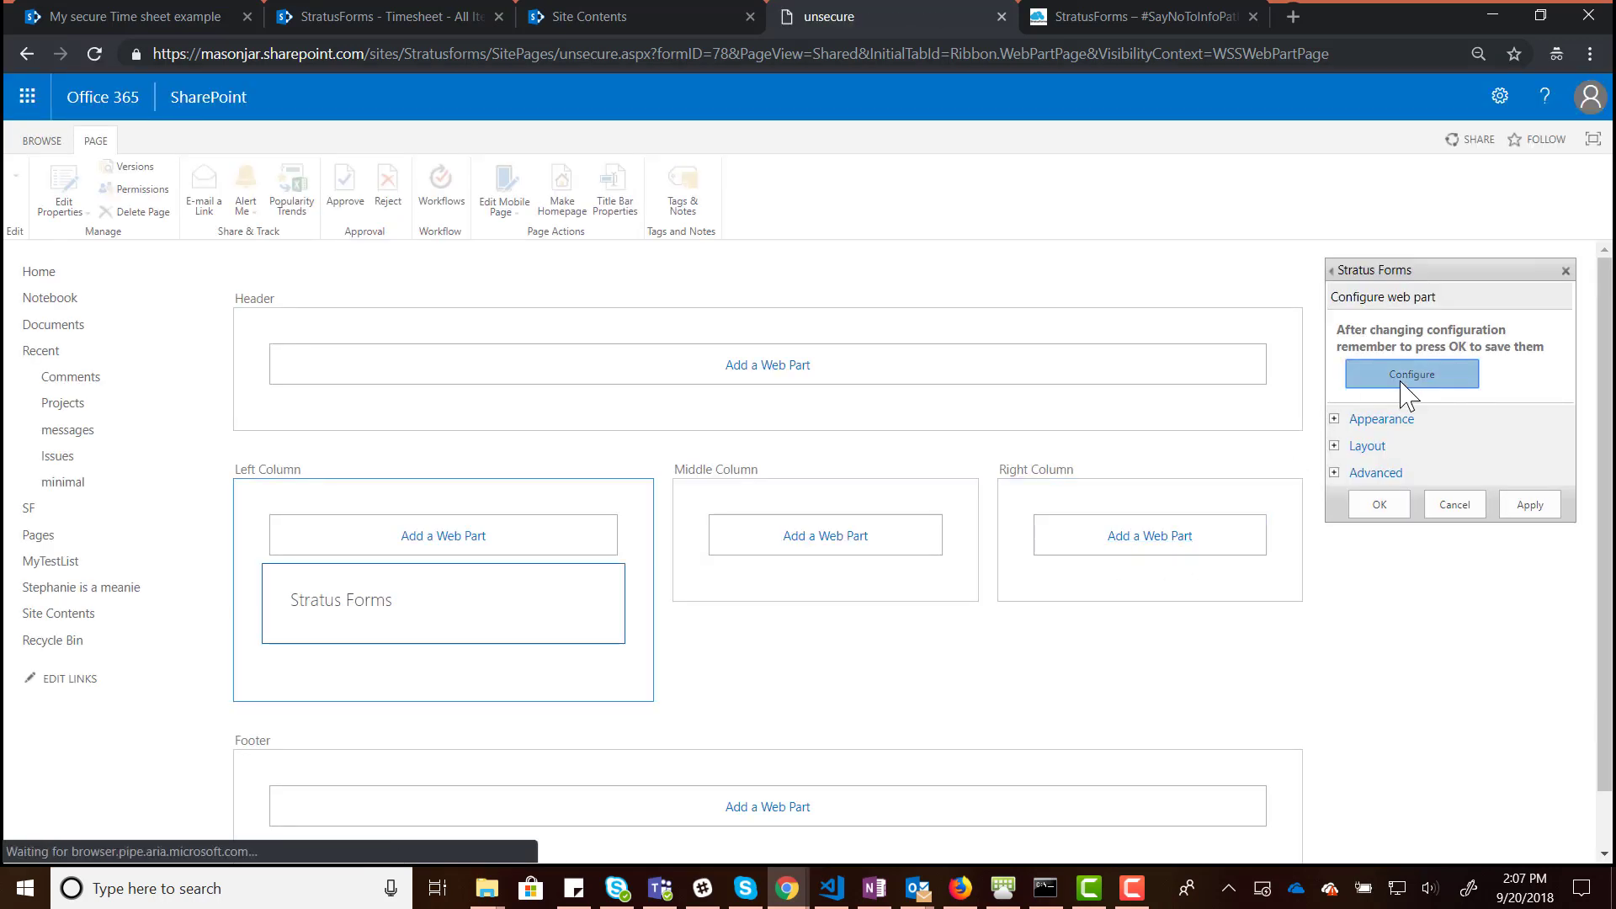
{"action": "left_click", "coordinate": [993, 224]}
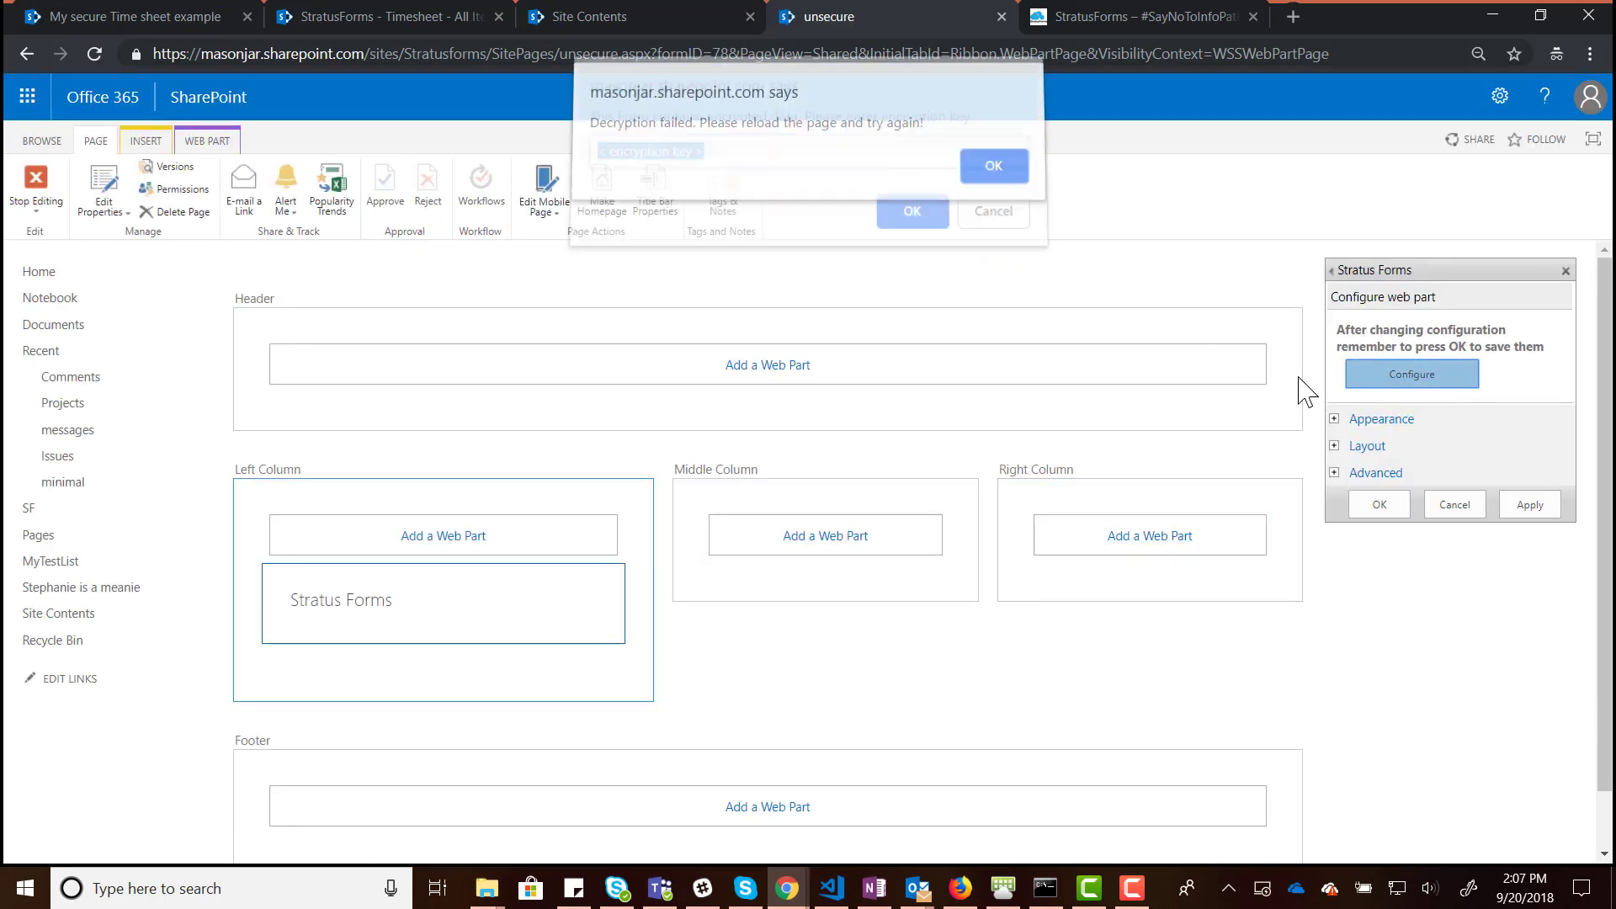
{"action": "left_click", "coordinate": [993, 173]}
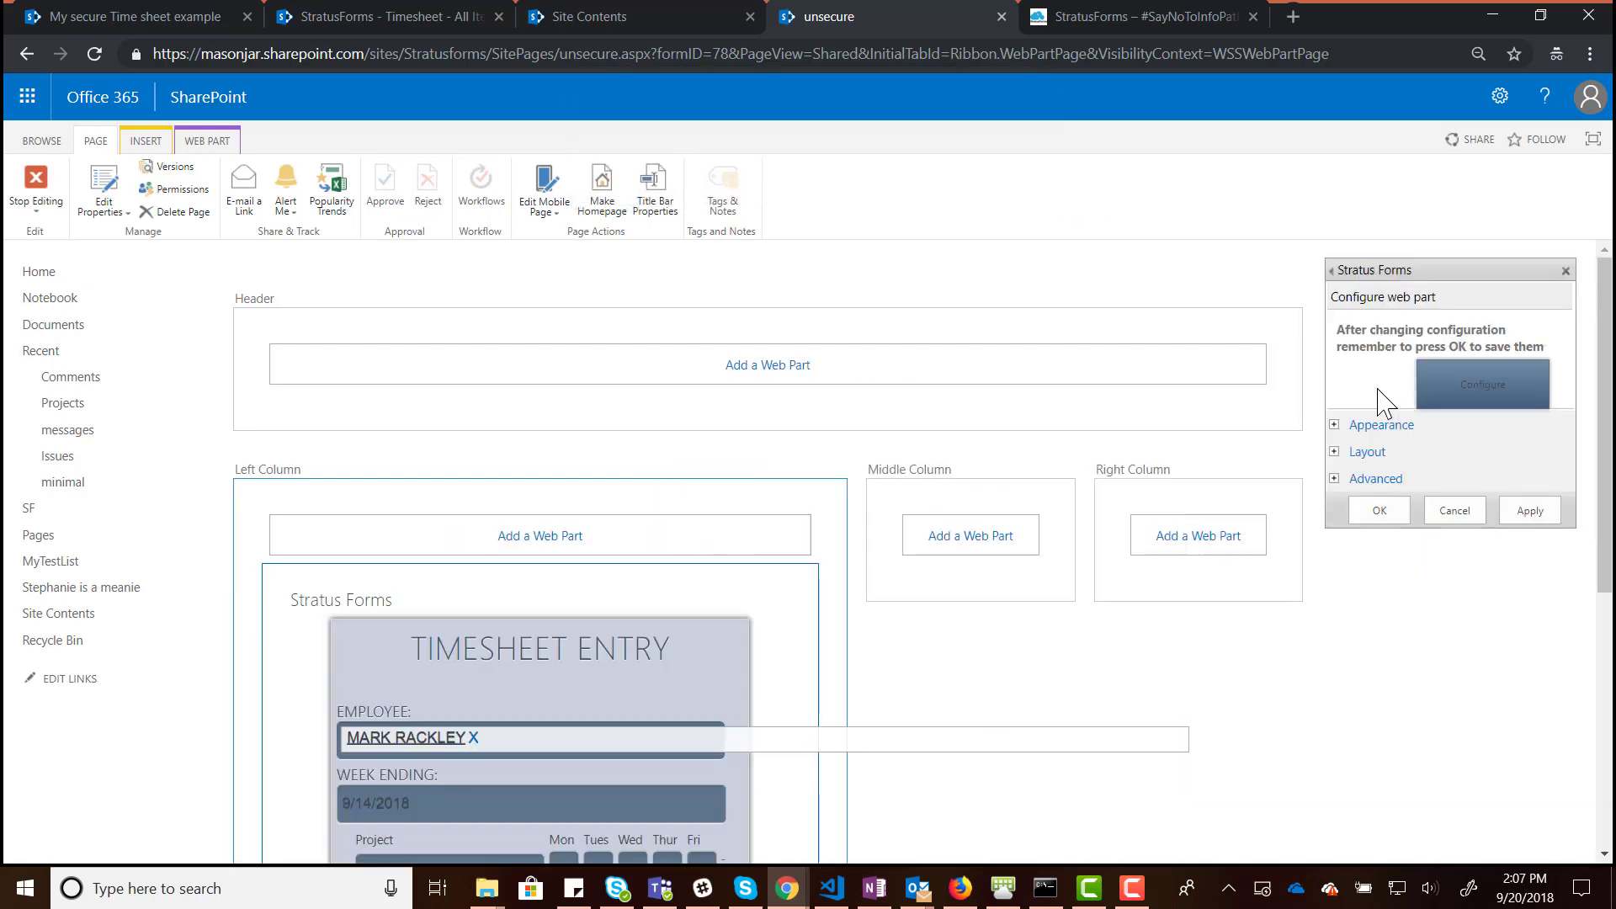
{"action": "left_click", "coordinate": [1473, 403]}
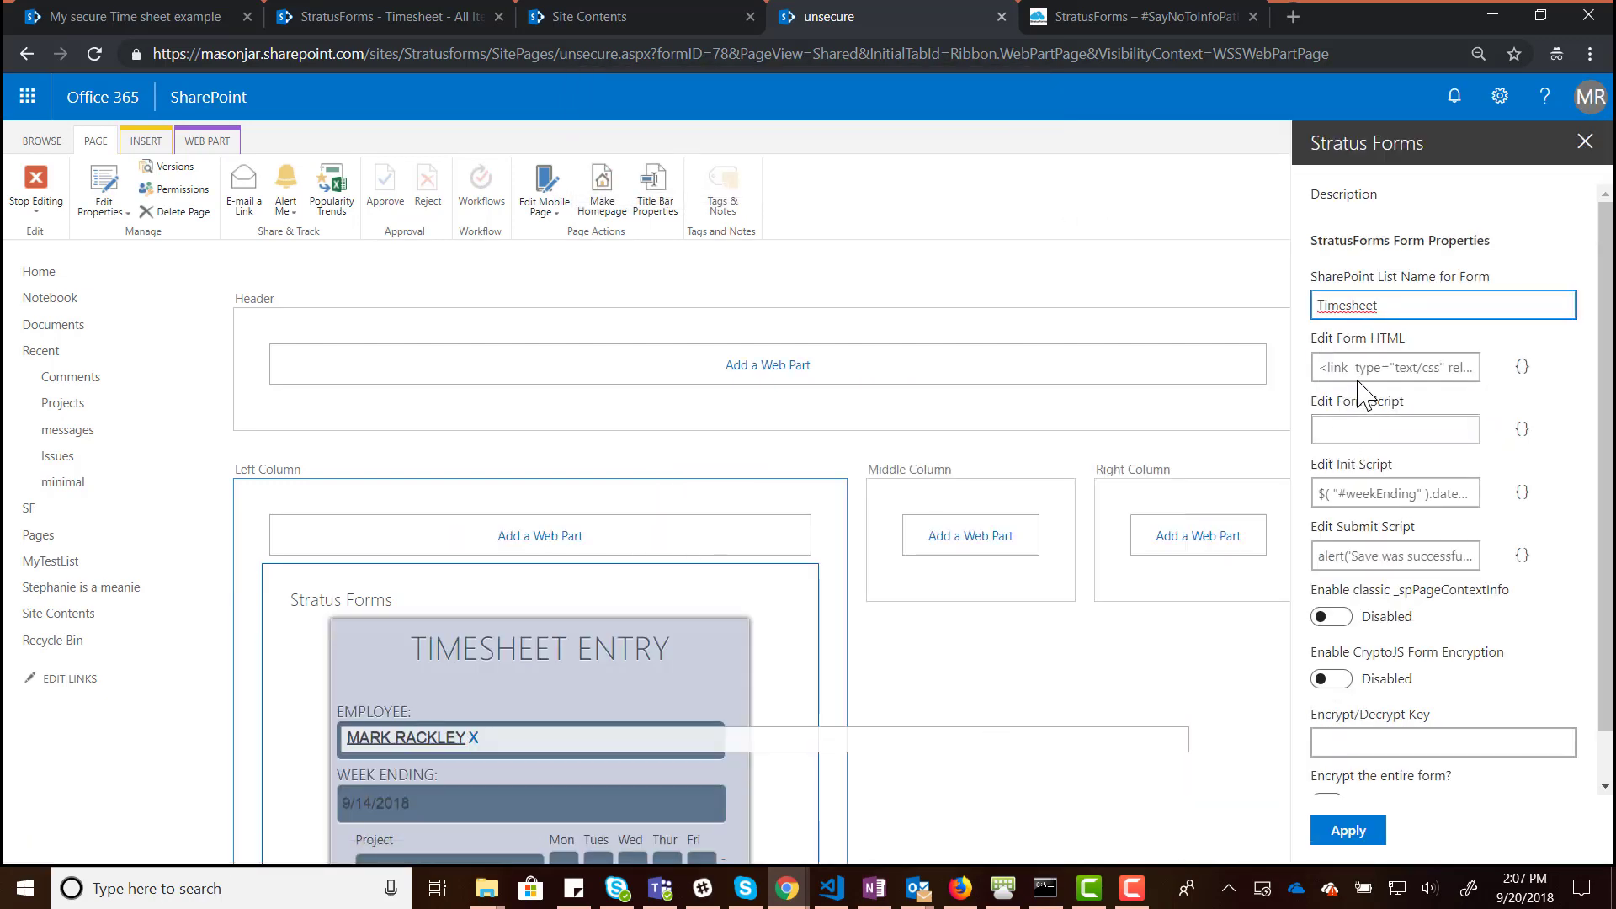
- Open Edit Form HTML and select all the updated stratusForms1.html code in VS Code
{"action": "left_click", "coordinate": [1363, 368]}
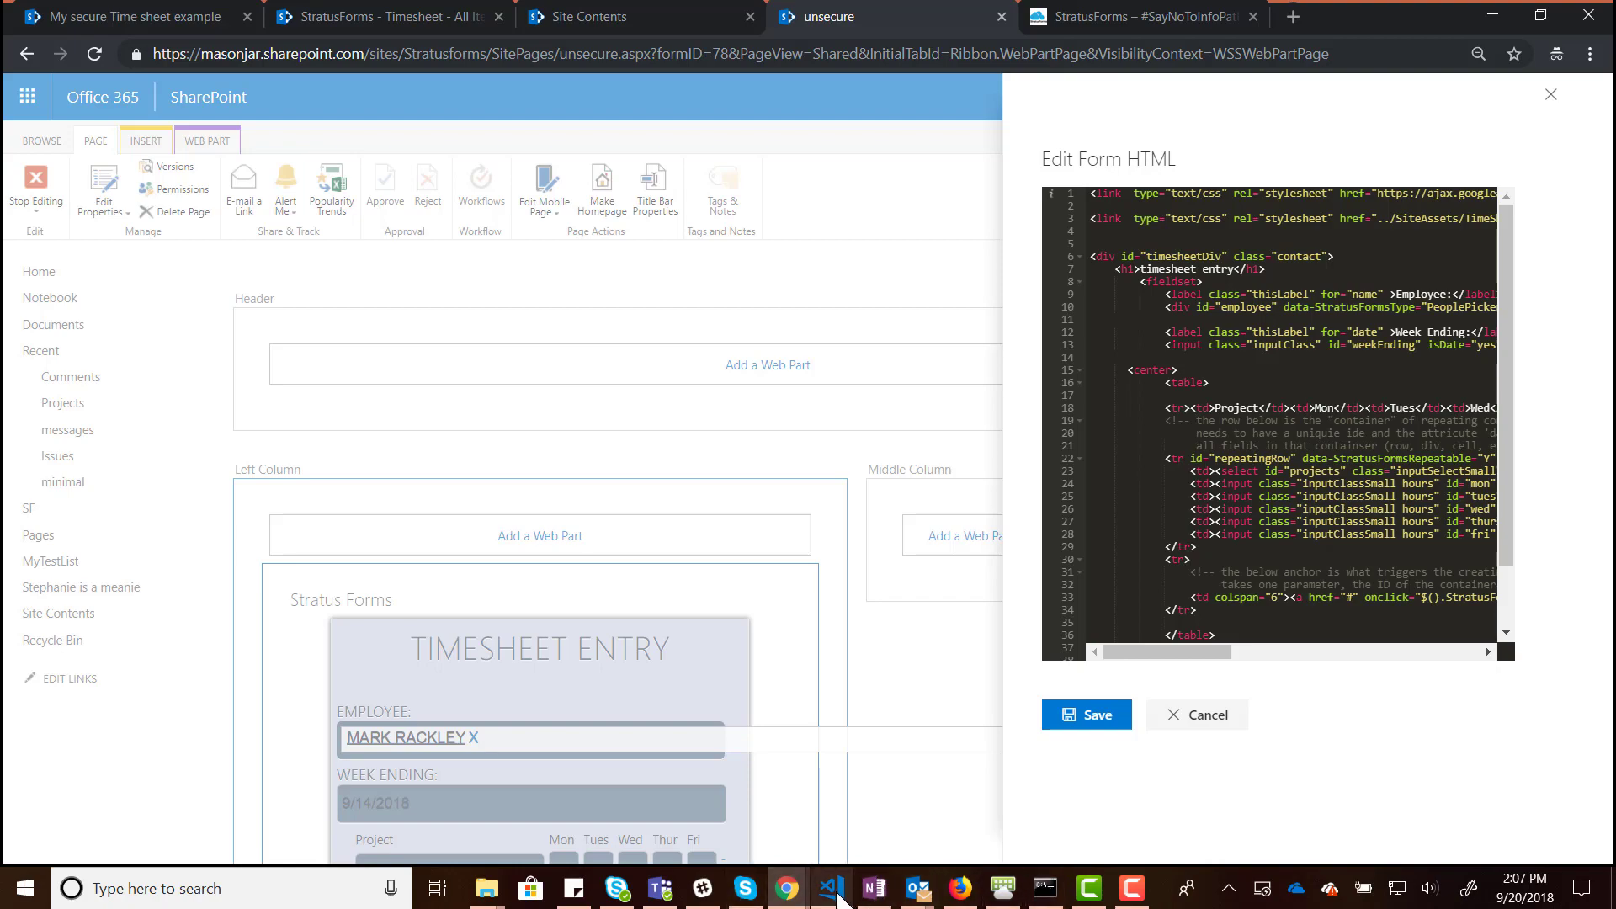
{"action": "left_click", "coordinate": [832, 888]}
{"action": "left_click", "coordinate": [784, 648]}
{"action": "key", "text": "ctrl+a"}
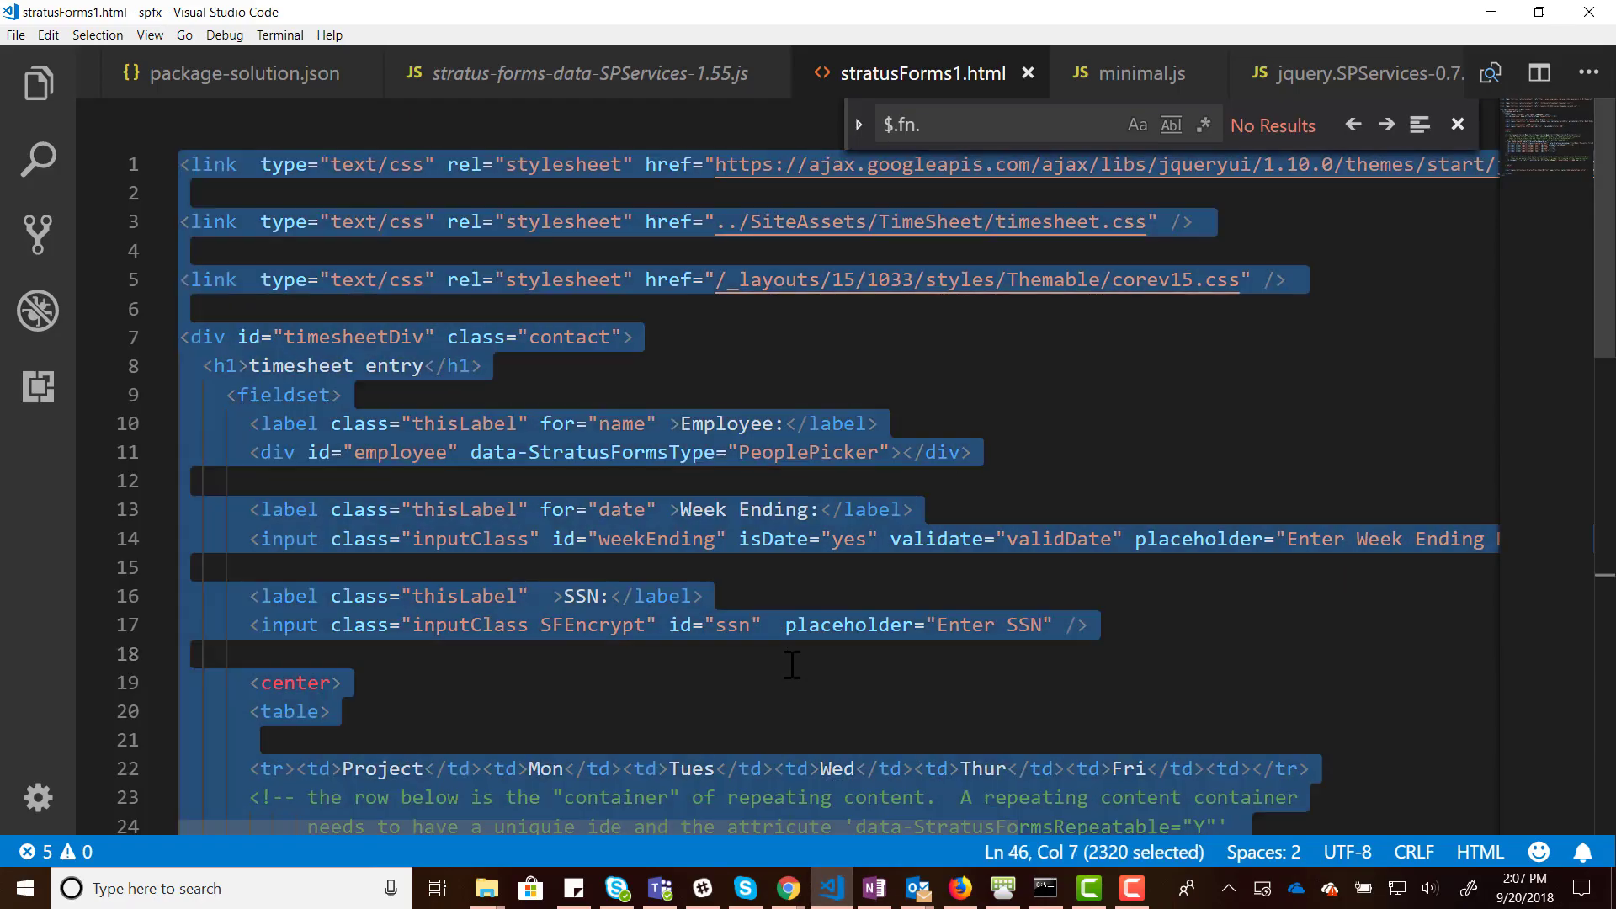
{"action": "left_click", "coordinate": [1490, 11]}
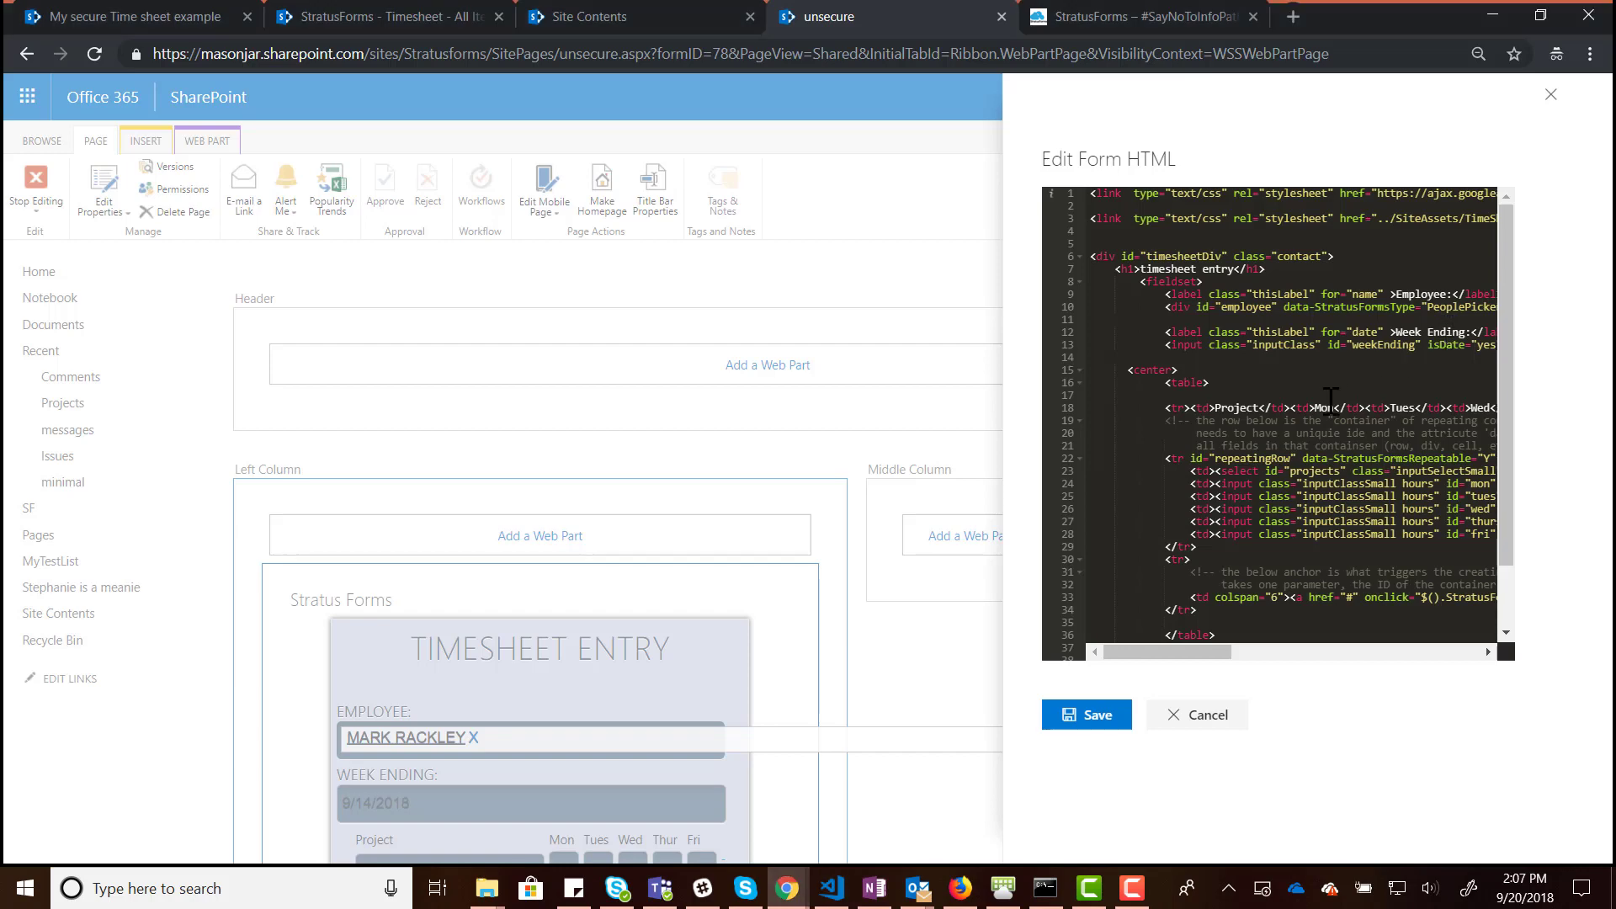
- Replace the old form HTML with the SSN-field version, save, apply and close the panel
{"action": "key", "text": "ctrl+a"}
{"action": "key", "text": "Delete"}
{"action": "key", "text": "ctrl+v"}
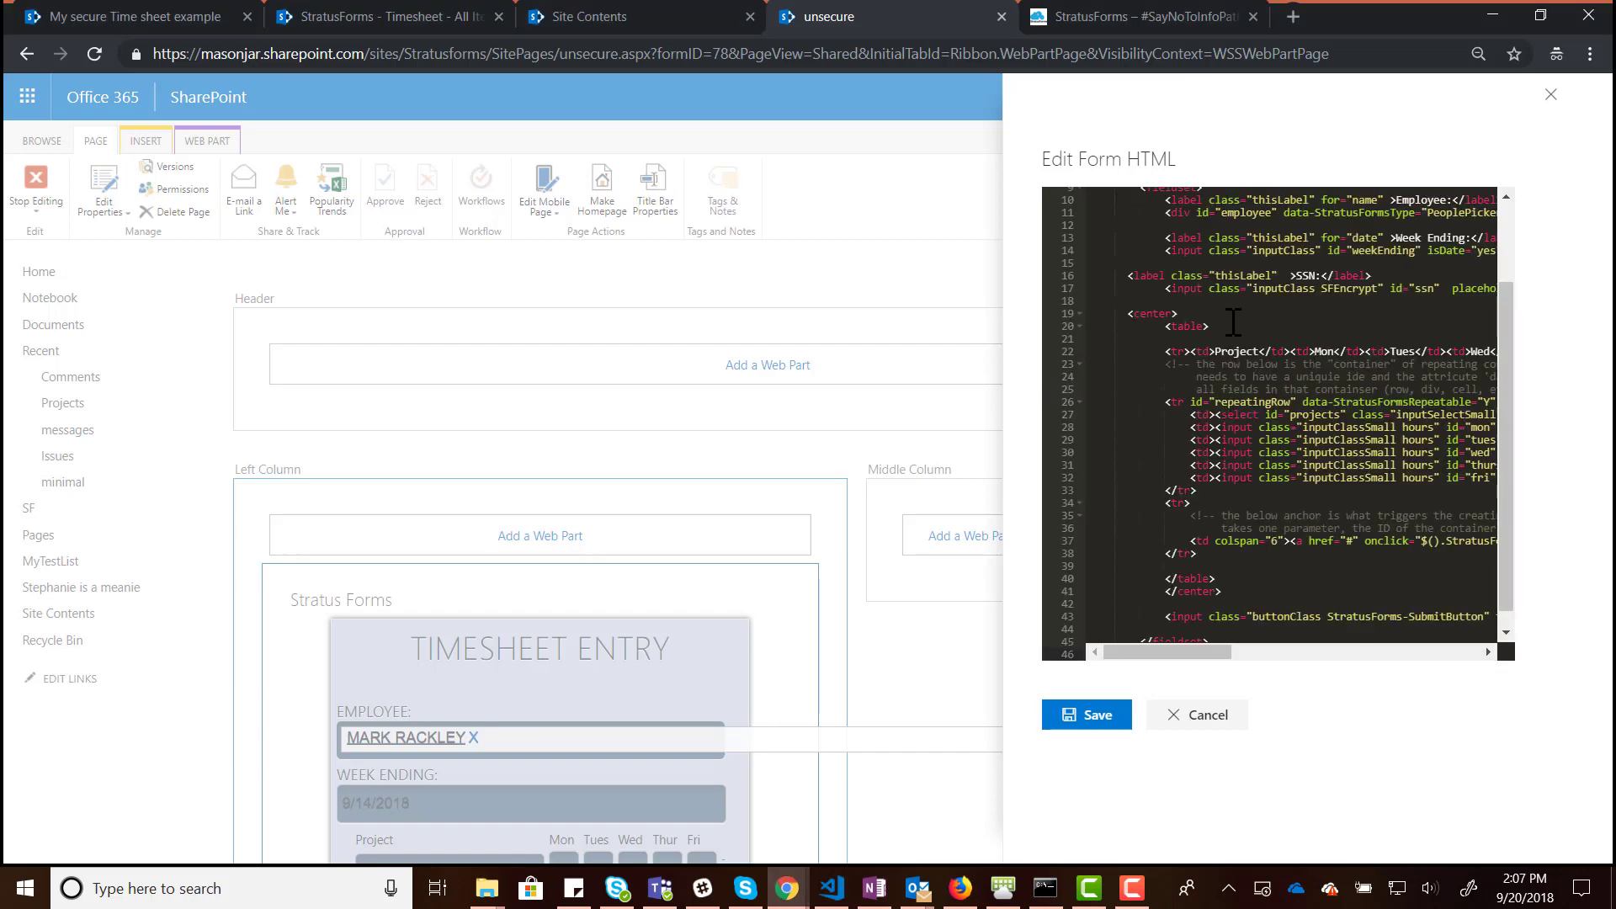
{"action": "left_click", "coordinate": [1086, 741]}
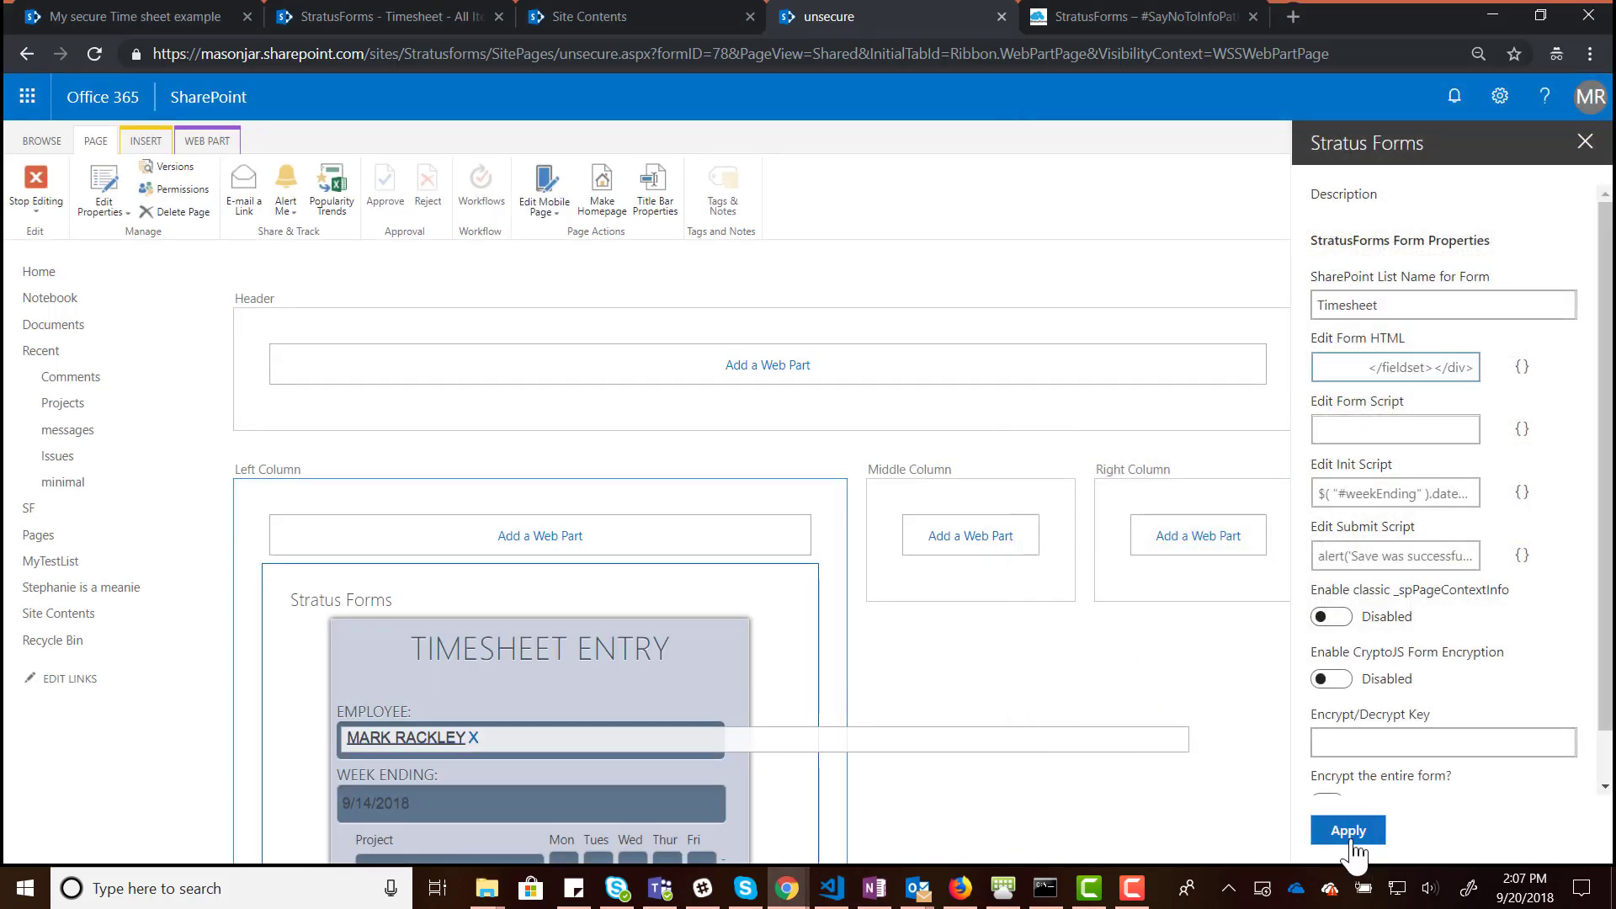
{"action": "left_click", "coordinate": [1372, 825]}
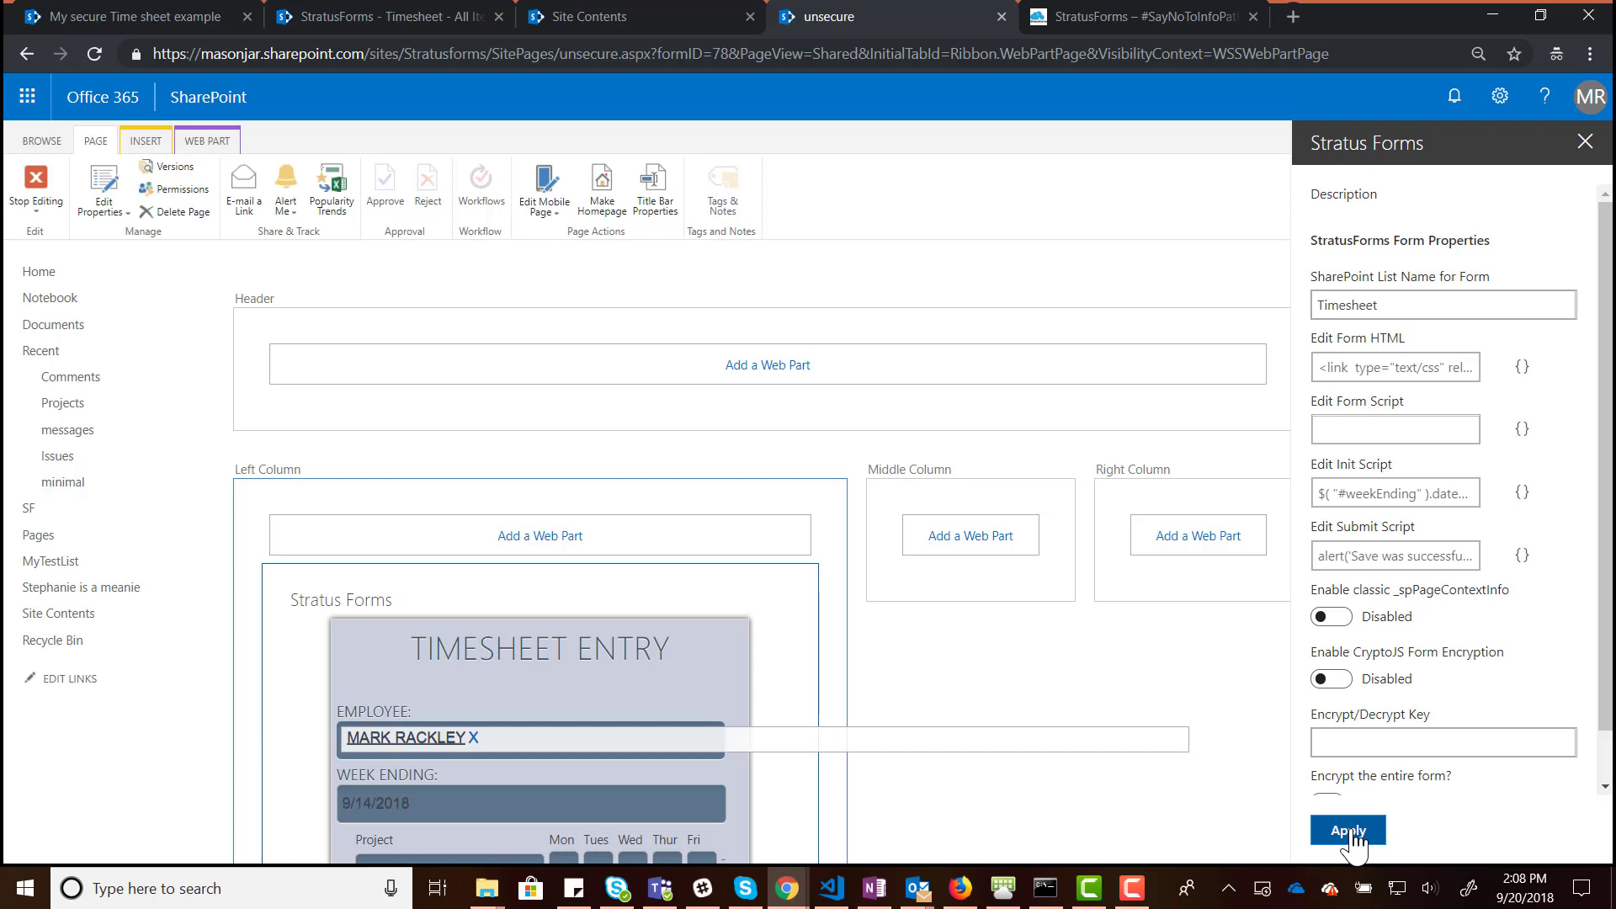
{"action": "left_click", "coordinate": [1585, 142]}
{"action": "left_click", "coordinate": [1531, 510]}
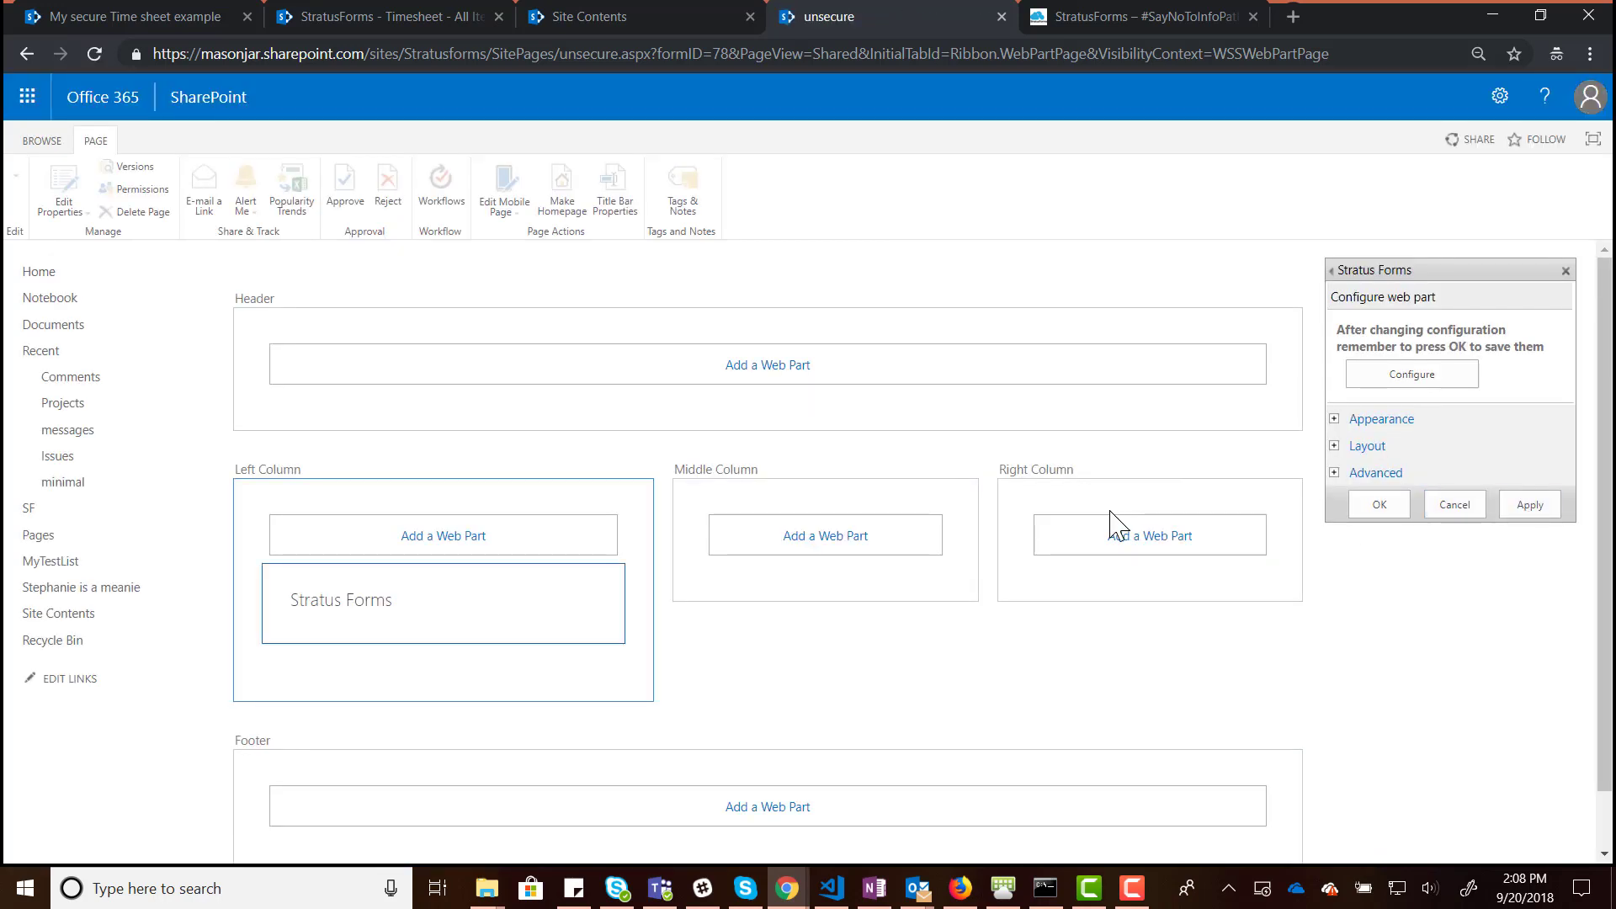
- Save the web part settings with OK, dismissing the key prompts and decryption alerts
{"action": "left_click", "coordinate": [1007, 226]}
{"action": "left_click", "coordinate": [998, 169]}
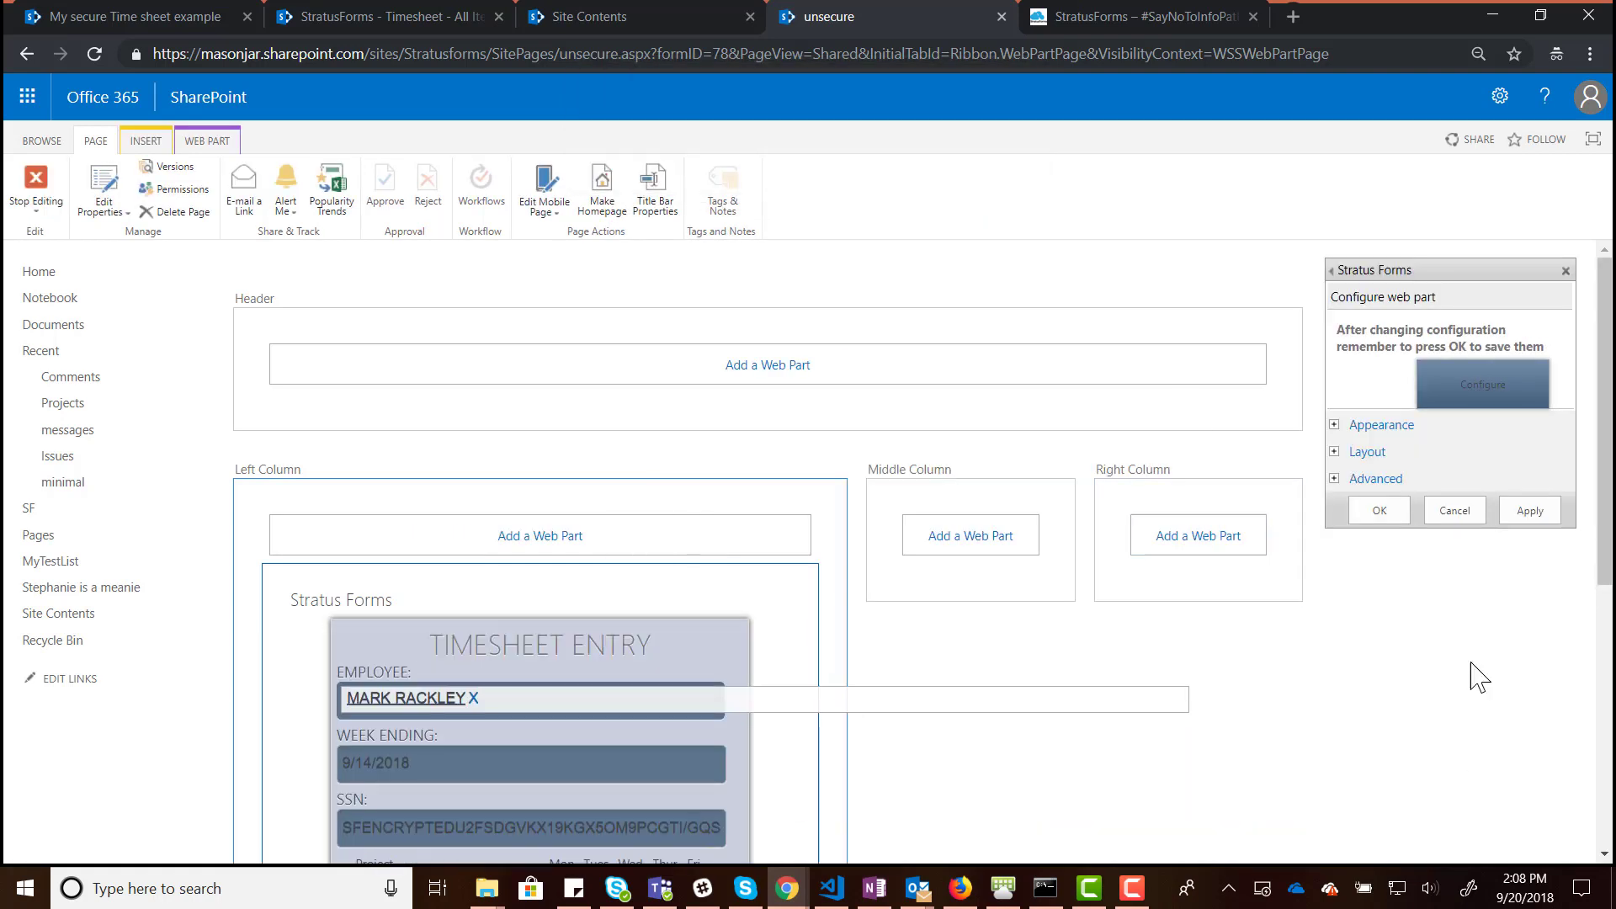
{"action": "left_click", "coordinate": [1378, 511]}
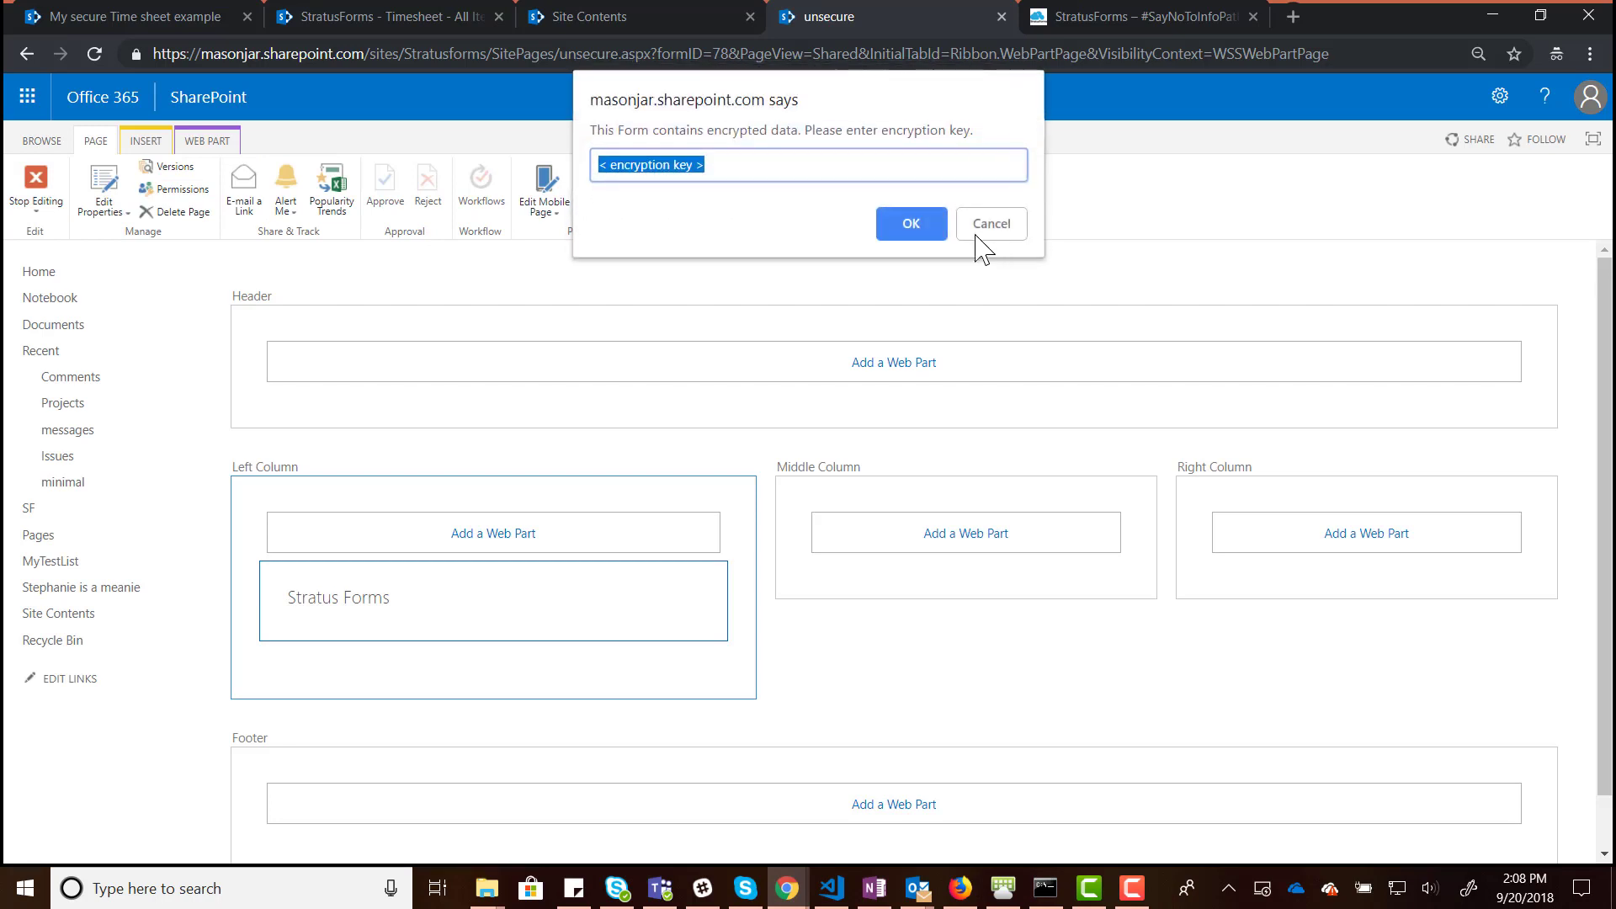
{"action": "left_click", "coordinate": [992, 224]}
{"action": "left_click", "coordinate": [988, 178]}
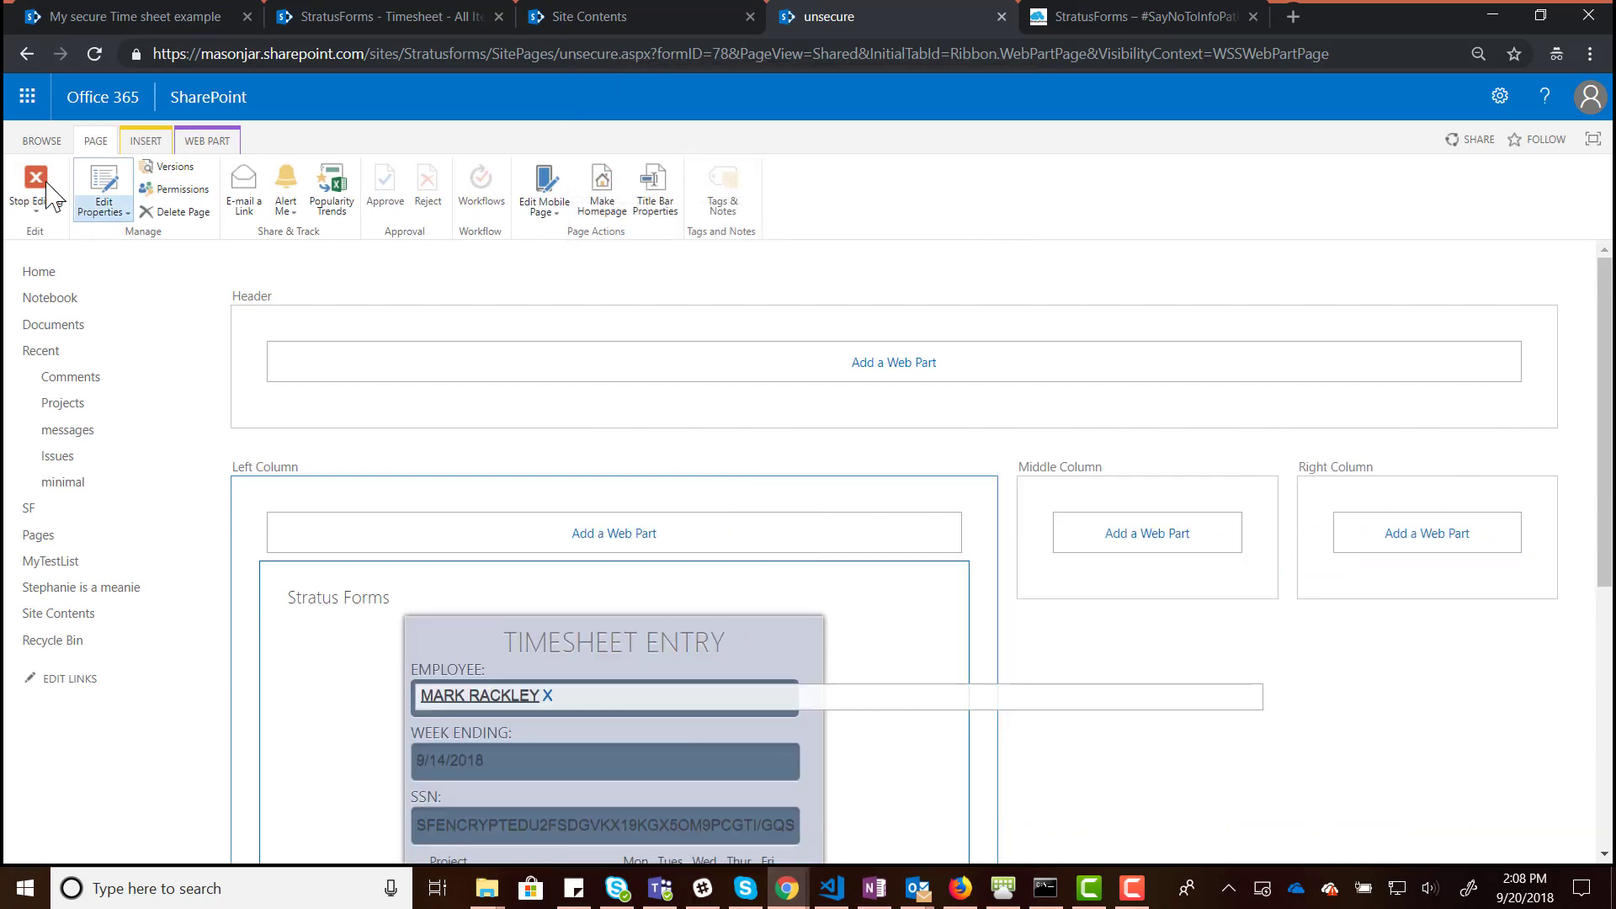
- Stop editing the unsecure page without supplying the encryption key
{"action": "left_click", "coordinate": [36, 203]}
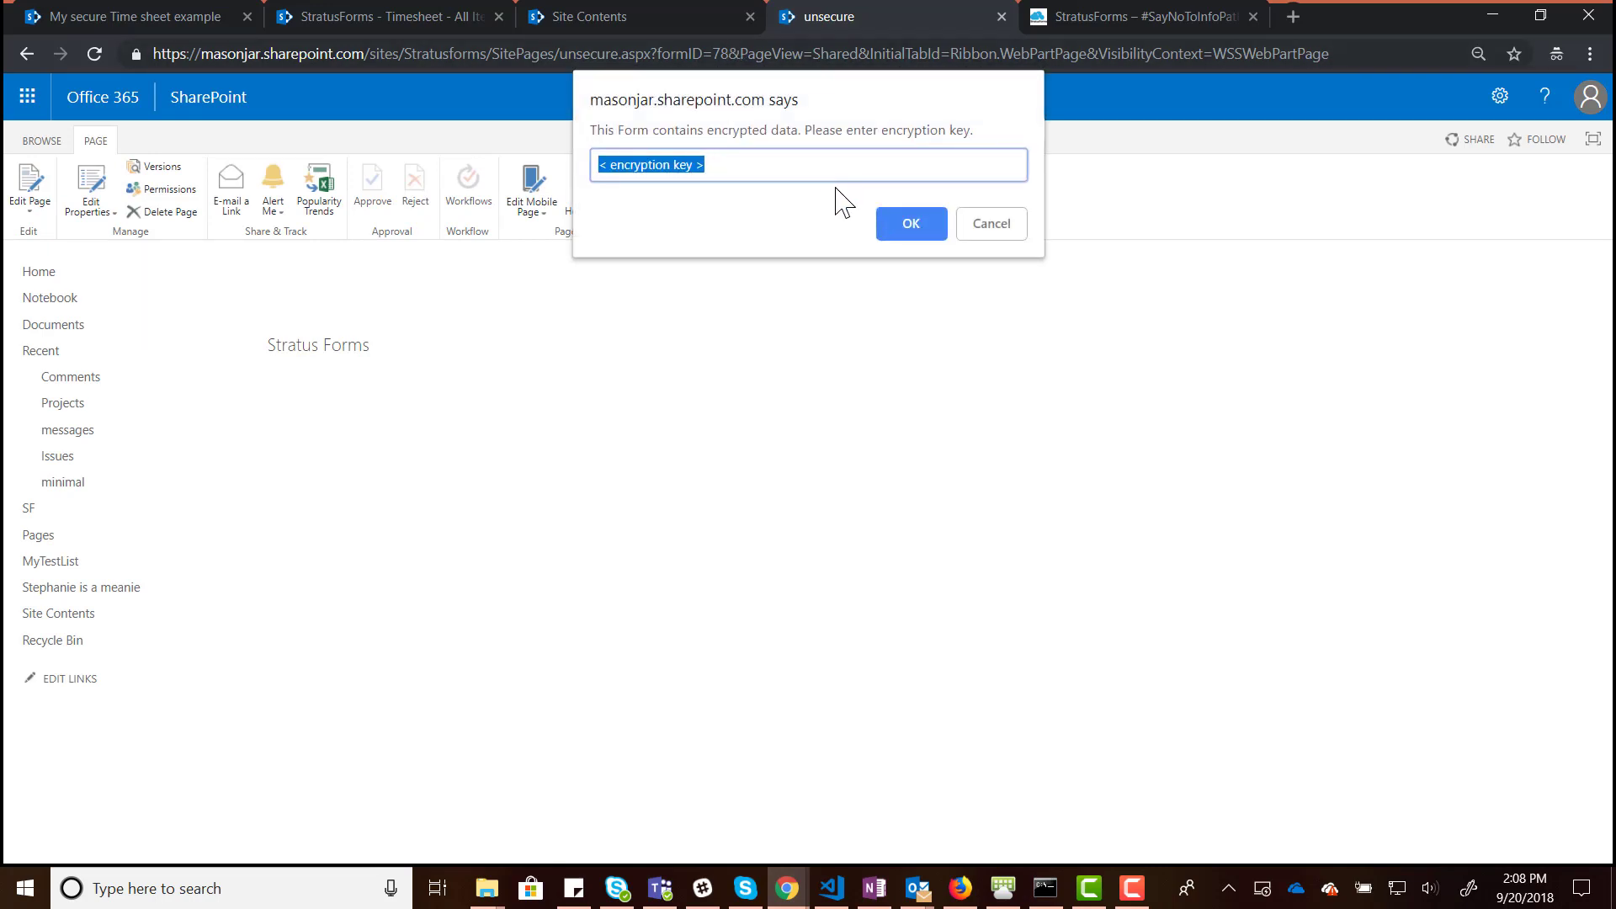
{"action": "left_click", "coordinate": [917, 234]}
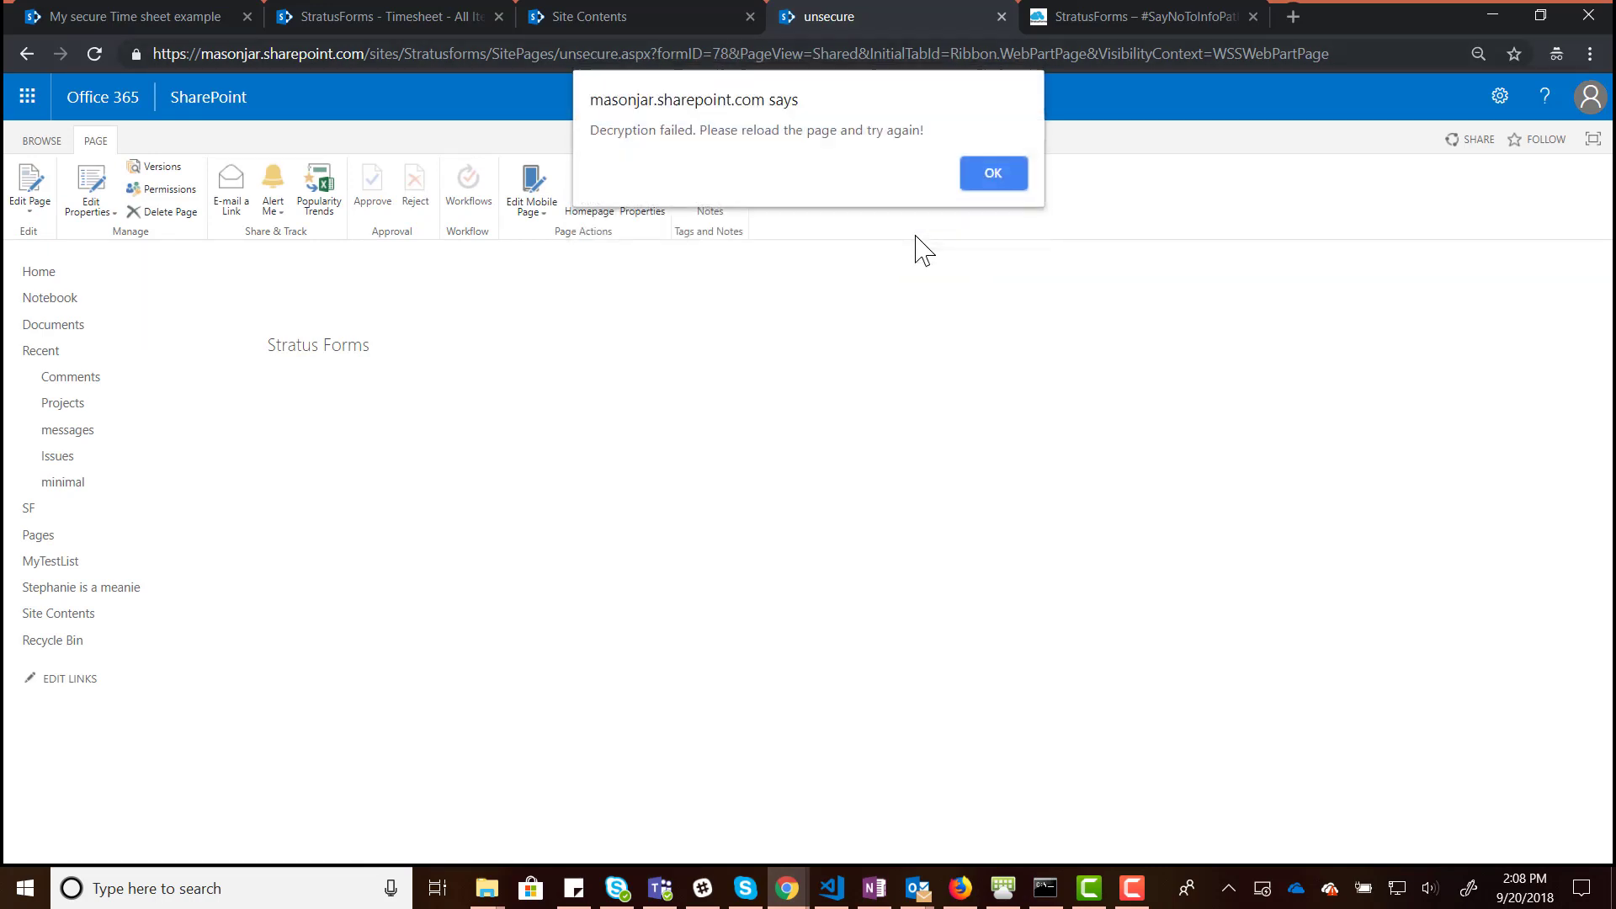
{"action": "left_click", "coordinate": [992, 178]}
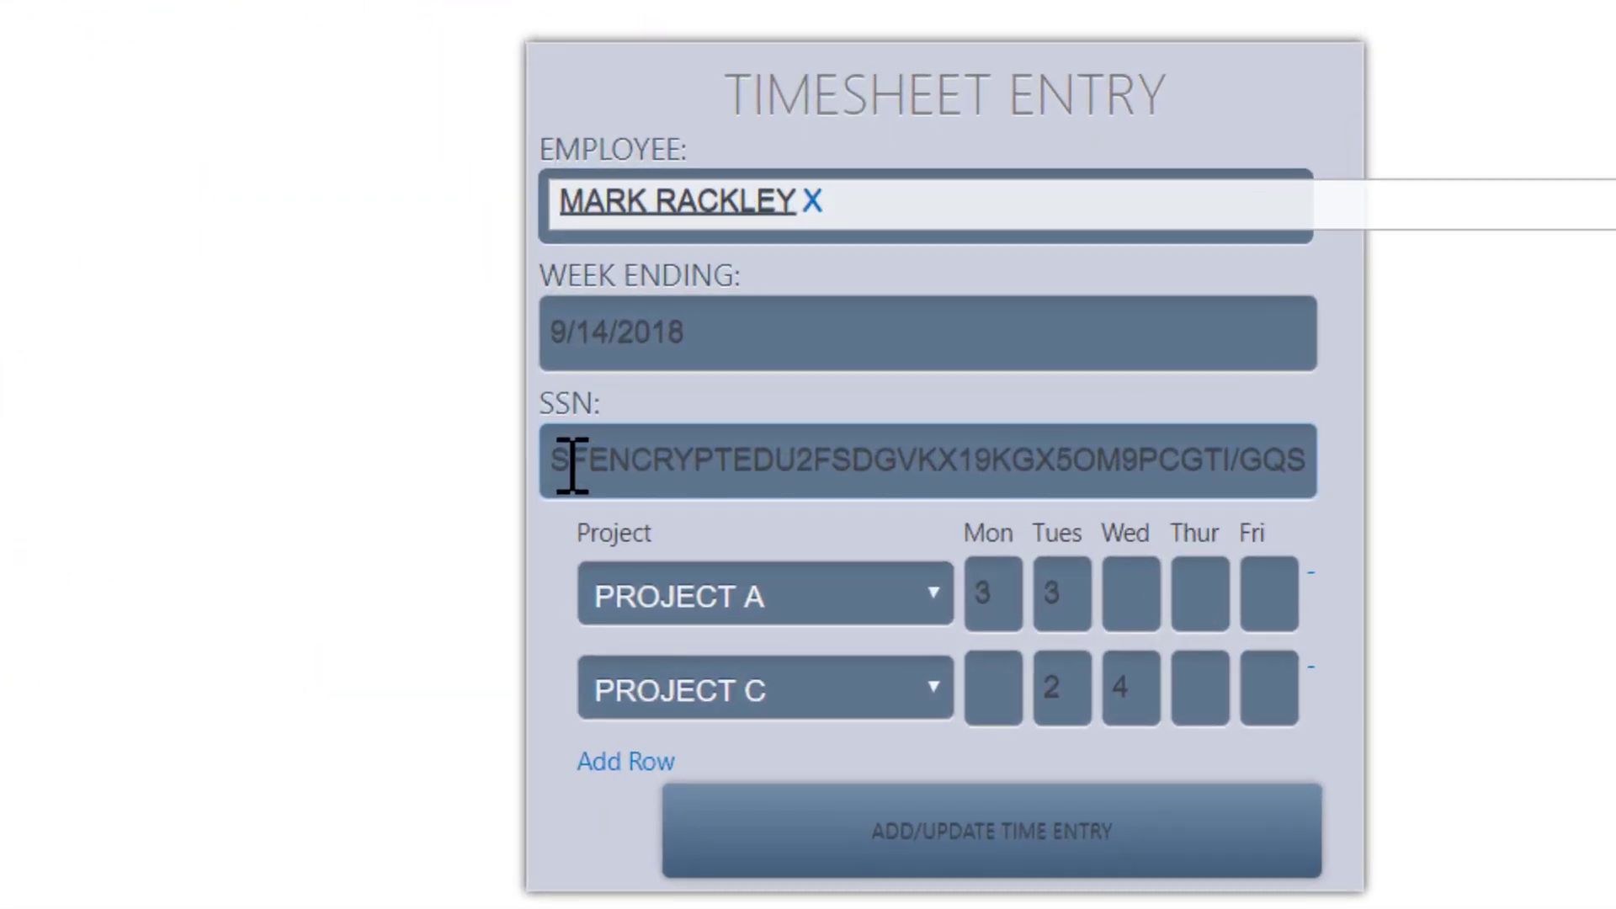
- Inspect the SSN field's undecrypted SFENCRYPTED value by selecting parts of it
{"action": "left_click_drag", "start_coordinate": [778, 573], "coordinate": [900, 573]}
{"action": "left_click", "coordinate": [1027, 451]}
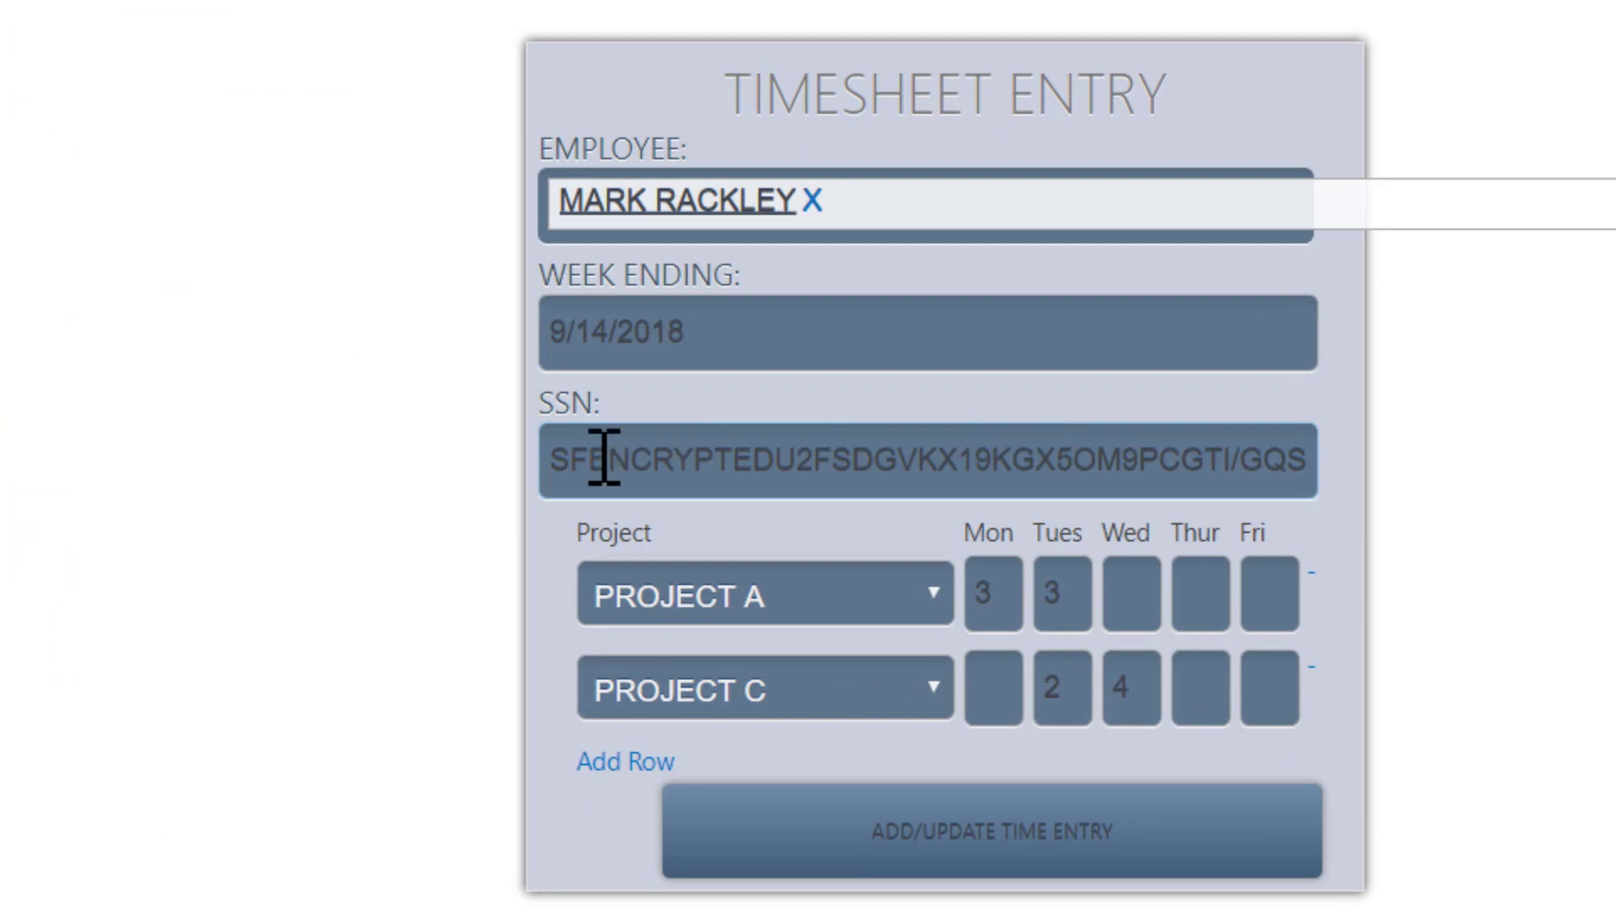
{"action": "left_click_drag", "start_coordinate": [592, 459], "coordinate": [1254, 461]}
{"action": "left_click", "coordinate": [1118, 462]}
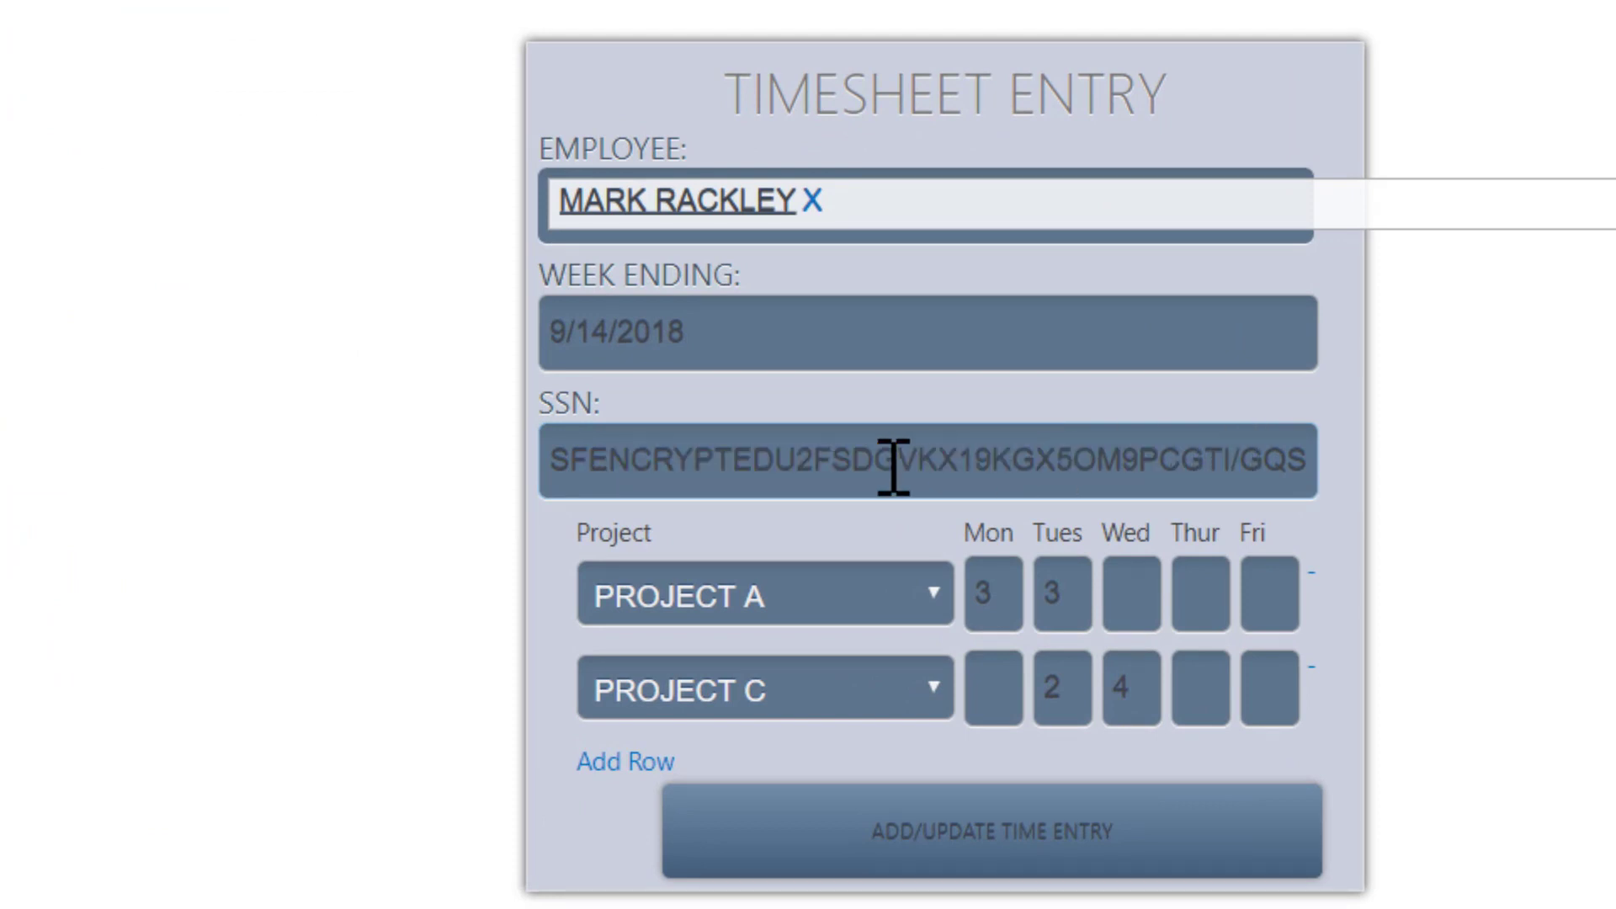
{"action": "double_click", "coordinate": [880, 469]}
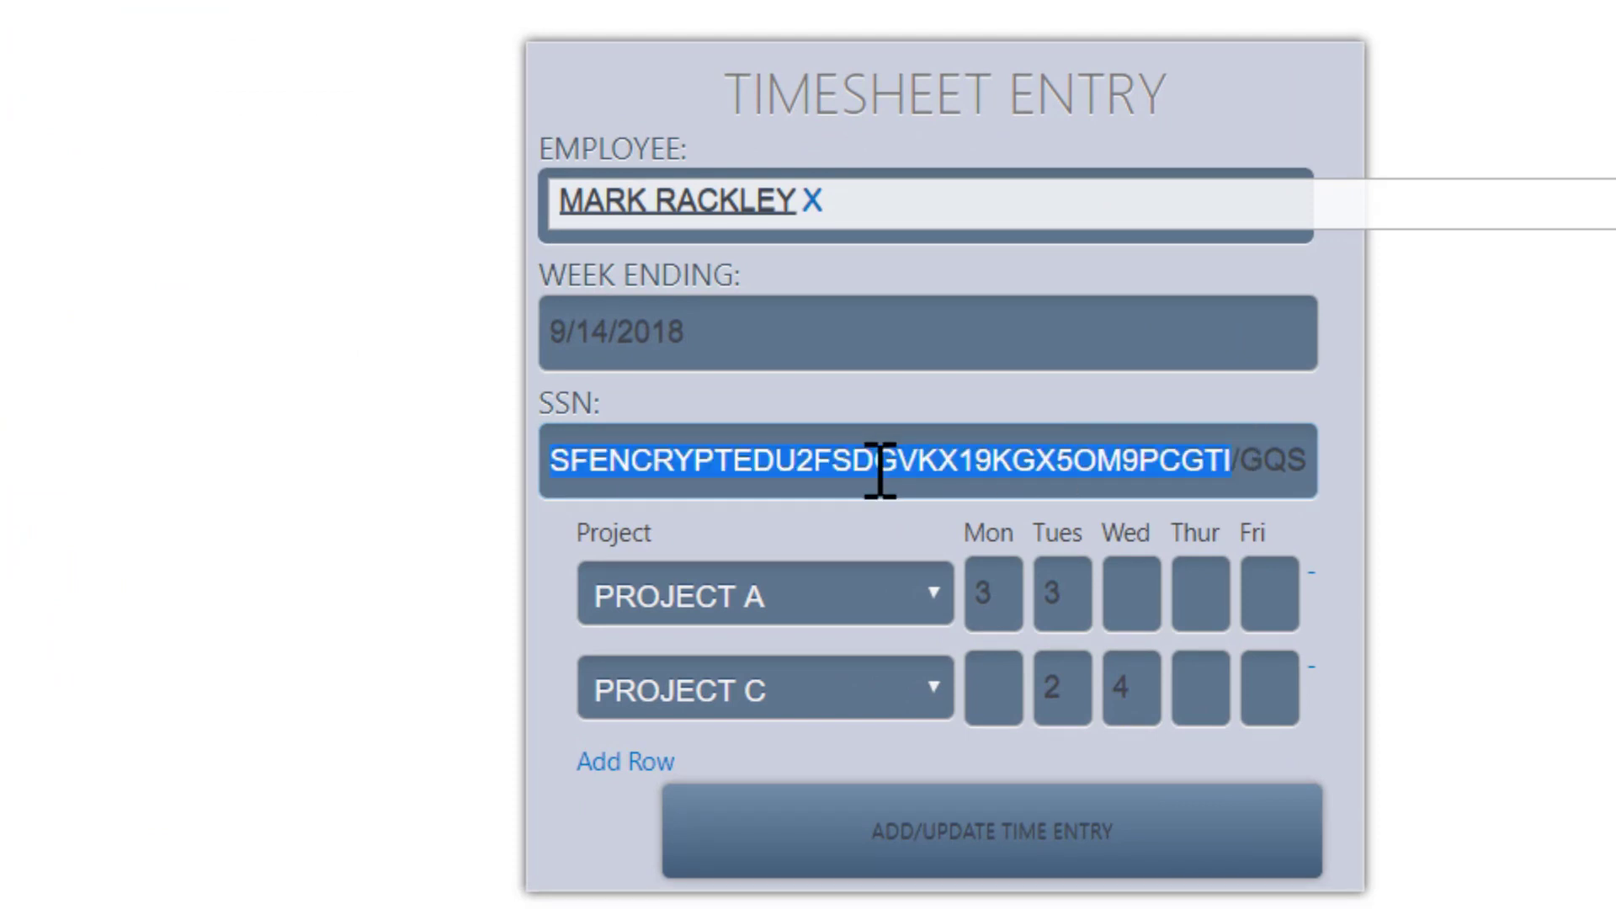
{"action": "left_click", "coordinate": [164, 504]}
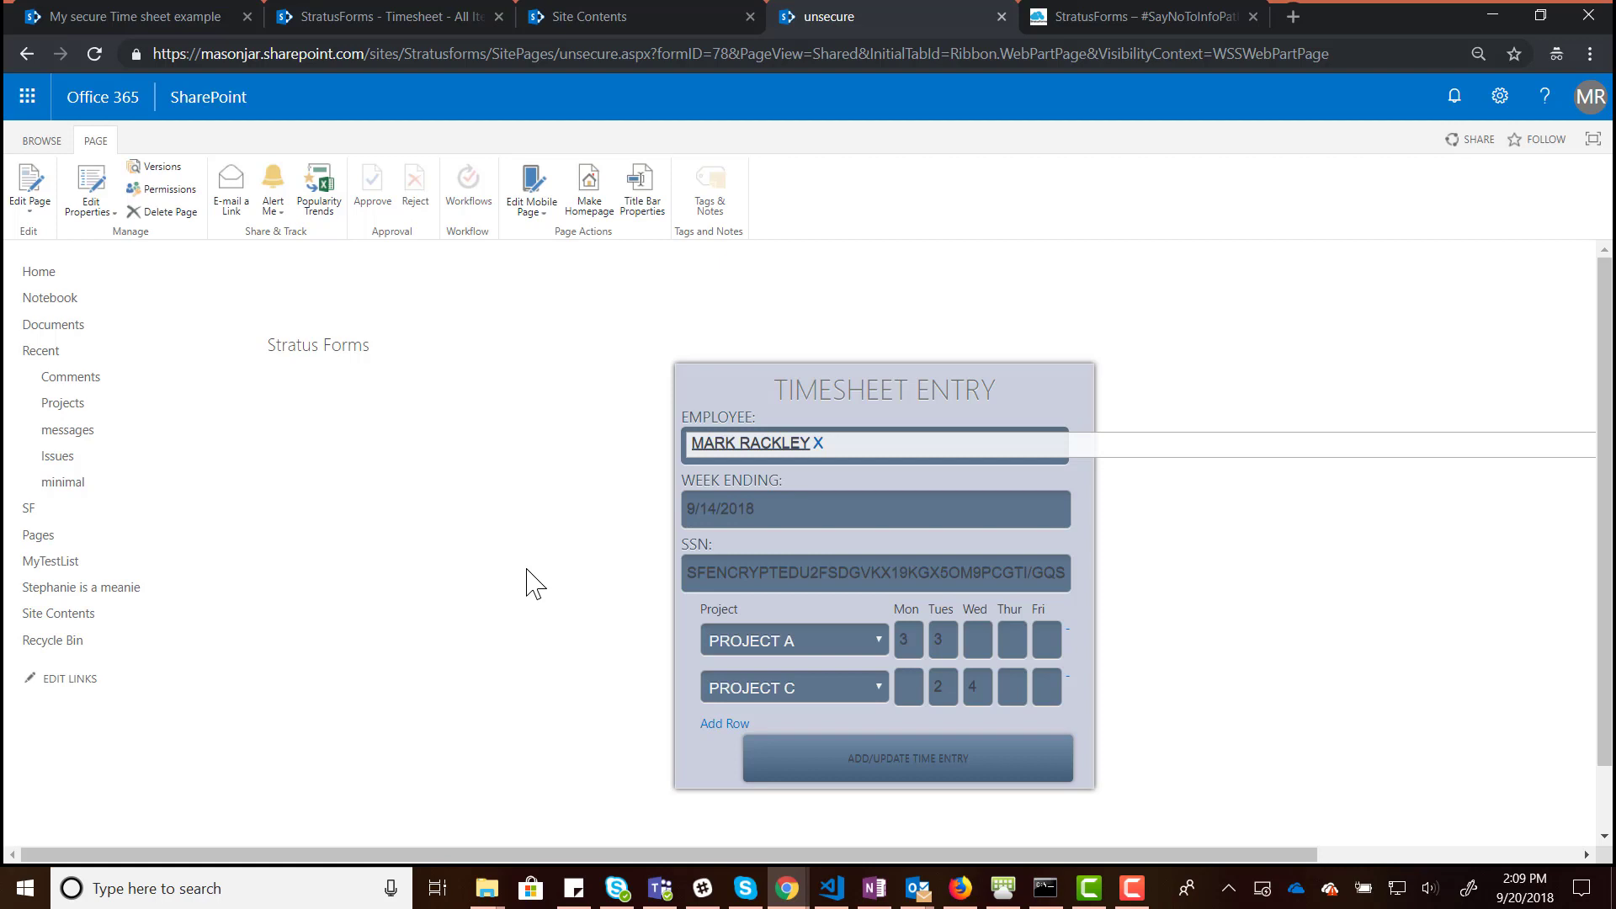
- Reload the My secure Time sheet example page
{"action": "left_click", "coordinate": [162, 12]}
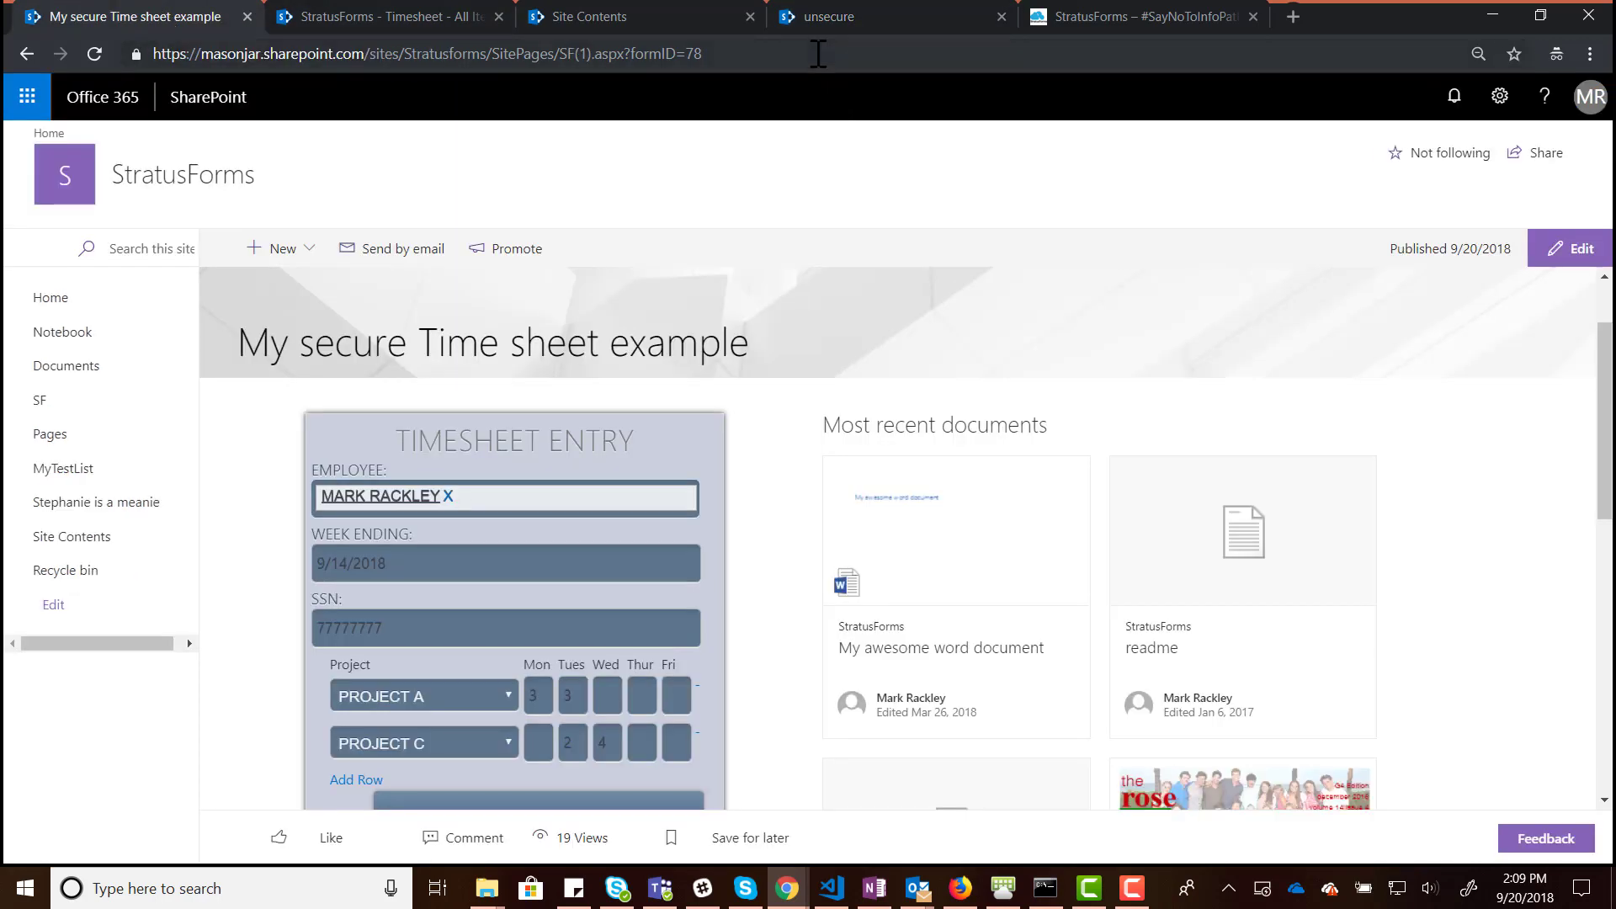
{"action": "left_click", "coordinate": [818, 54]}
{"action": "key", "text": "Return"}
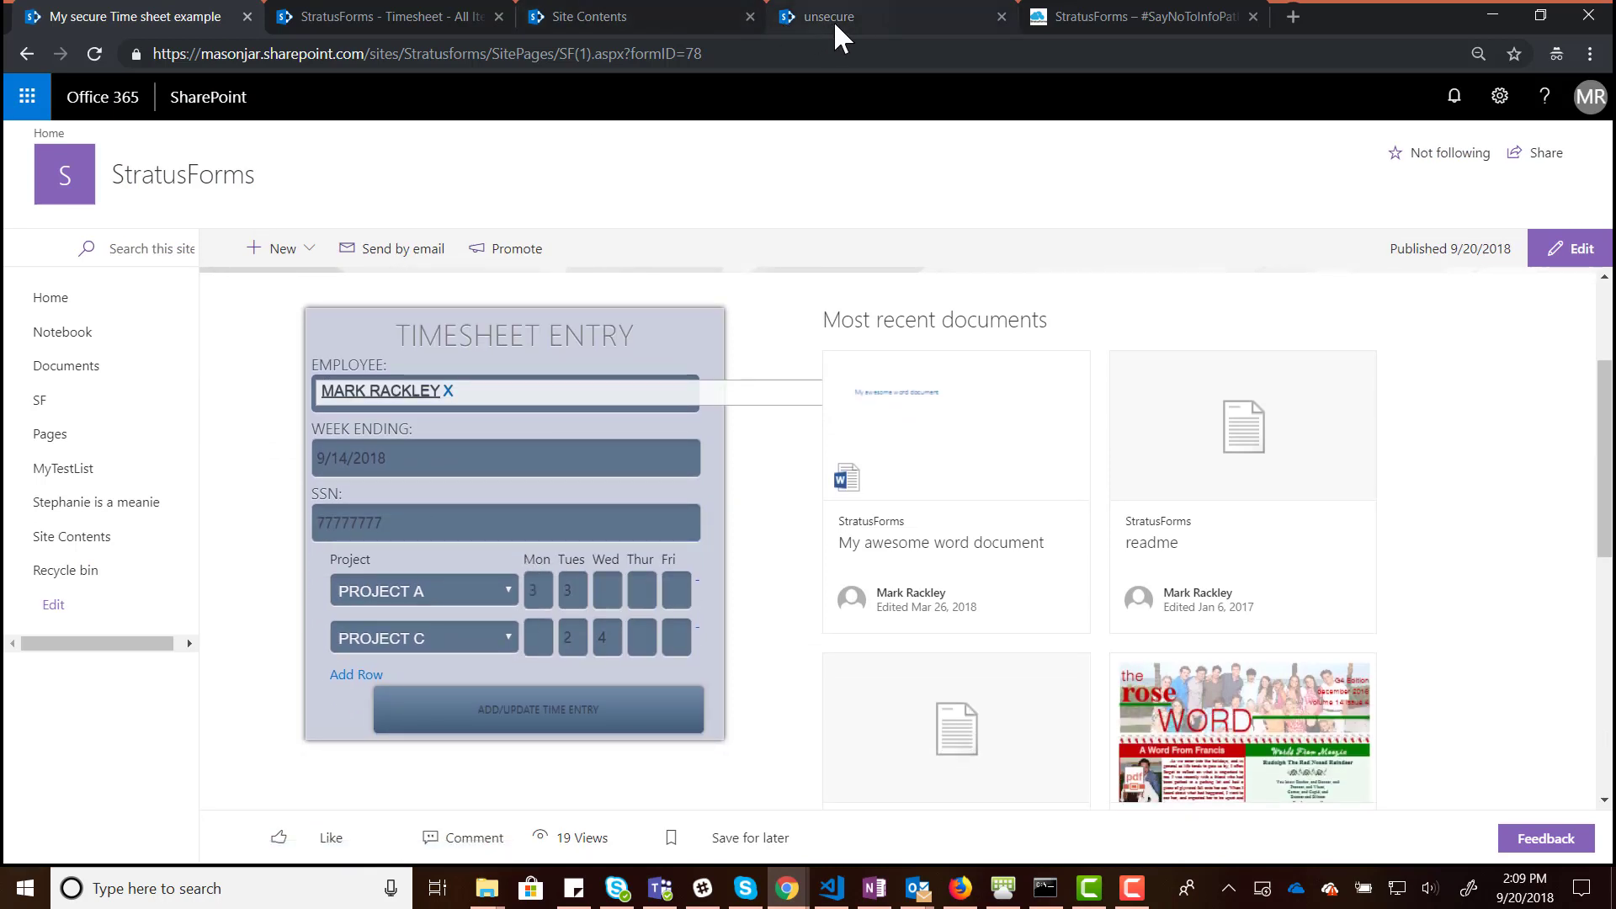
- Open the unsecure page in a new window and submit the correct encryption key
{"action": "left_click", "coordinate": [833, 19]}
{"action": "left_click", "coordinate": [817, 53]}
{"action": "key", "text": "shift+Return"}
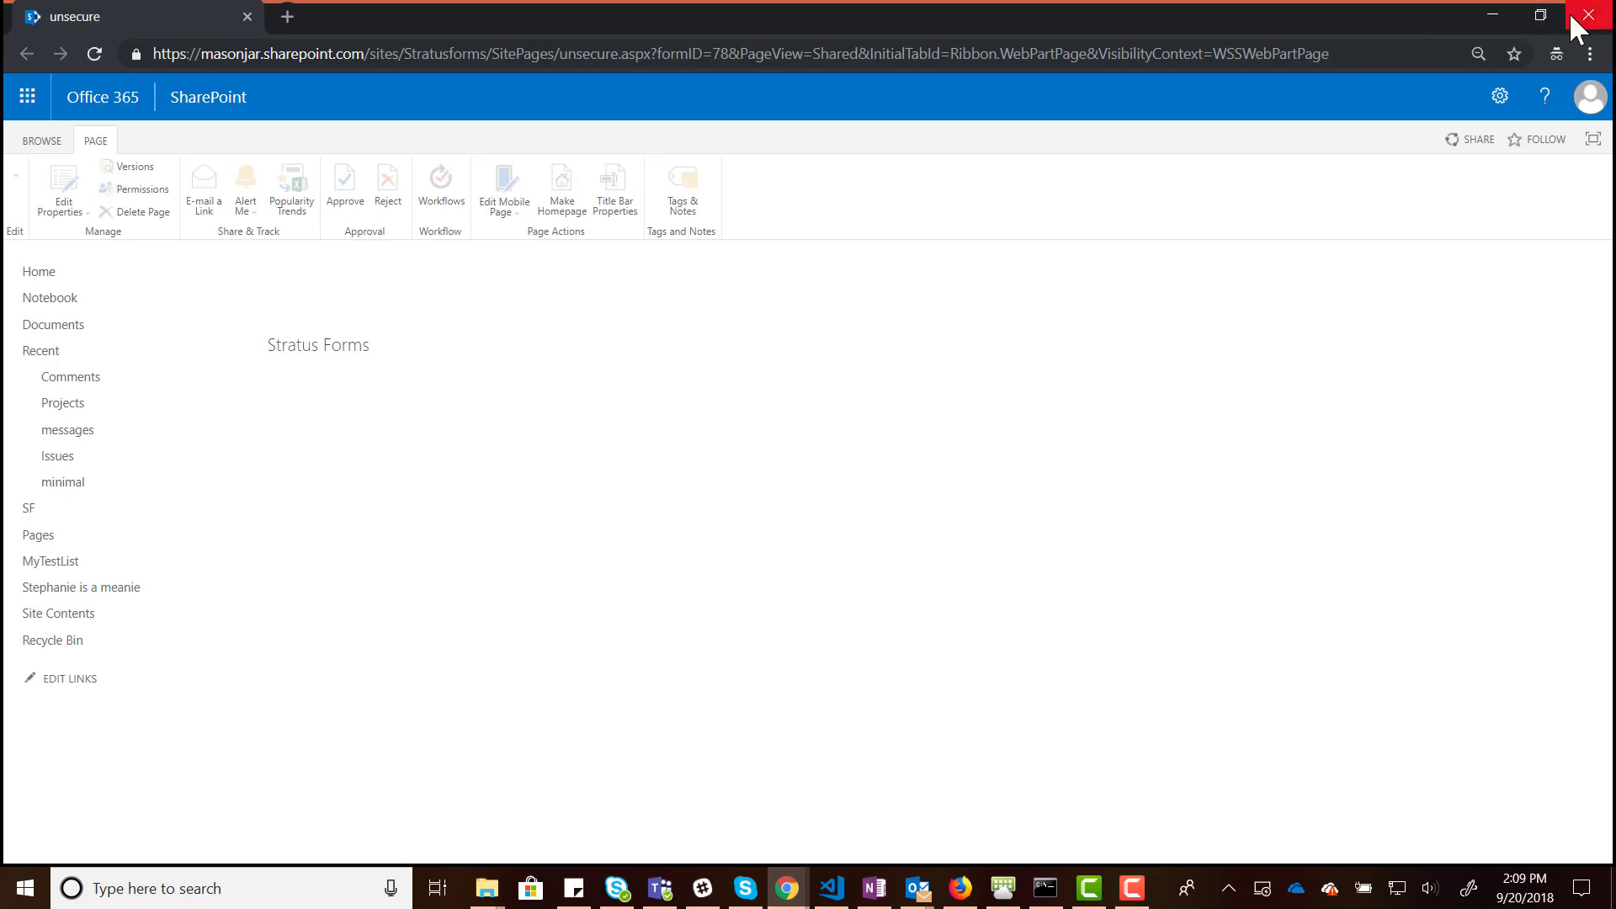
{"action": "type", "text": "My"}
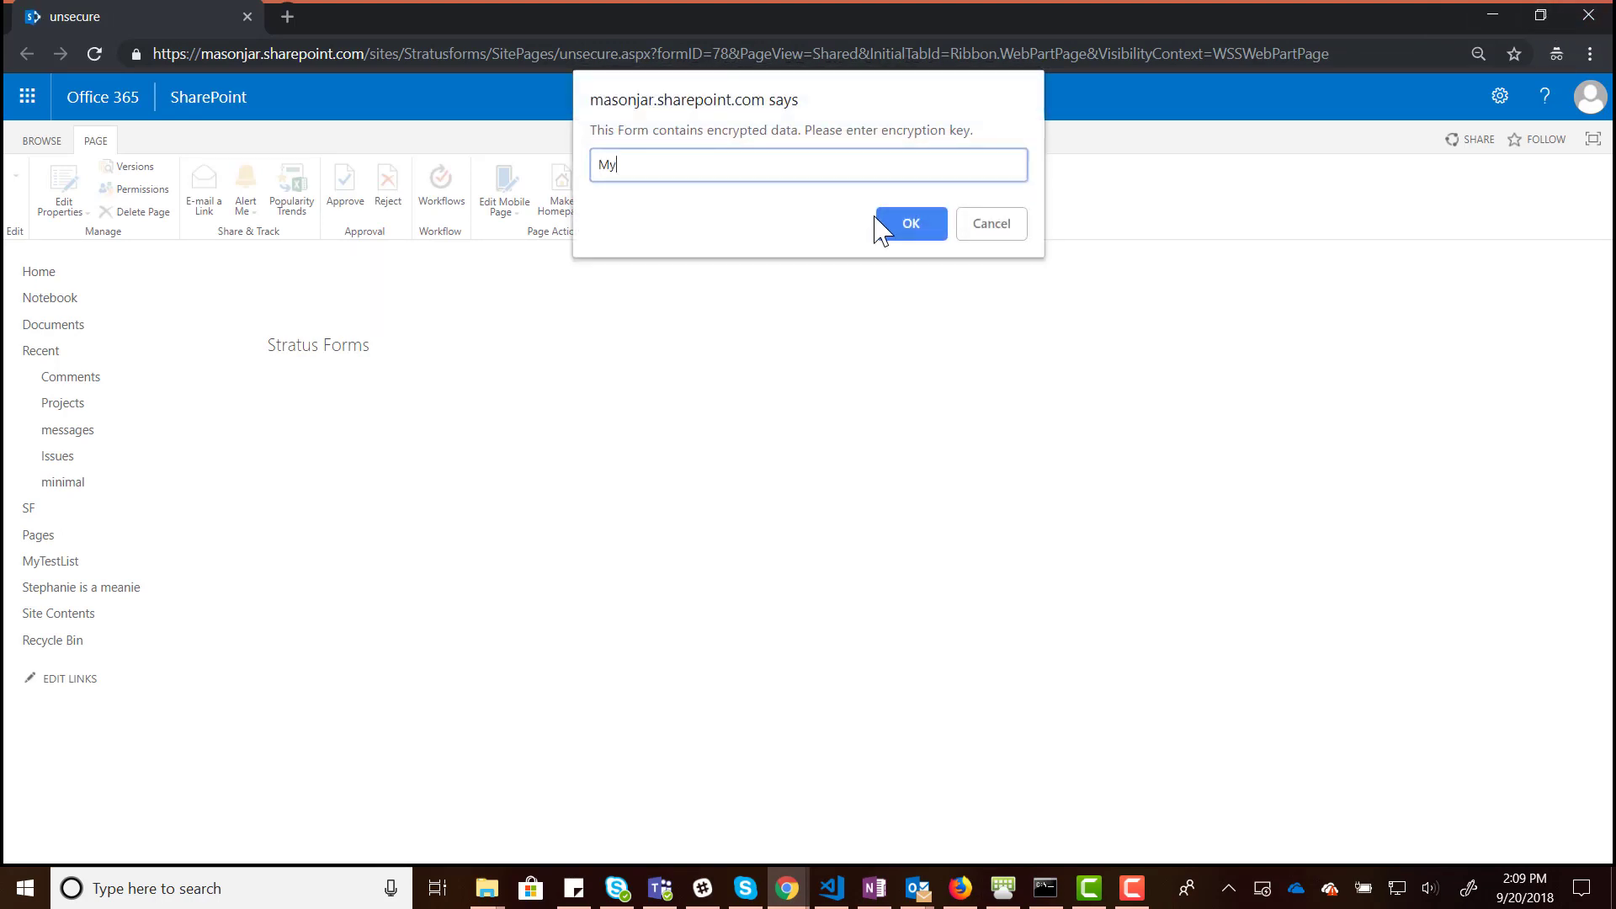
{"action": "type", "text": "Key"}
{"action": "left_click", "coordinate": [913, 234]}
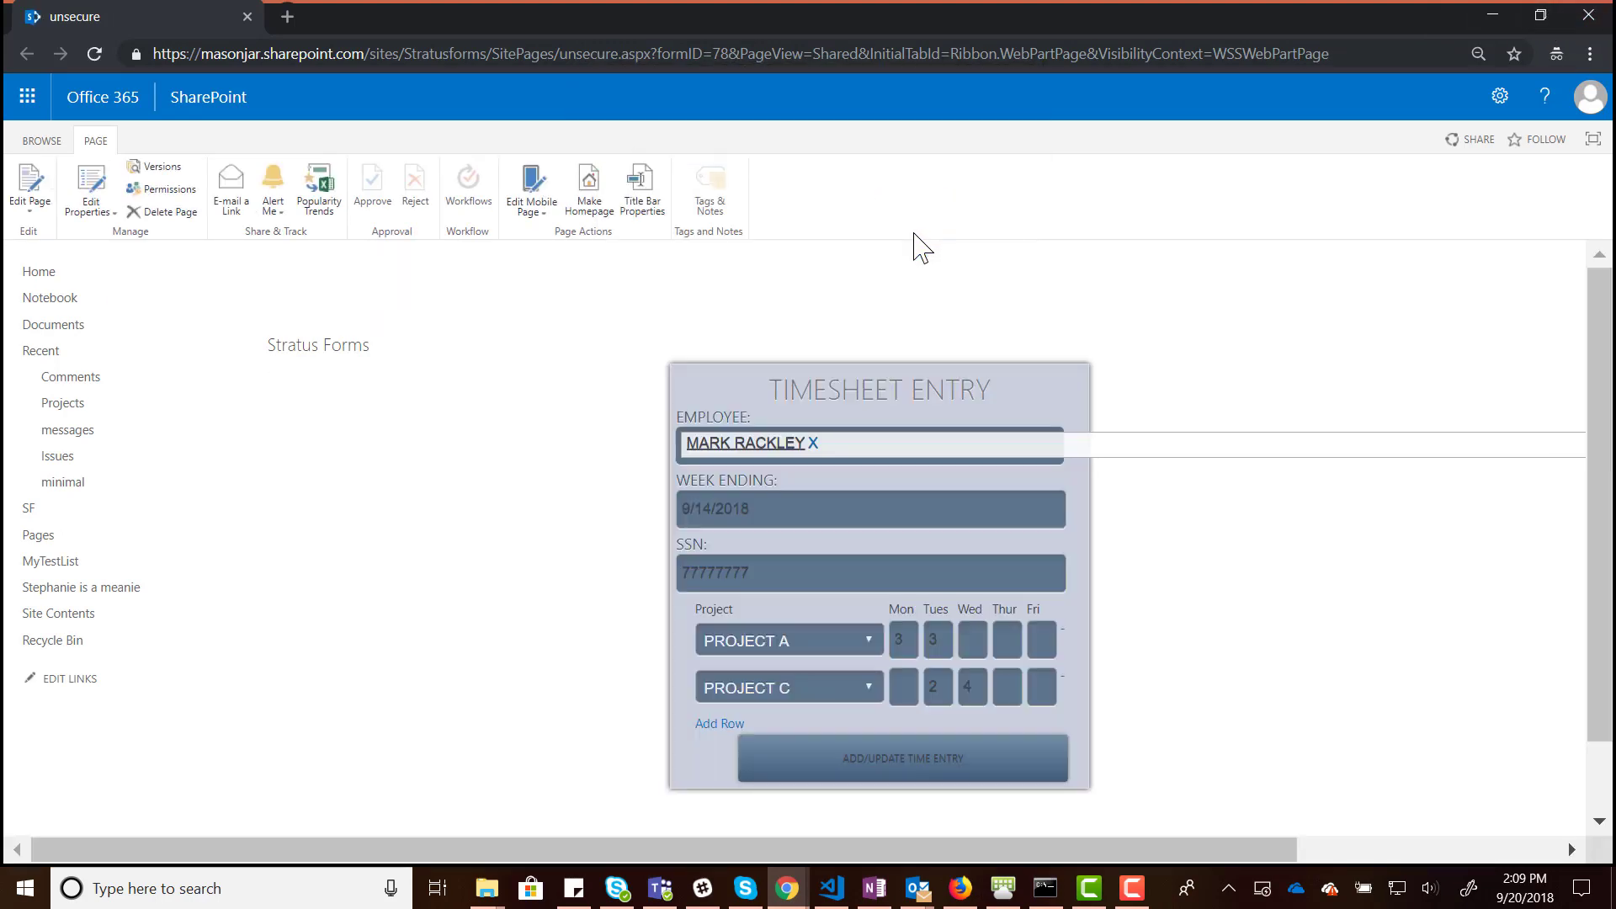
{"action": "left_click", "coordinate": [829, 580]}
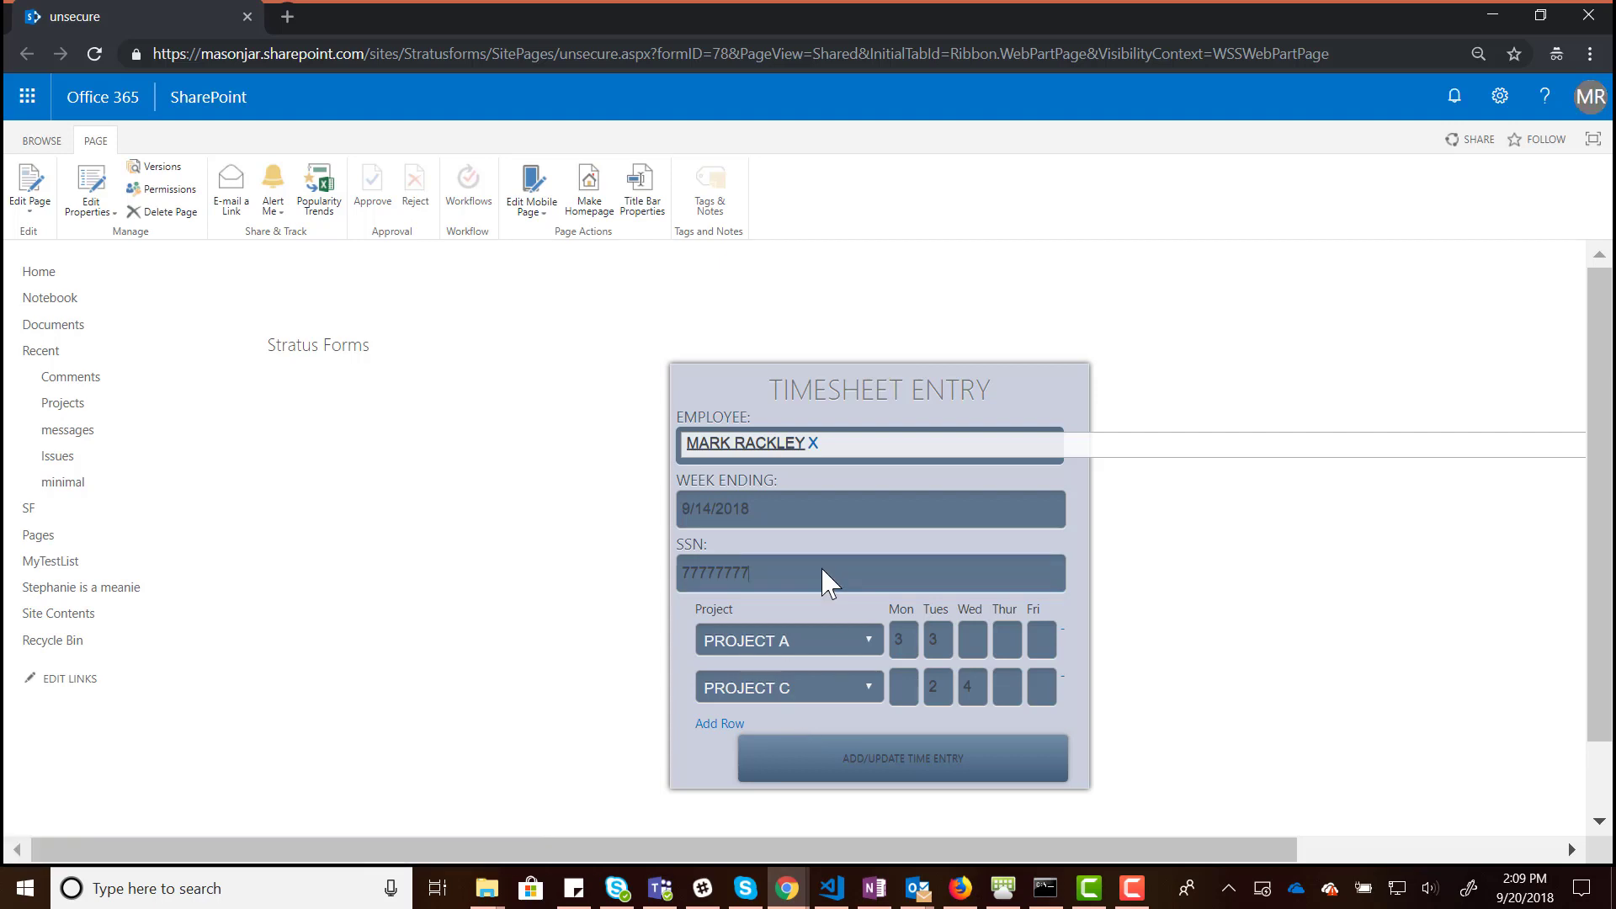